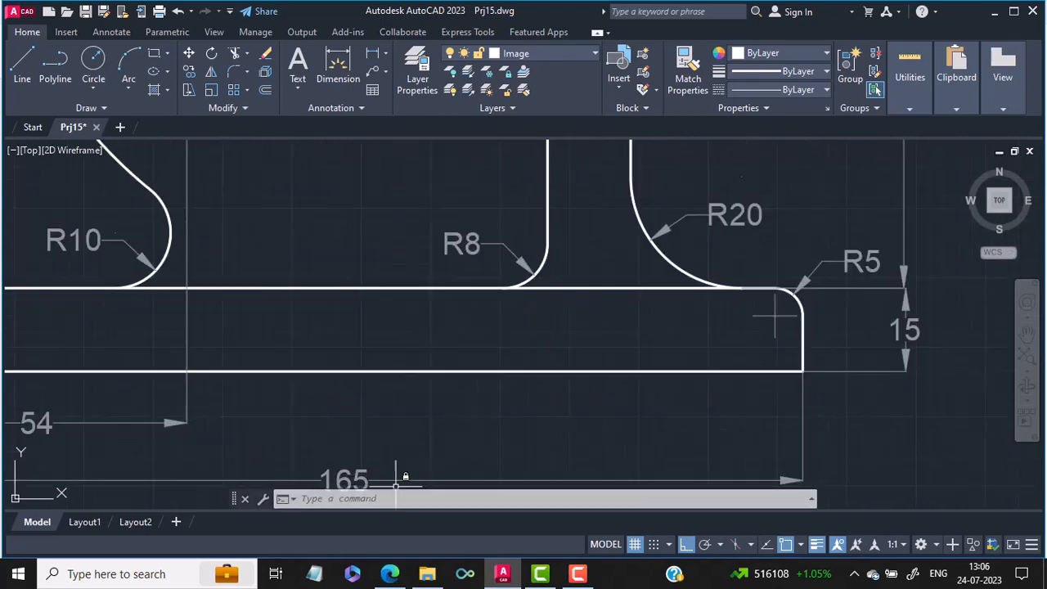
Draw a rectangle 165 wide and 15 high in the empty space to the right of the dimensioned reference drawing
middle_click_drag(397, 466, 497, 415)
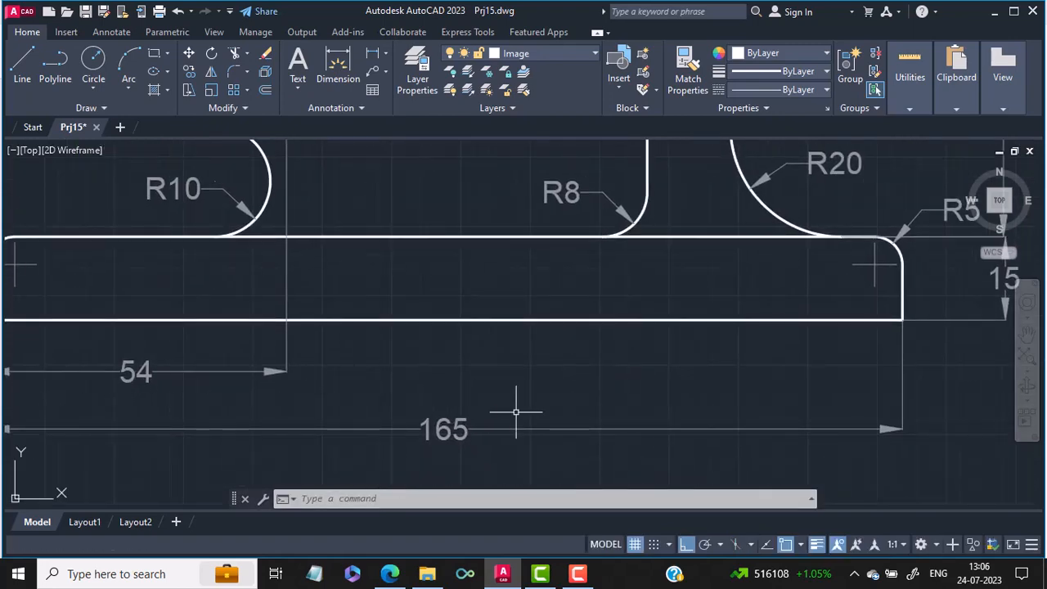
scroll(602, 321, "down", 2)
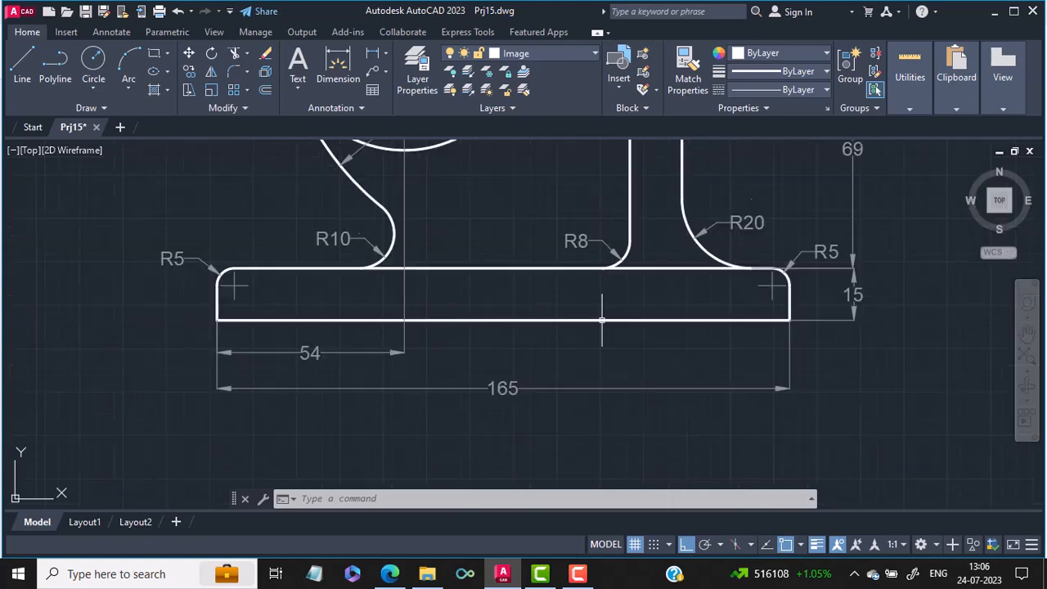
middle_click_drag(609, 321, 483, 345)
scroll(507, 344, "down", 4)
mouse_move(602, 332)
middle_mouse_down()
mouse_move(495, 357)
mouse_move(432, 400)
middle_mouse_up()
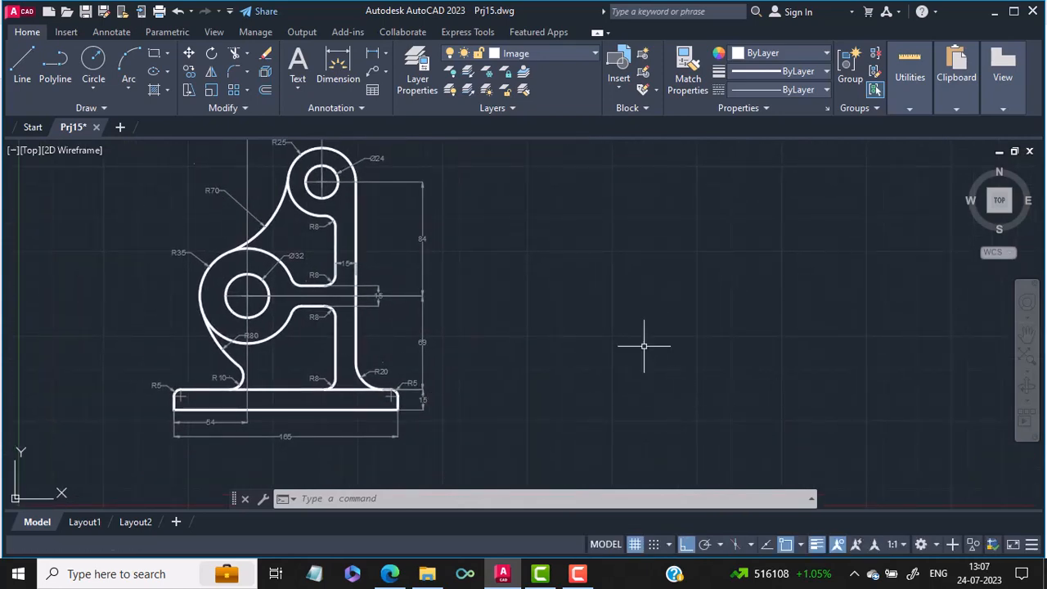
type("recta")
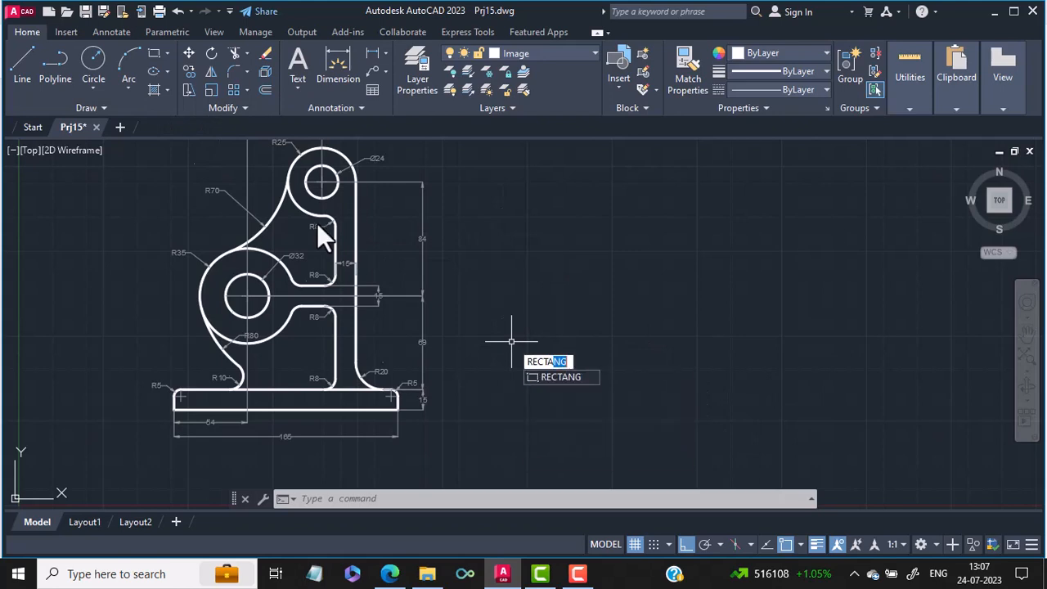
key("Return")
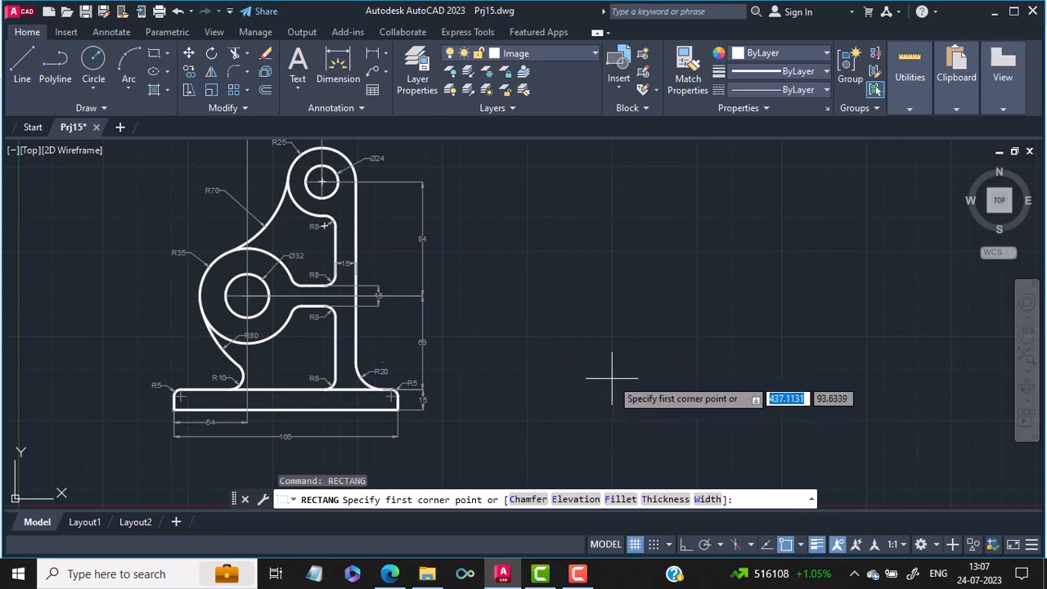
left_click(611, 378)
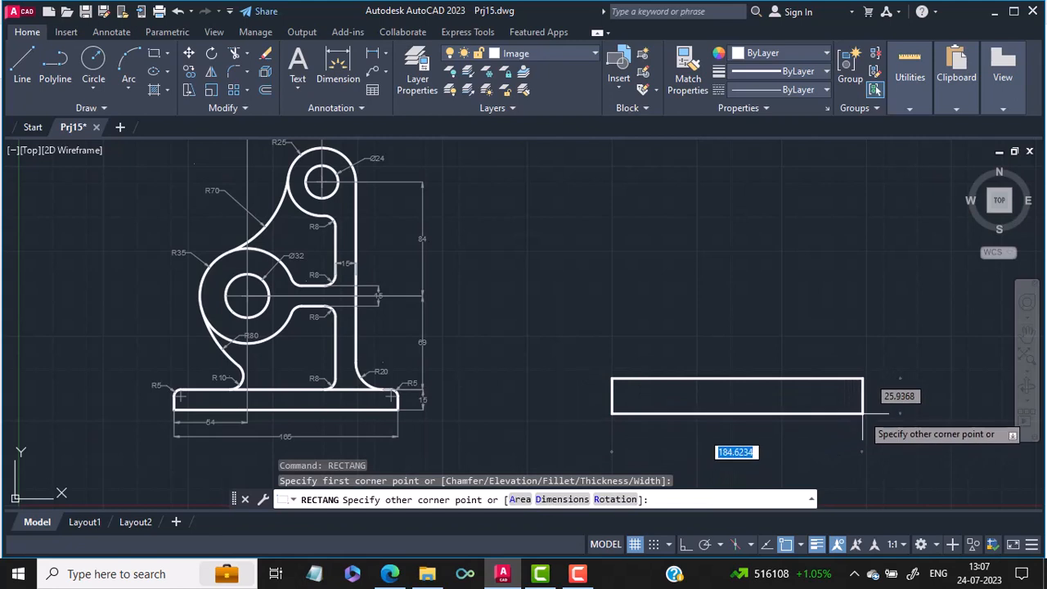
type("1")
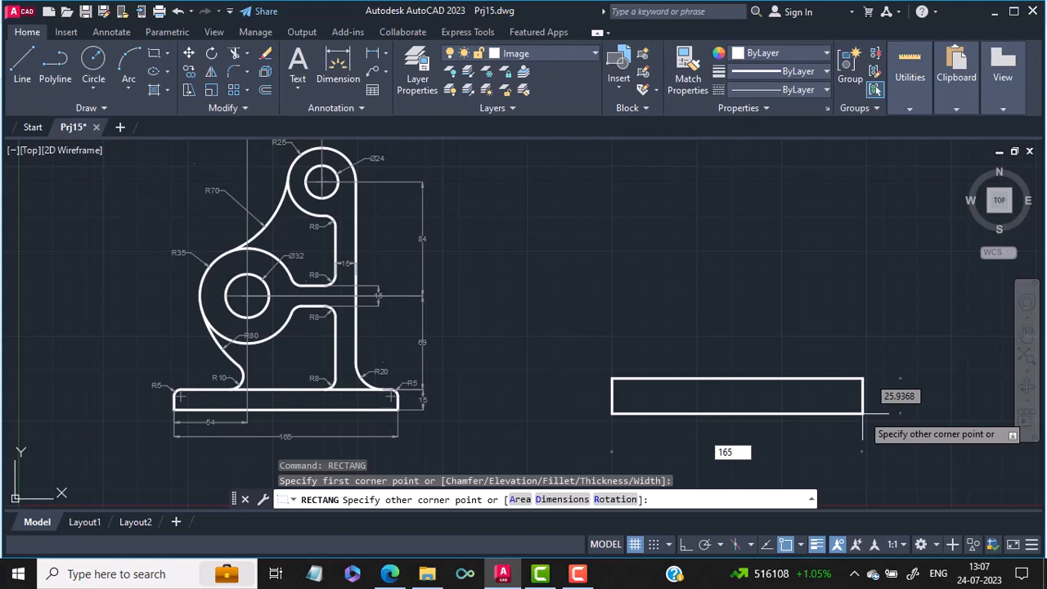
type("65")
key("Tab")
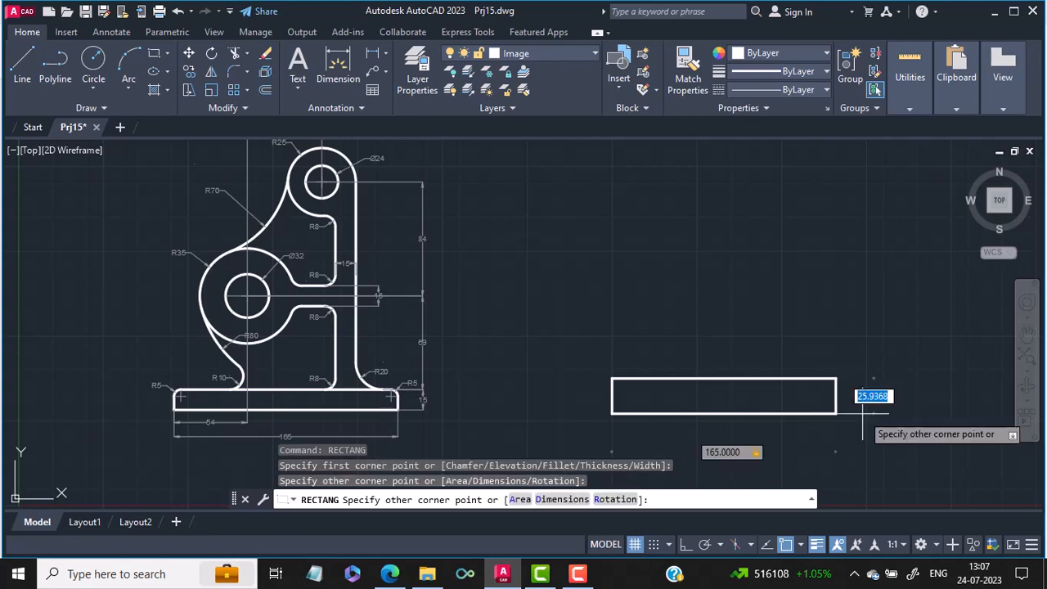
type("15")
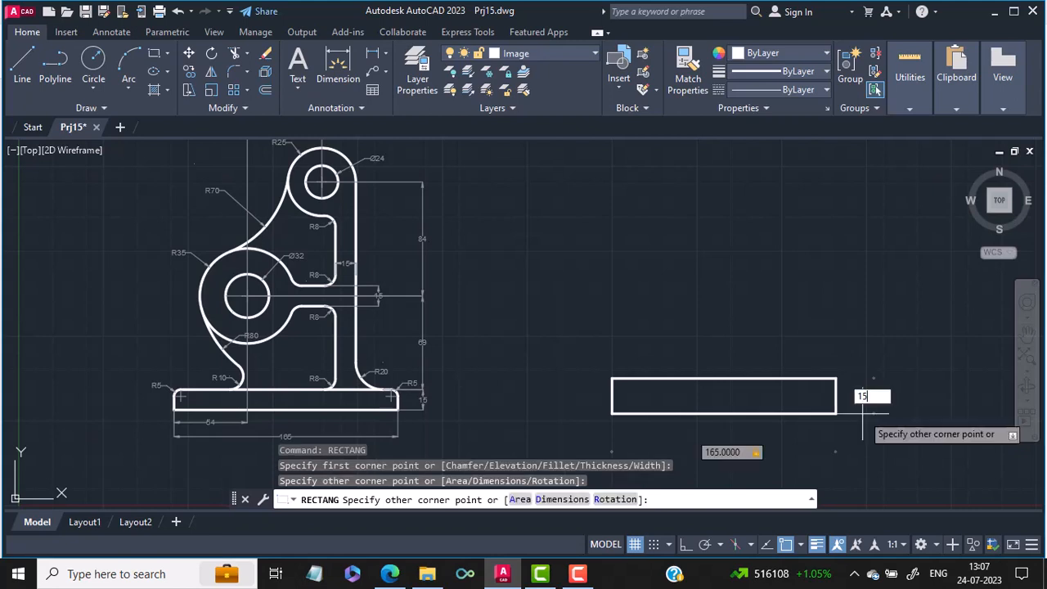
key("Return")
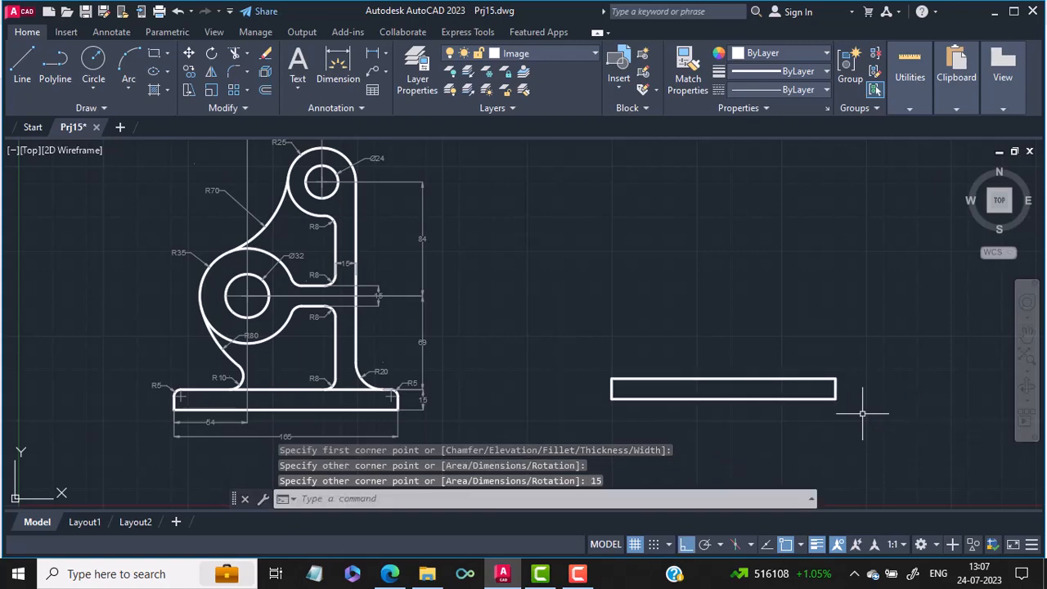
Move the new rectangle straight down 7.5 units, from its centre to the midpoint of its bottom edge
scroll(683, 408, "up", 4)
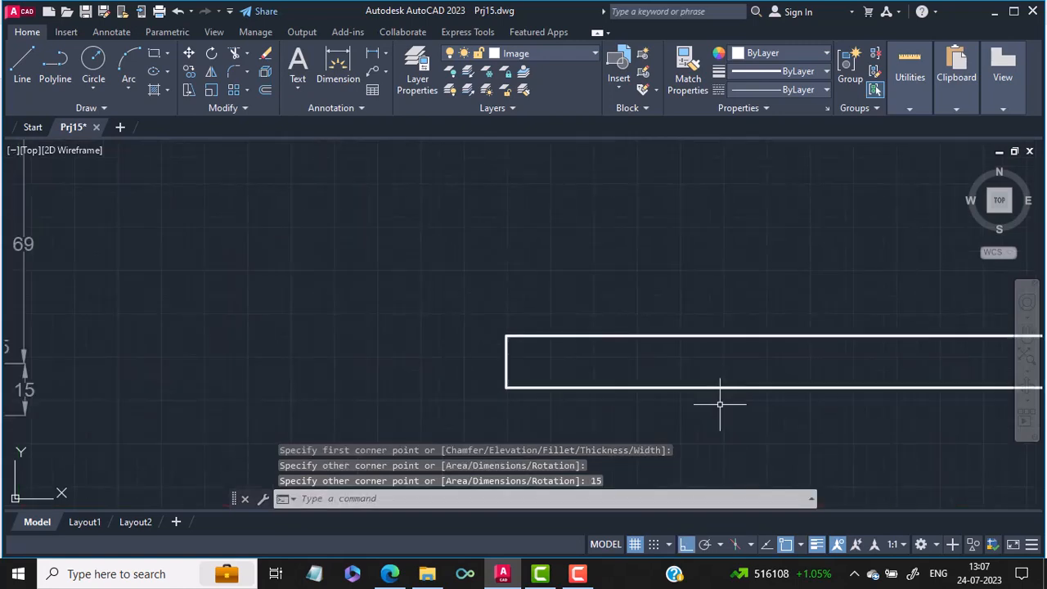
scroll(724, 401, "down", 5)
scroll(367, 429, "up", 1)
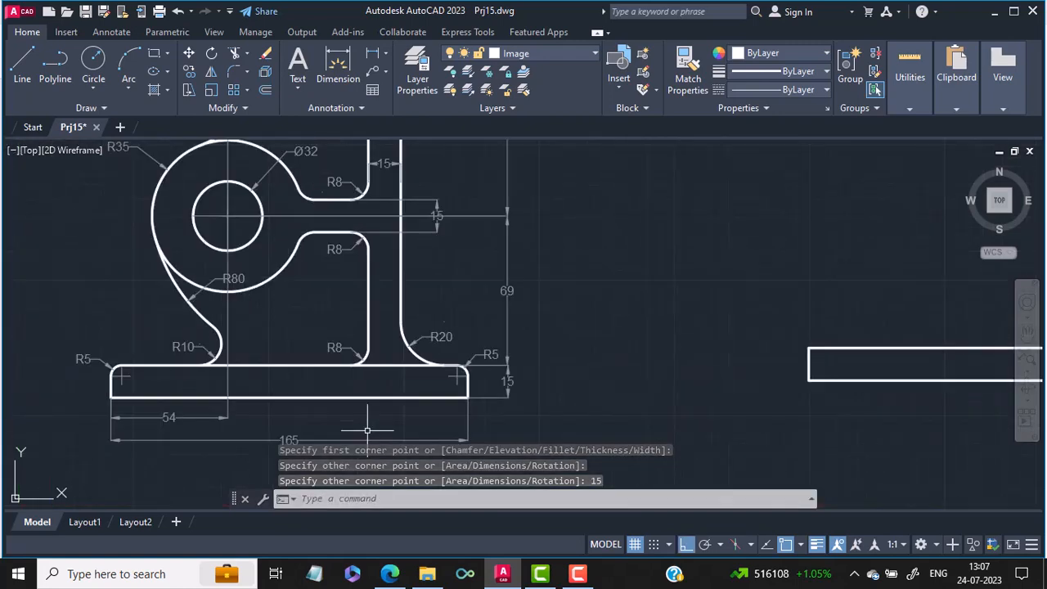
scroll(1027, 432, "down", 2)
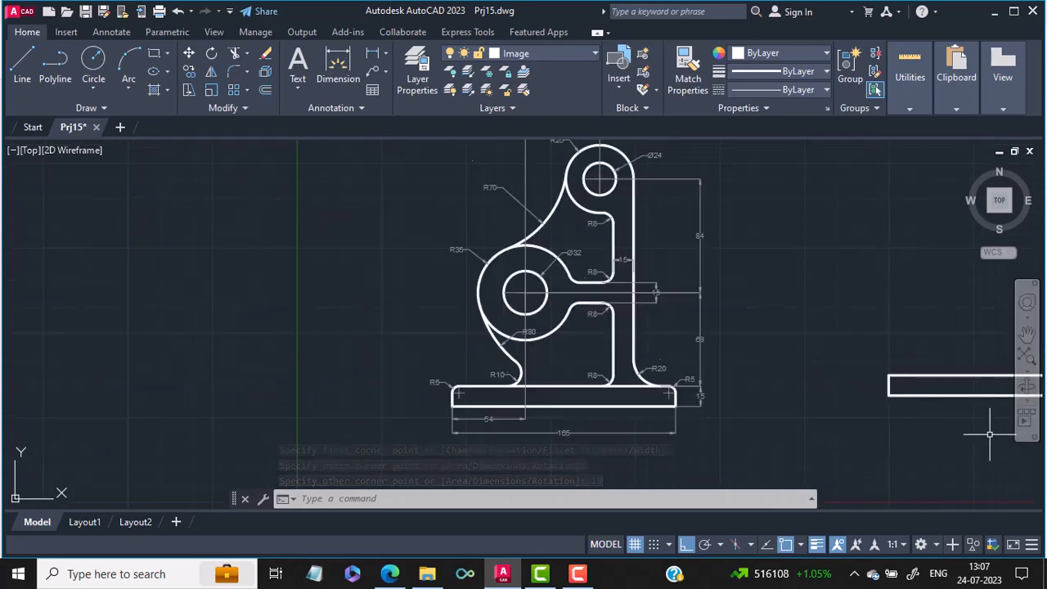
middle_click_drag(982, 421, 767, 473)
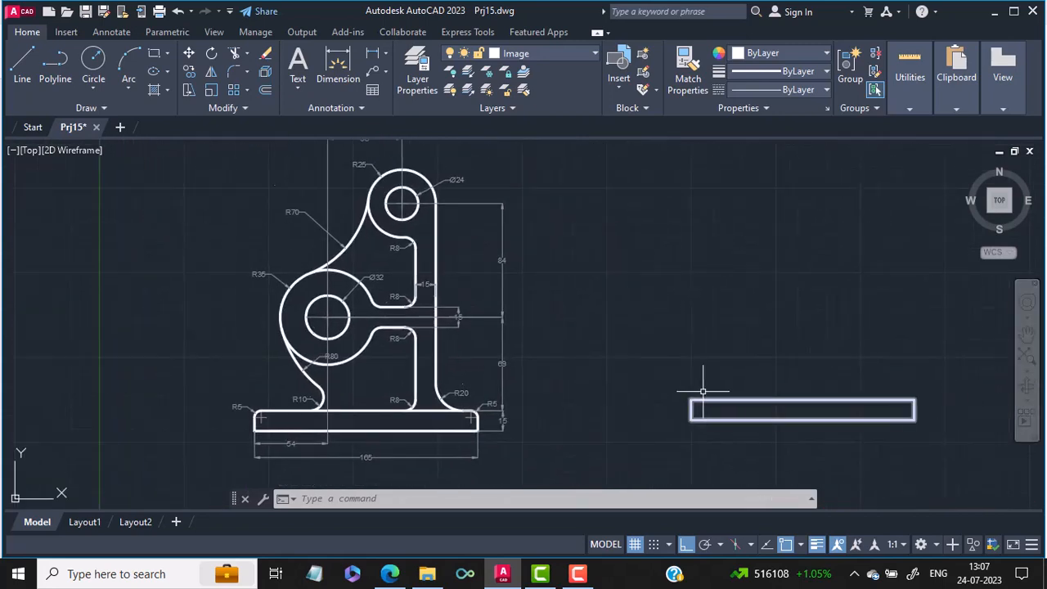
type("m")
key("Return")
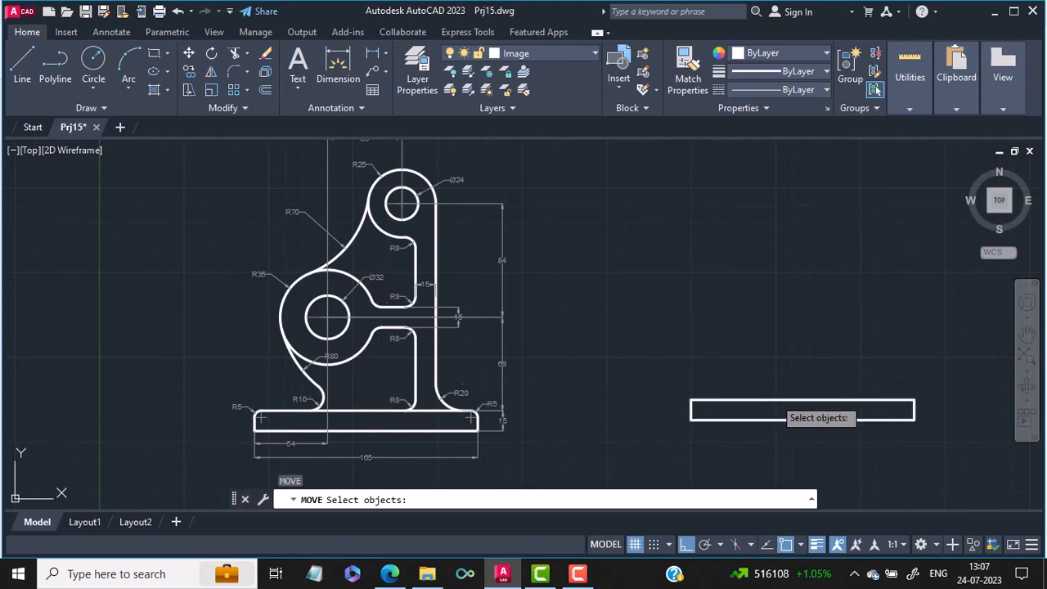
left_click(773, 400)
key("Return")
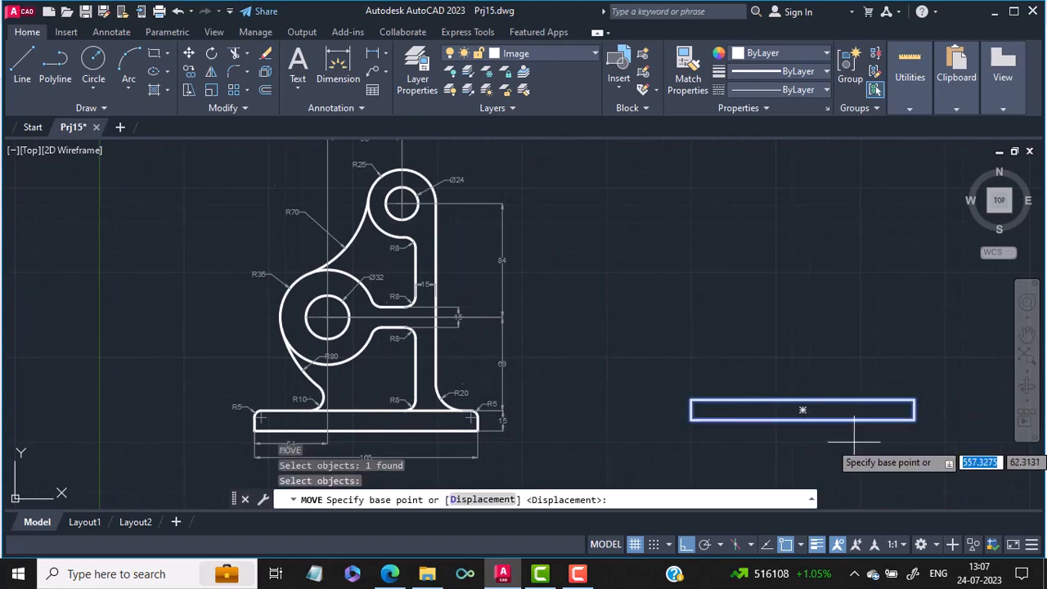
left_click(803, 410)
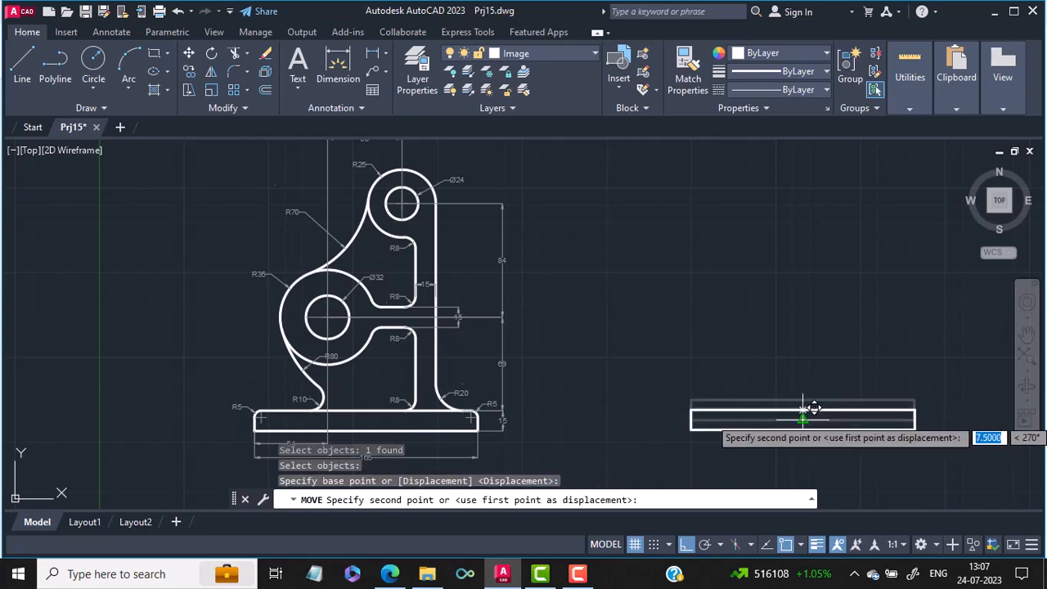
left_click(805, 417)
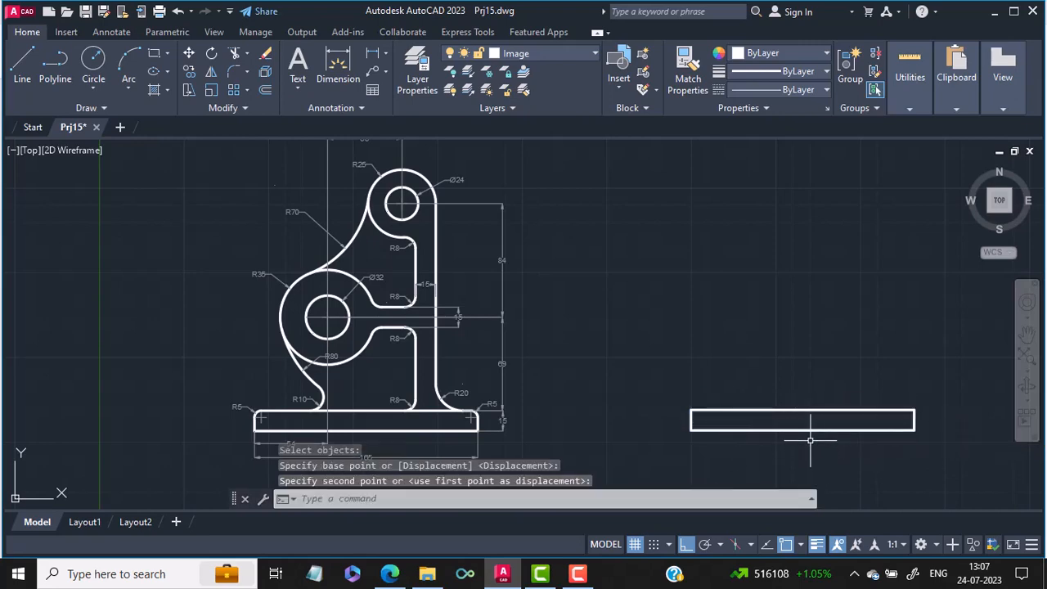
Explode the new rectangle into separate lines and erase its top edge
type("explo")
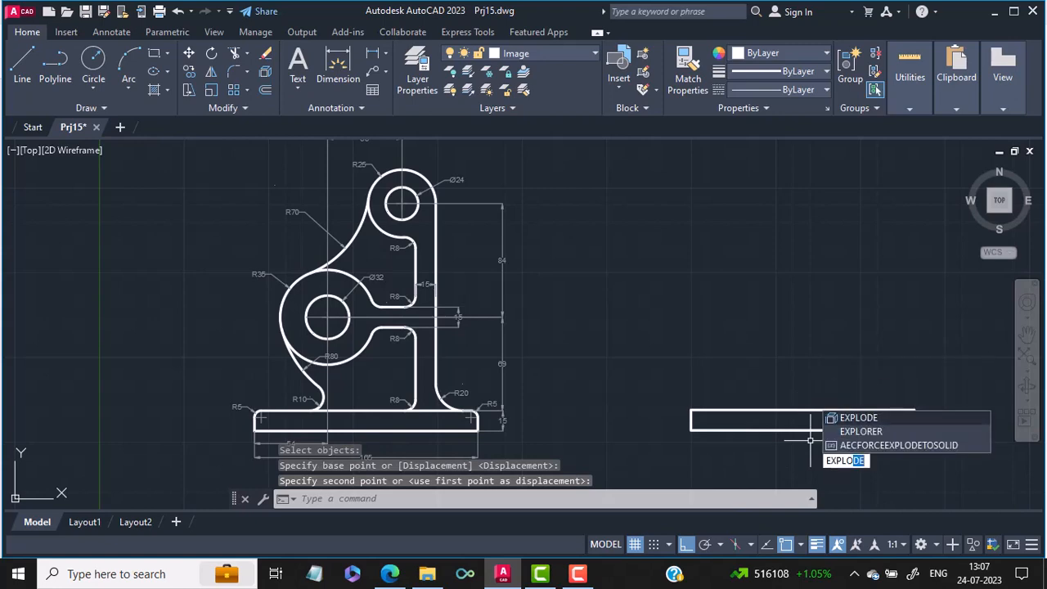
key("Return")
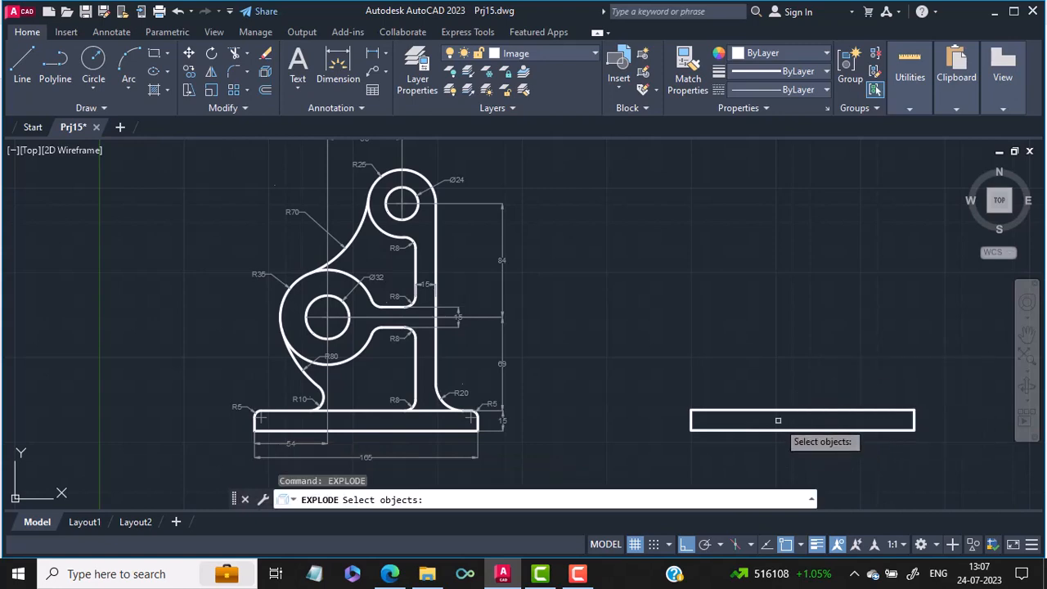
left_click(787, 410)
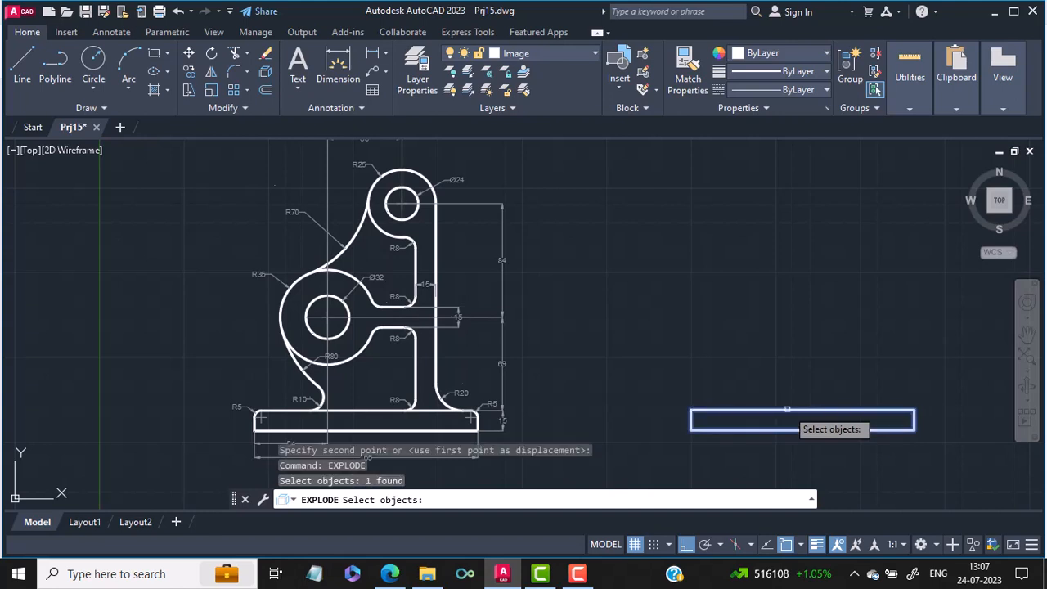
key("Return")
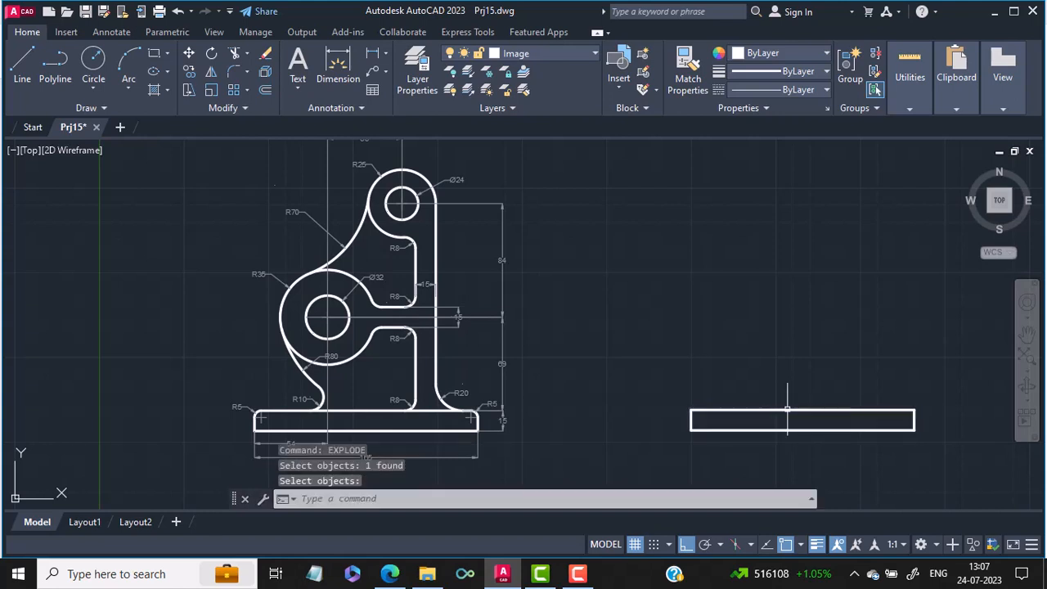
type("e")
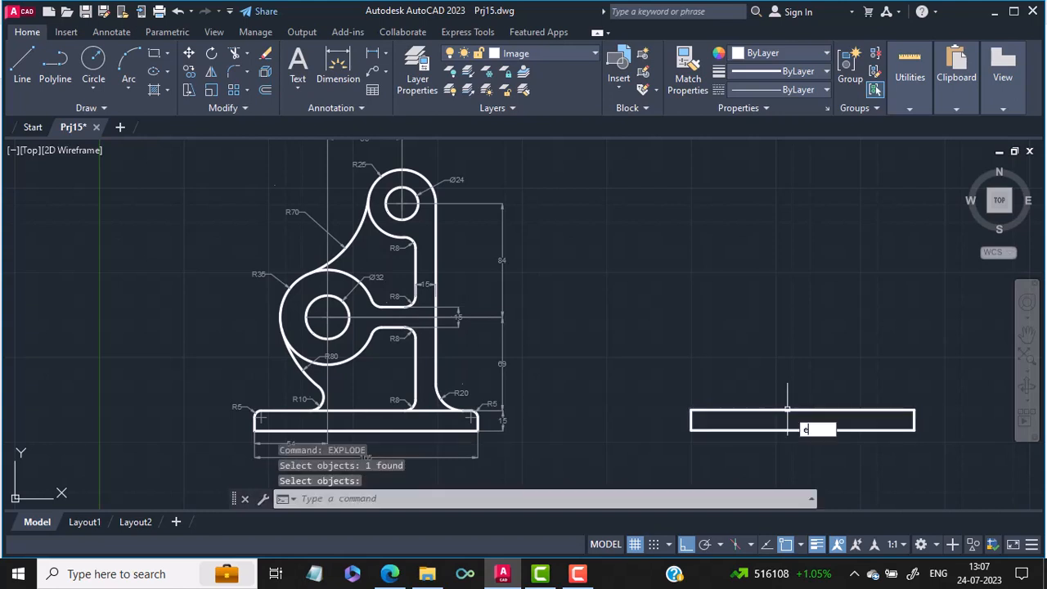
key("Return")
left_click(787, 409)
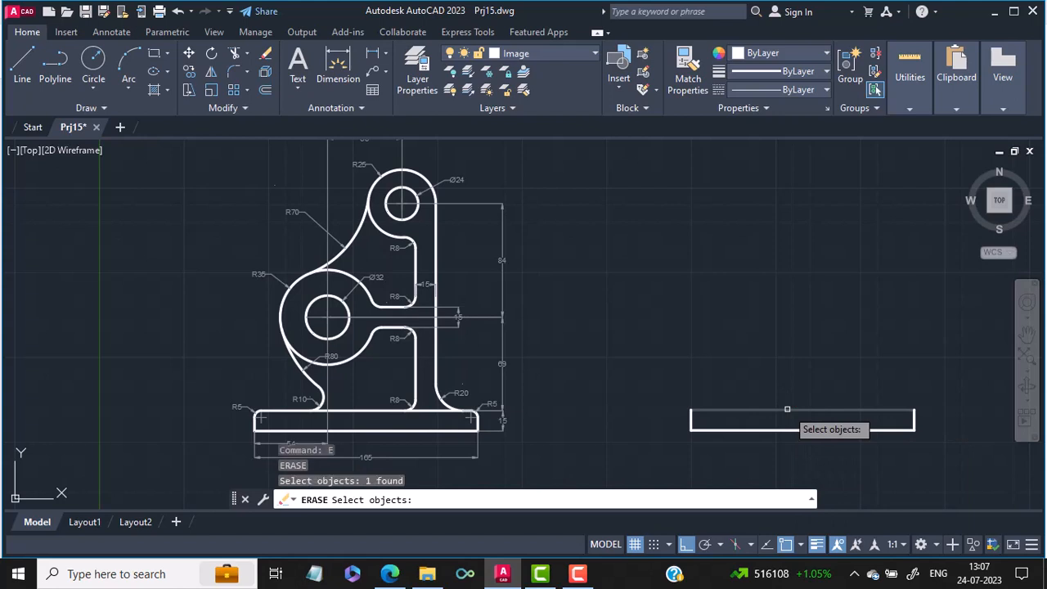
key("Return")
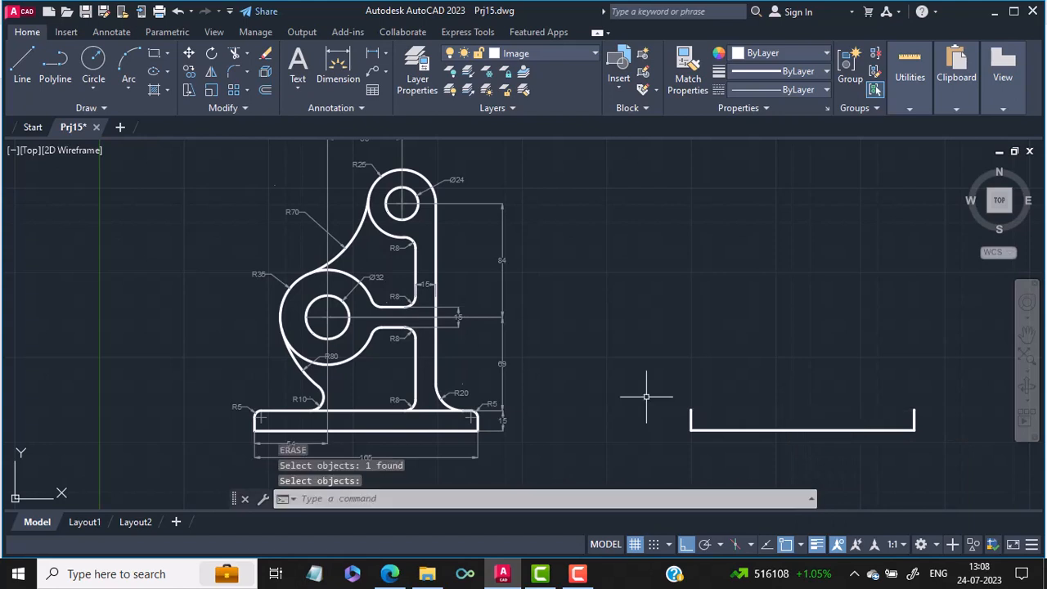
From the upper end of the base's left side, draw a line 54 to the right and continue it 69 vertically upward
scroll(277, 452, "up", 2)
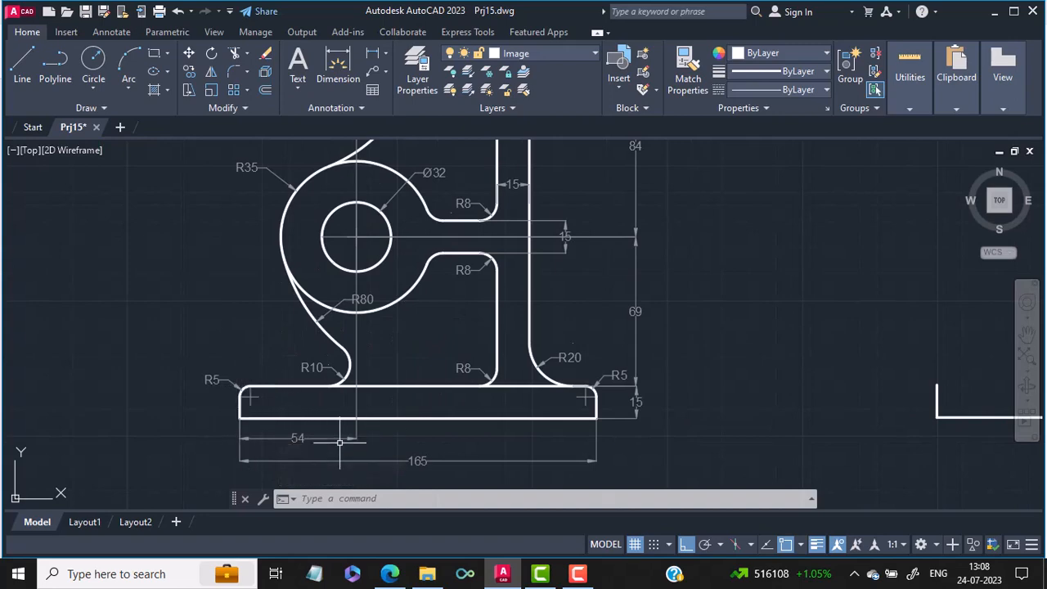
middle_click_drag(906, 449, 584, 447)
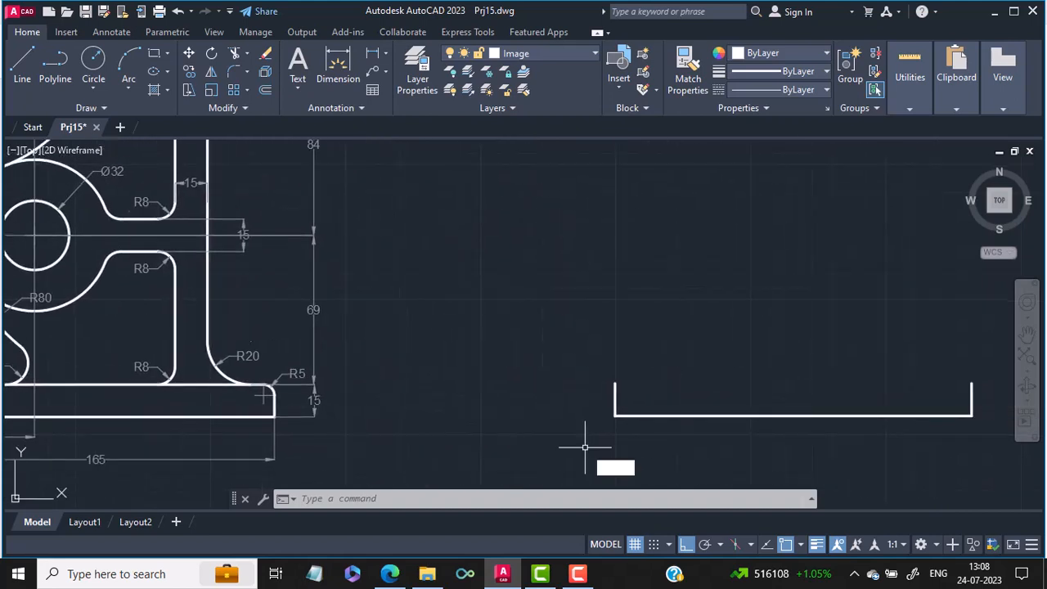
key("l")
key("Return")
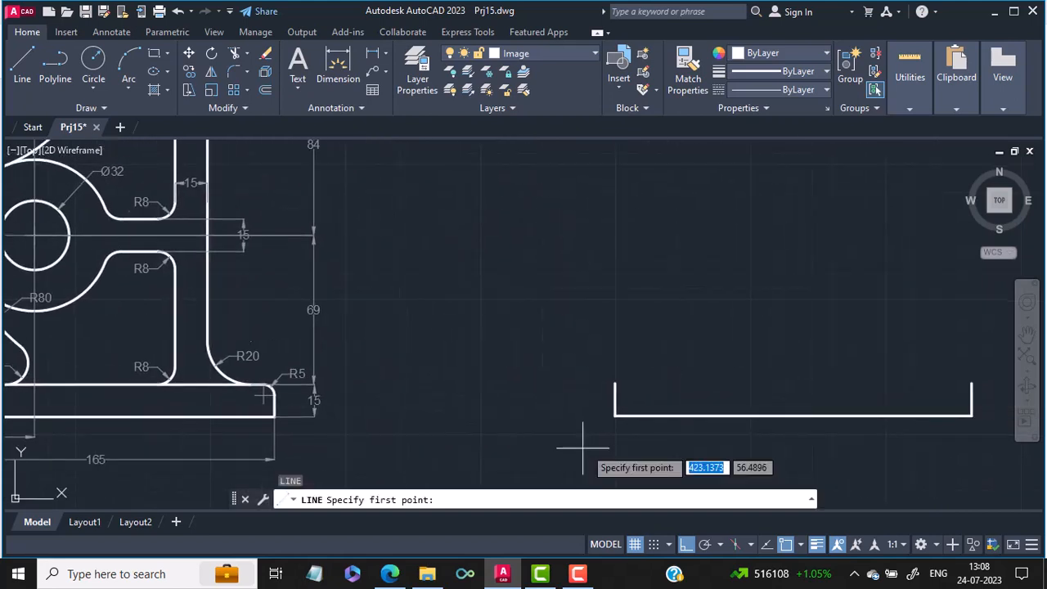
left_click(618, 388)
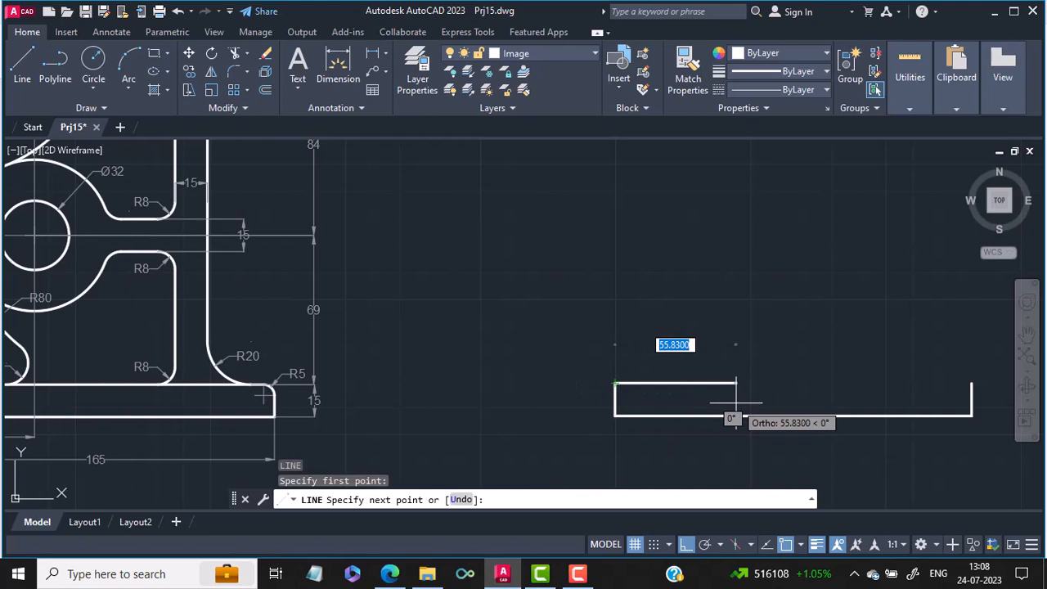
type("54")
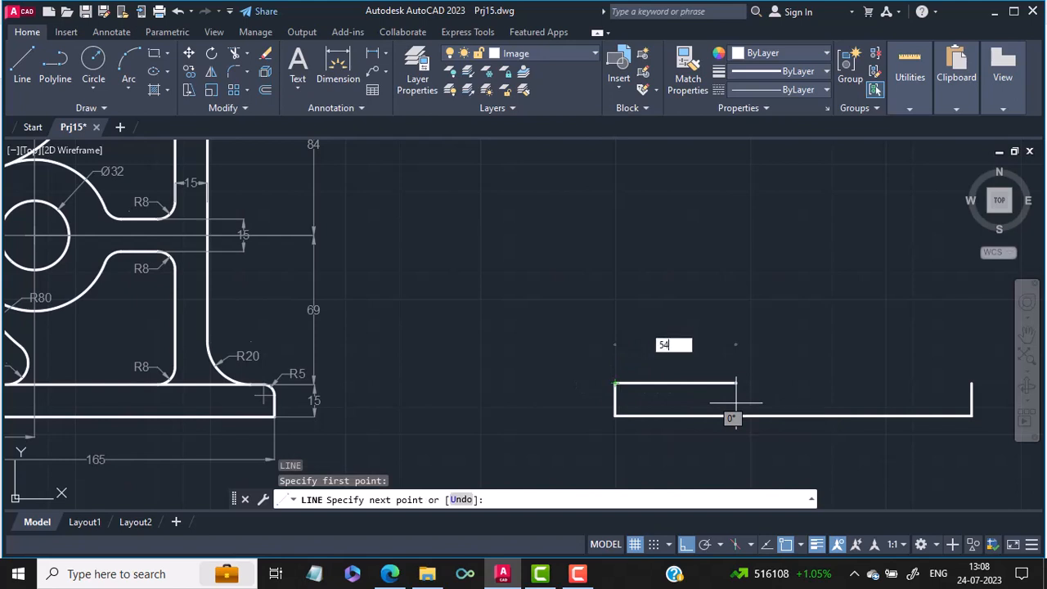
key("Return")
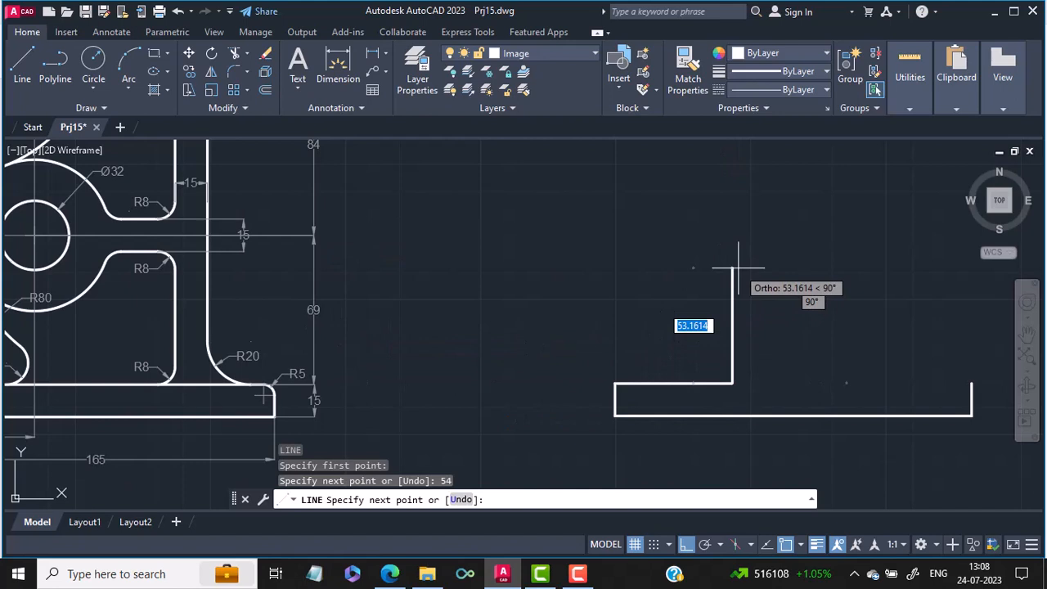
type("6")
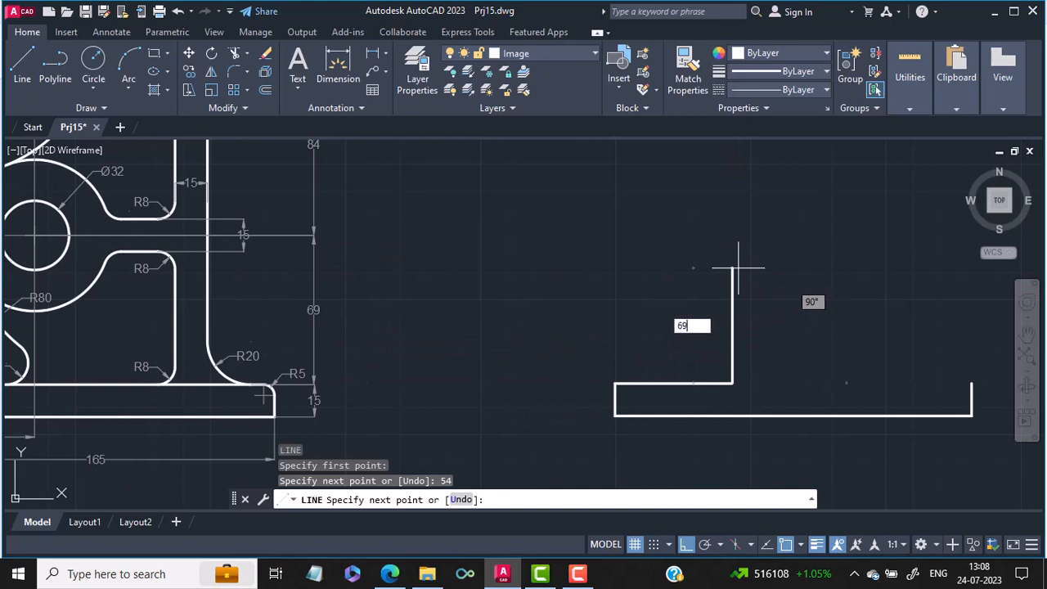
type("9")
key("Return")
key("Return")
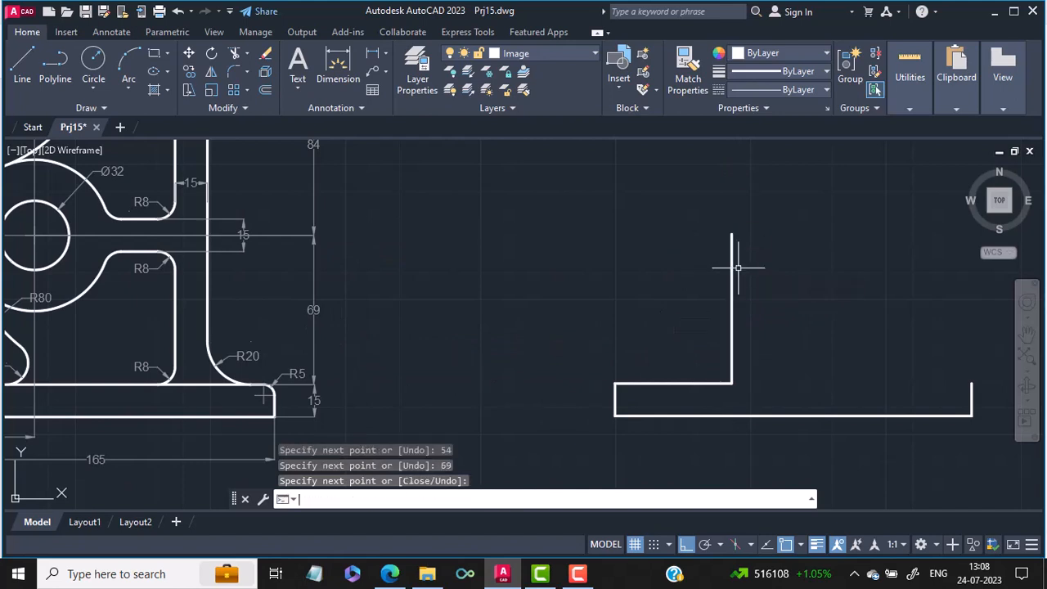
Draw a circle of diameter 32 centred on the upper end of the 69-long vertical line
mouse_move(467, 306)
middle_mouse_down()
mouse_move(596, 355)
mouse_move(810, 387)
mouse_move(770, 345)
middle_mouse_up()
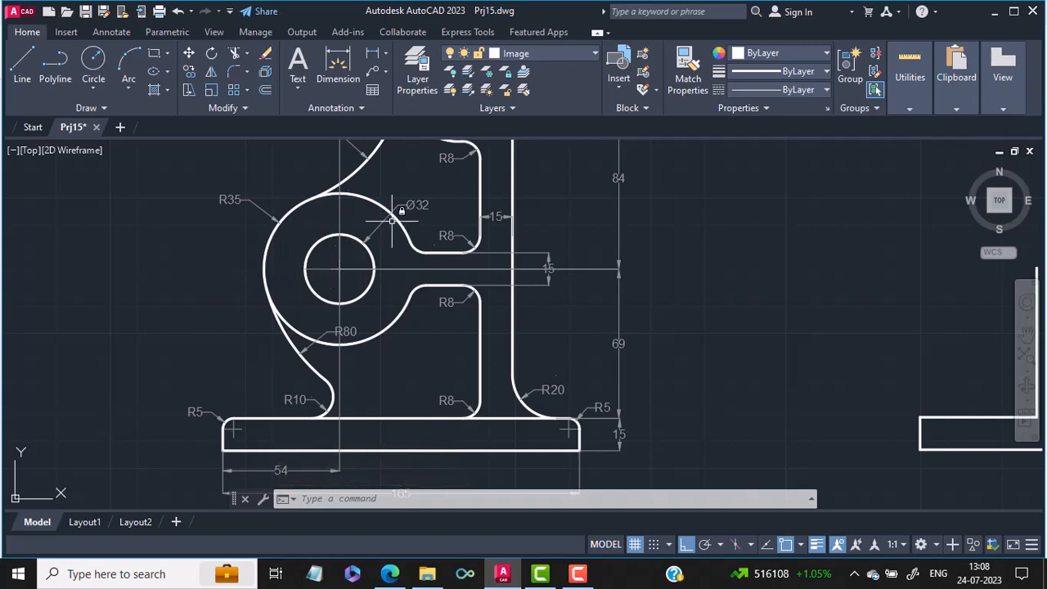
scroll(430, 212, "up", 2)
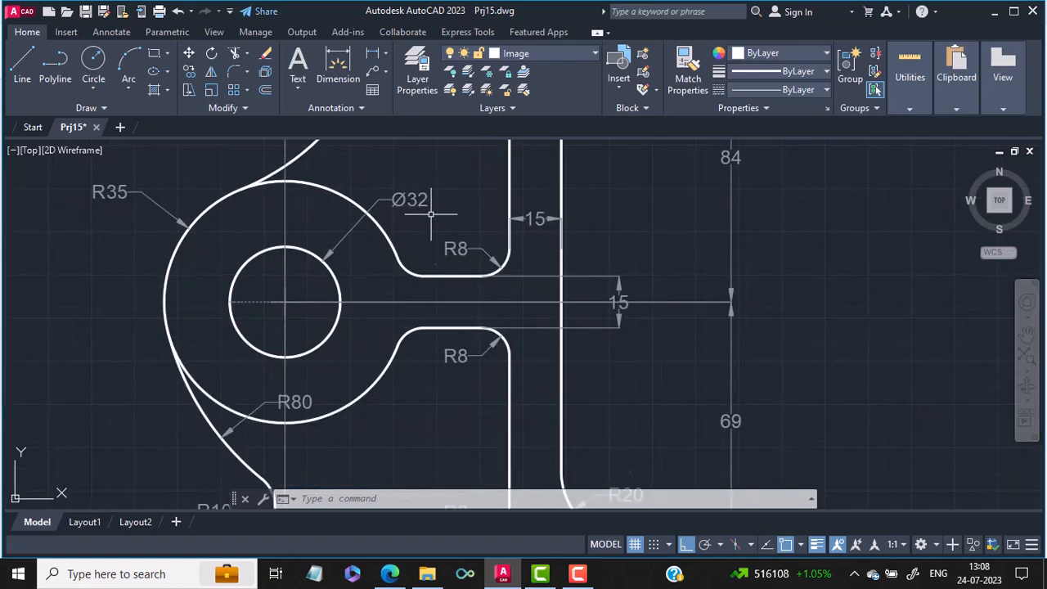
scroll(785, 319, "down", 4)
mouse_move(876, 319)
middle_mouse_down()
mouse_move(323, 259)
mouse_move(378, 330)
middle_mouse_up()
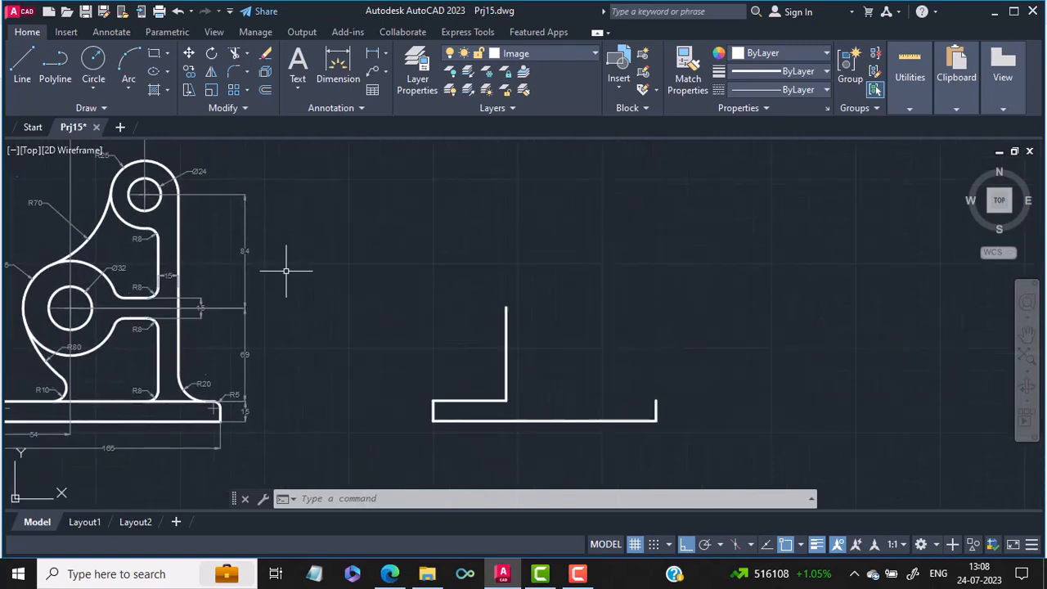
left_click(96, 91)
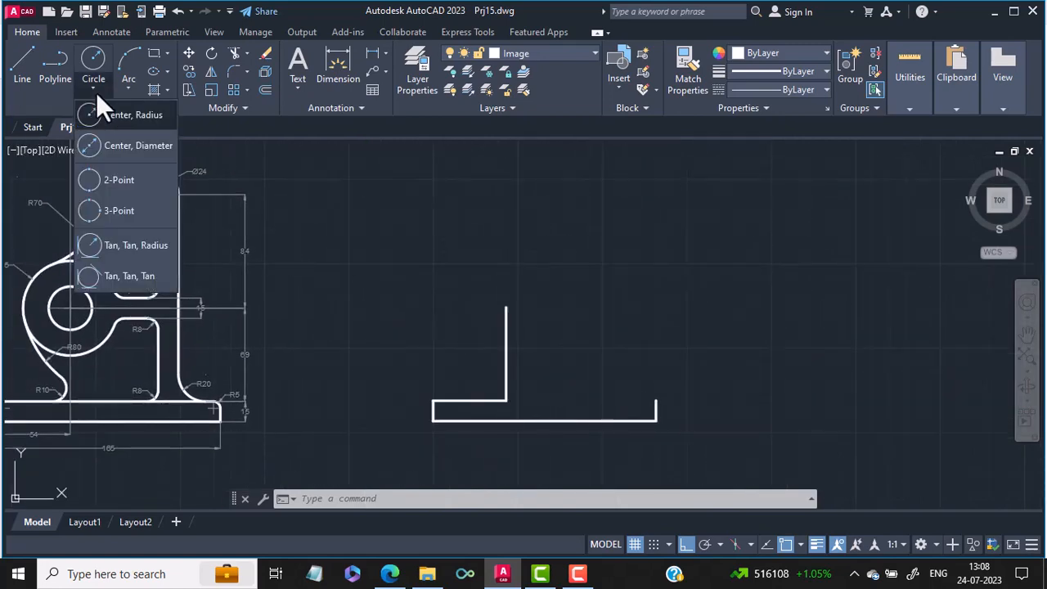
left_click(122, 147)
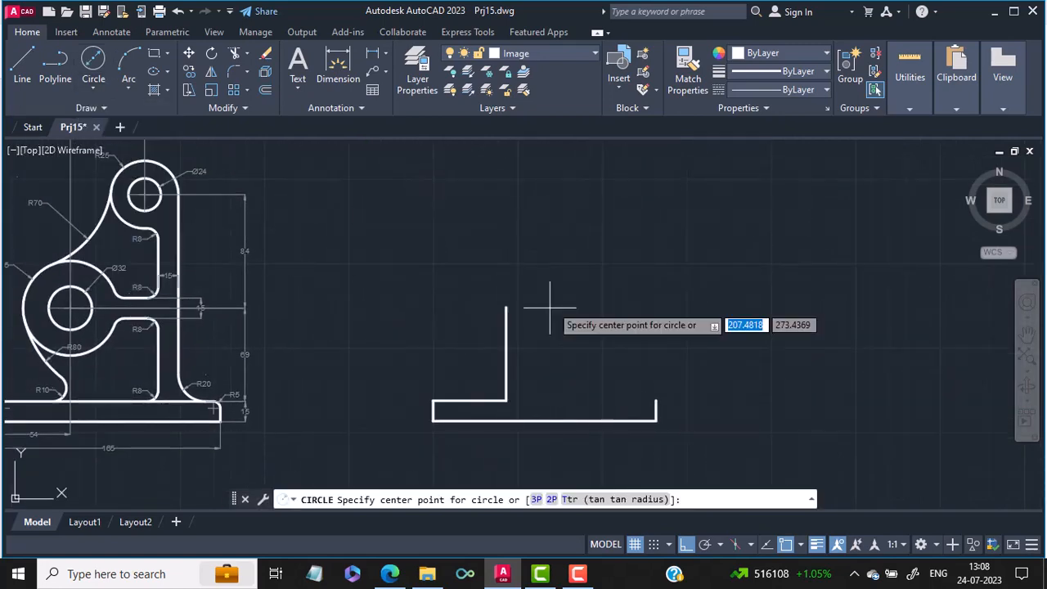
left_click(506, 307)
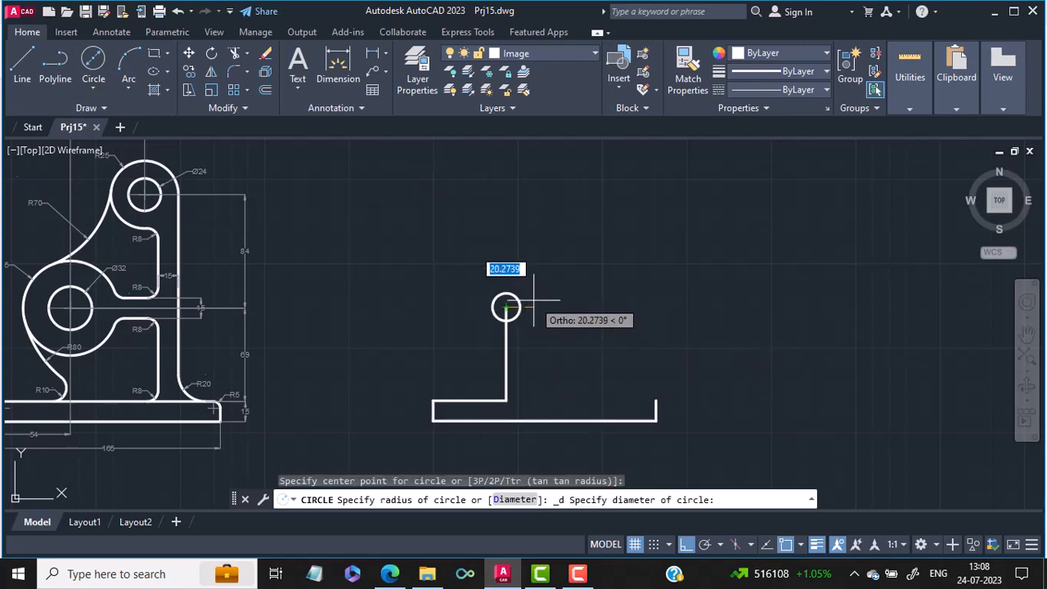
type("32")
key("Return")
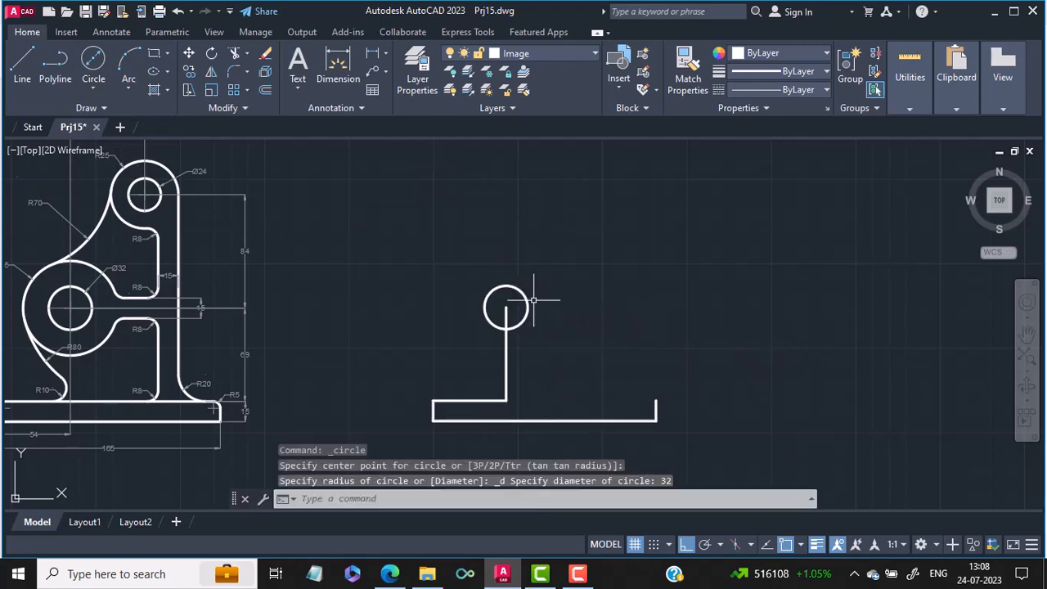
Draw a circle of radius 35 concentric with the 32-diameter circle
middle_click_drag(70, 303, 176, 325)
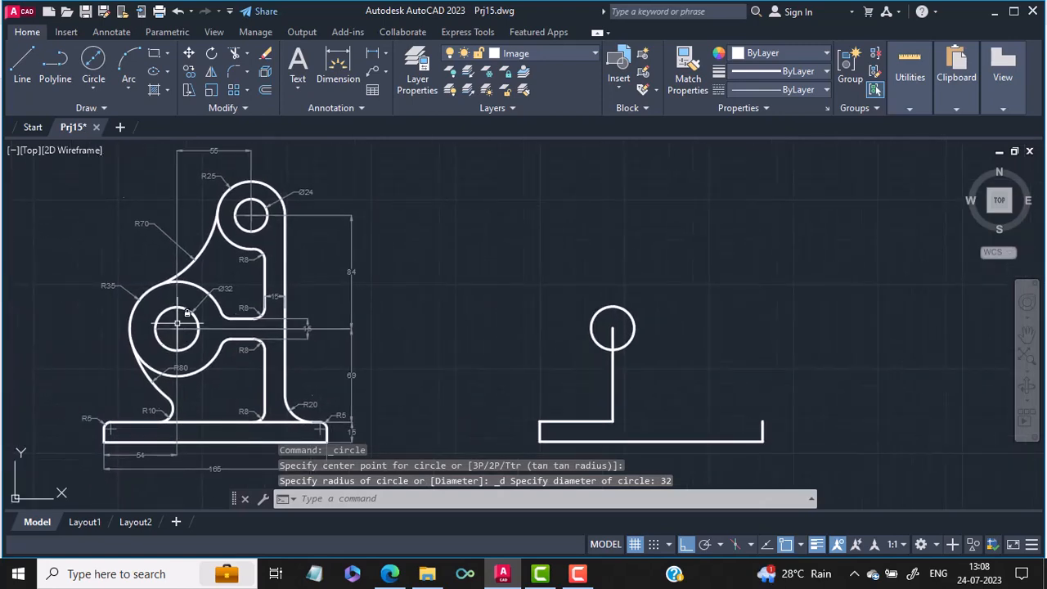
scroll(176, 325, "up", 5)
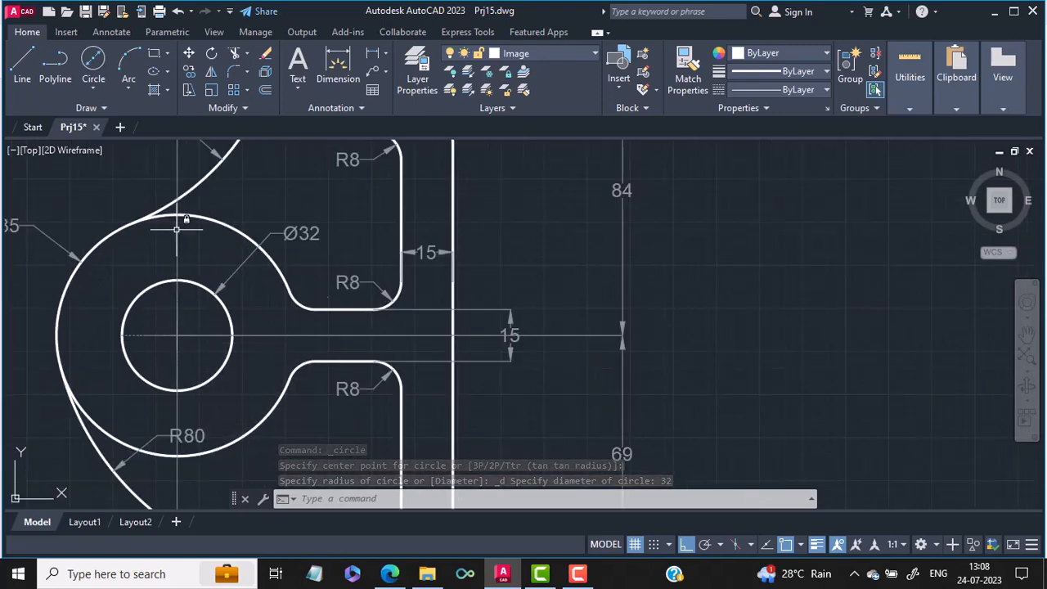
middle_click_drag(152, 292, 247, 301)
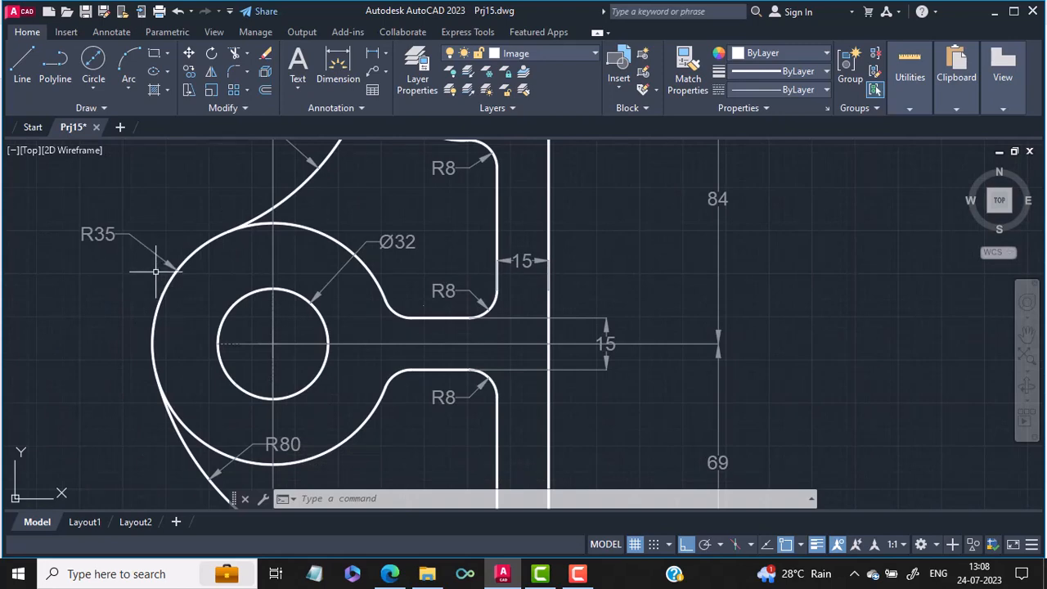
scroll(155, 269, "down", 3)
middle_click_drag(928, 381, 780, 374)
left_click(96, 85)
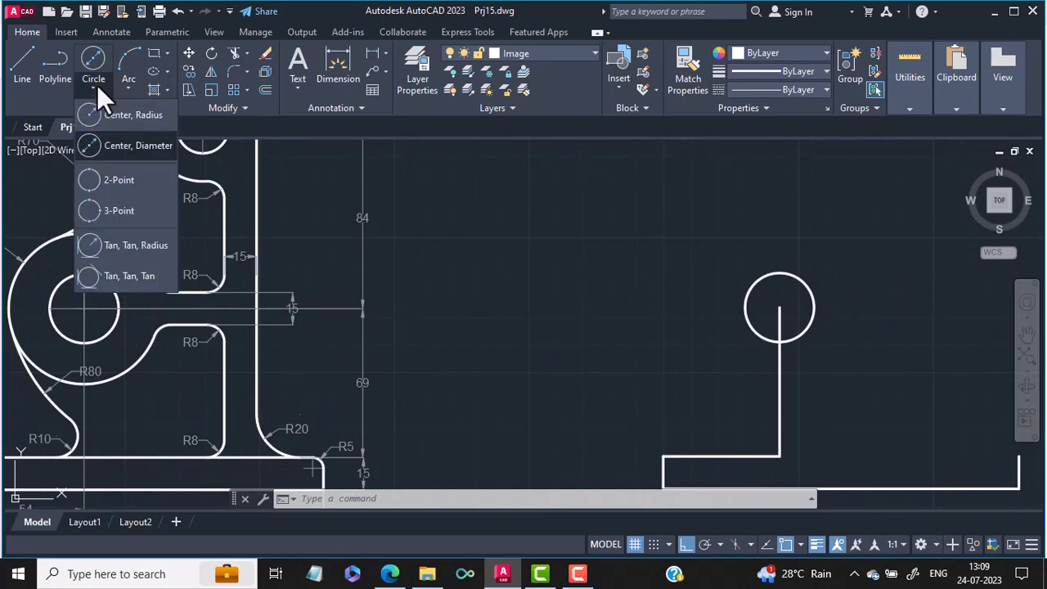
left_click(115, 112)
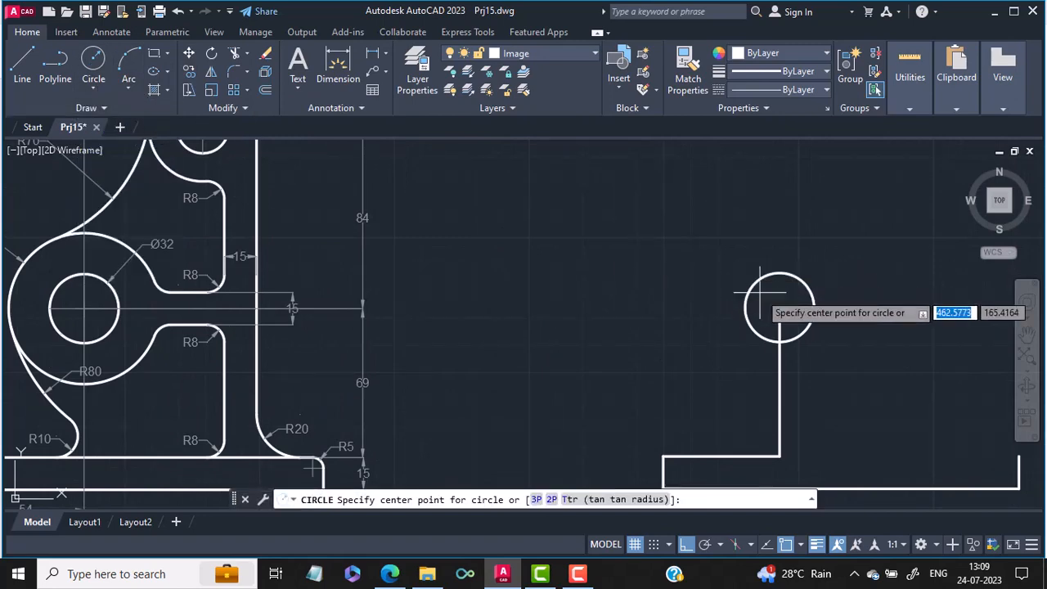
left_click(779, 308)
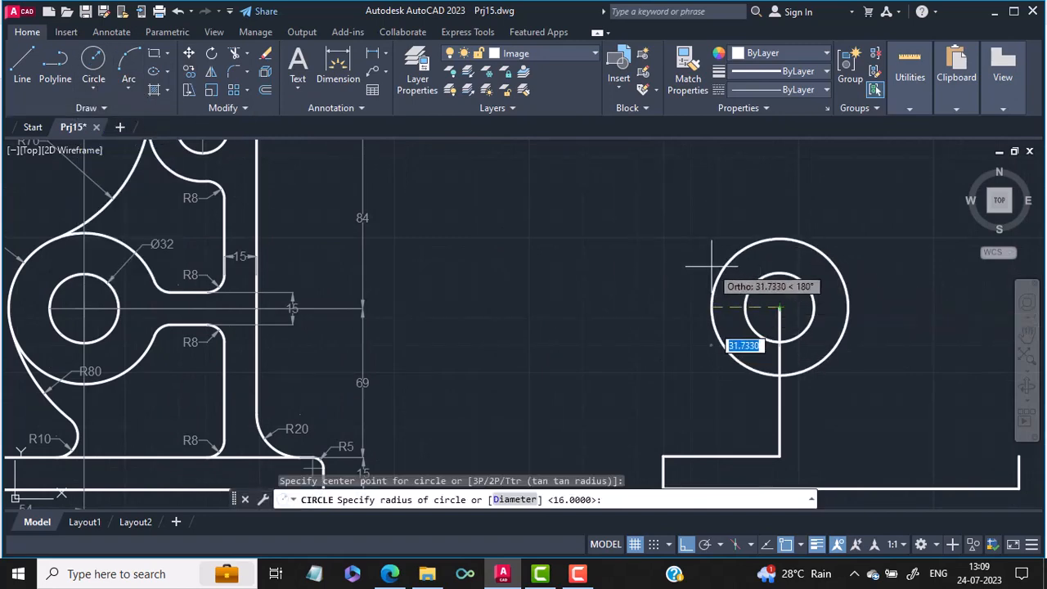
type("35")
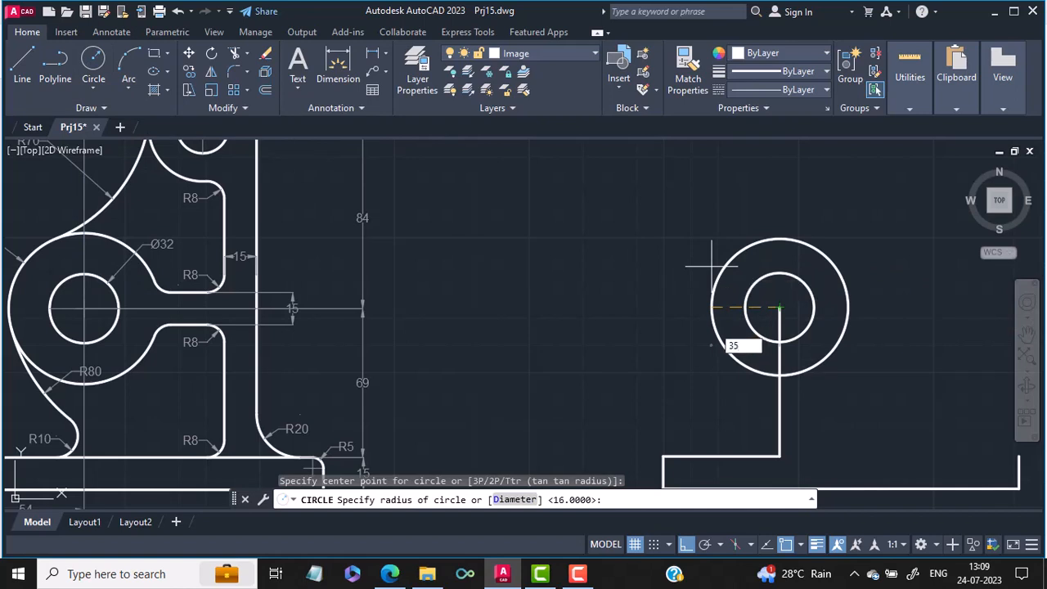
key("Return")
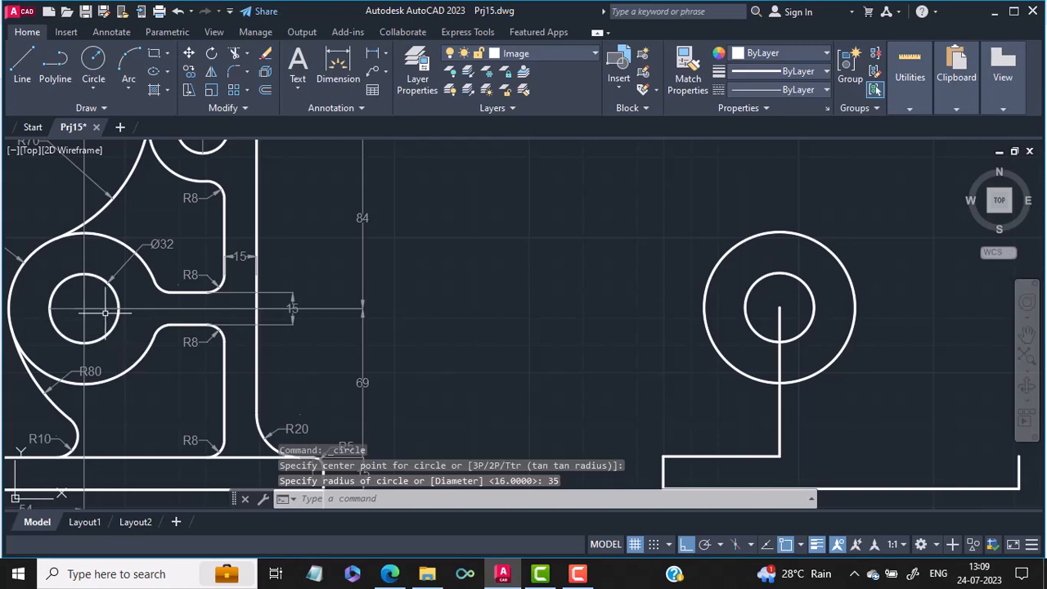
Start a line at the common centre of the two circles and draw it 55 horizontally to the right
scroll(104, 313, "down", 2)
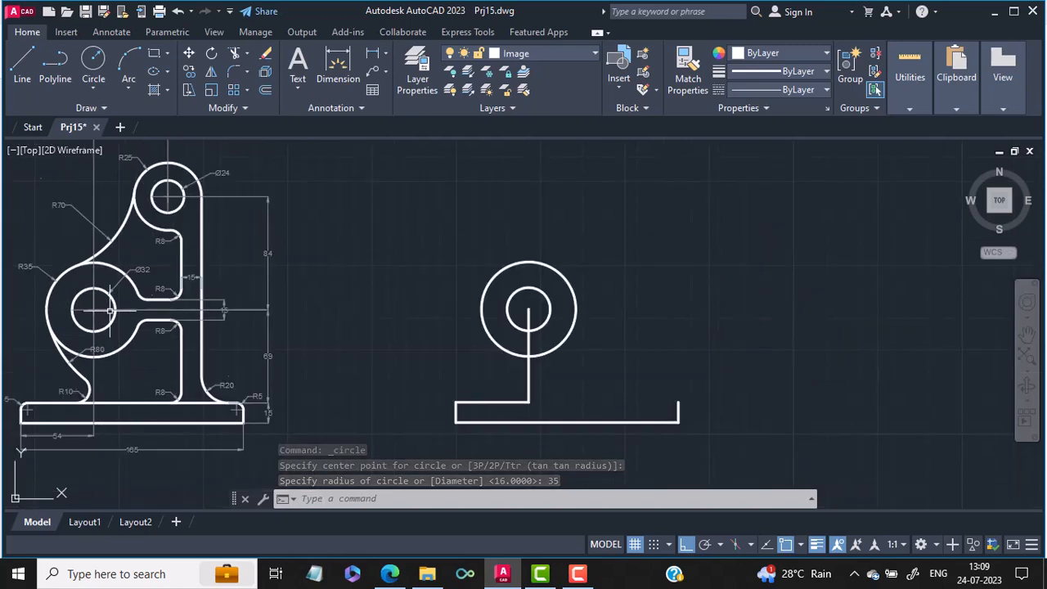
middle_click_drag(168, 202, 296, 301)
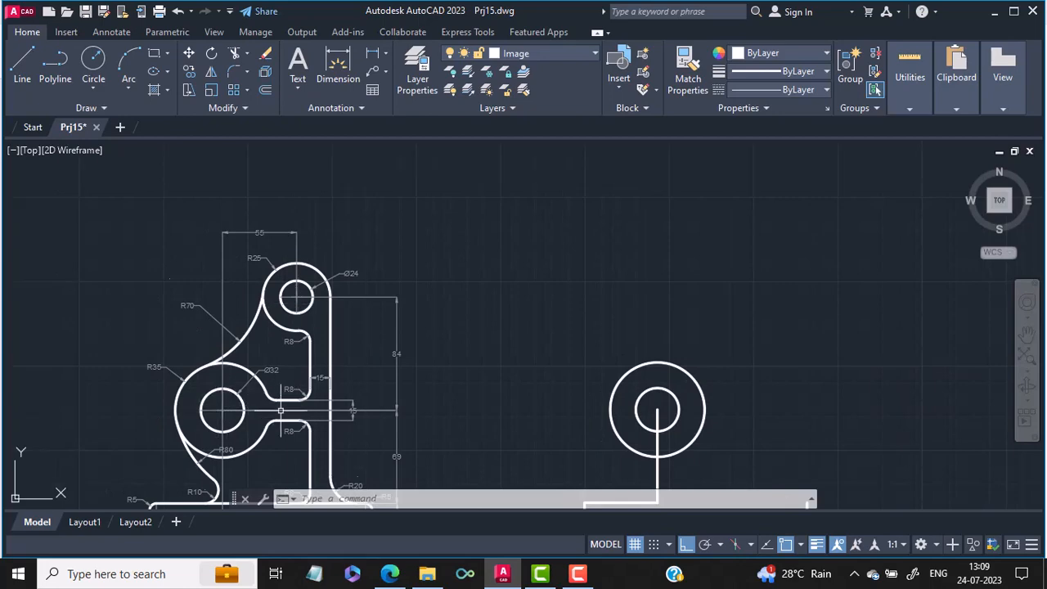
scroll(274, 252, "up", 4)
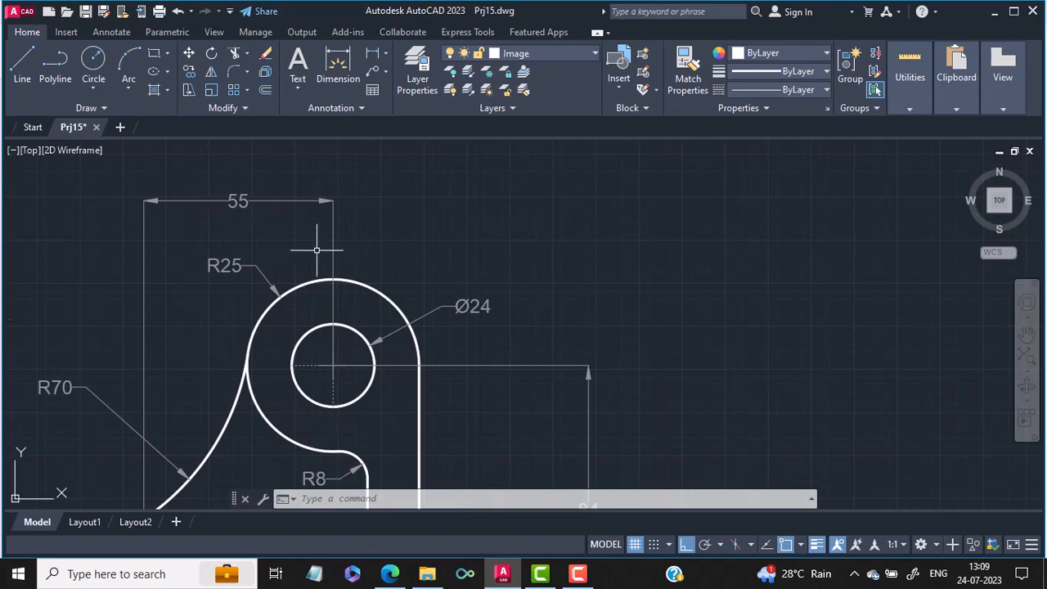
scroll(491, 343, "down", 4)
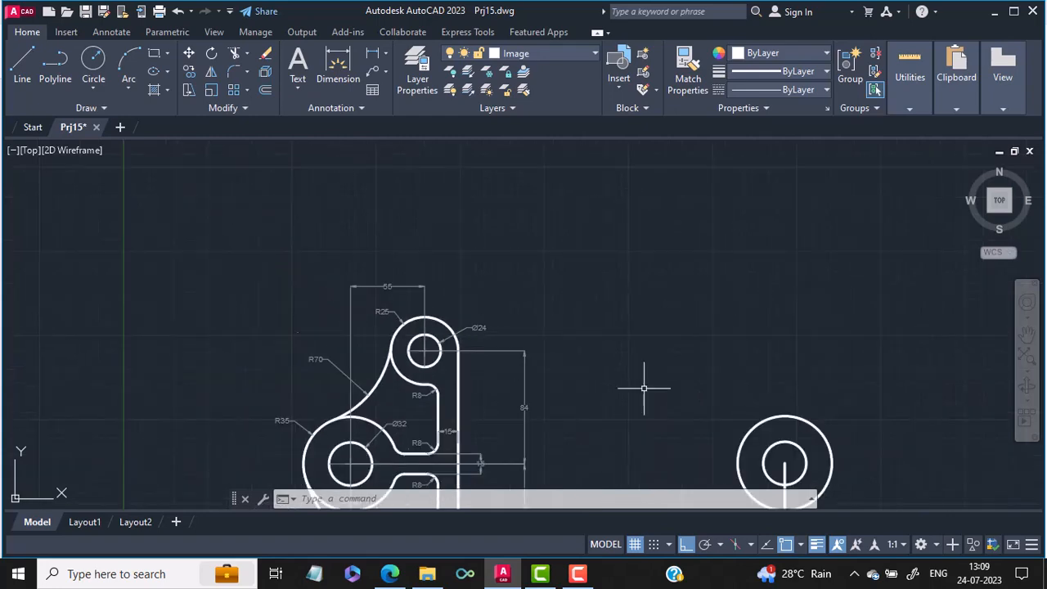
type("l")
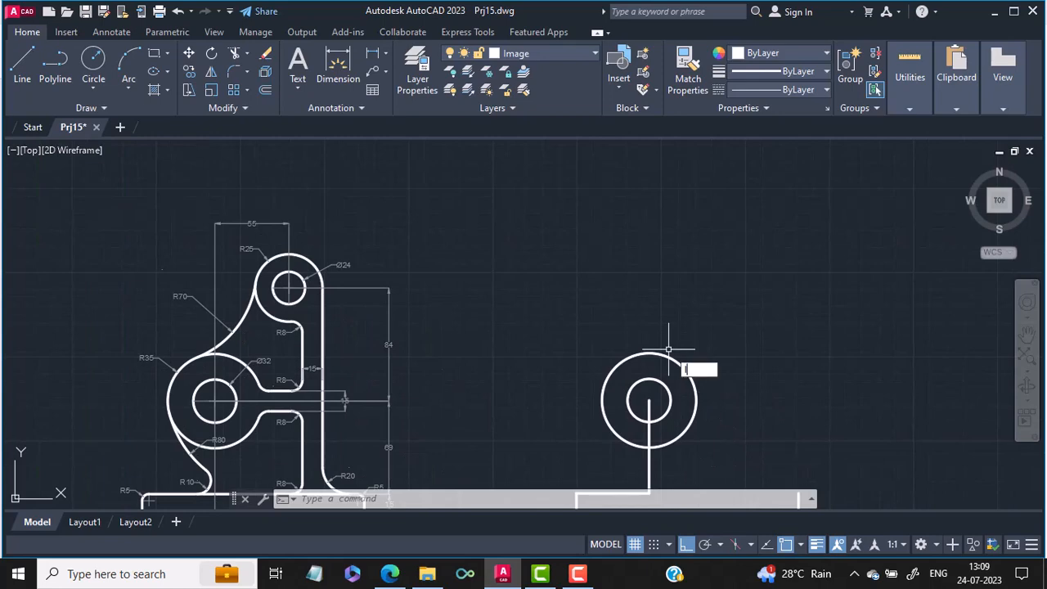
key("Return")
left_click(648, 400)
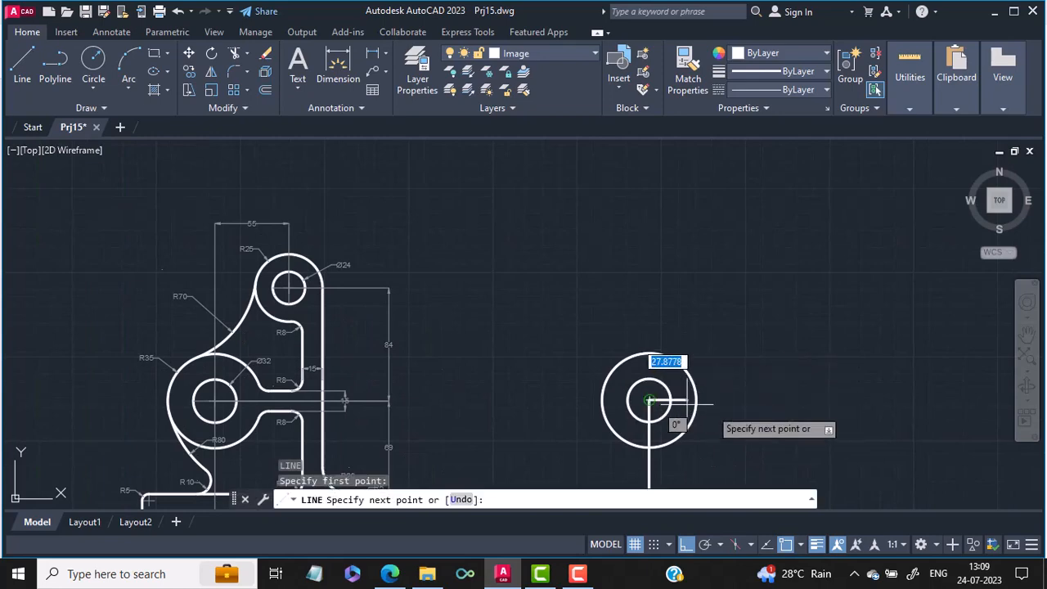
type("55")
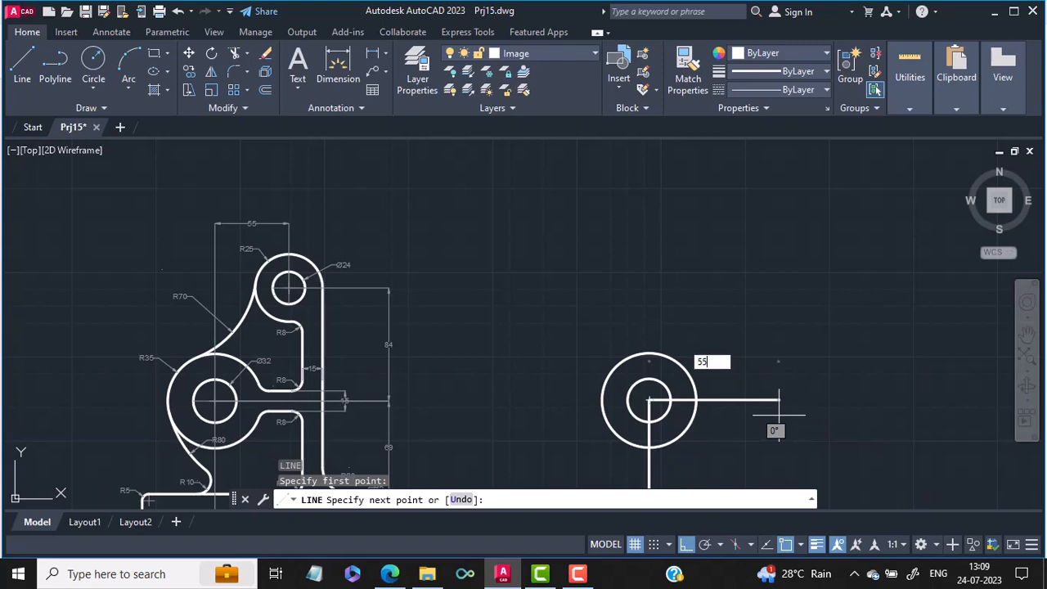
key("Return")
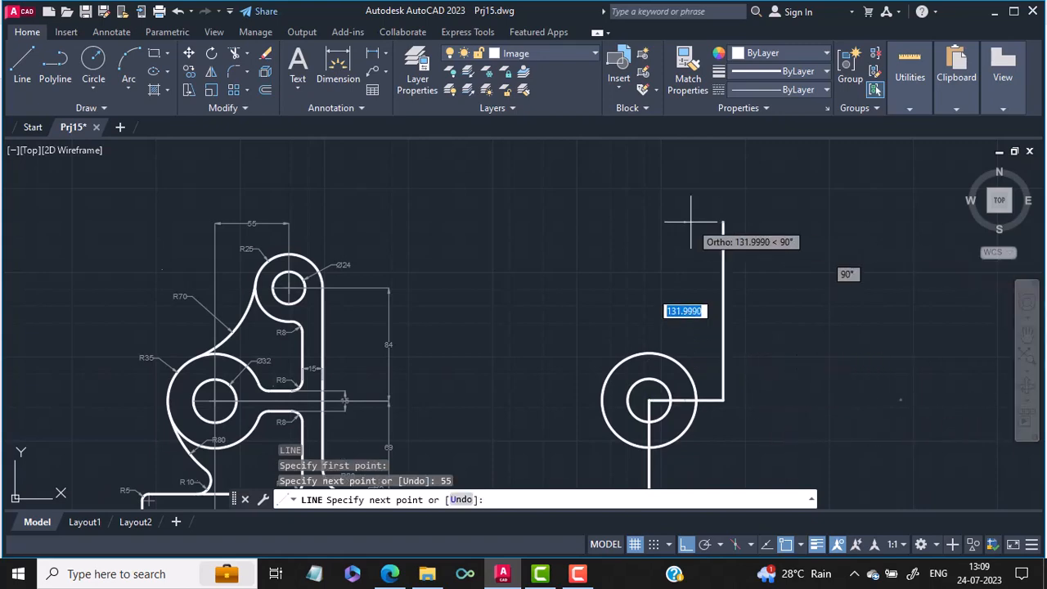
Continue the line 84 vertically upward from the end of the 55-long segment and finish it there
scroll(406, 366, "up", 5)
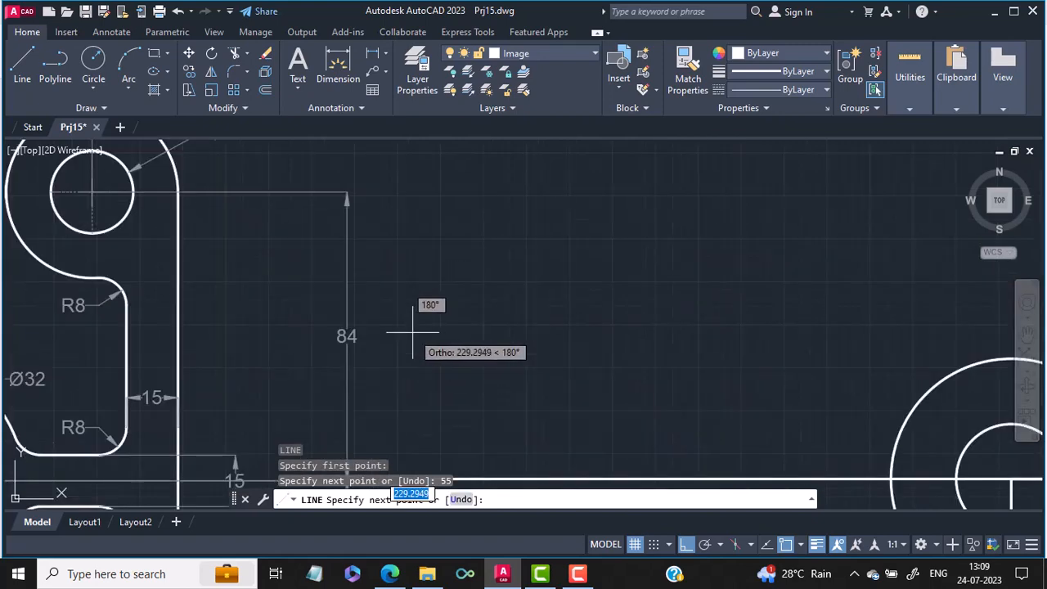
scroll(413, 333, "down", 4)
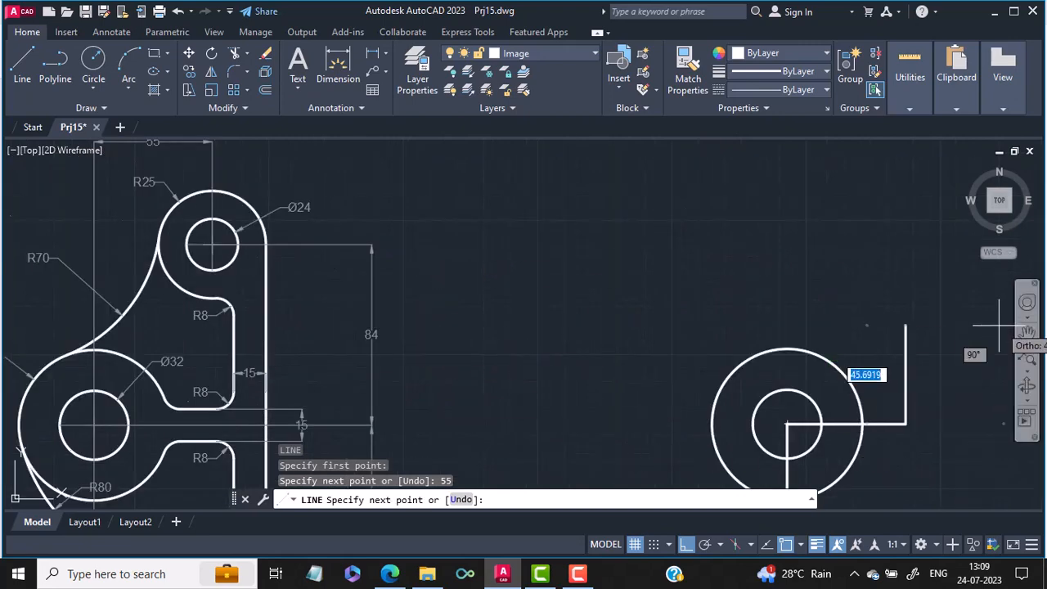
type("84")
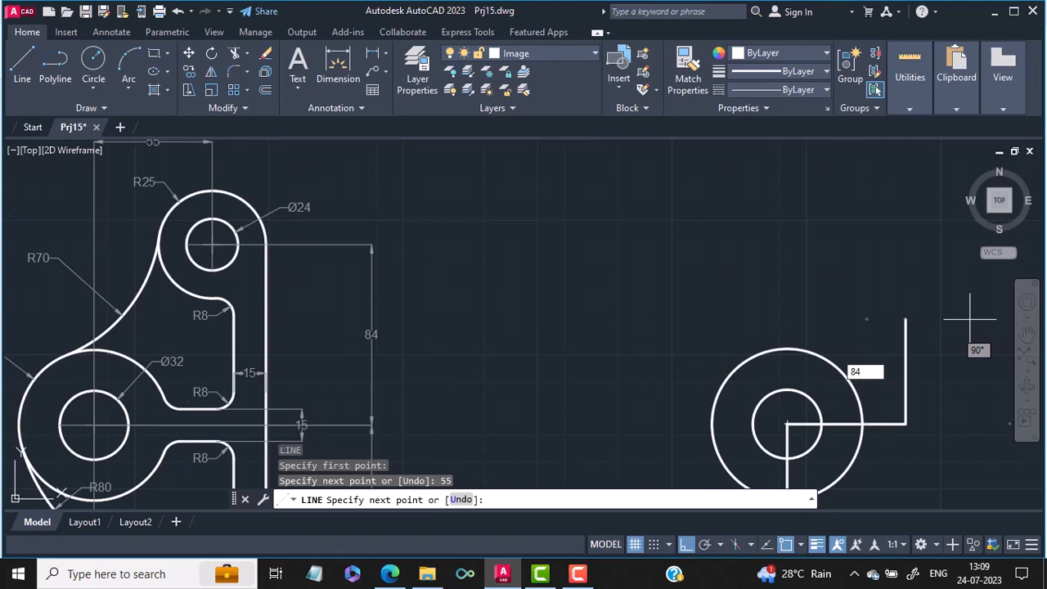
key("Return")
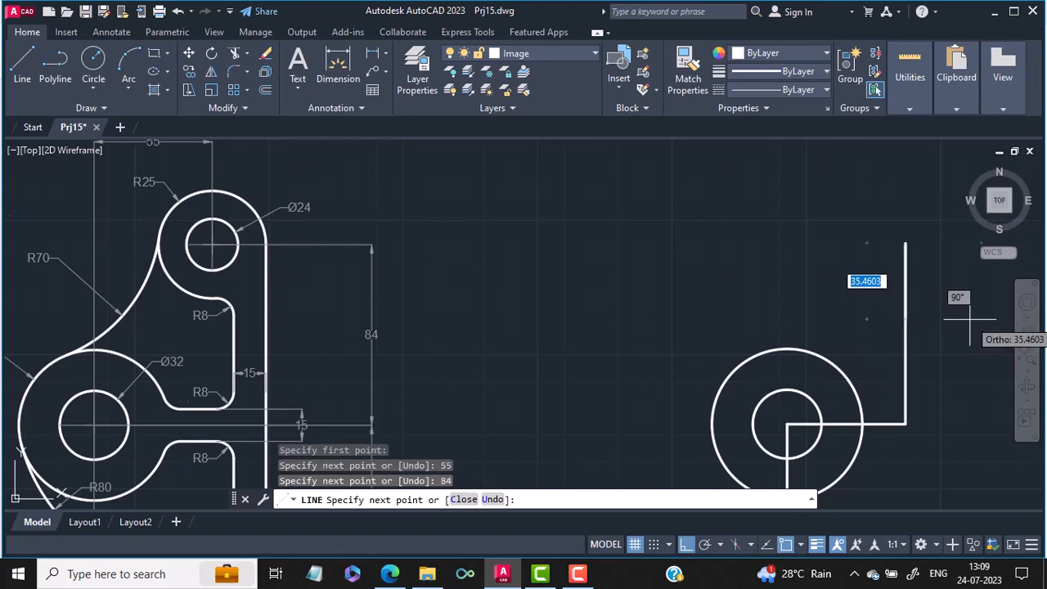
key("Return")
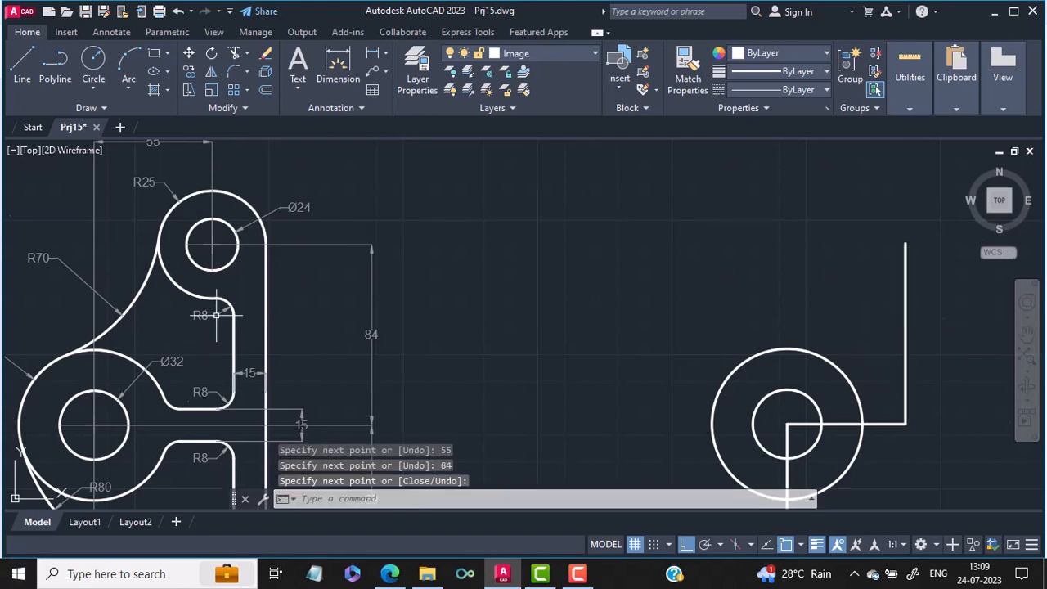
Draw a circle of diameter 24 centred on the upper end of the 84-long vertical line
scroll(228, 226, "up", 2)
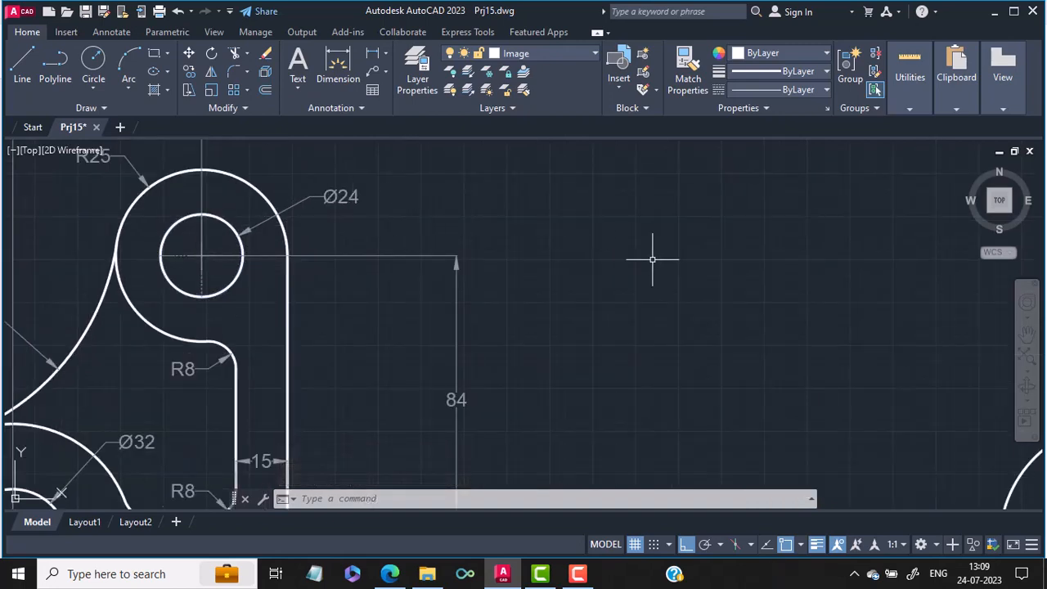
scroll(652, 265, "down", 4)
middle_click_drag(901, 289, 766, 292)
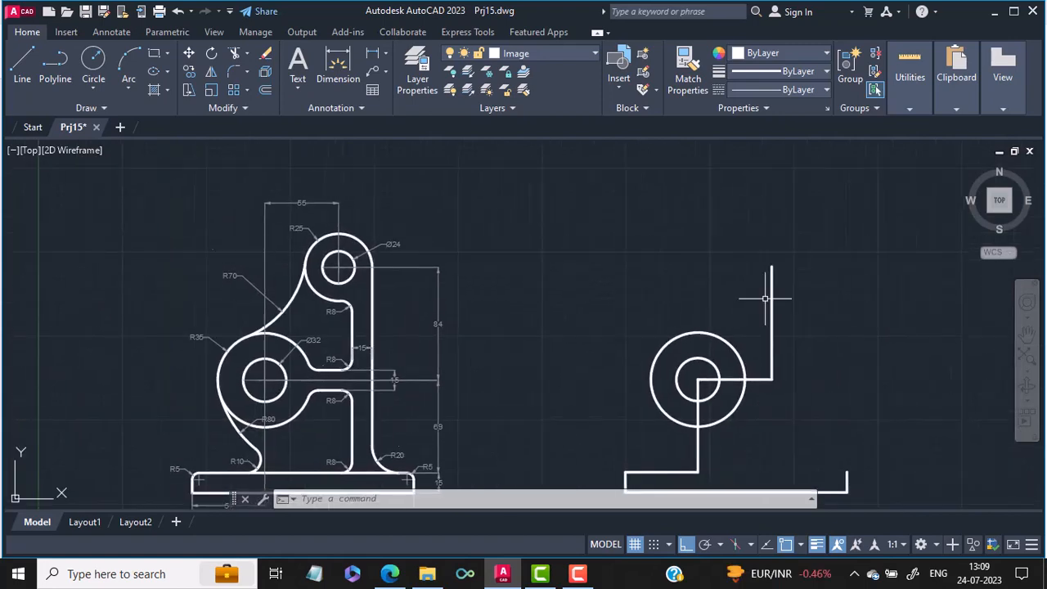
left_click(94, 89)
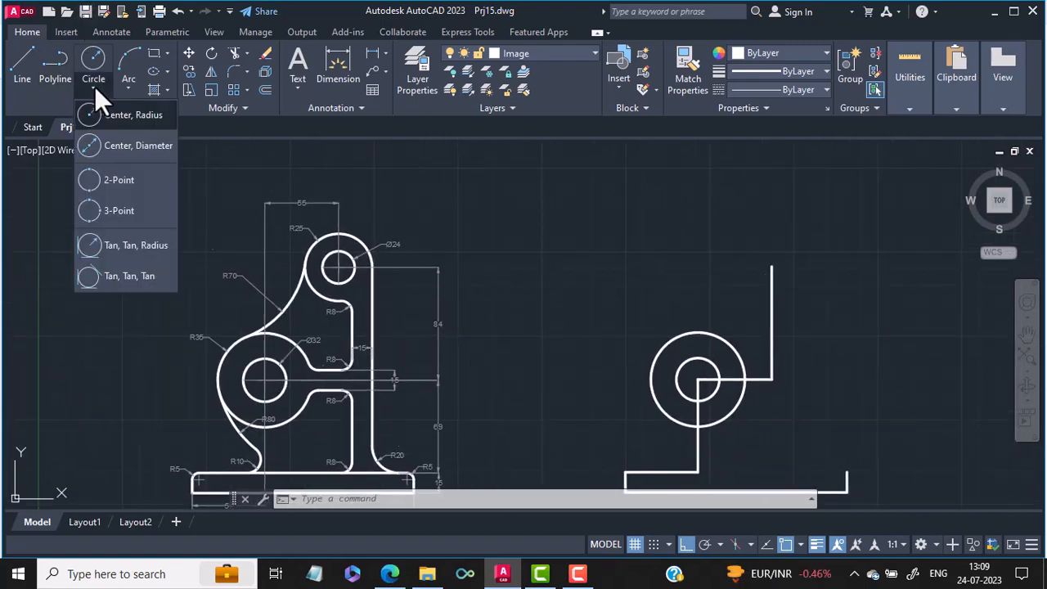
left_click(123, 143)
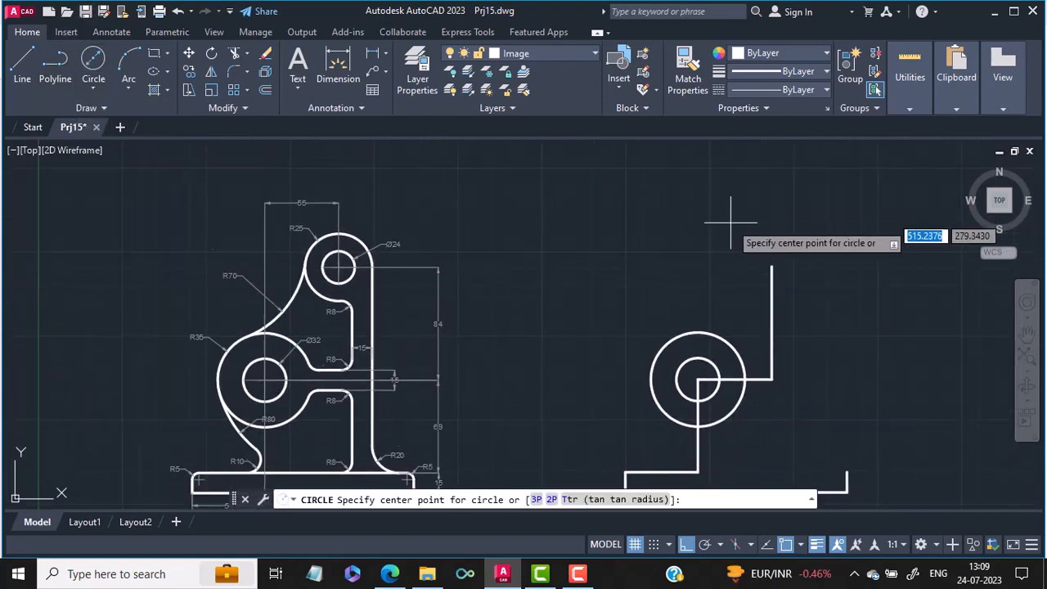
left_click(771, 266)
type("2")
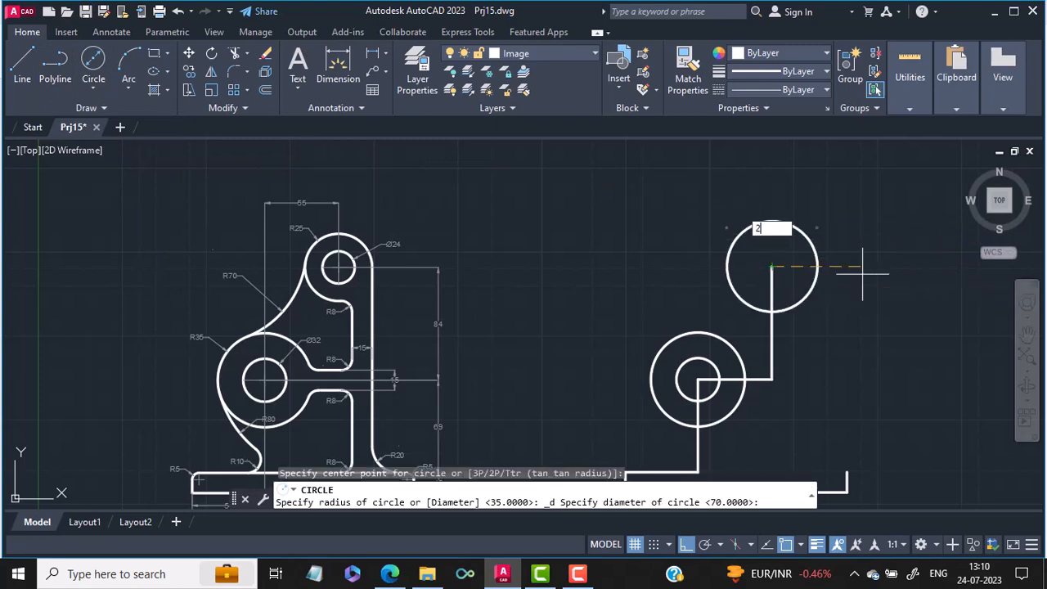
type("4")
key("Return")
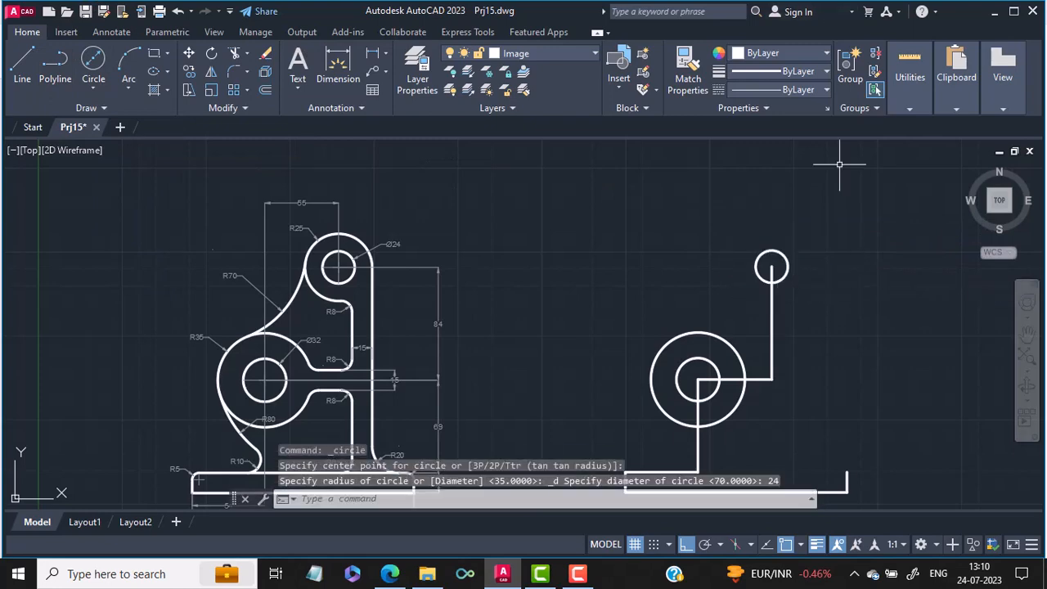
Draw a circle of radius 25 concentric with the 24-diameter circle of the upper boss
scroll(309, 260, "up", 2)
scroll(324, 235, "up", 2)
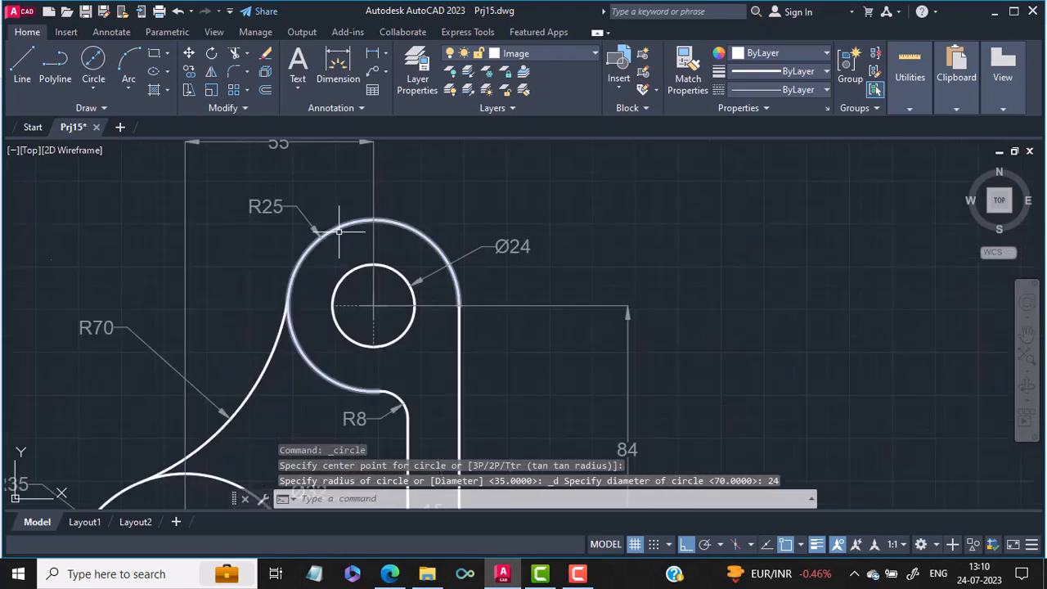
scroll(341, 231, "down", 4)
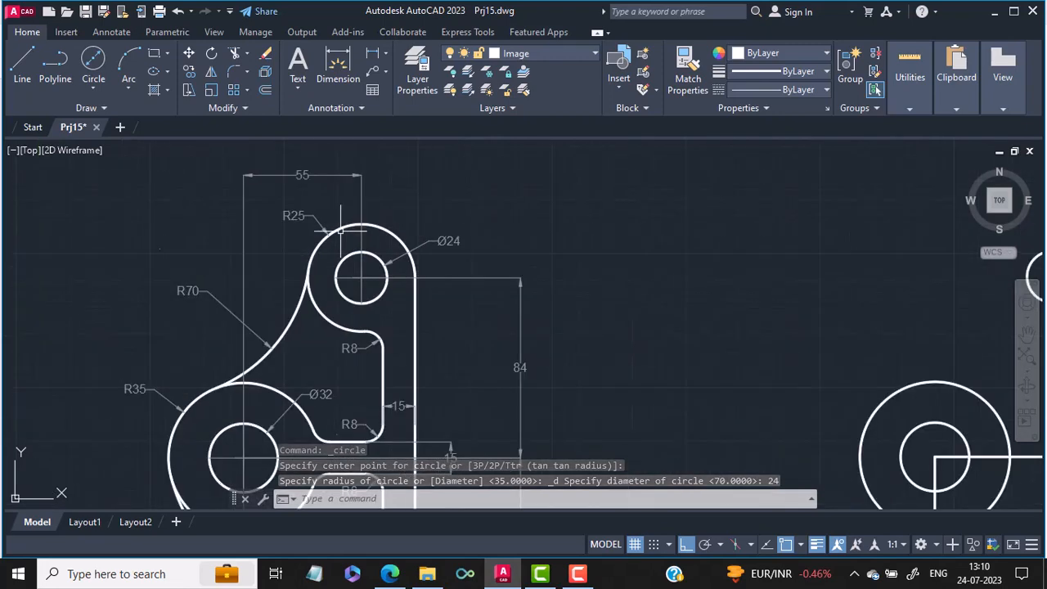
left_click(90, 85)
left_click(127, 113)
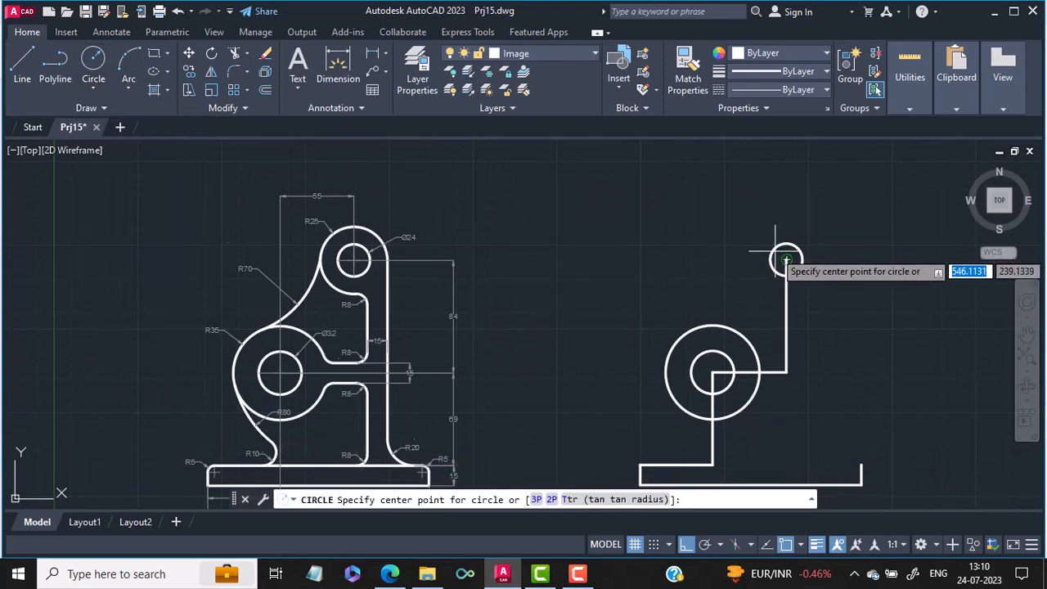
left_click(786, 260)
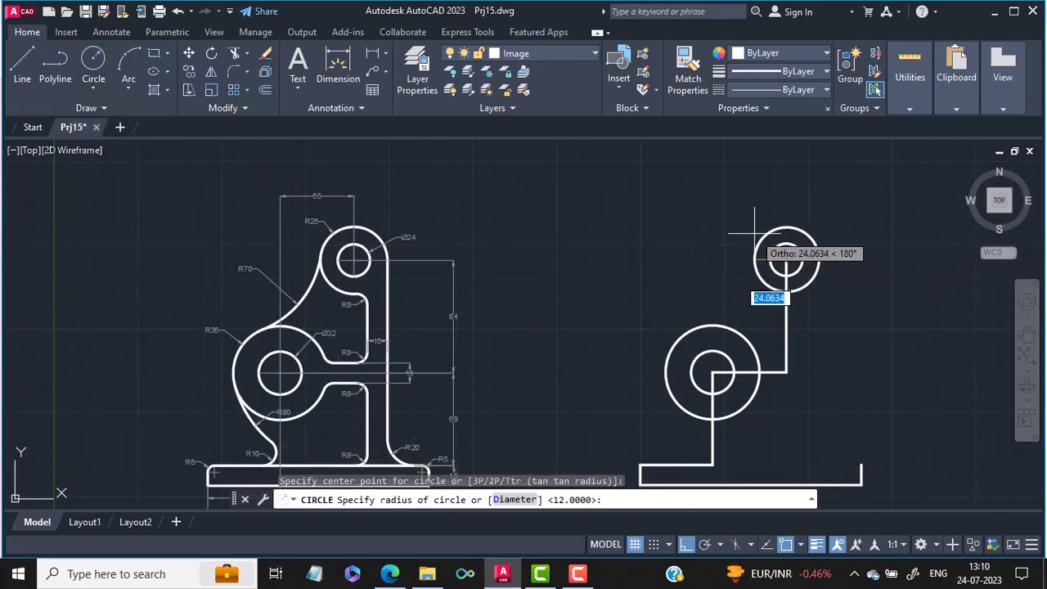
type("25")
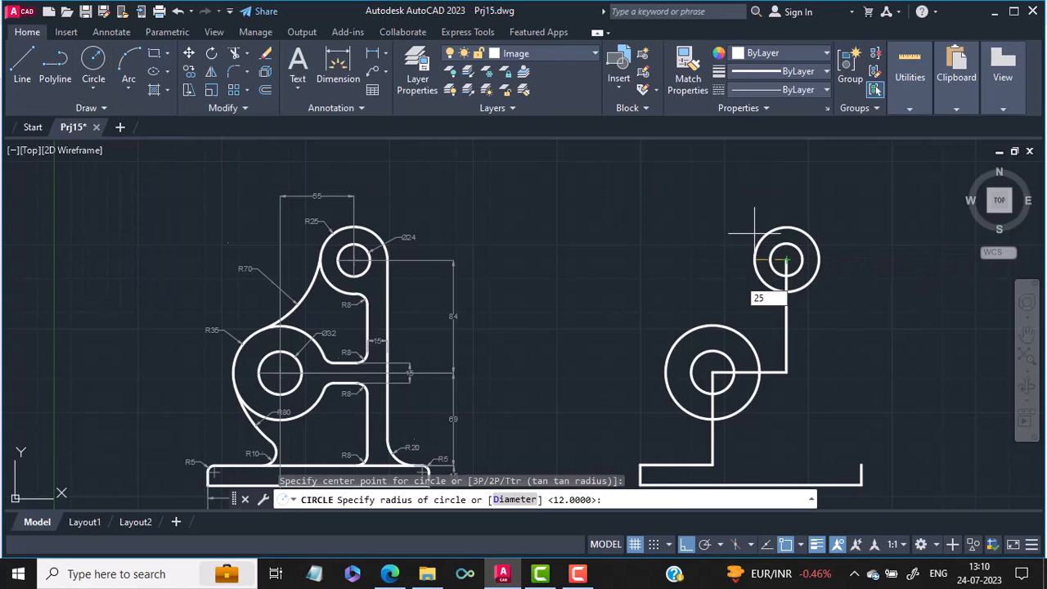
key("Return")
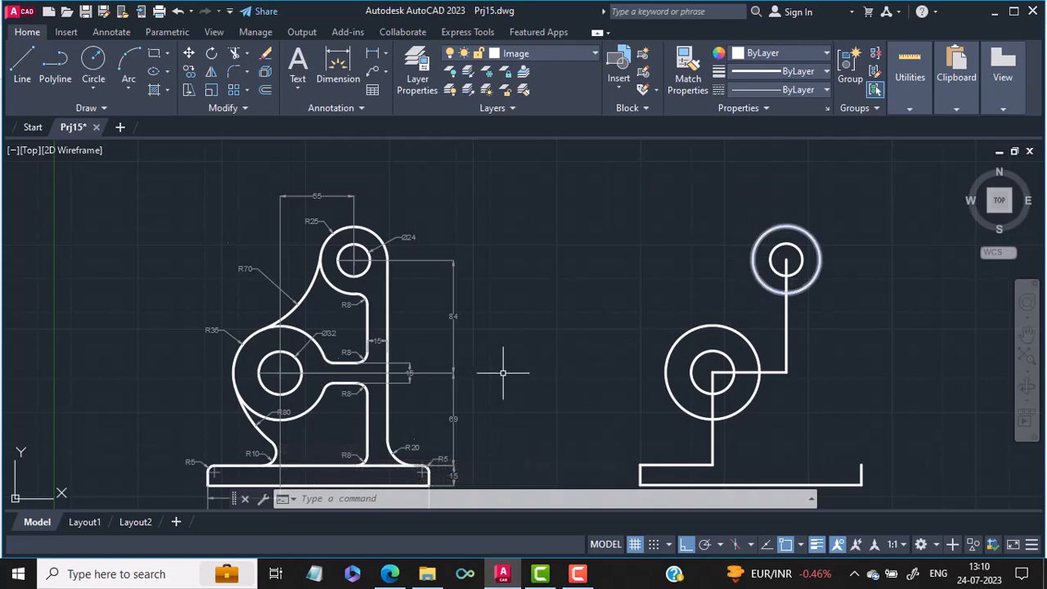
Close the base's top edge with a line from the upper end of its right side to the foot of the vertical centre line
middle_click_drag(501, 372, 522, 335)
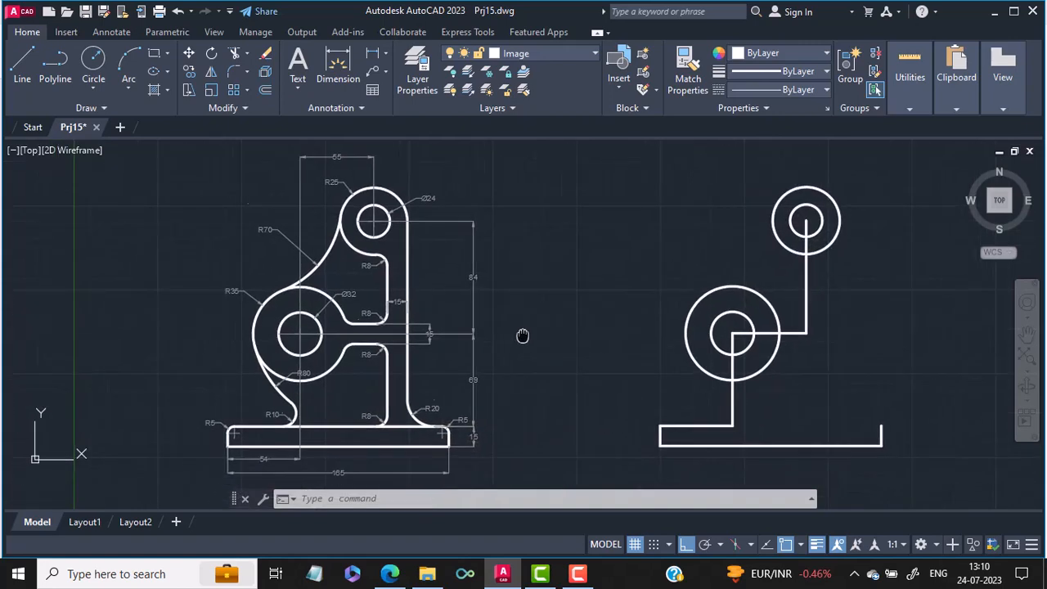
scroll(383, 298, "up", 2)
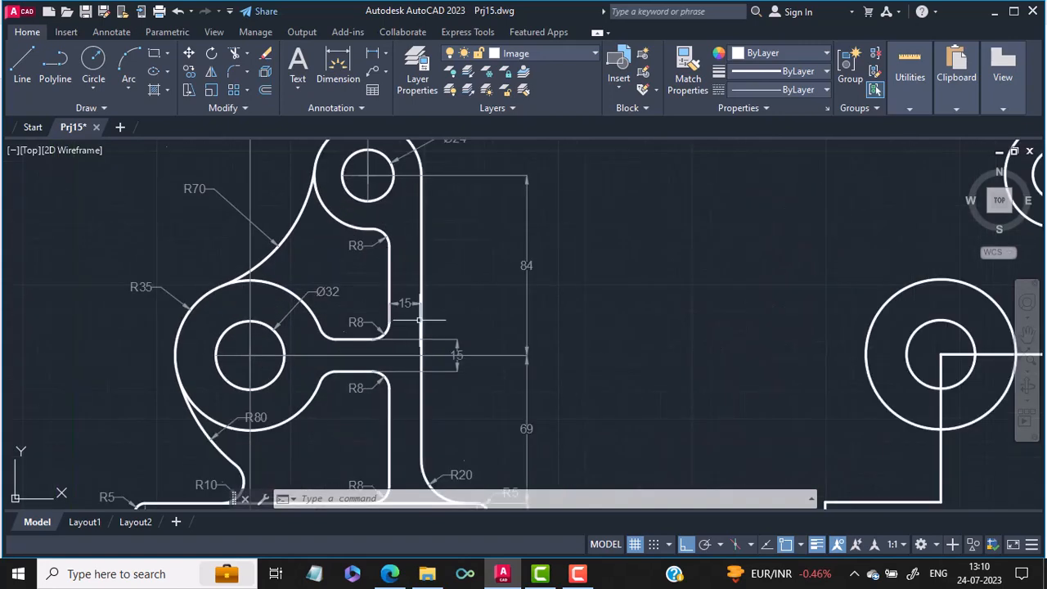
mouse_move(440, 174)
middle_mouse_down()
mouse_move(433, 190)
mouse_move(395, 205)
middle_mouse_up()
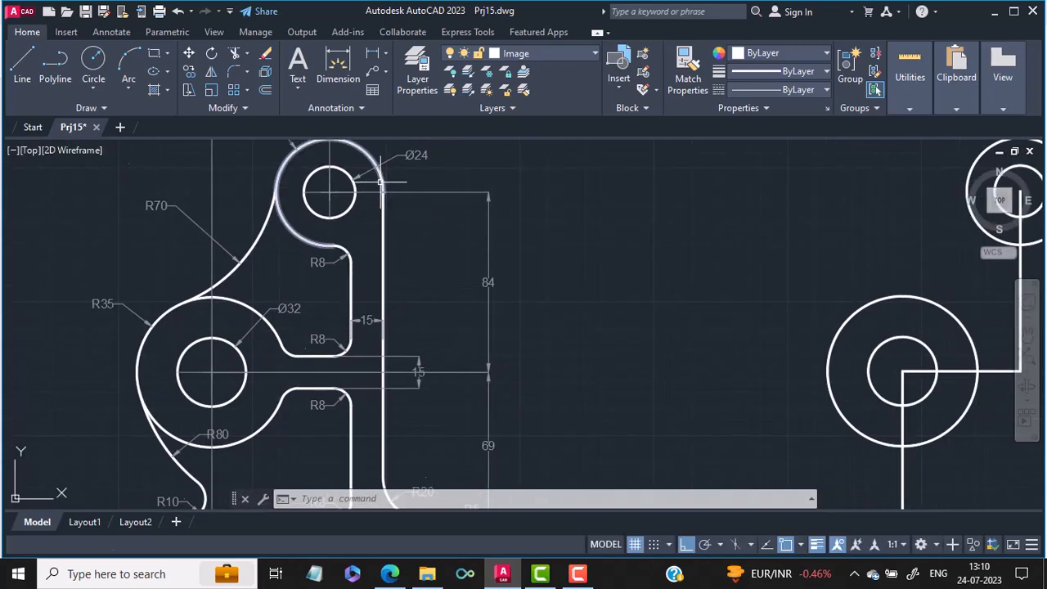
middle_click_drag(394, 297, 399, 195)
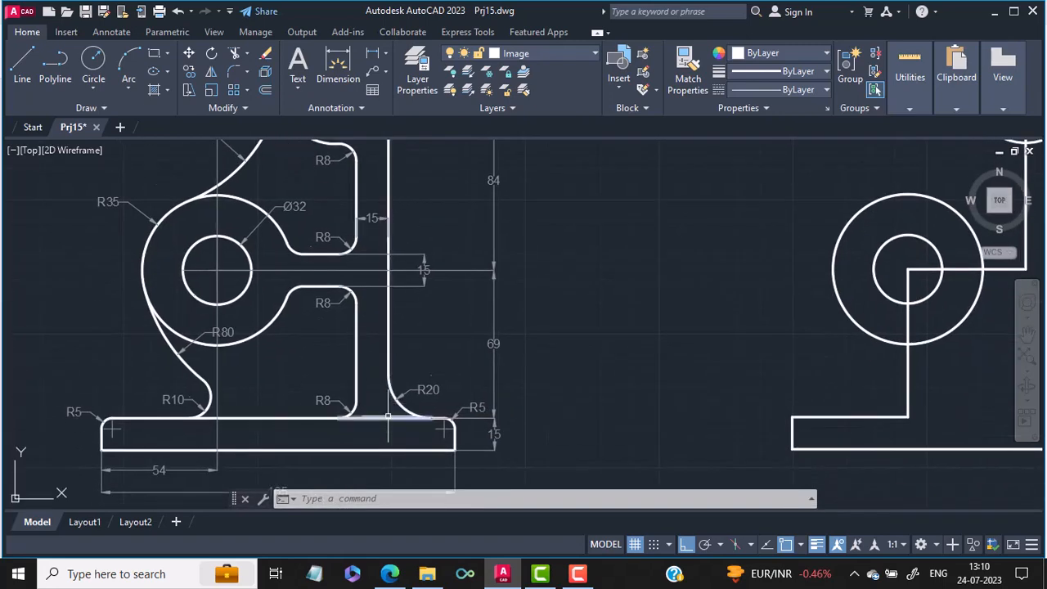
scroll(411, 407, "down", 3)
scroll(615, 405, "up", 3)
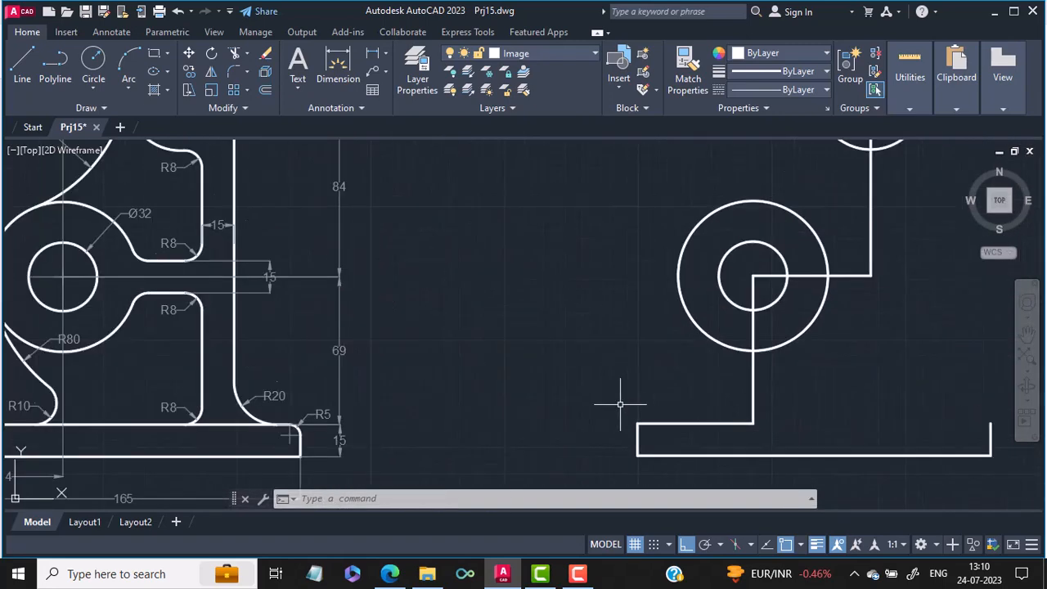
middle_click_drag(862, 414, 797, 413)
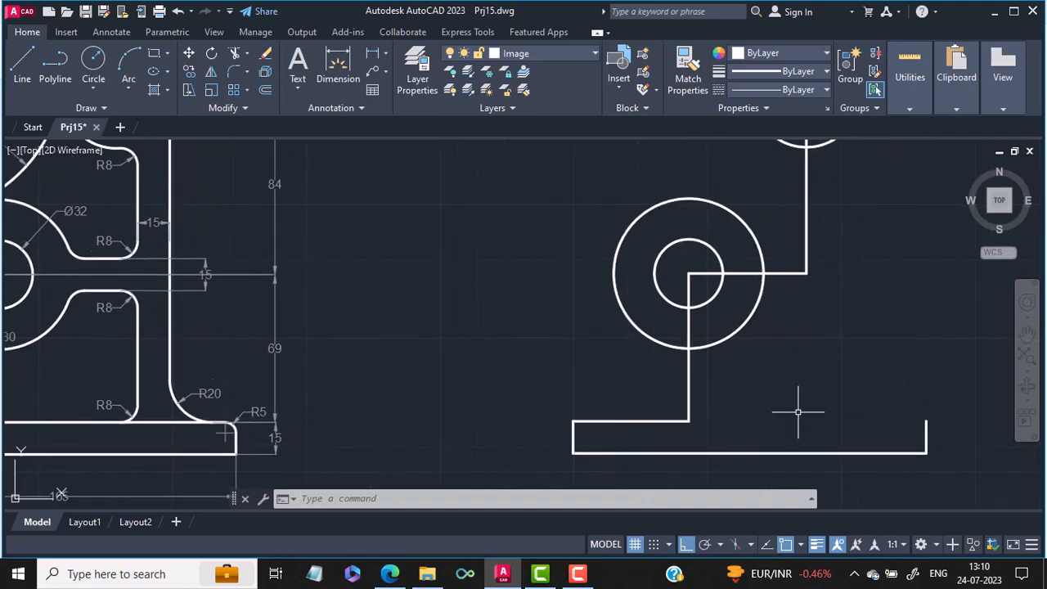
type("l")
key("Return")
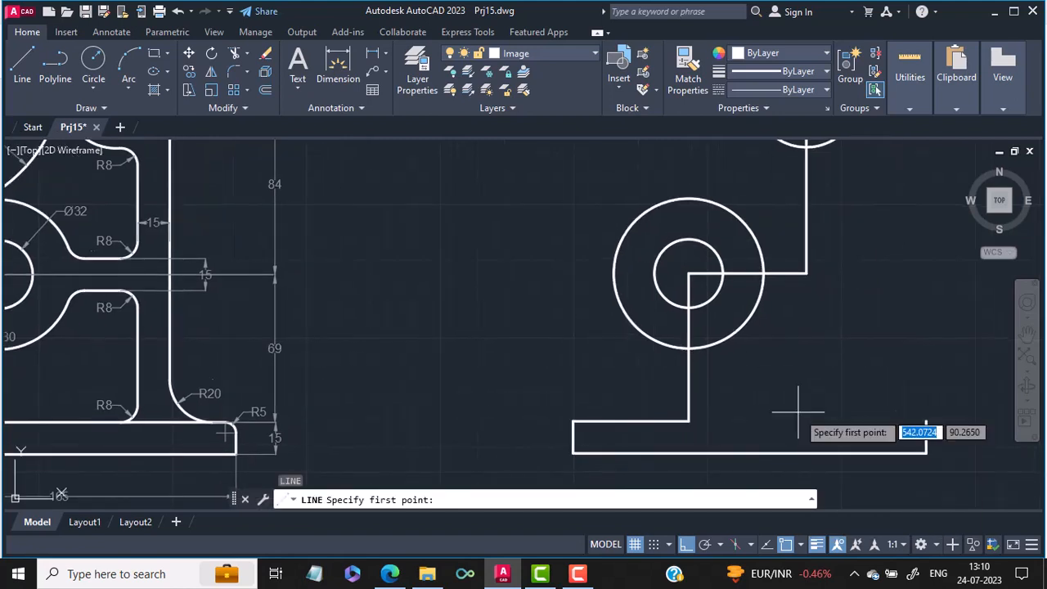
left_click(926, 421)
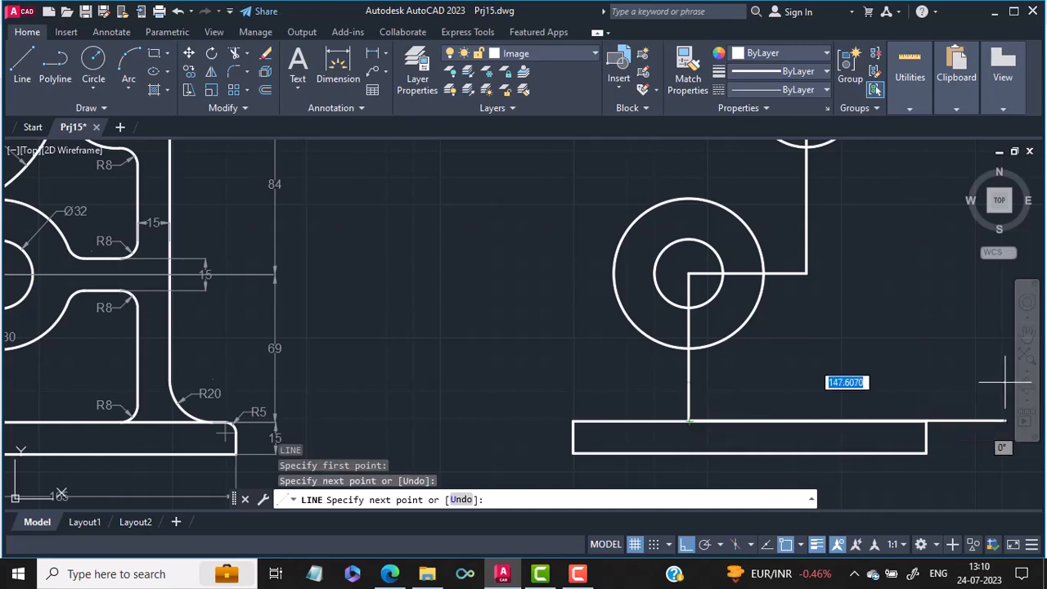
key("Return")
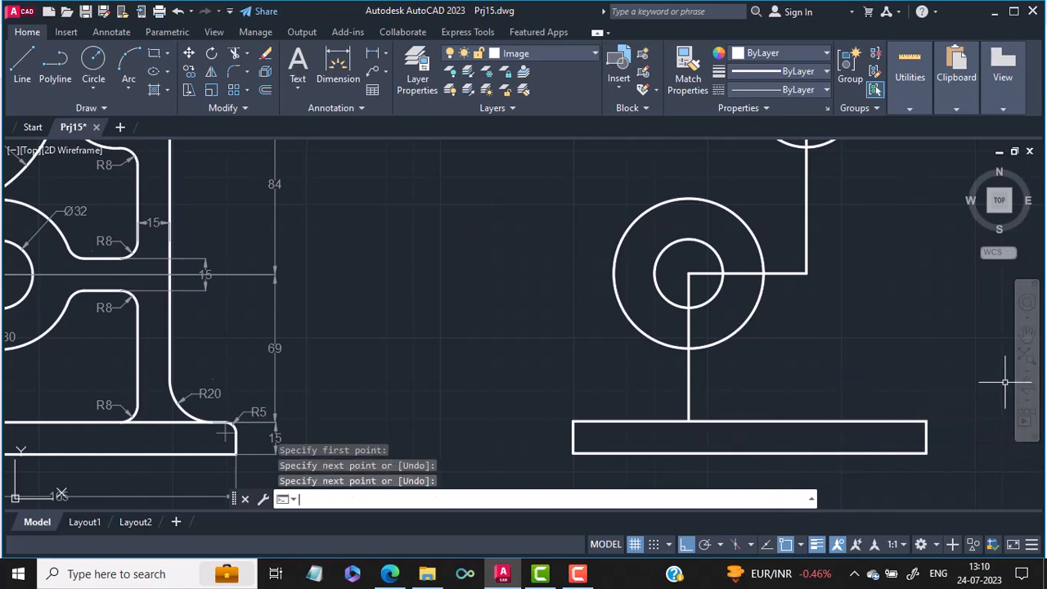
Draw a line tangent to the right side of the radius 25 circle and running down perpendicular to the base's top edge
mouse_move(905, 309)
middle_mouse_down()
mouse_move(856, 351)
mouse_move(815, 363)
middle_mouse_up()
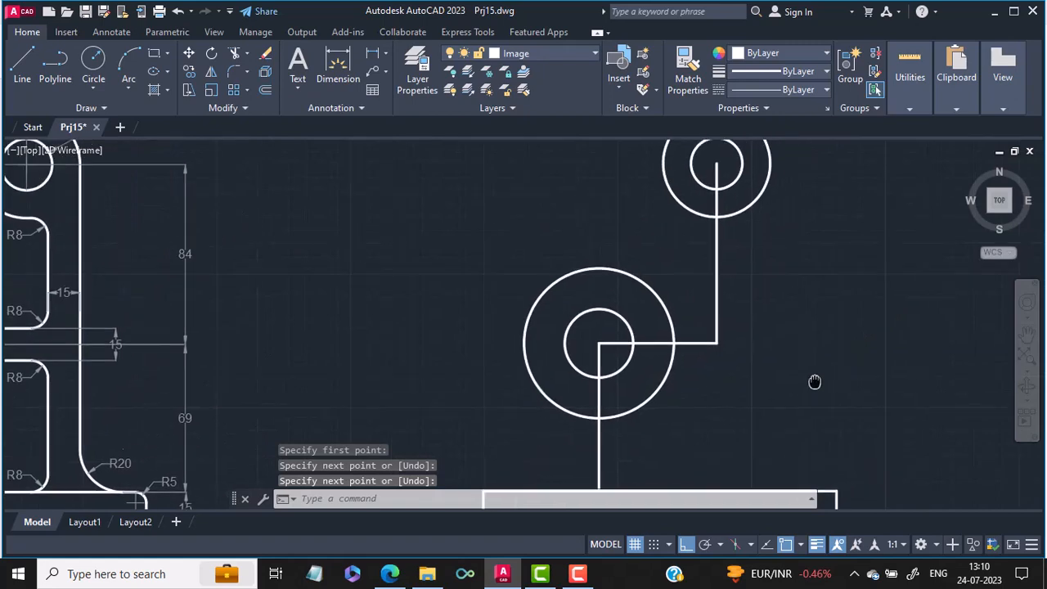
scroll(814, 365, "up", 2)
scroll(766, 363, "down", 4)
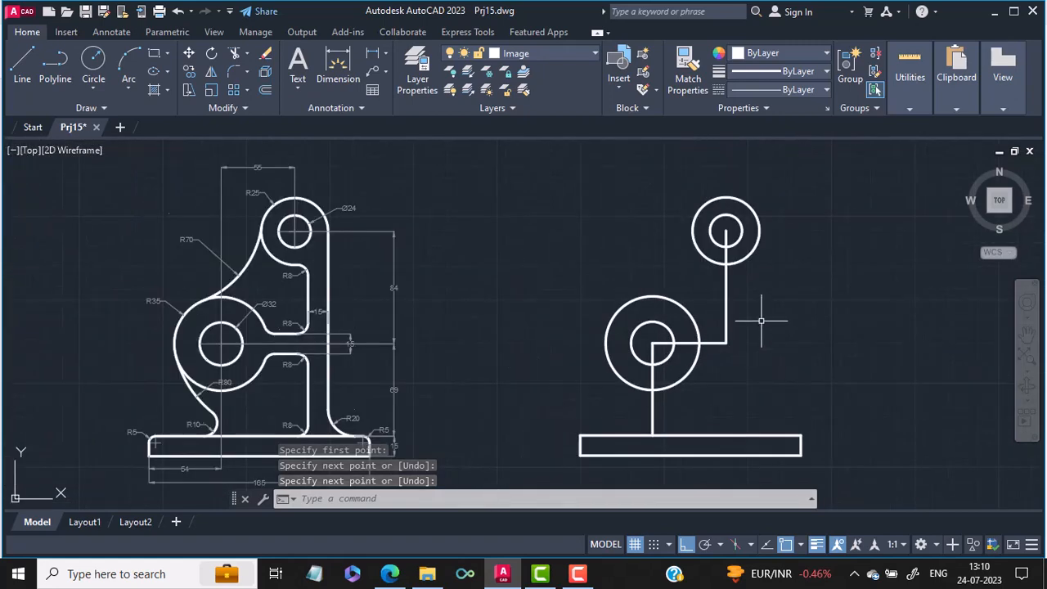
type("l")
key("Return")
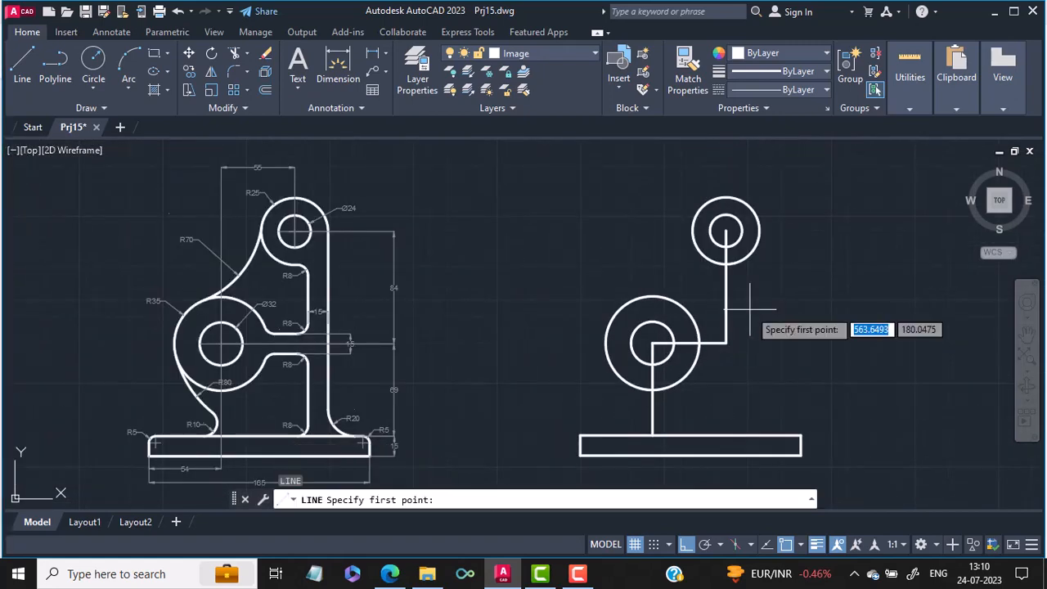
type("tan")
key("Return")
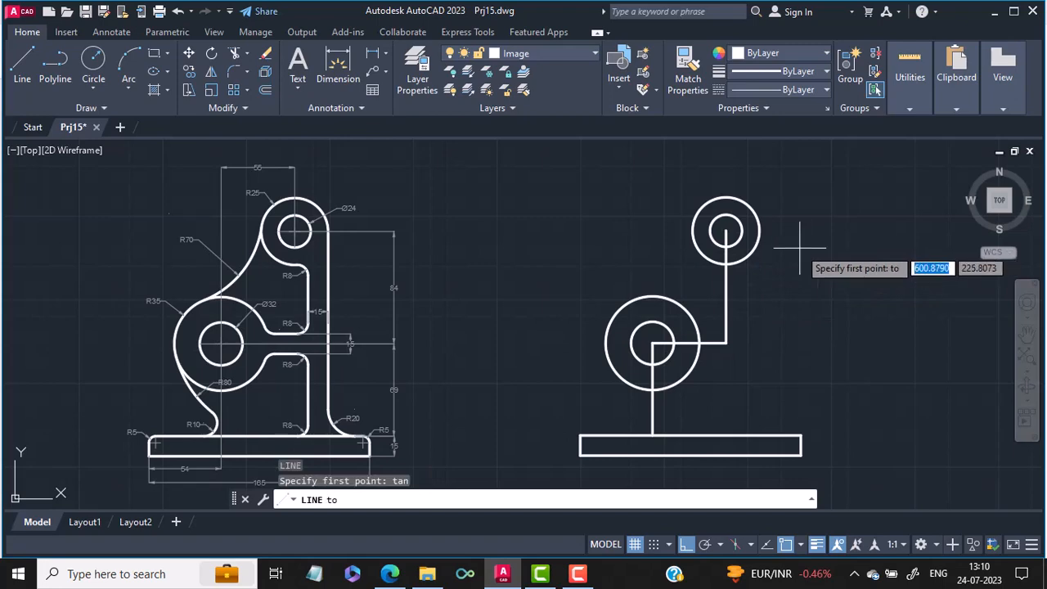
left_click(759, 230)
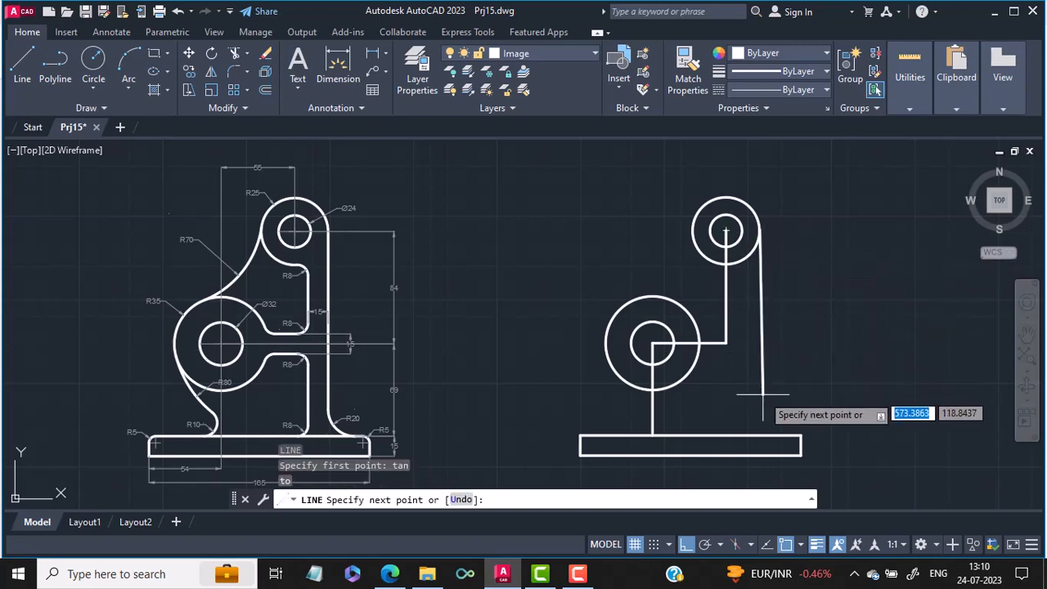
type("per")
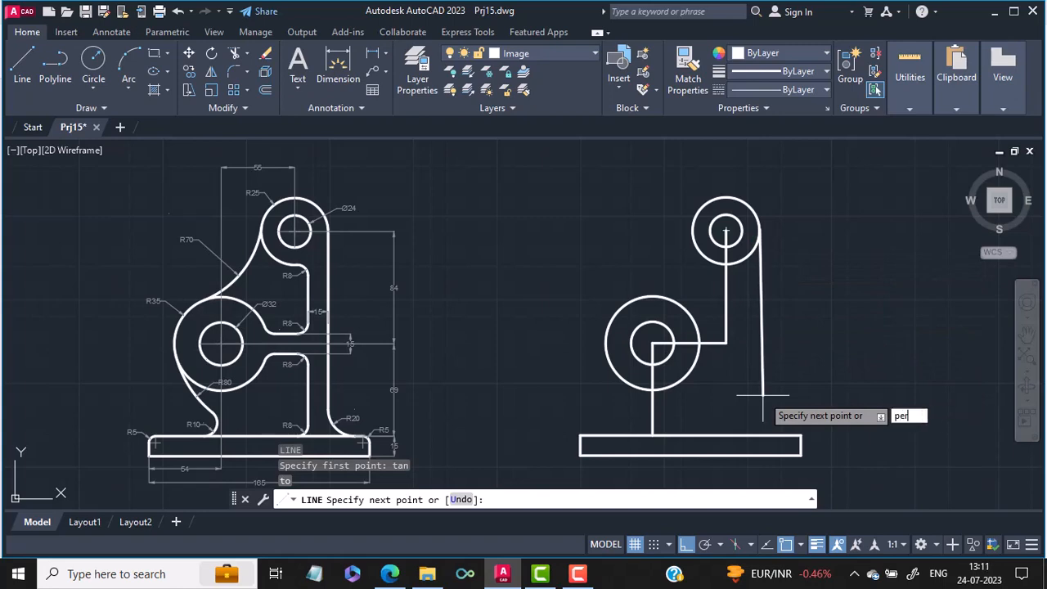
key("Return")
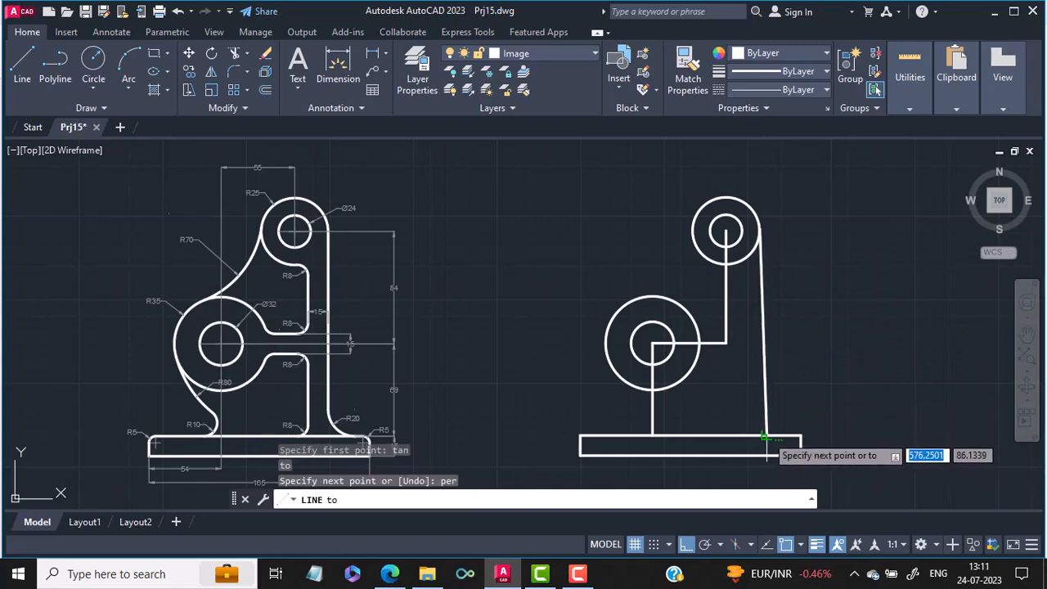
left_click(764, 442)
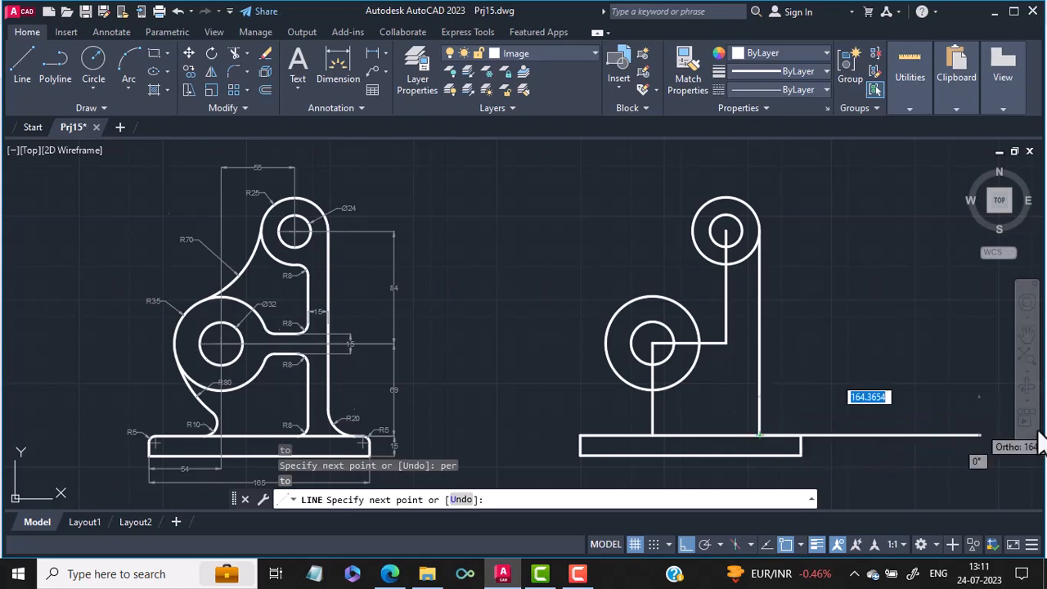
key("Return")
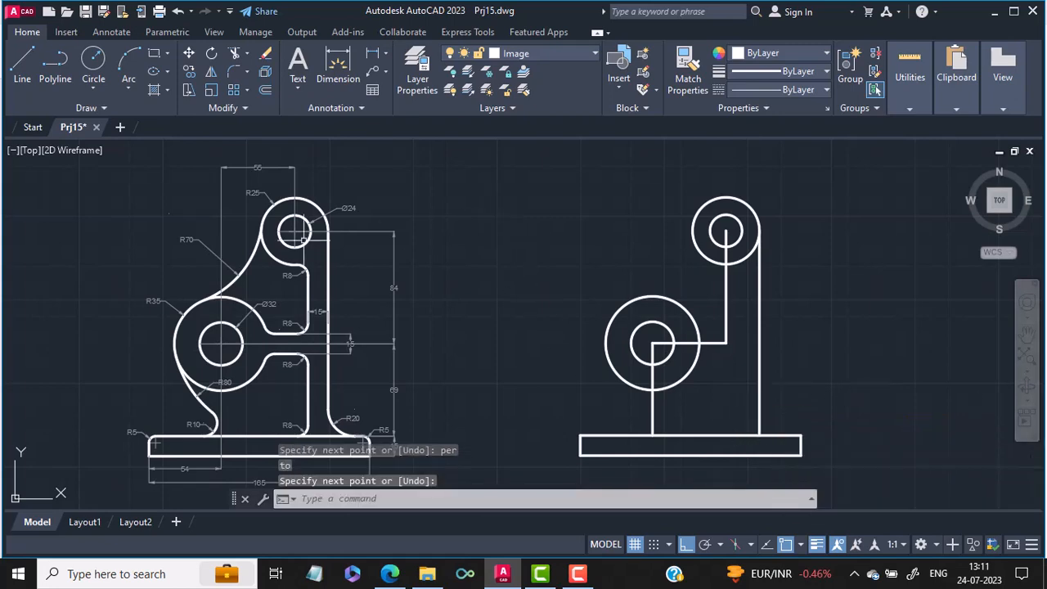
Fillet the junction of the long vertical tangent line and the base's top edge, on its right side, with radius 20
scroll(350, 441, "up", 5)
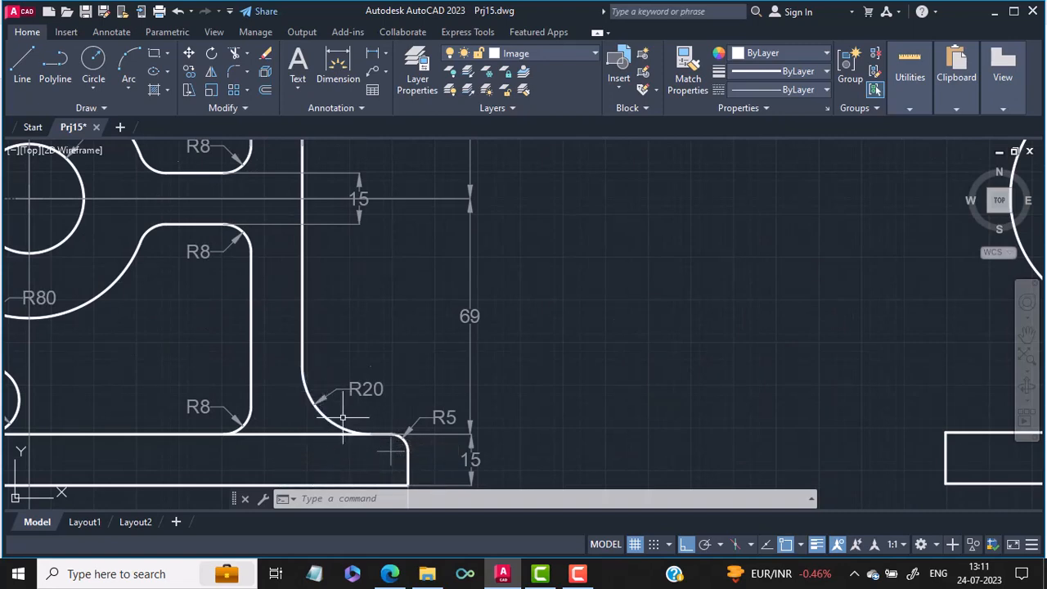
scroll(390, 453, "down", 2)
middle_click_drag(385, 425, 212, 405)
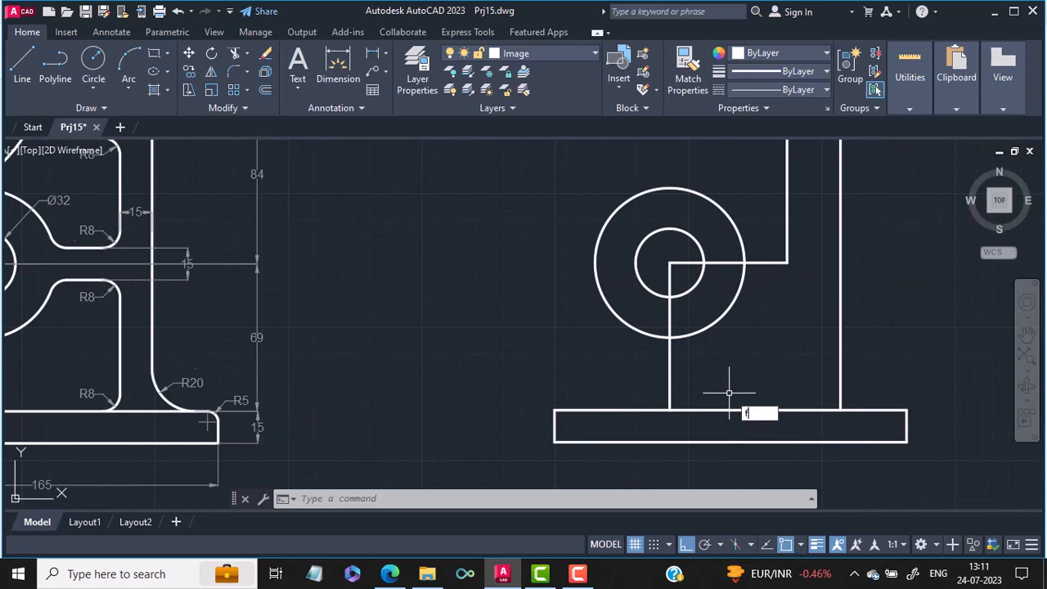
type("illet")
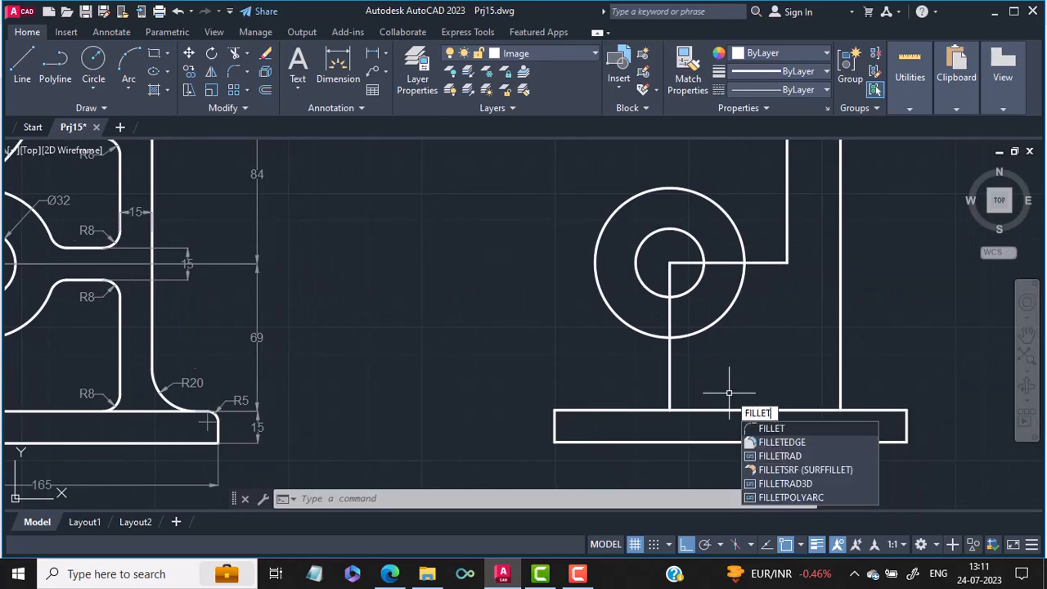
key("Return")
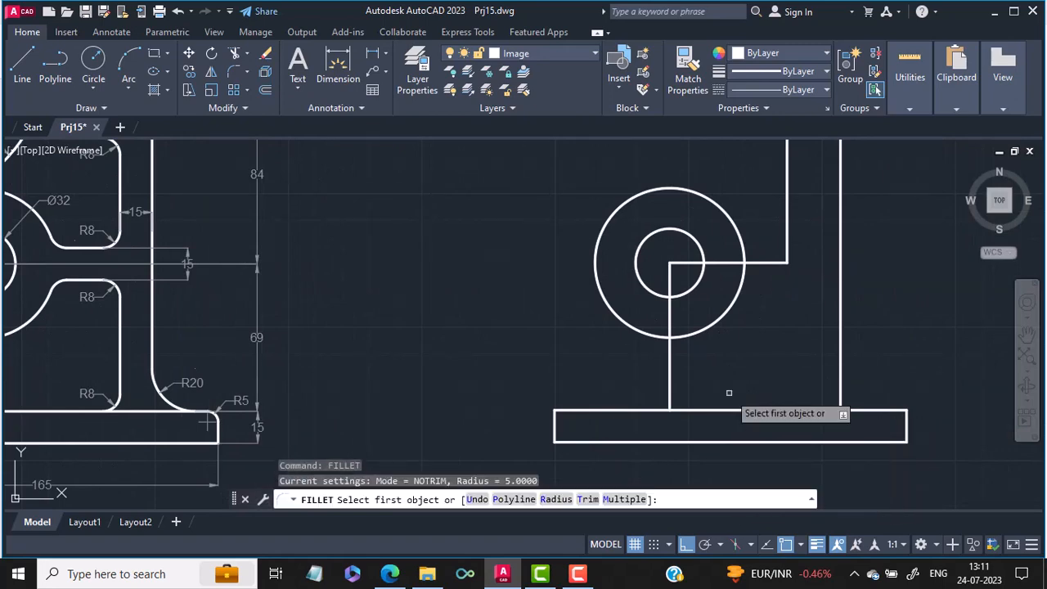
type("r")
key("Return")
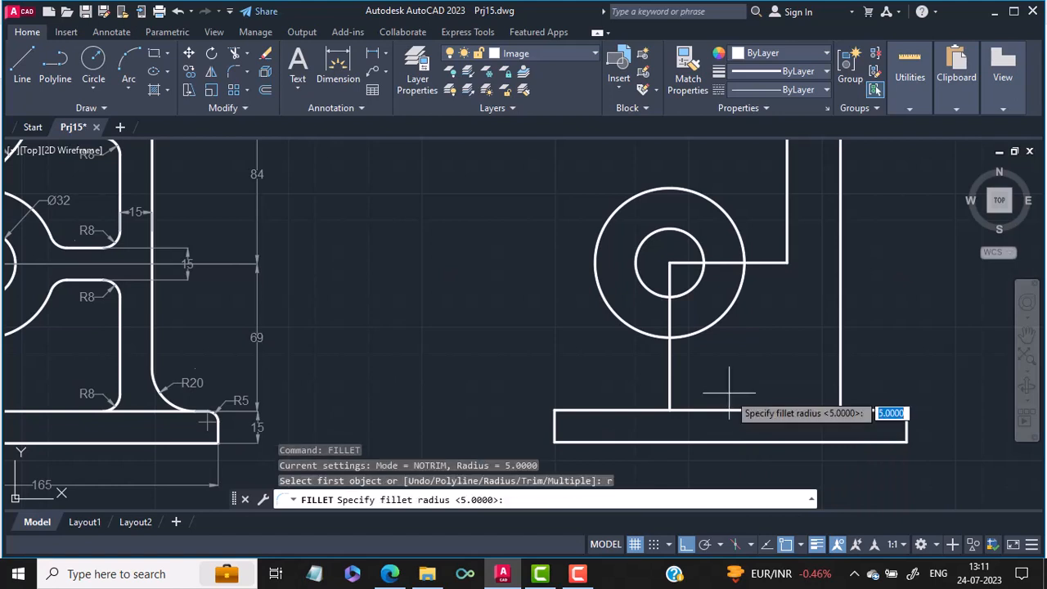
key("Return")
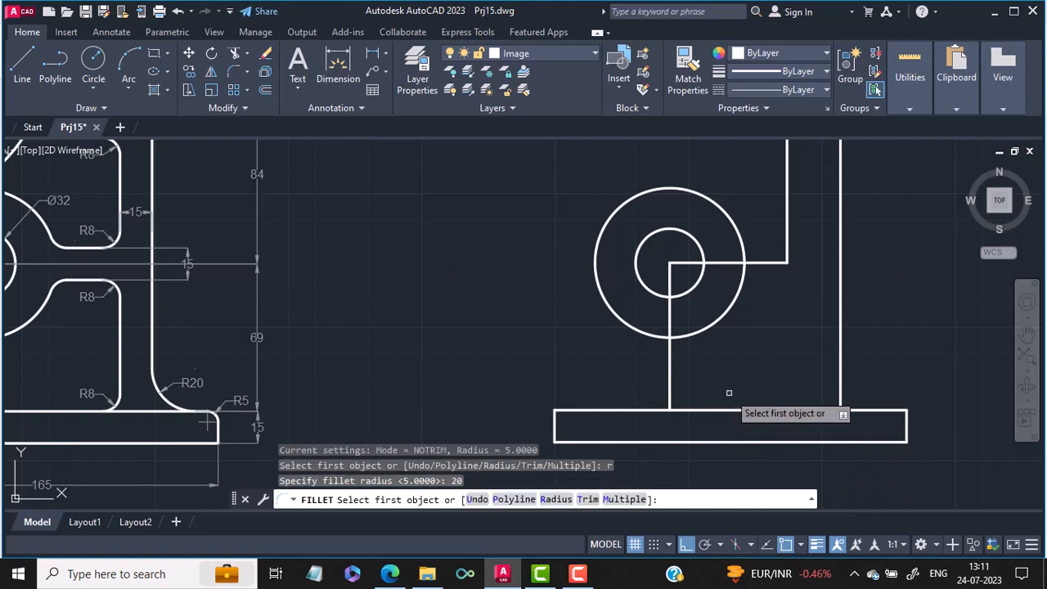
left_click(841, 385)
left_click(875, 411)
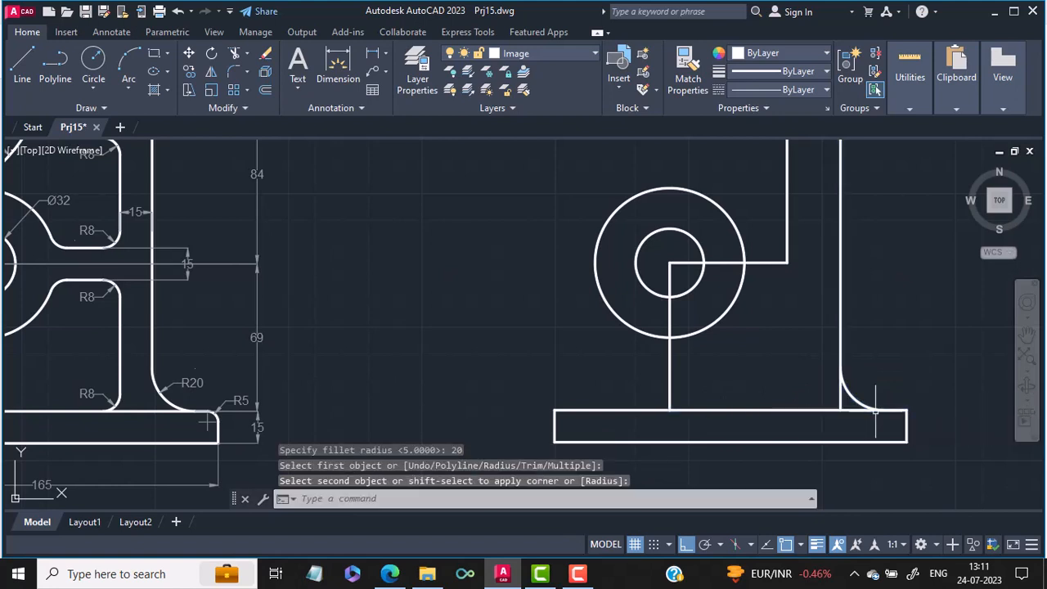
Fillet the base's upper right corner, between its top edge and right side, with radius 5
key("Return")
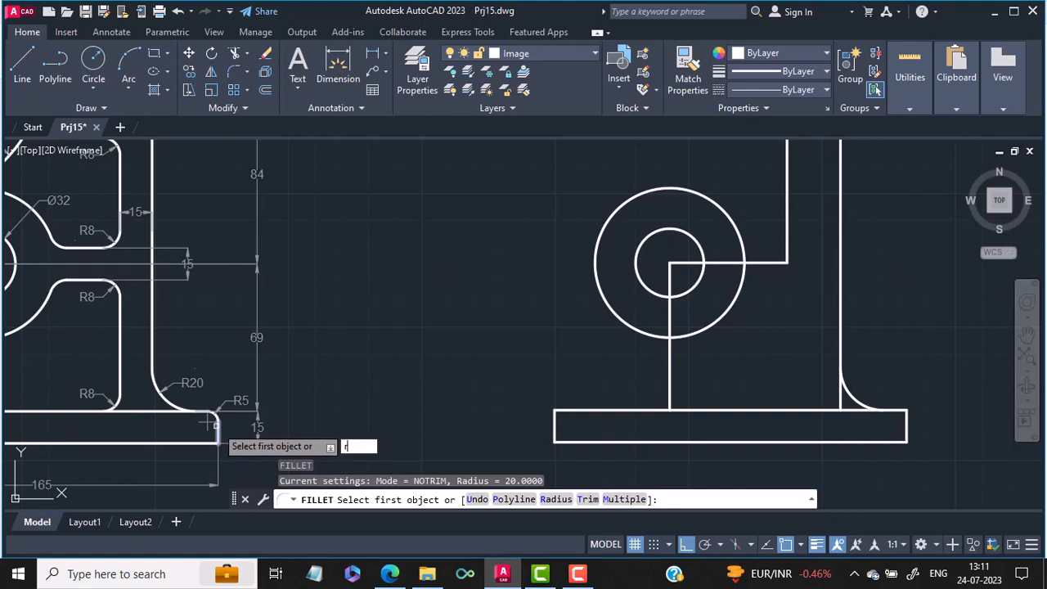
key("Escape")
type("FI")
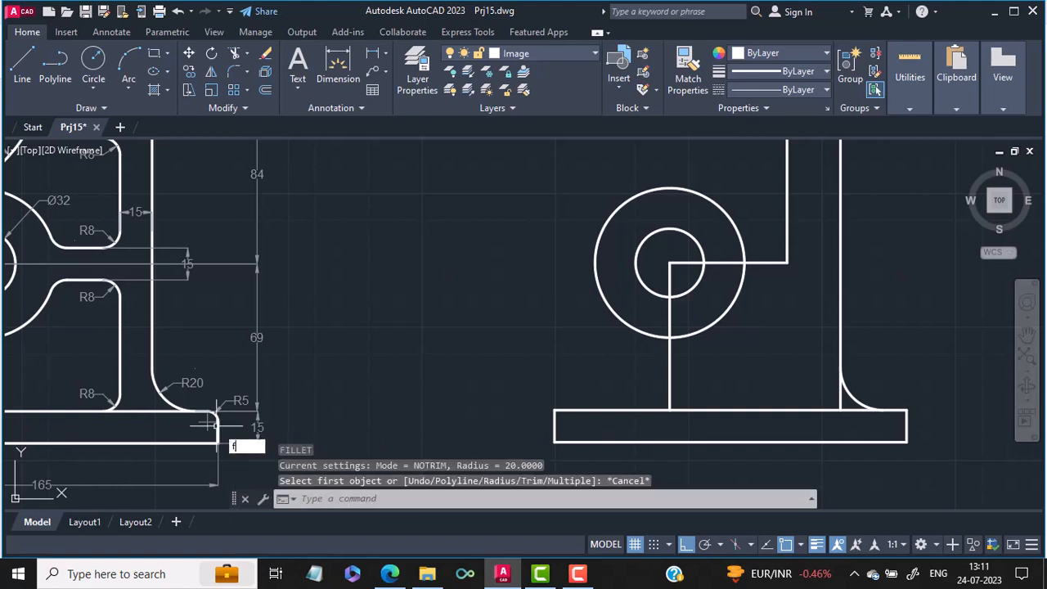
type("LLET")
key("Return")
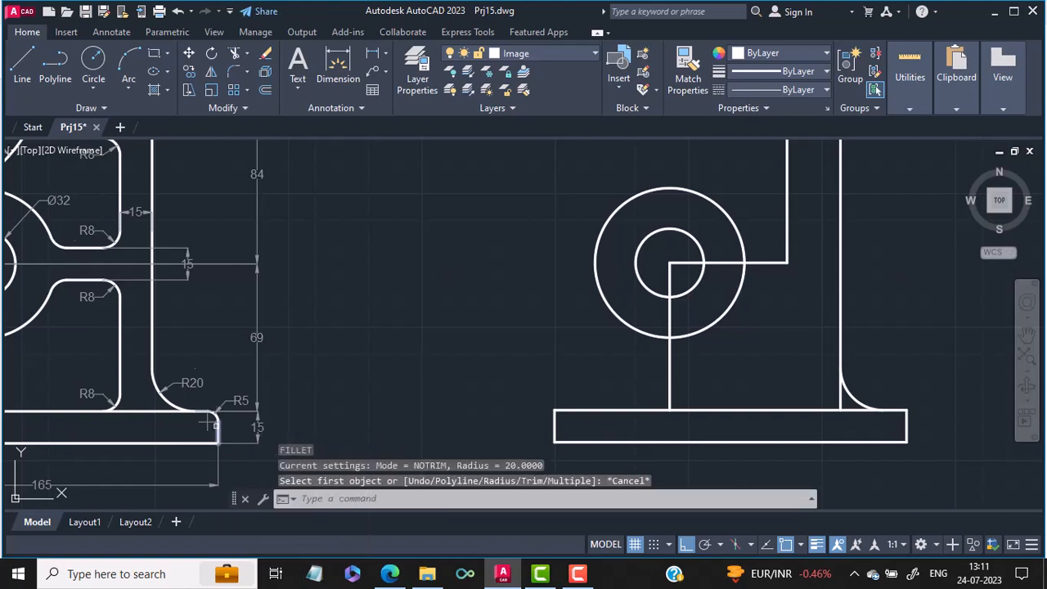
key("Return")
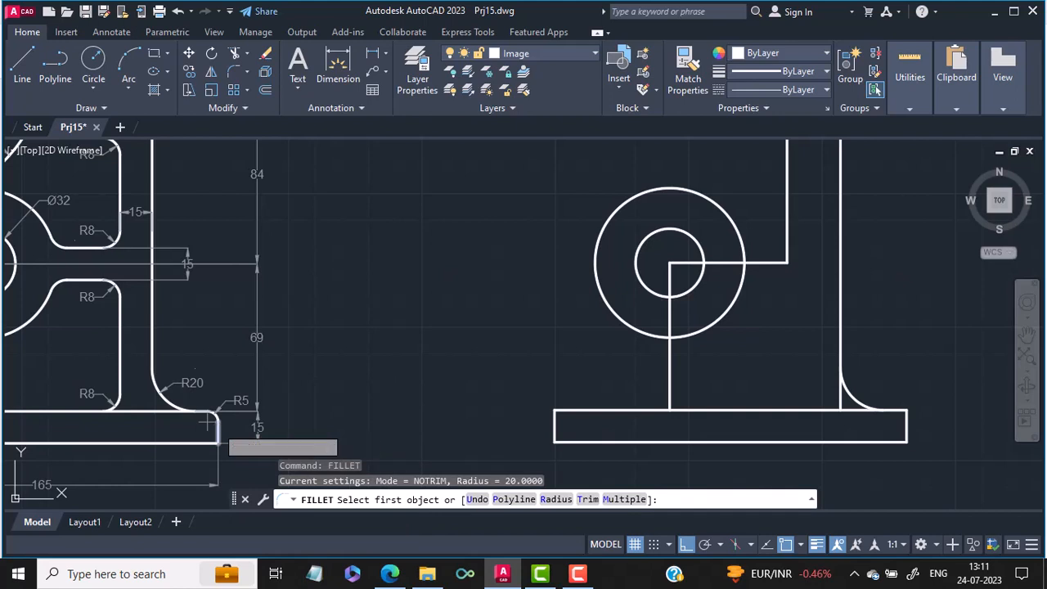
type("5")
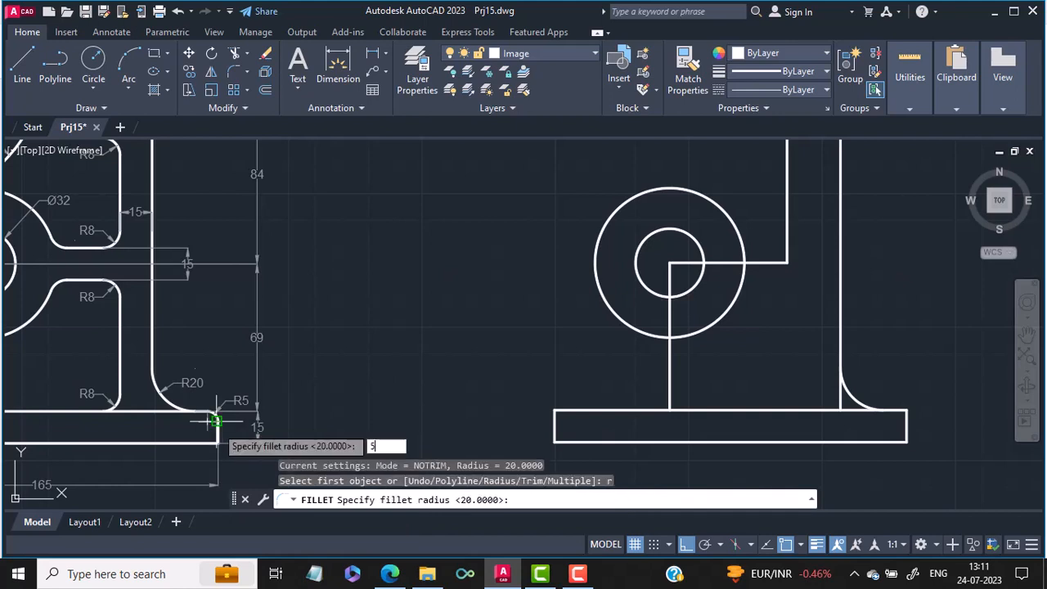
key("Return")
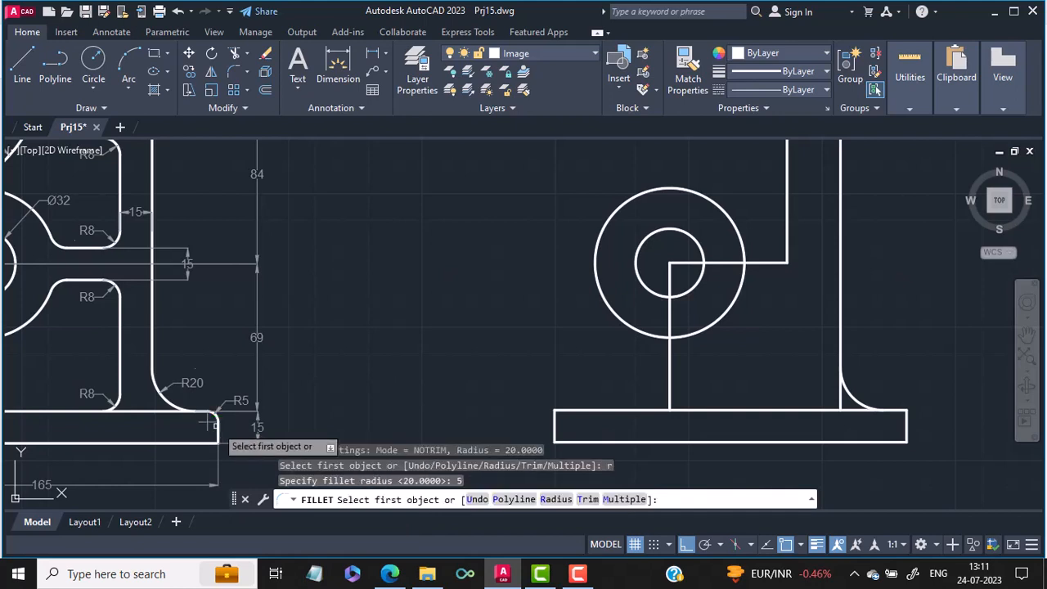
left_click(894, 410)
left_click(906, 424)
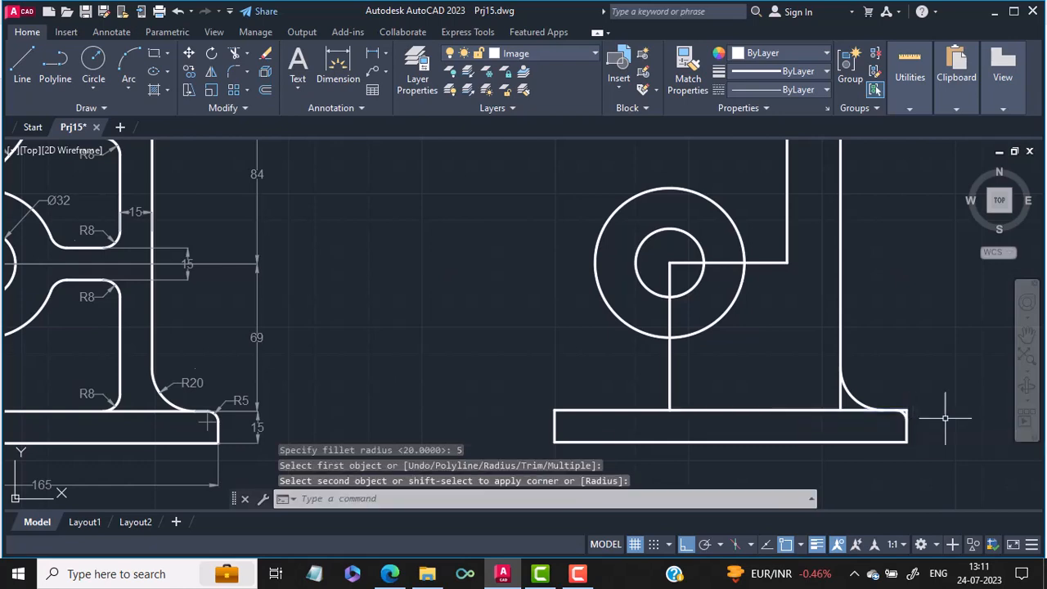
Trim the overhanging ends of the base's top edge and right side outside the radius 5 corner fillet
scroll(896, 418, "up", 6)
scroll(893, 416, "down", 1)
scroll(893, 415, "down", 2)
scroll(893, 416, "up", 4)
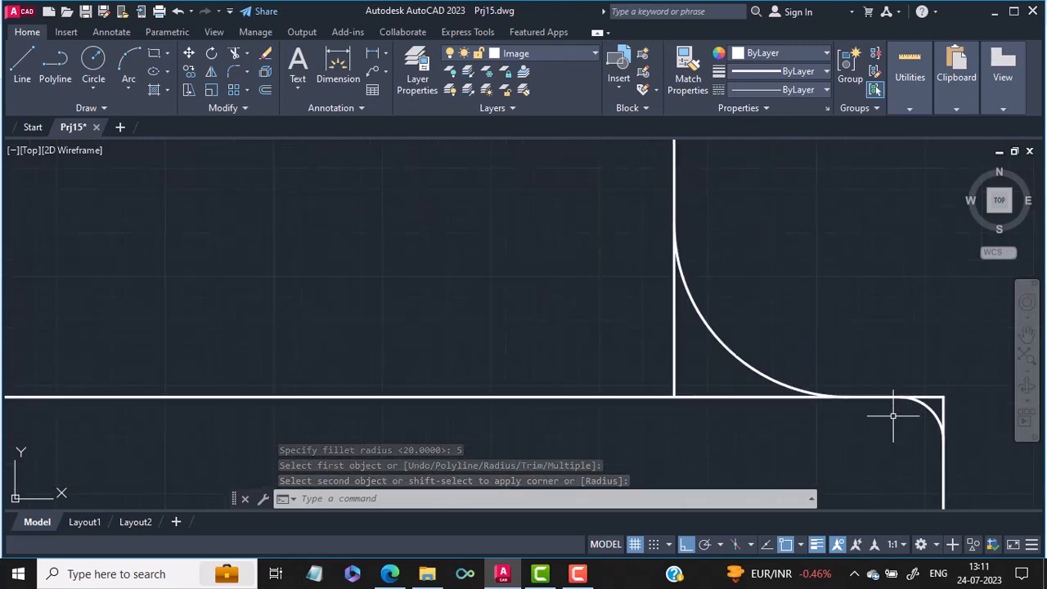
type("TRIm")
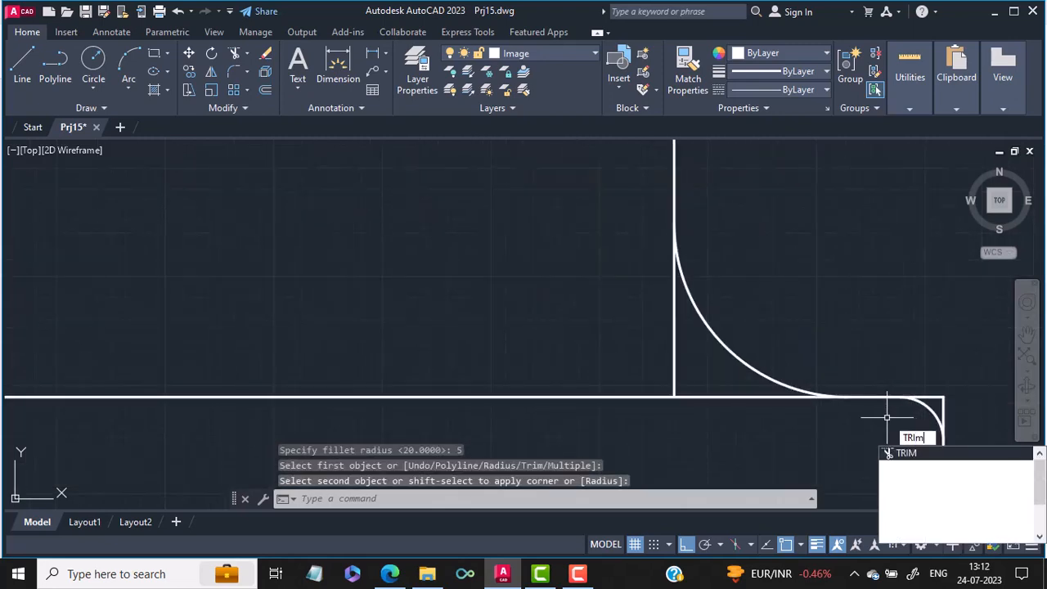
key("Return")
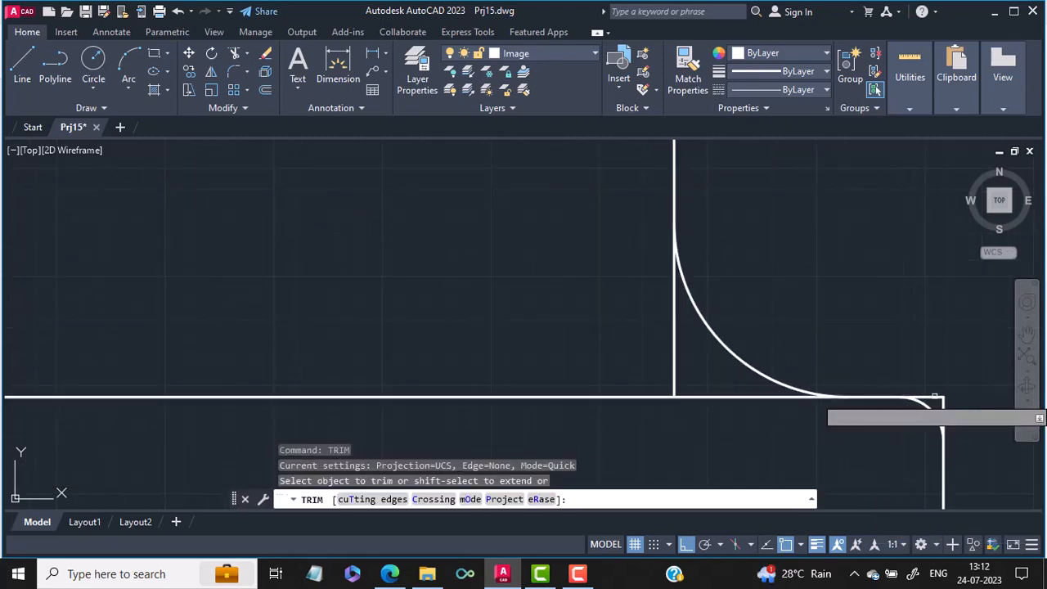
left_click(933, 398)
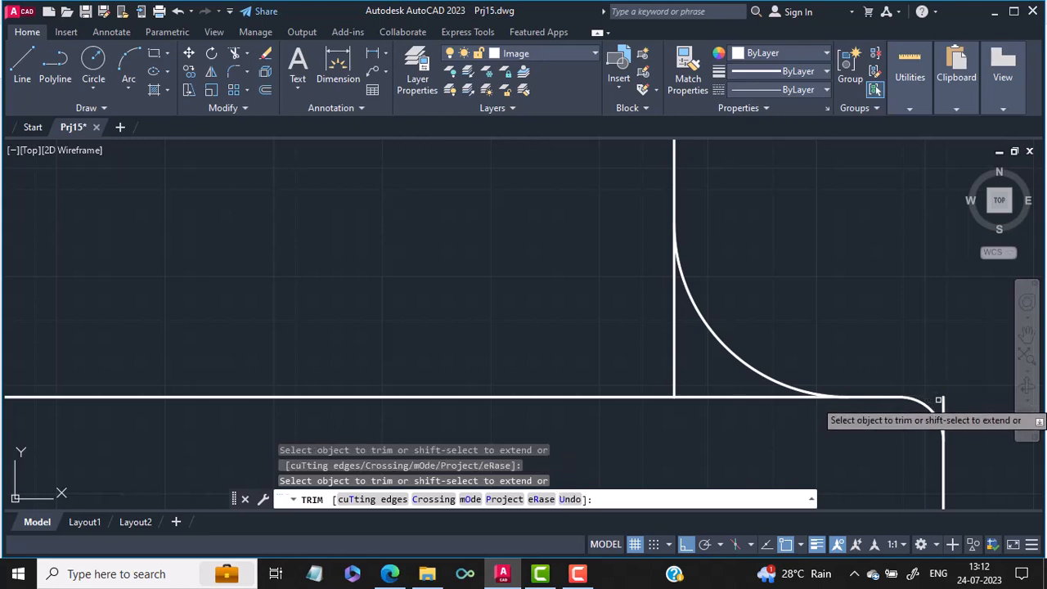
Try trimming the base's top edge between the long vertical line and the end of the radius 20 fillet, and undo that trim
left_click(711, 398)
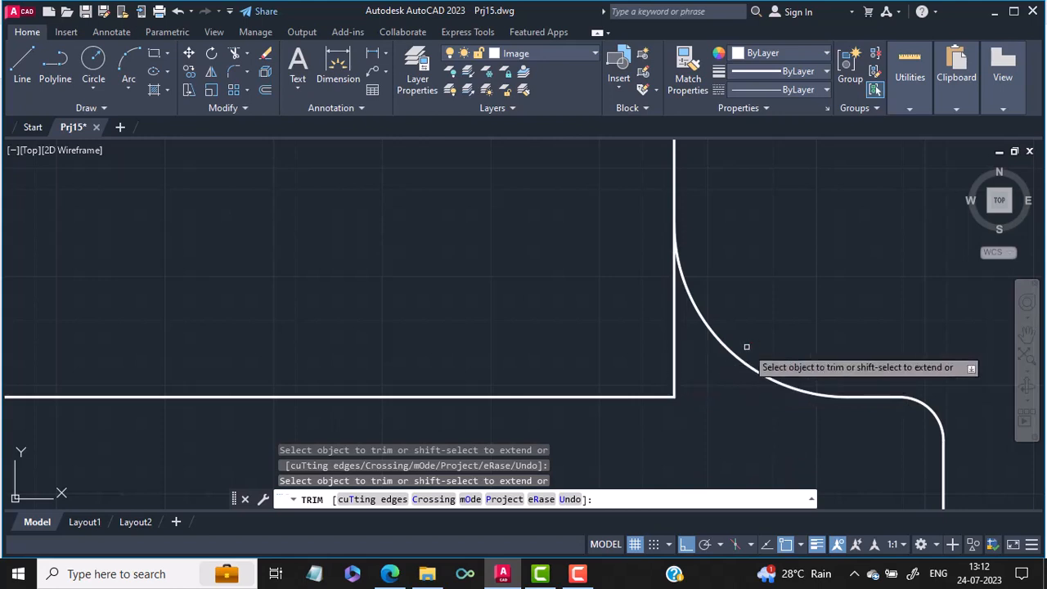
scroll(597, 421, "down", 1)
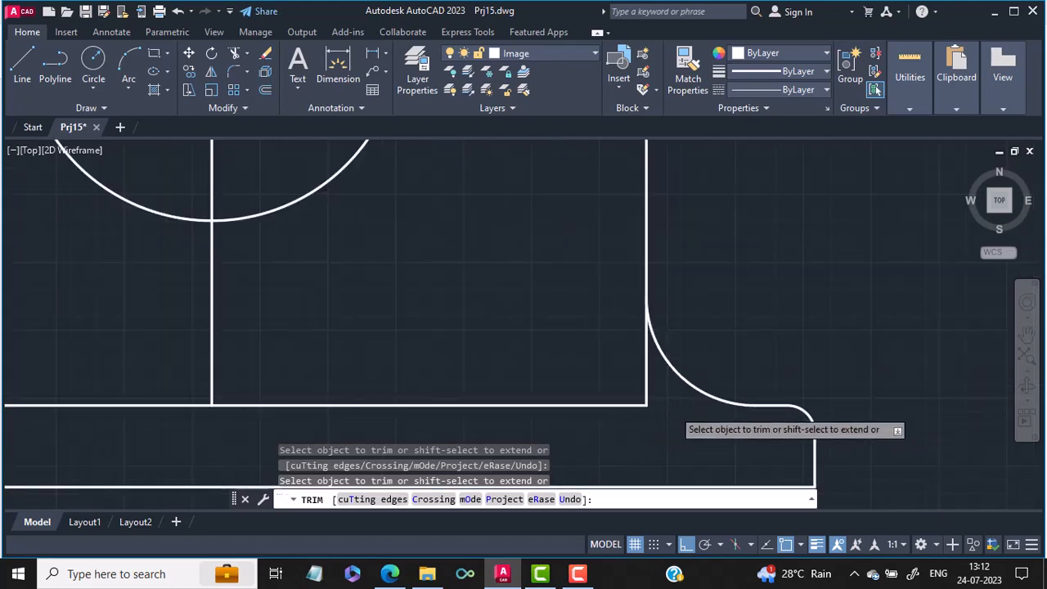
scroll(673, 409, "down", 2)
mouse_move(140, 420)
middle_mouse_down()
mouse_move(401, 432)
mouse_move(272, 402)
middle_mouse_up()
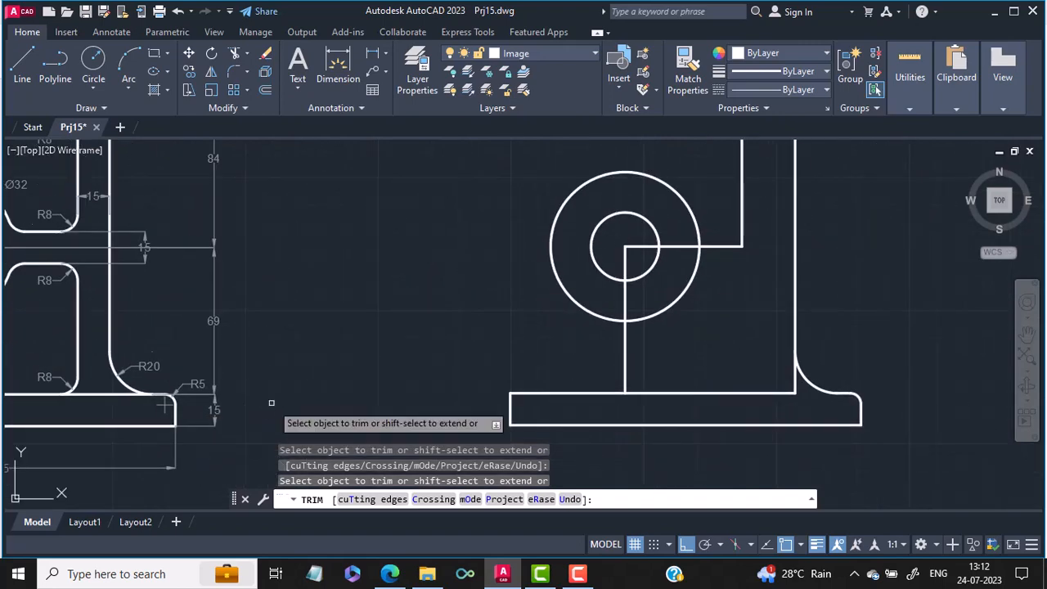
left_click(571, 499)
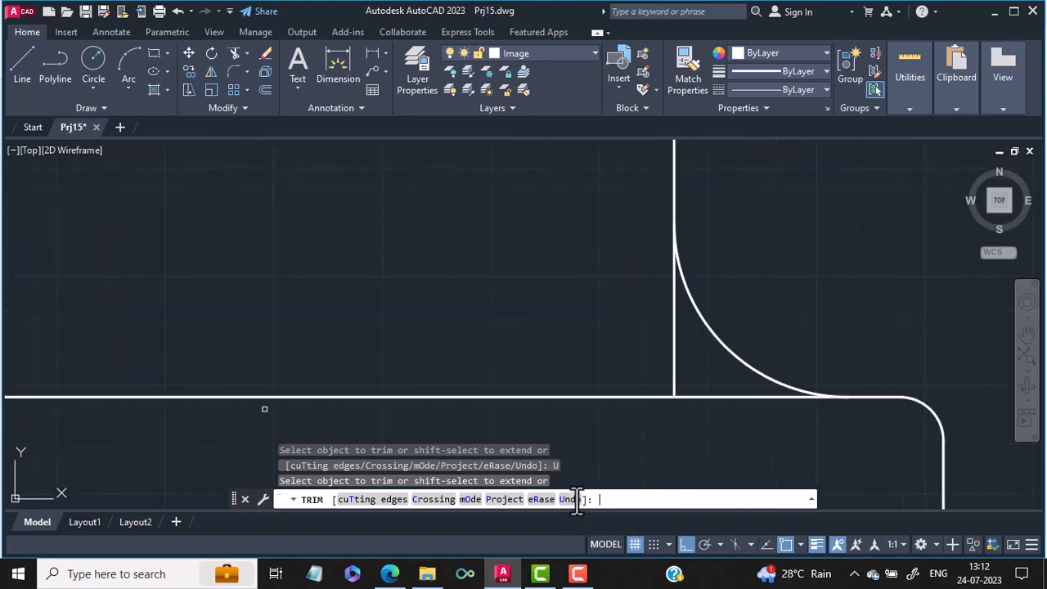
Trim the lower end of the long vertical tangent line between the start of the radius 20 fillet and the base's top edge
left_click(672, 351)
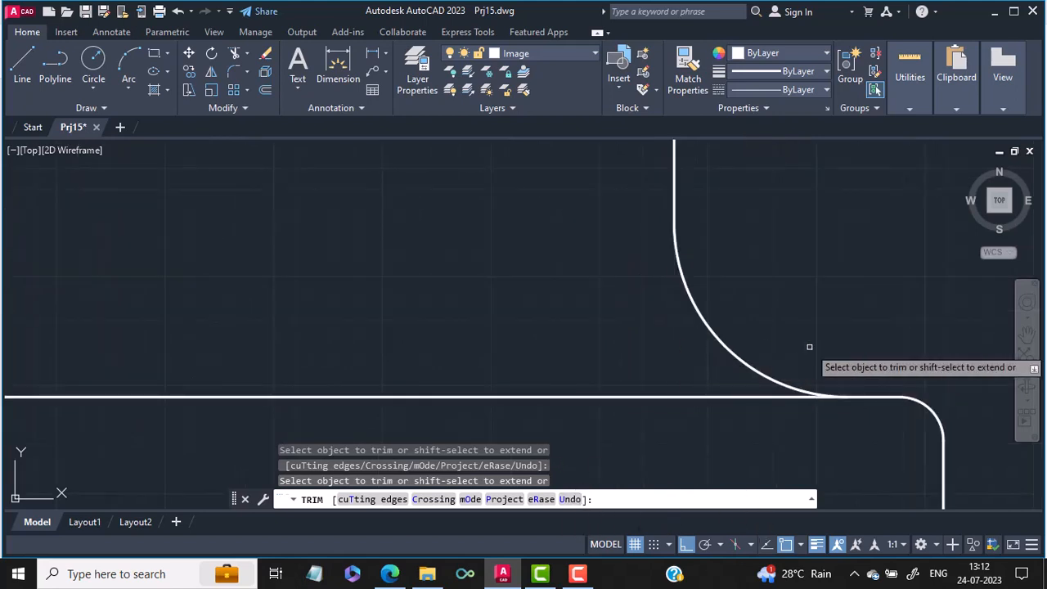
scroll(785, 358, "down", 3)
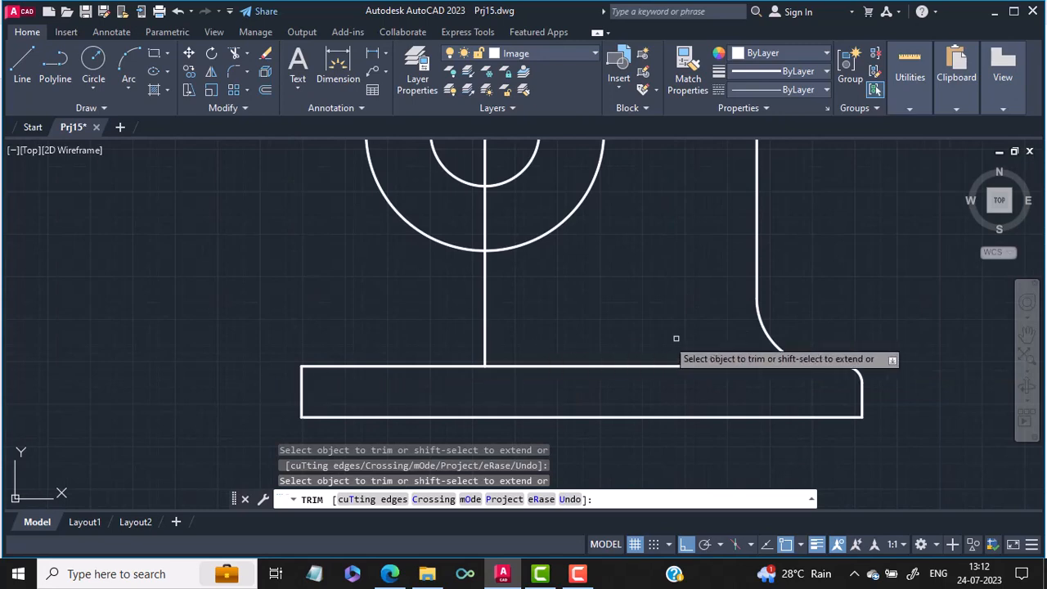
middle_click_drag(754, 298, 782, 537)
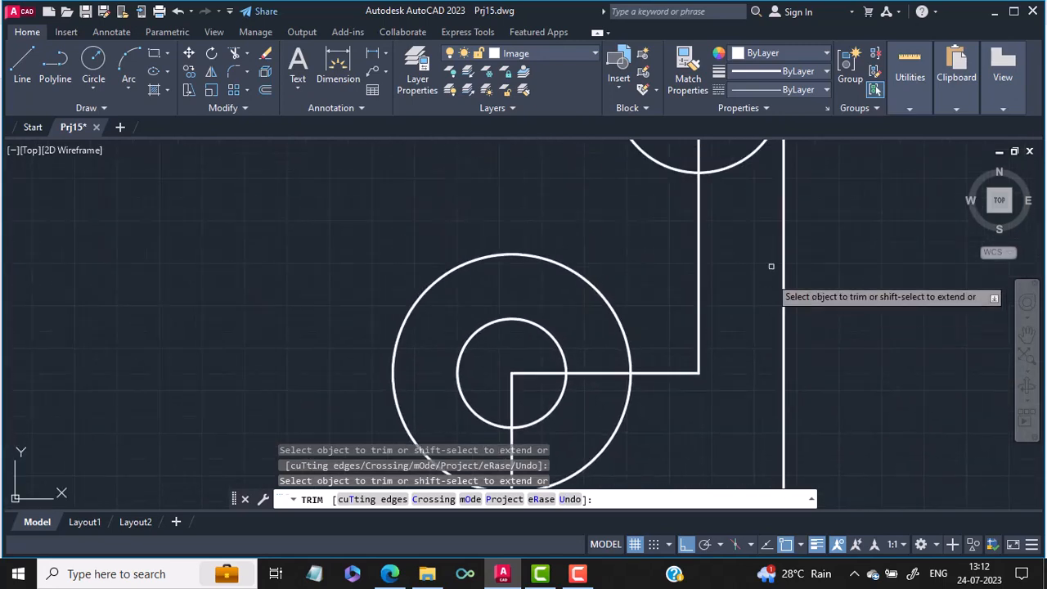
scroll(772, 267, "down", 1)
middle_click_drag(111, 313, 223, 382)
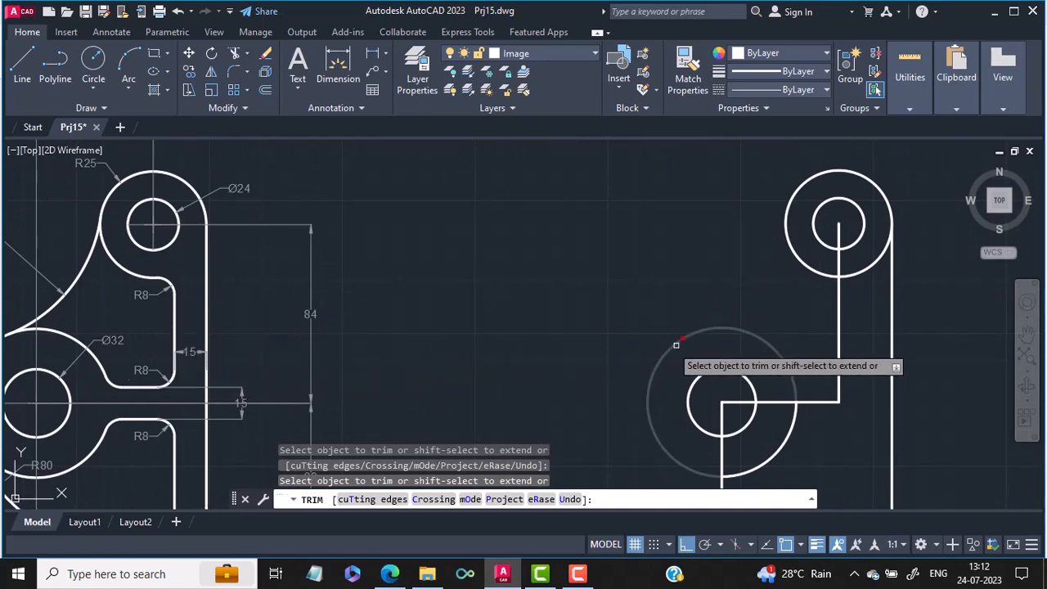
mouse_move(479, 416)
middle_mouse_down()
mouse_move(286, 385)
mouse_move(234, 421)
mouse_move(155, 375)
middle_mouse_up()
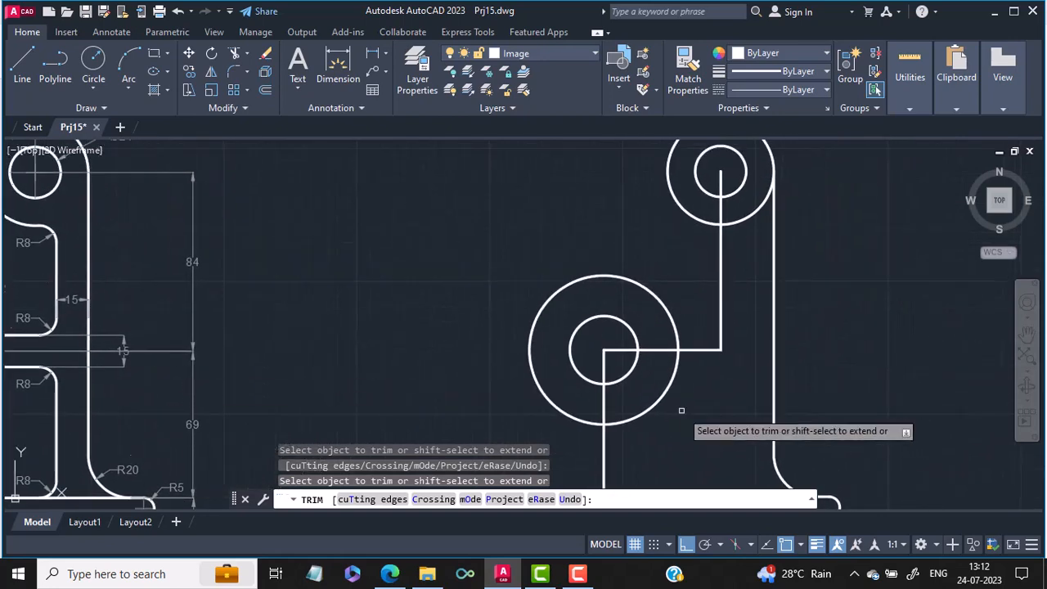
type("offset")
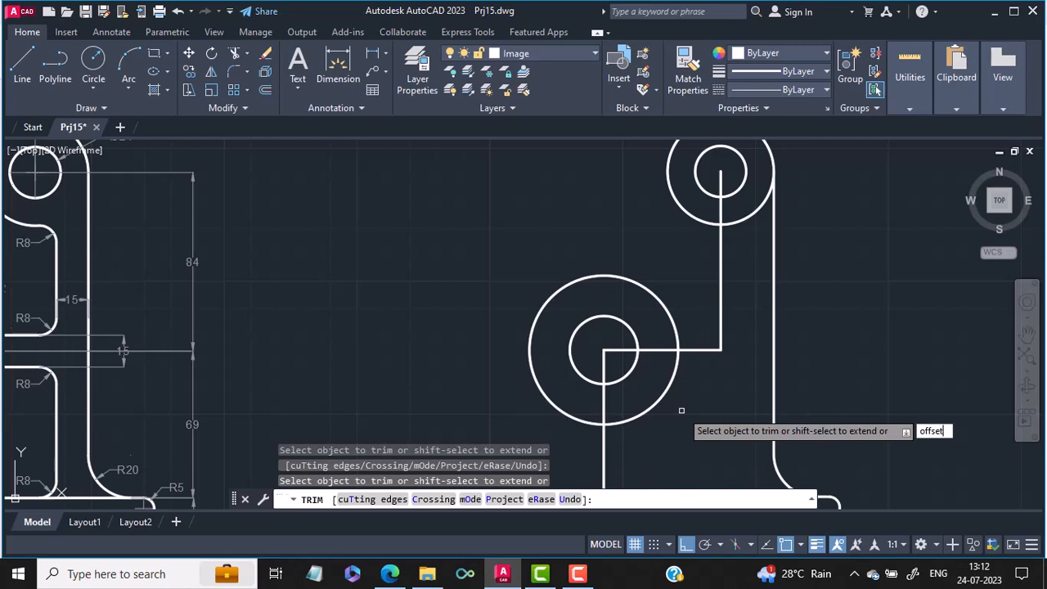
key("Escape")
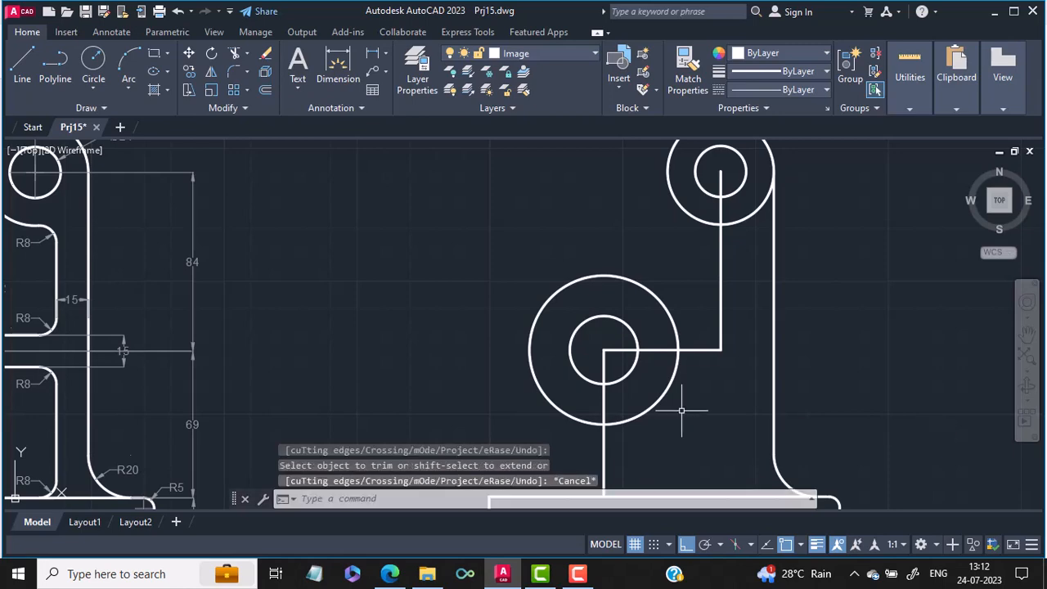
Offset the long vertical tangent line by 15 to its left, towards the bosses
type("offset")
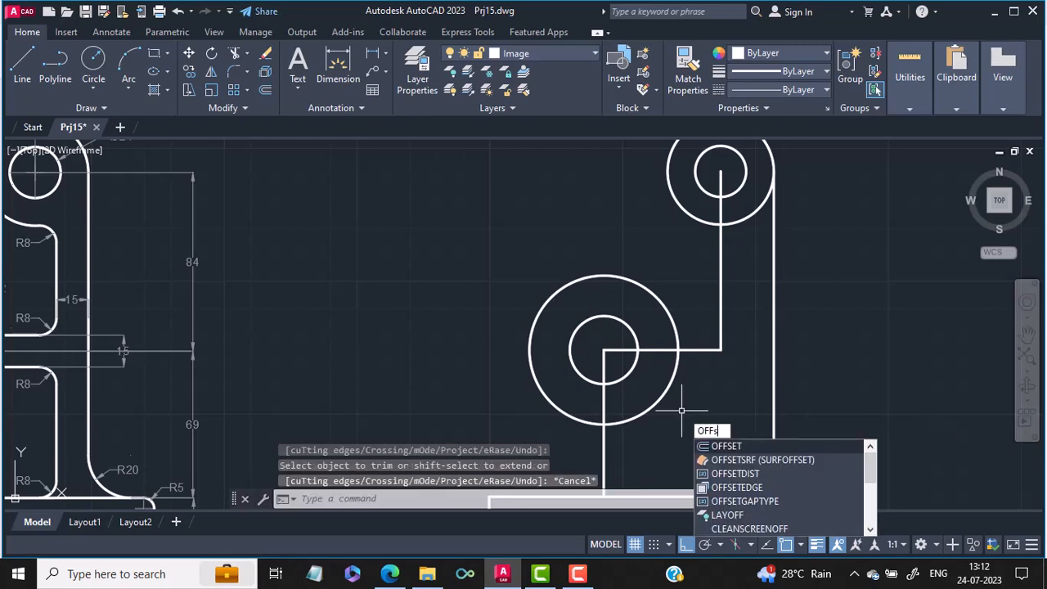
key("Return")
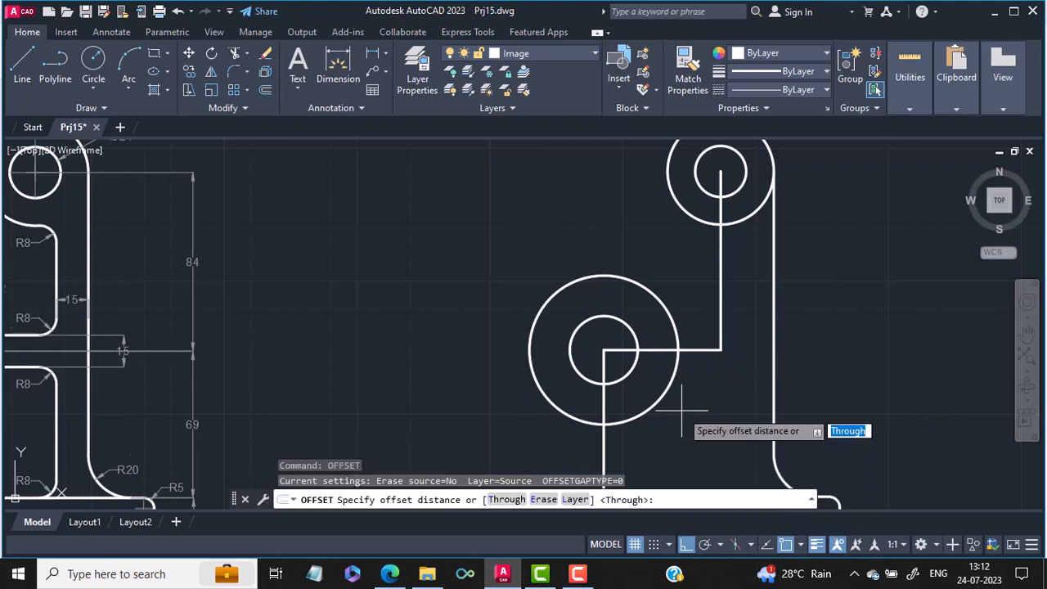
key("Return")
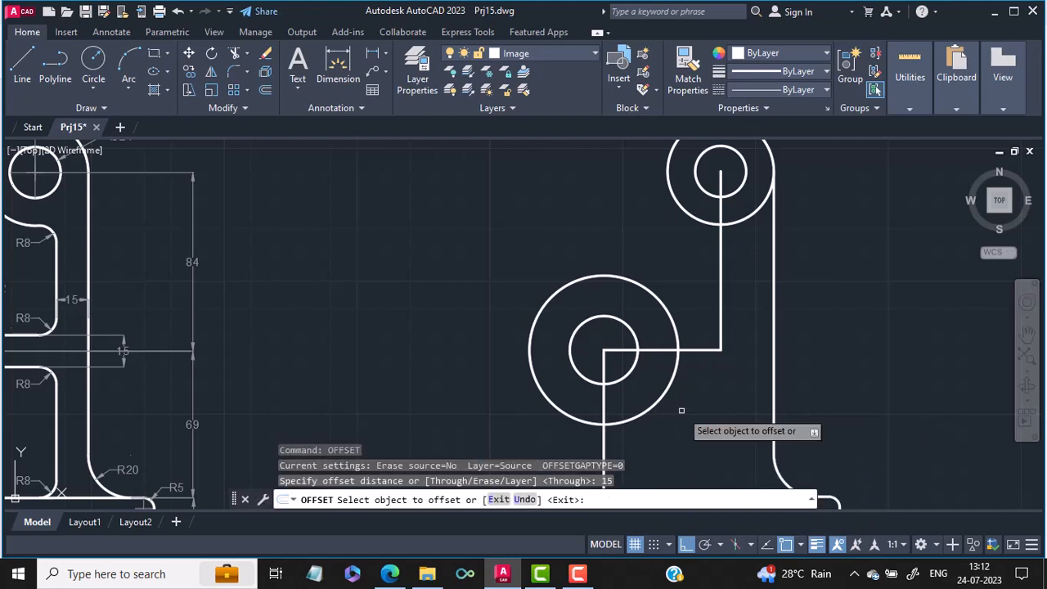
left_click(773, 337)
left_click(747, 339)
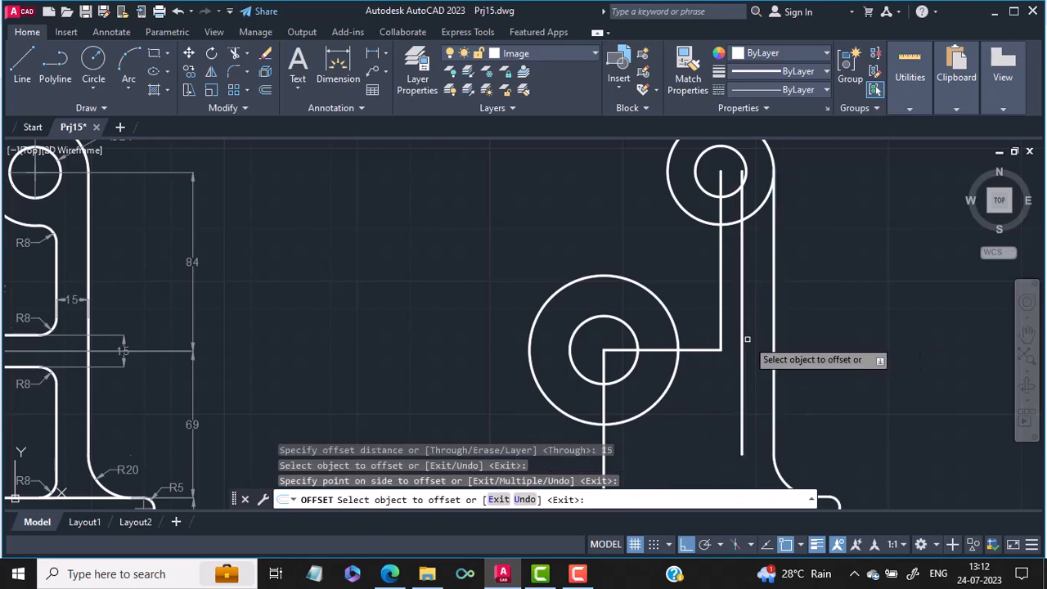
key("Return")
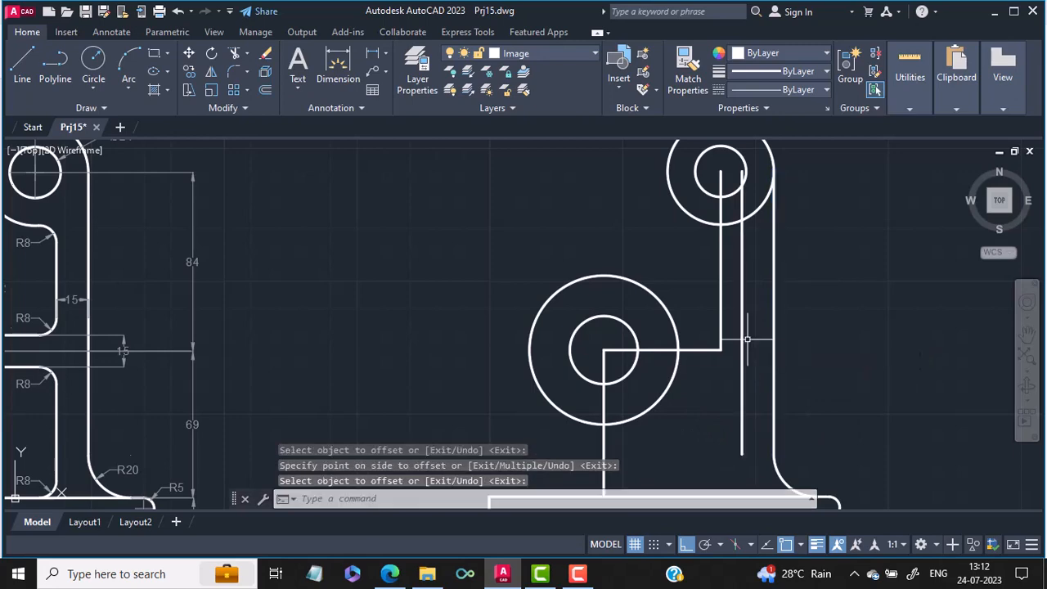
Extend the lower end of the offset vertical line down to the base's top edge
scroll(747, 352, "down", 2)
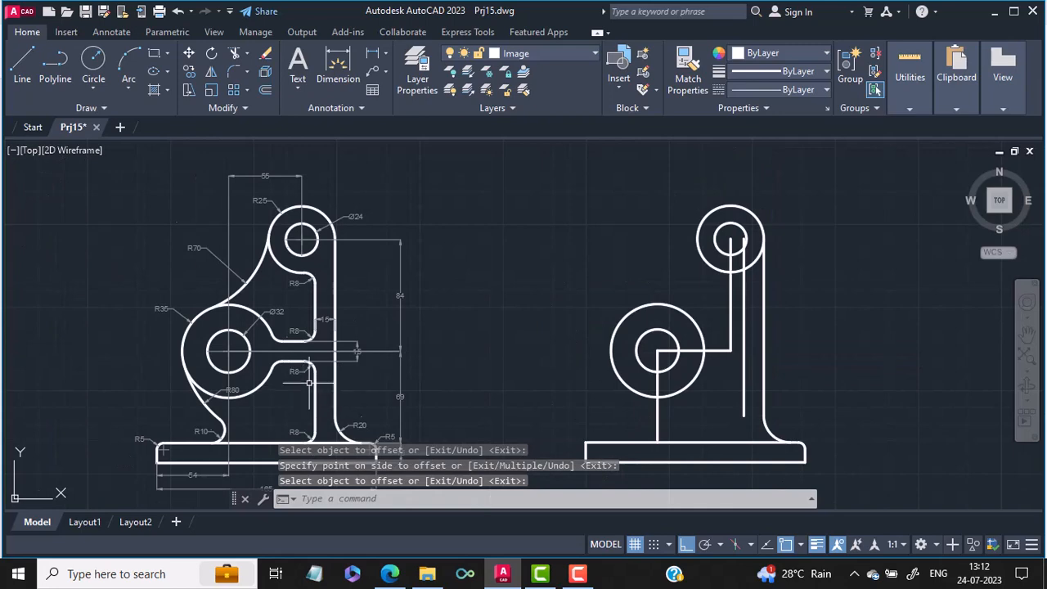
scroll(311, 326, "up", 2)
middle_click_drag(317, 420, 363, 291)
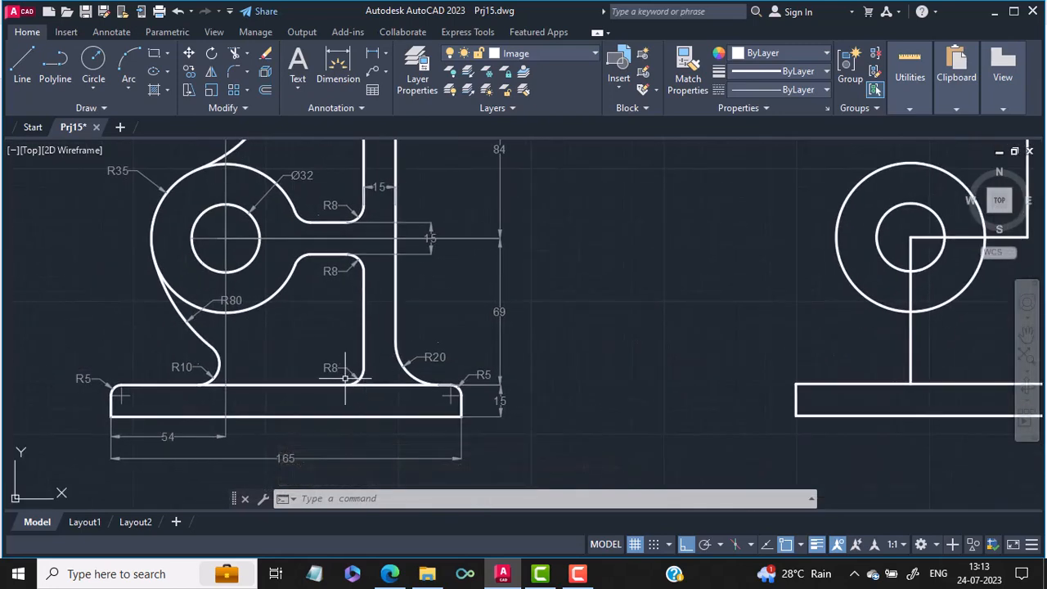
scroll(345, 378, "up", 4)
scroll(371, 374, "down", 2)
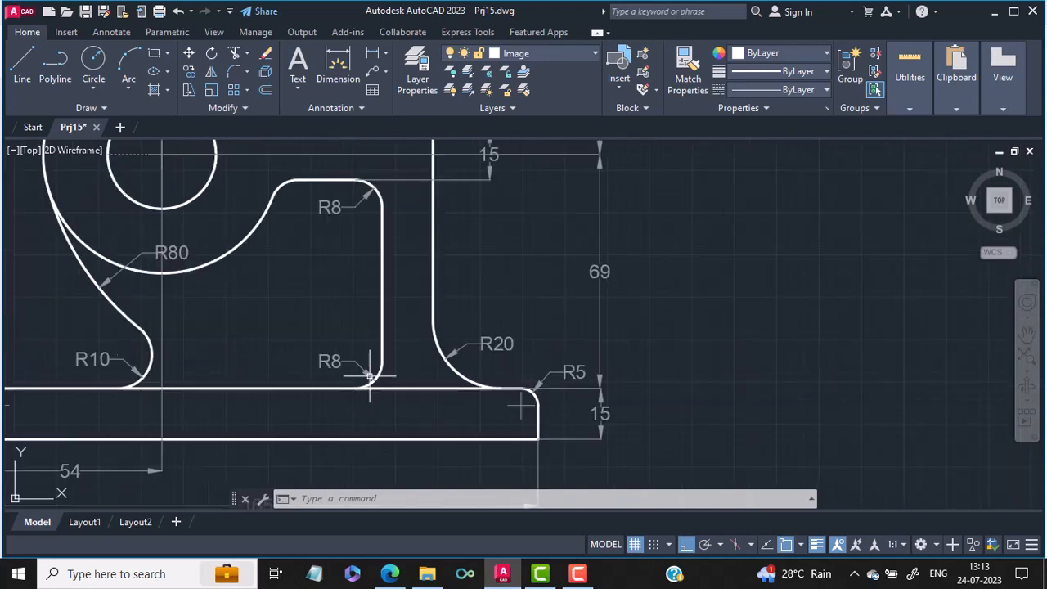
middle_click_drag(834, 386, 323, 399)
scroll(851, 366, "down", 2)
mouse_move(851, 366)
middle_mouse_down()
mouse_move(729, 423)
mouse_move(684, 474)
middle_mouse_up()
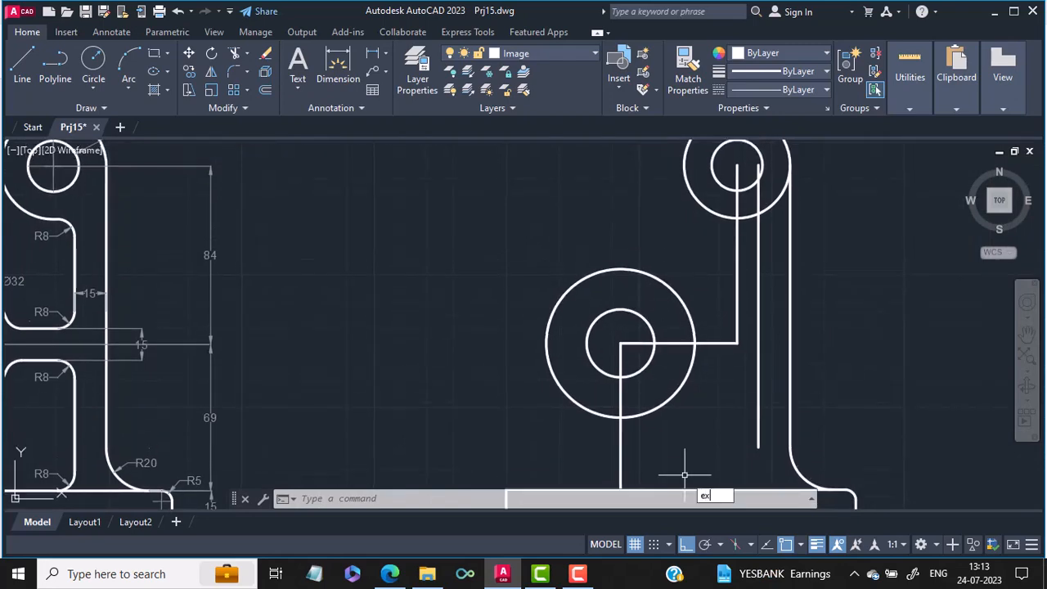
type("end")
key("Return")
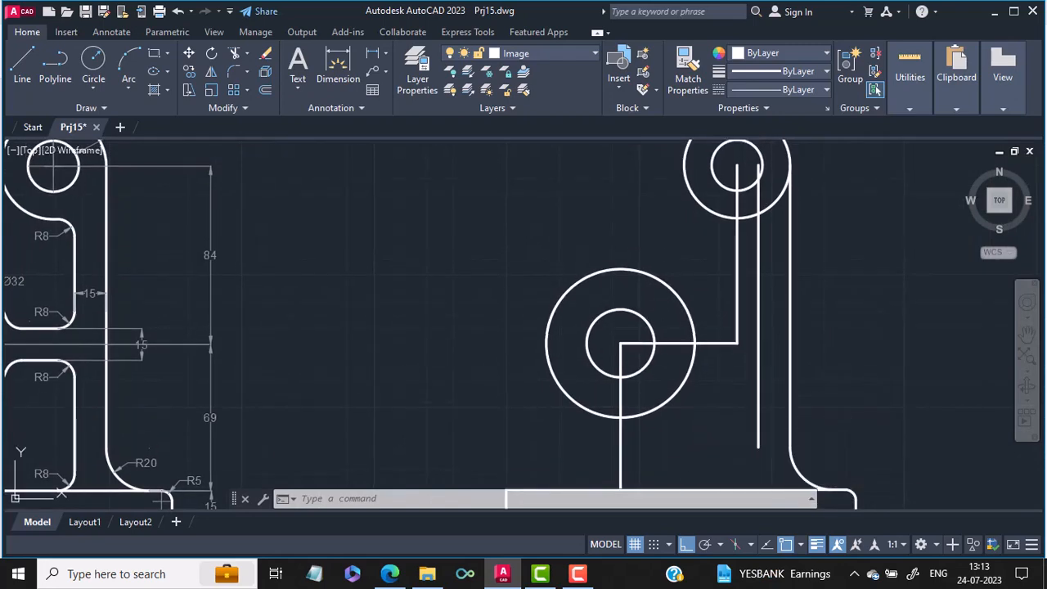
left_click(759, 439)
scroll(759, 439, "down", 4)
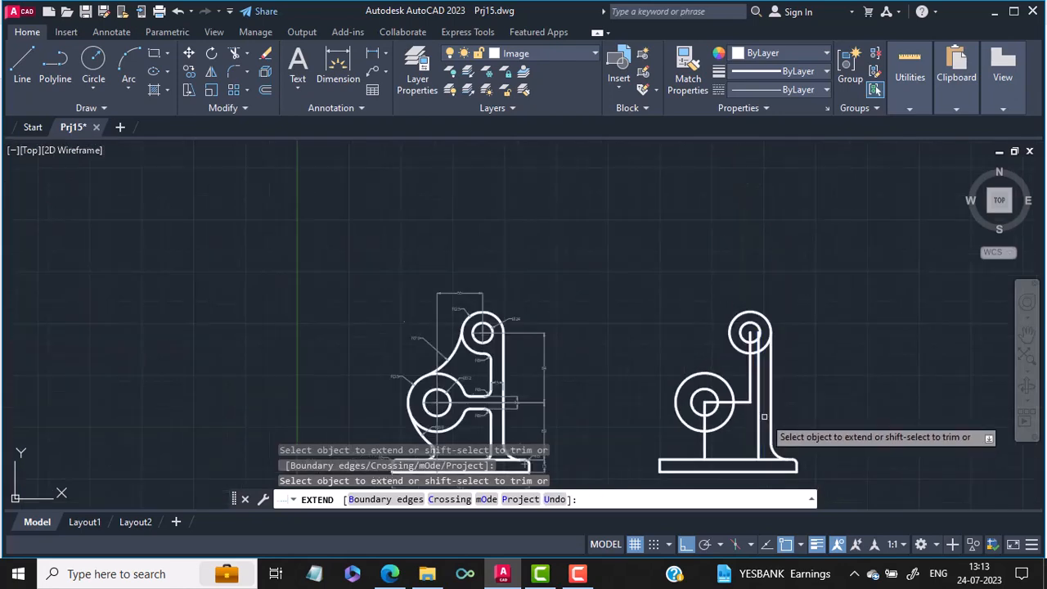
key("Return")
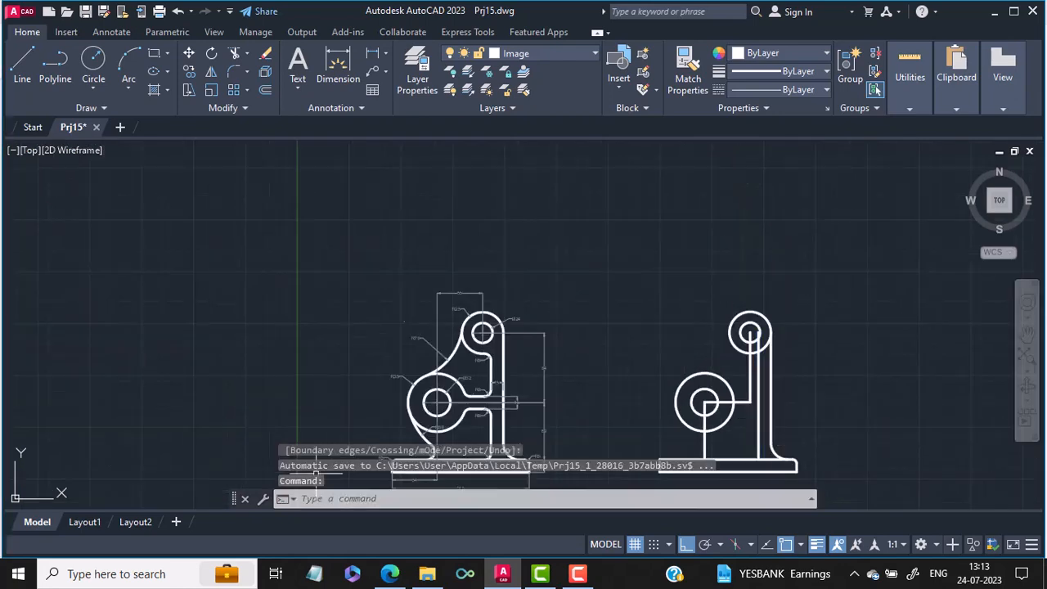
scroll(311, 473, "up", 2)
scroll(619, 431, "up", 2)
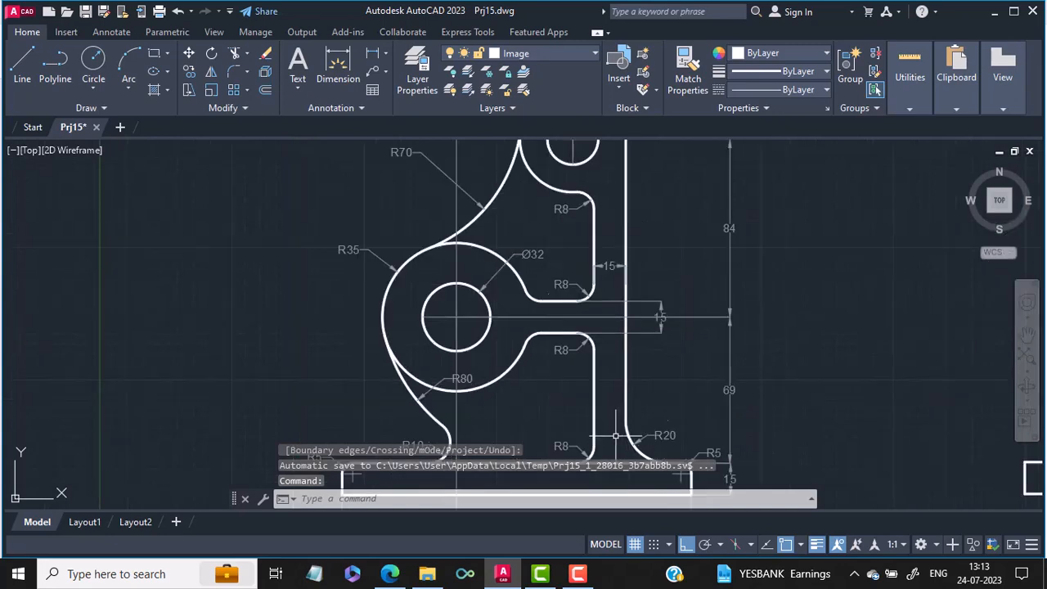
Fillet the corner between the base's top edge and the left side of the inner vertical web line with radius 8
scroll(573, 336, "up", 6)
scroll(565, 353, "down", 6)
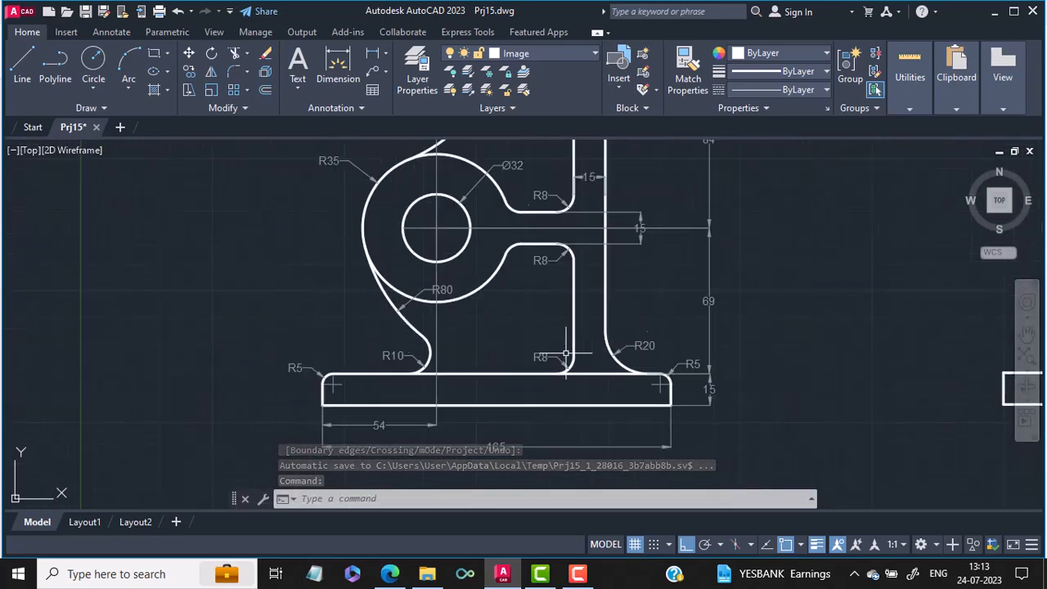
mouse_move(949, 372)
middle_mouse_down()
mouse_move(605, 376)
mouse_move(432, 393)
middle_mouse_up()
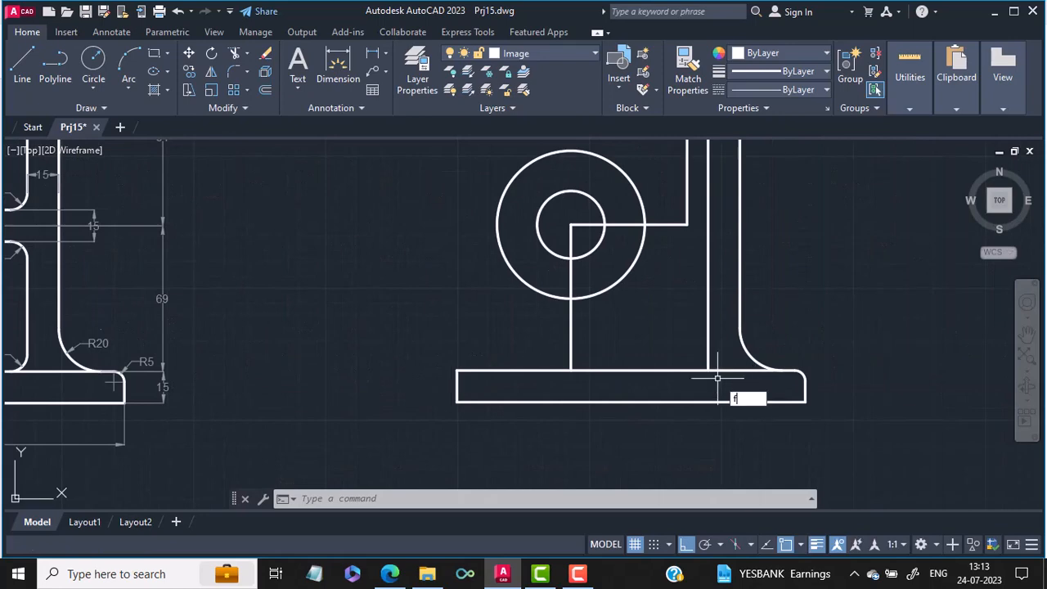
type("illet")
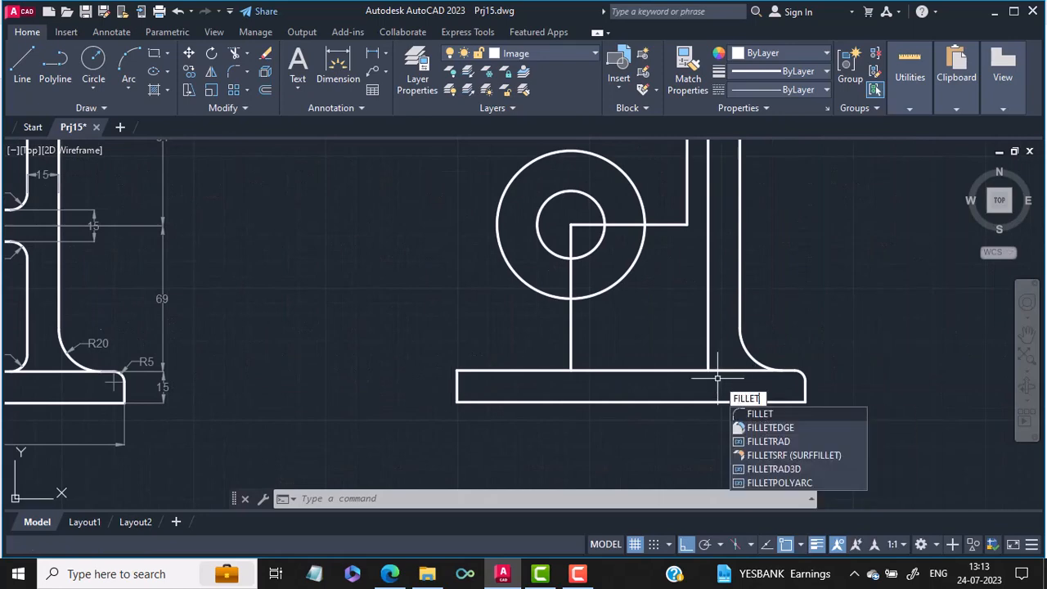
key("Return")
type("r")
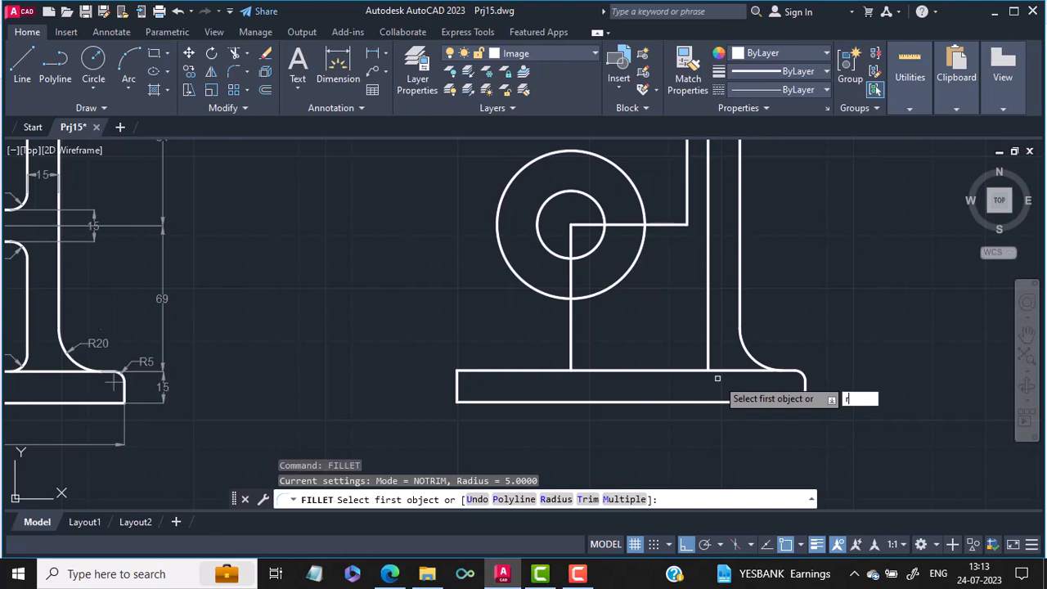
key("Return")
type("8")
key("Return")
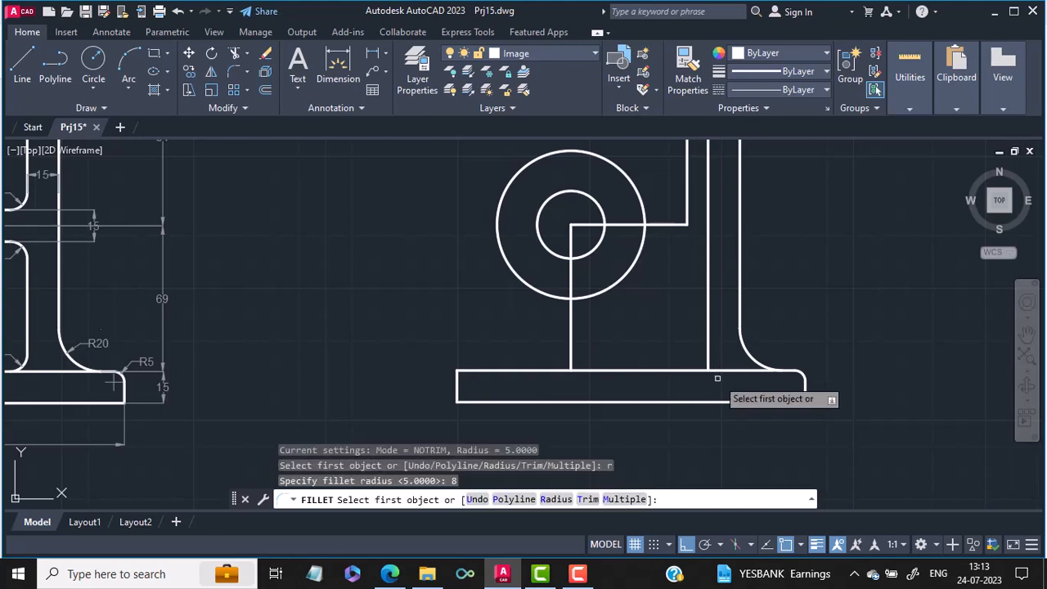
left_click(673, 370)
left_click(709, 346)
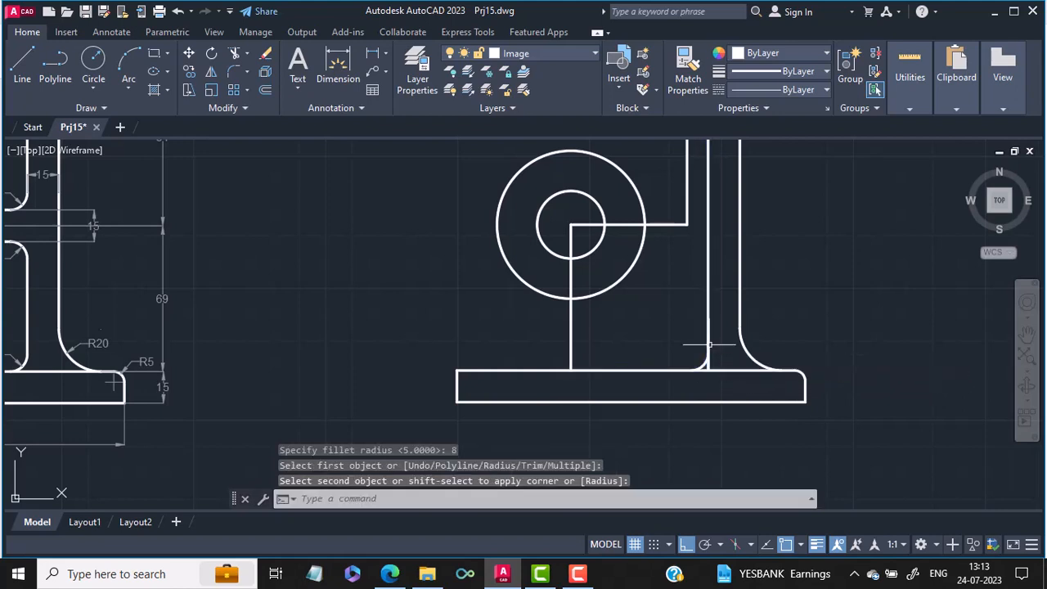
Trim the lower end of the inner vertical web line between the radius 8 fillet and the base's top edge
mouse_move(622, 336)
middle_mouse_down()
mouse_move(713, 329)
mouse_move(628, 341)
middle_mouse_up()
scroll(735, 356, "up", 8)
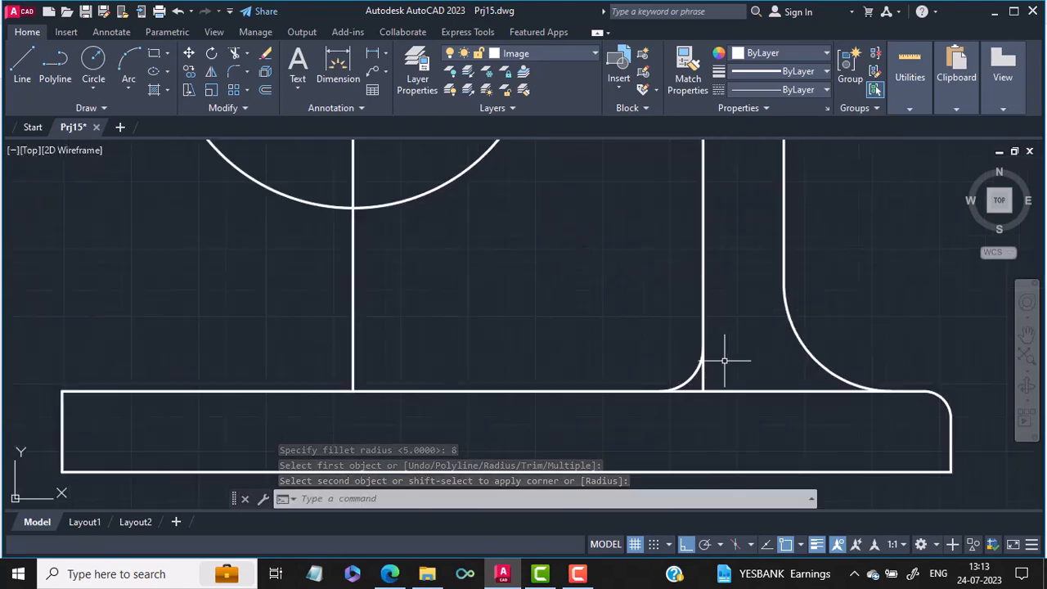
type("TRIM")
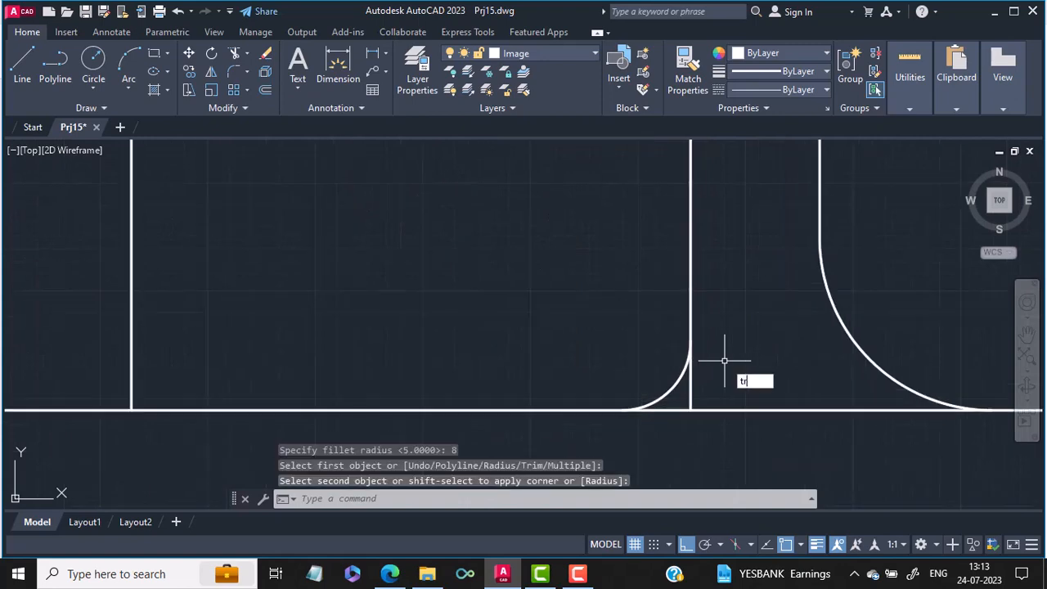
key("Return")
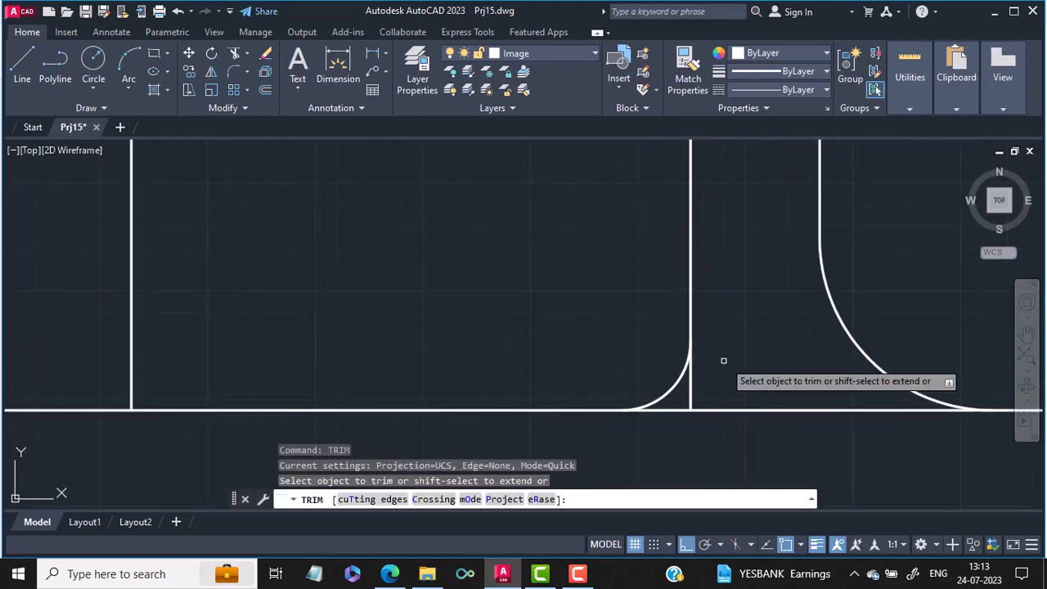
left_click(689, 390)
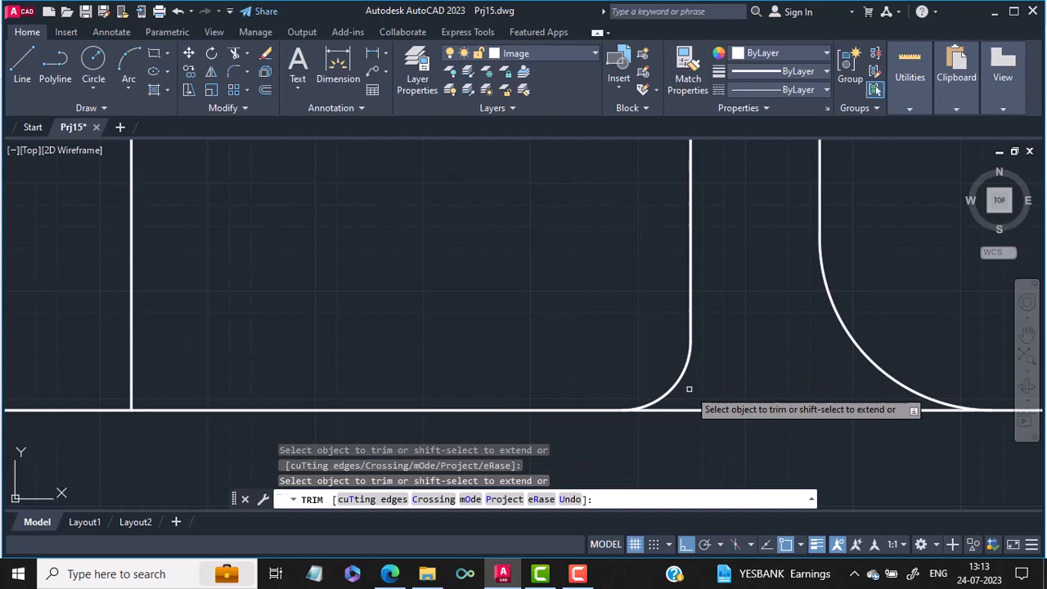
key("Return")
Add a radius 5 fillet at the base's upper-left corner between its left edge and top edge
scroll(610, 326, "down", 3)
scroll(598, 320, "down", 1)
mouse_move(598, 321)
middle_mouse_down()
mouse_move(673, 371)
mouse_move(930, 414)
mouse_move(957, 396)
middle_mouse_up()
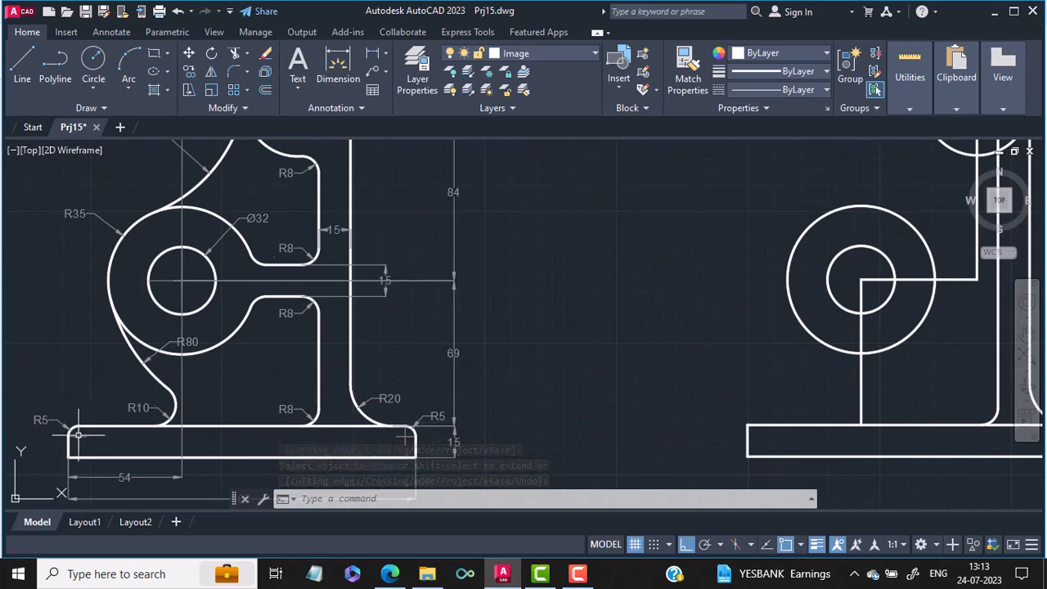
scroll(87, 435, "down", 3)
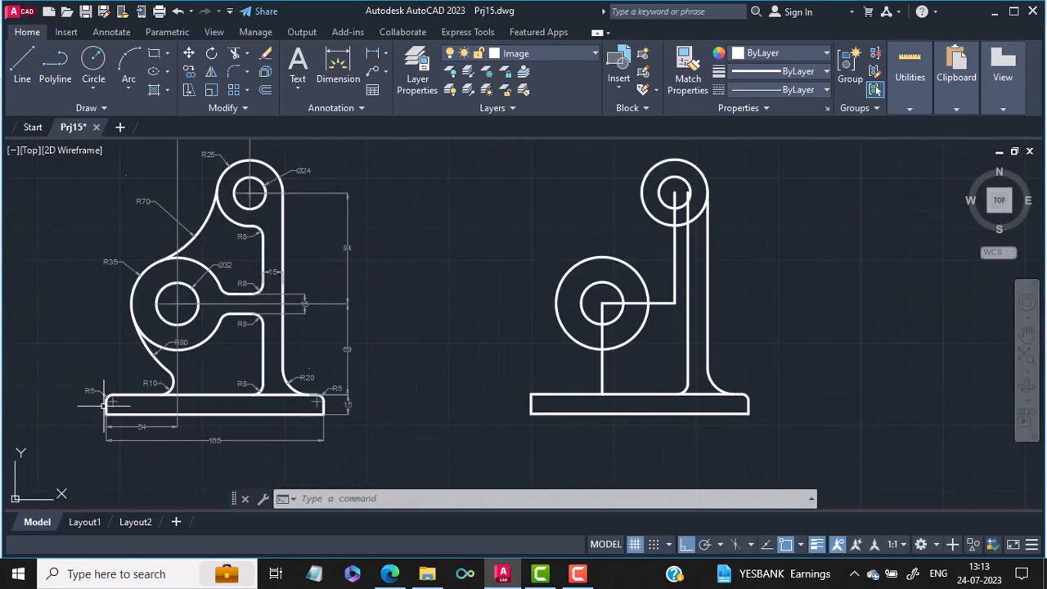
scroll(104, 404, "up", 4)
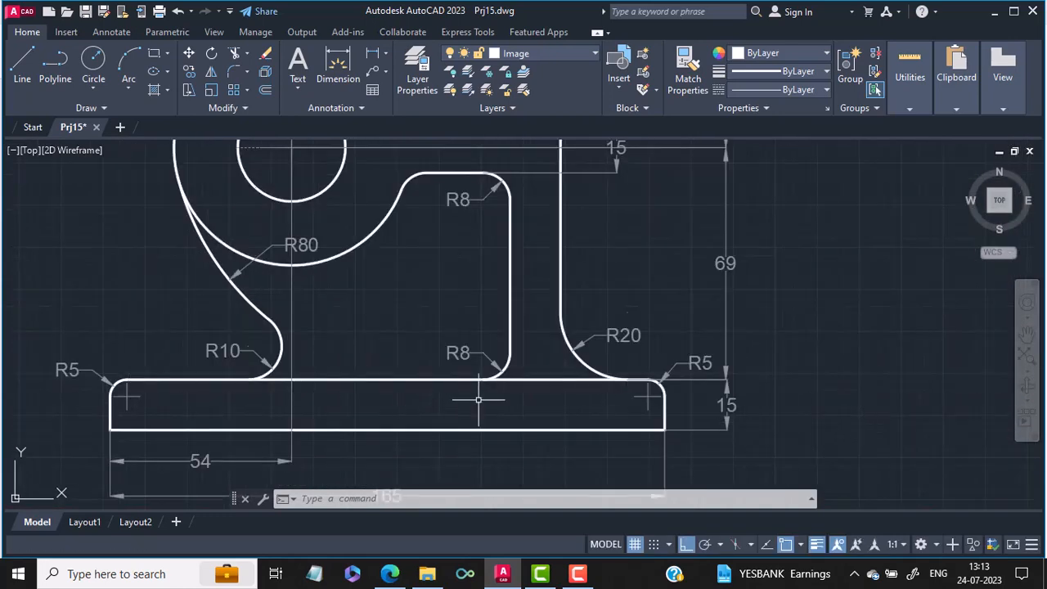
scroll(700, 393, "down", 2)
mouse_move(930, 402)
middle_mouse_down()
mouse_move(393, 390)
mouse_move(330, 406)
mouse_move(336, 414)
middle_mouse_up()
type("illet")
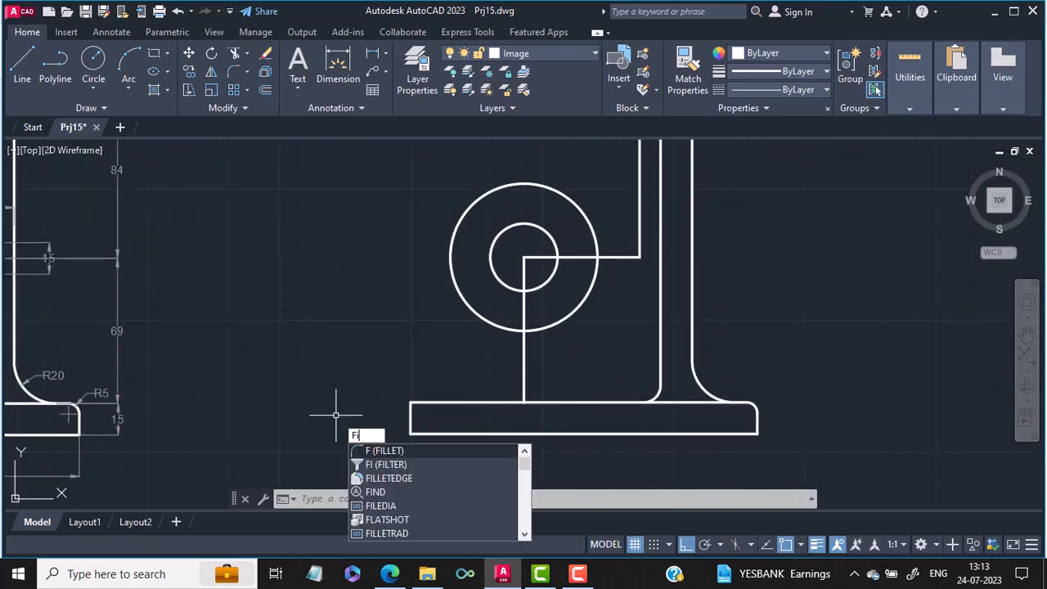
key("Return")
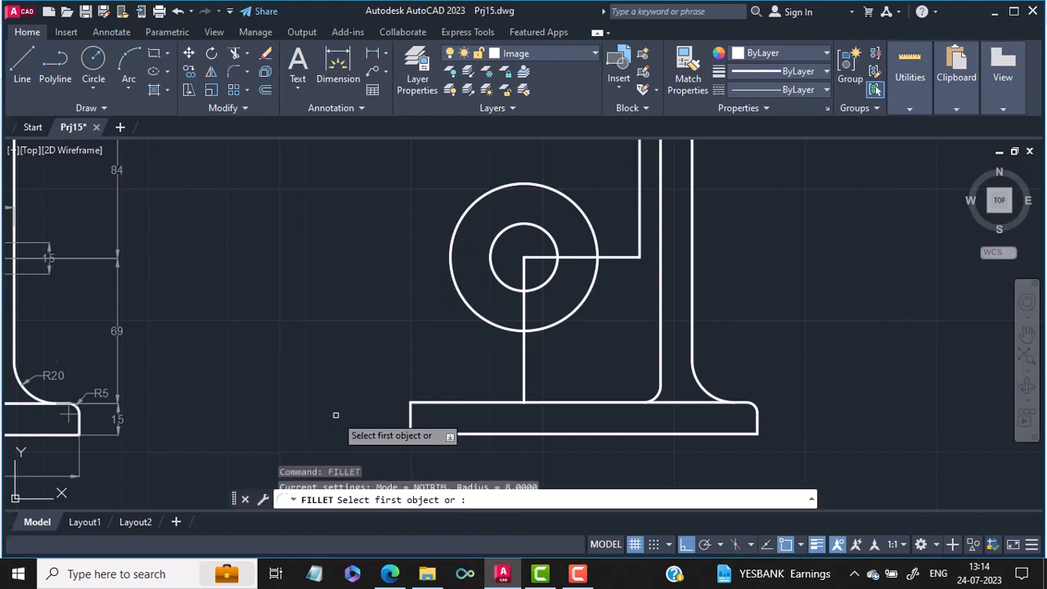
type("r")
key("Return")
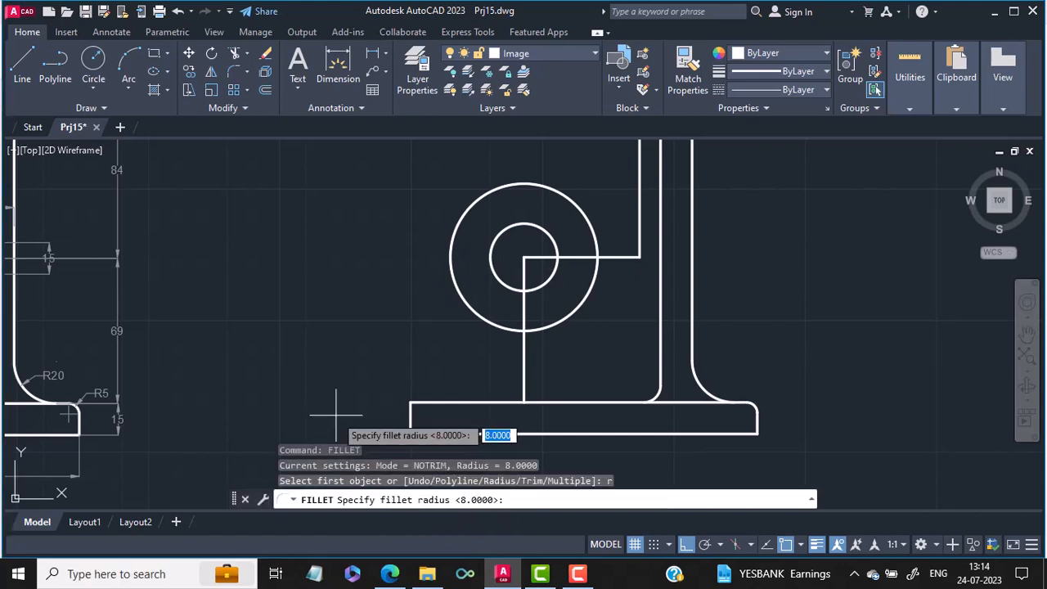
type("5")
key("Return")
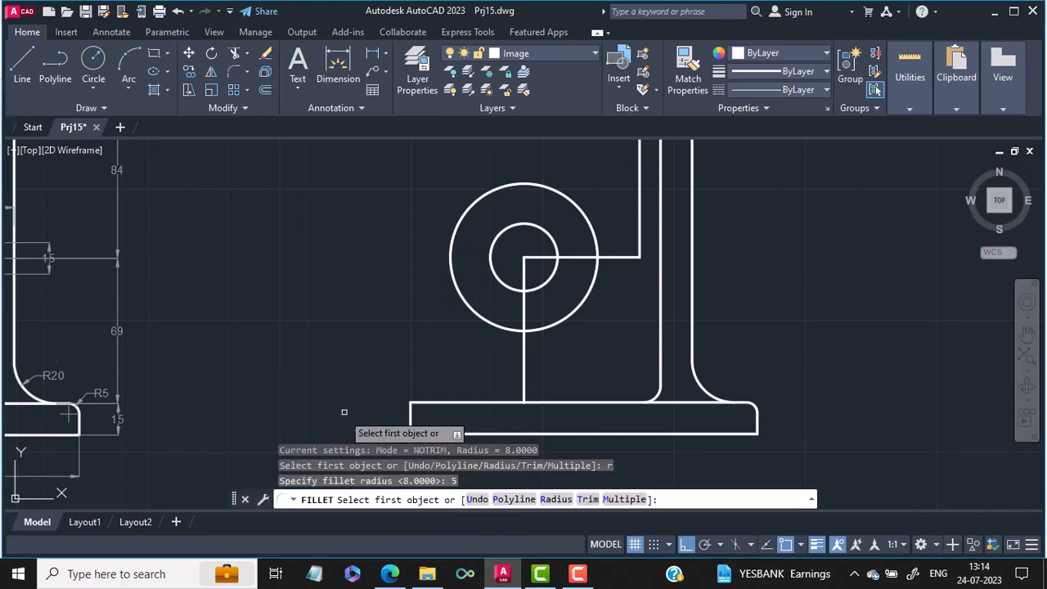
left_click(412, 417)
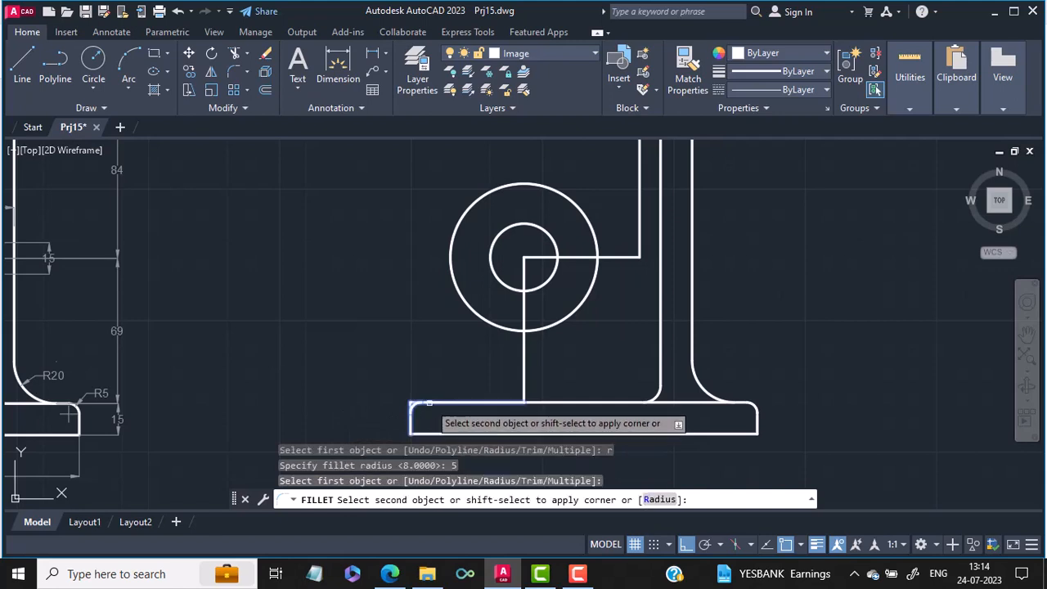
left_click(428, 400)
Switch Fillet to Trim mode and fillet the base's upper-left corner again so the excess corner lines are removed
key("Return")
scroll(403, 403, "up", 5)
scroll(403, 403, "up", 2)
type("t")
key("Return")
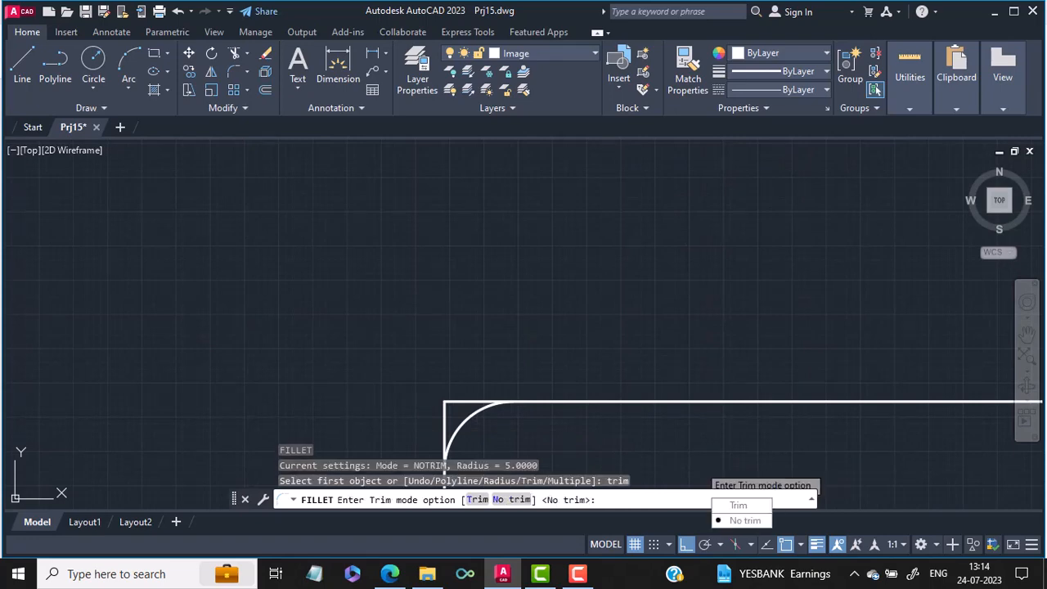
left_click(738, 505)
left_click(444, 414)
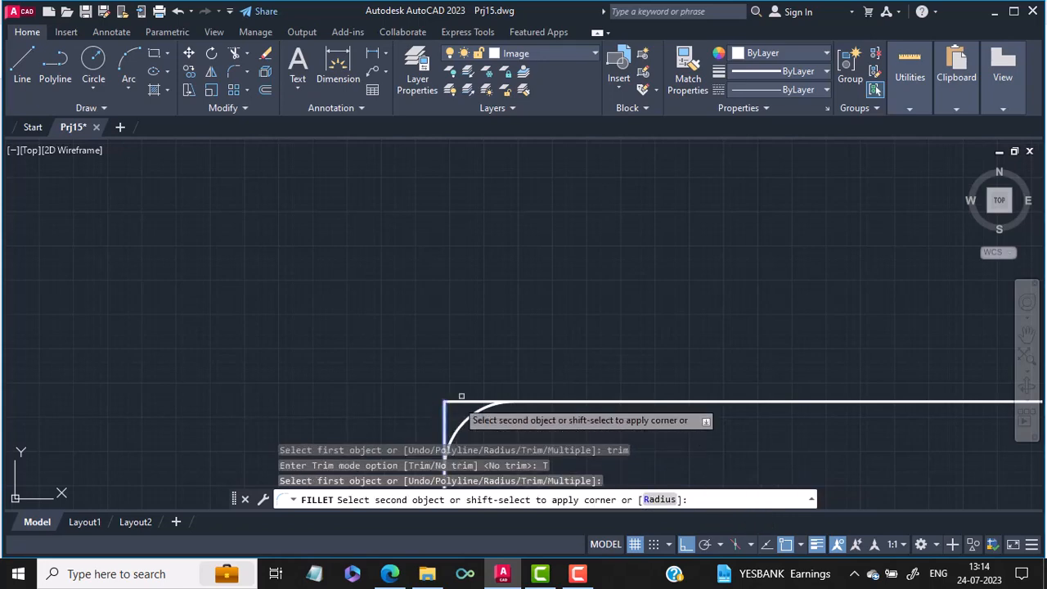
left_click(462, 401)
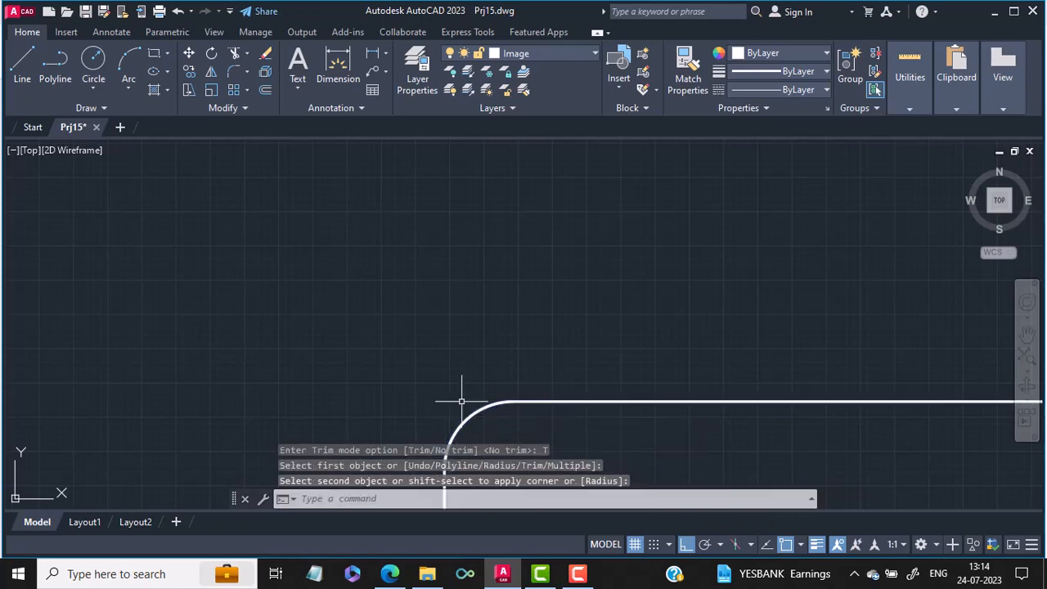
Extend the horizontal line from the lower boss centre to the outer vertical side of the bracket
scroll(570, 507, "down", 2)
scroll(424, 341, "down", 1)
scroll(319, 455, "down", 1)
scroll(215, 438, "down", 1)
middle_click_drag(216, 437, 409, 395)
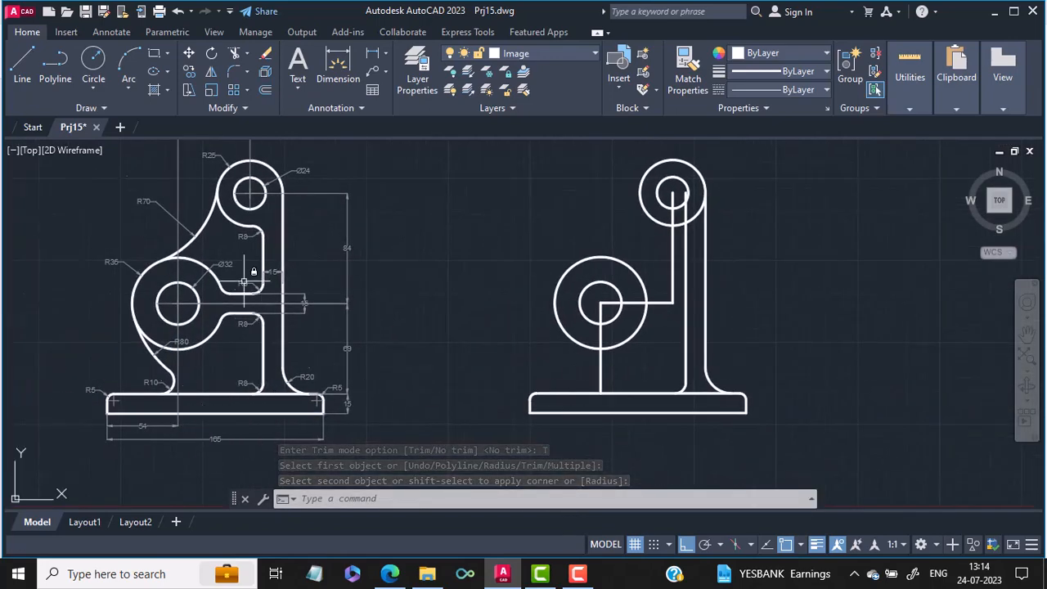
scroll(291, 273, "up", 2)
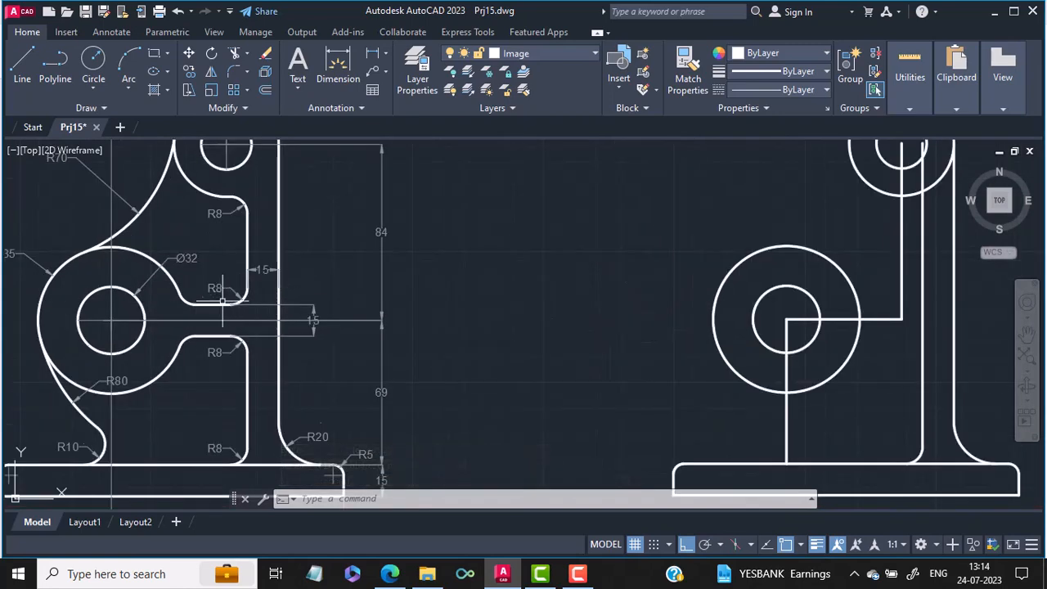
scroll(226, 299, "up", 2)
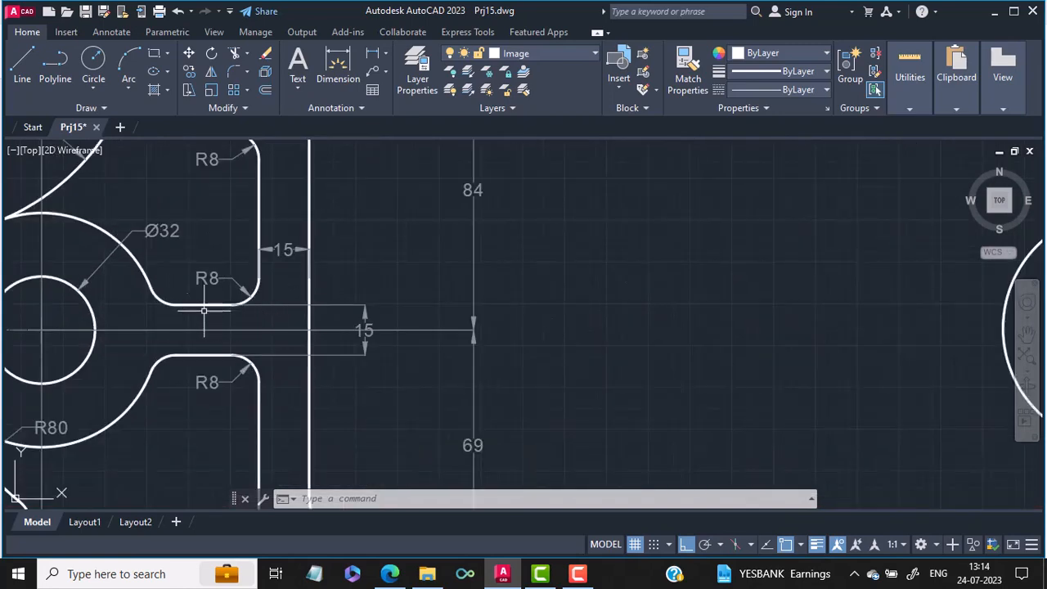
scroll(264, 316, "down", 2)
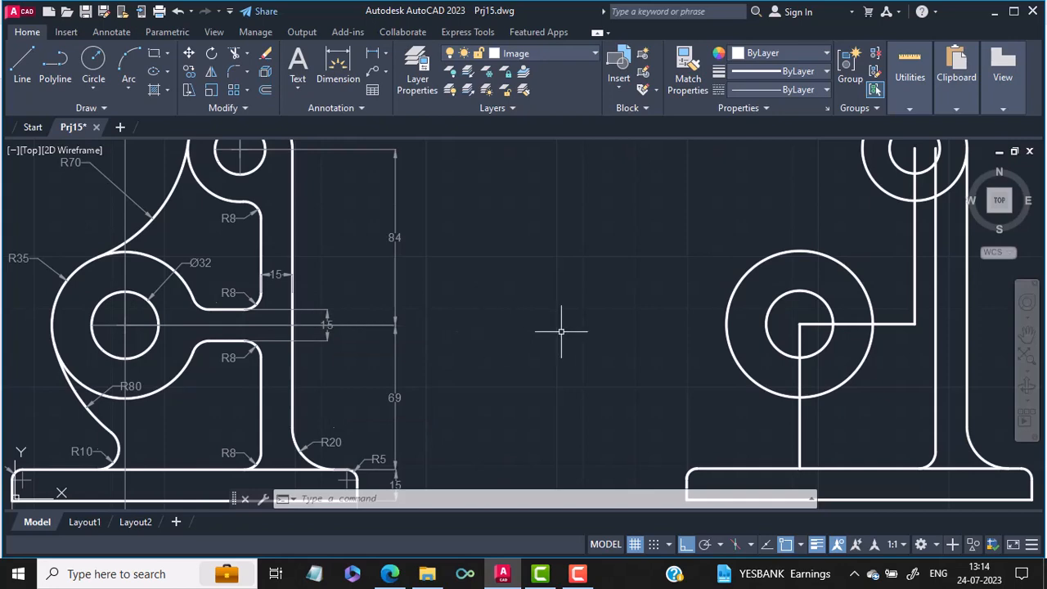
mouse_move(412, 345)
middle_mouse_down()
mouse_move(248, 335)
mouse_move(323, 365)
mouse_move(595, 392)
mouse_move(339, 365)
middle_mouse_up()
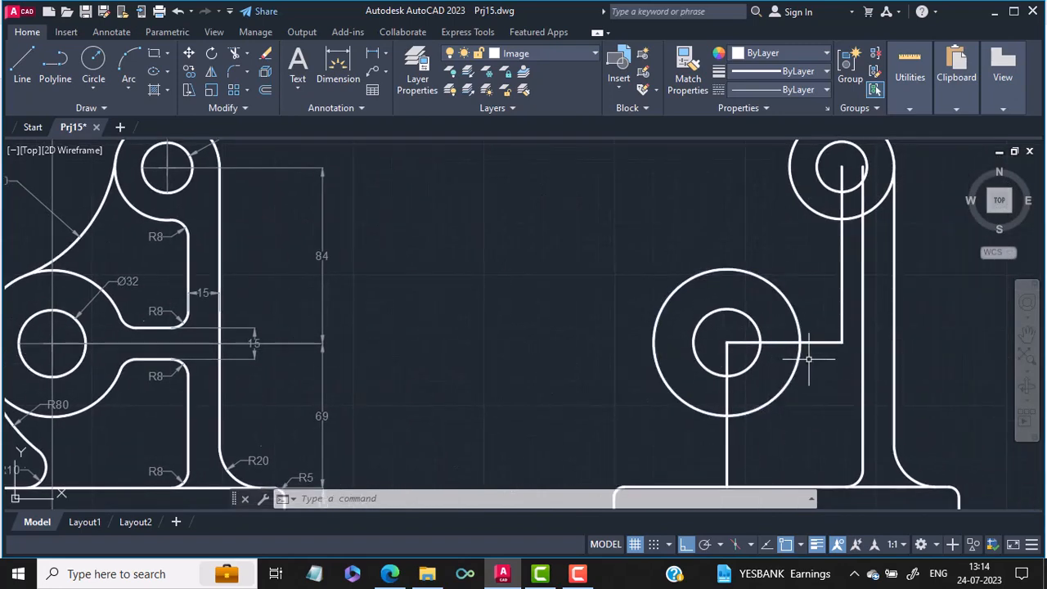
type("extend")
key("Return")
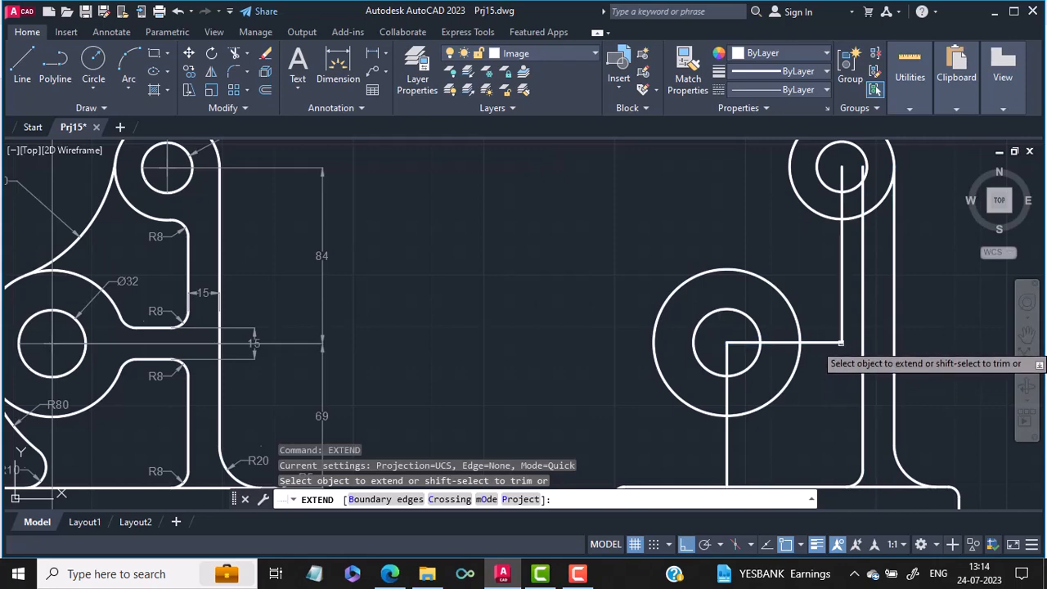
left_click(832, 342)
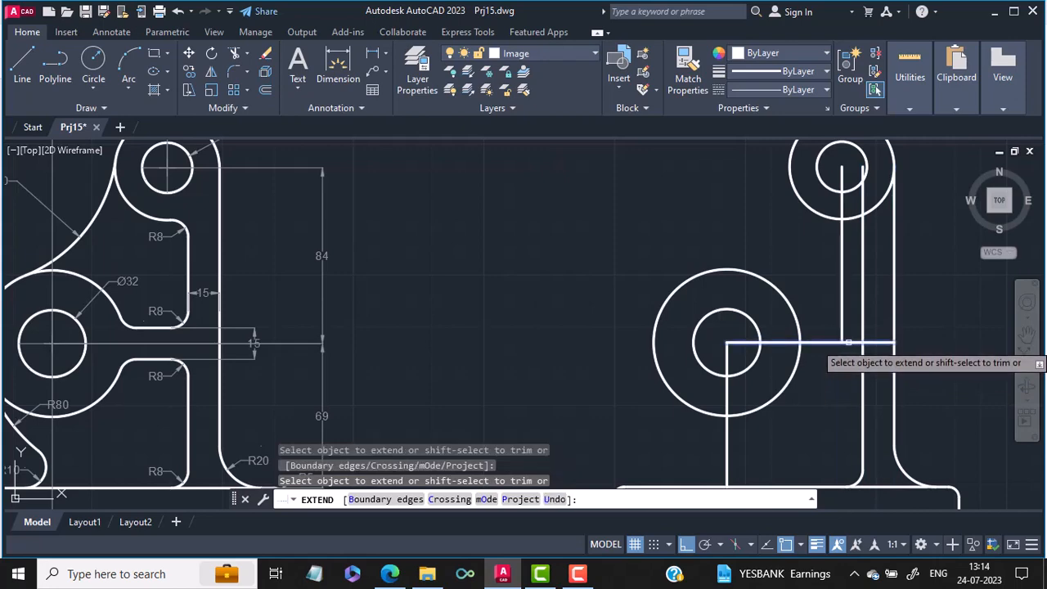
left_click(848, 342)
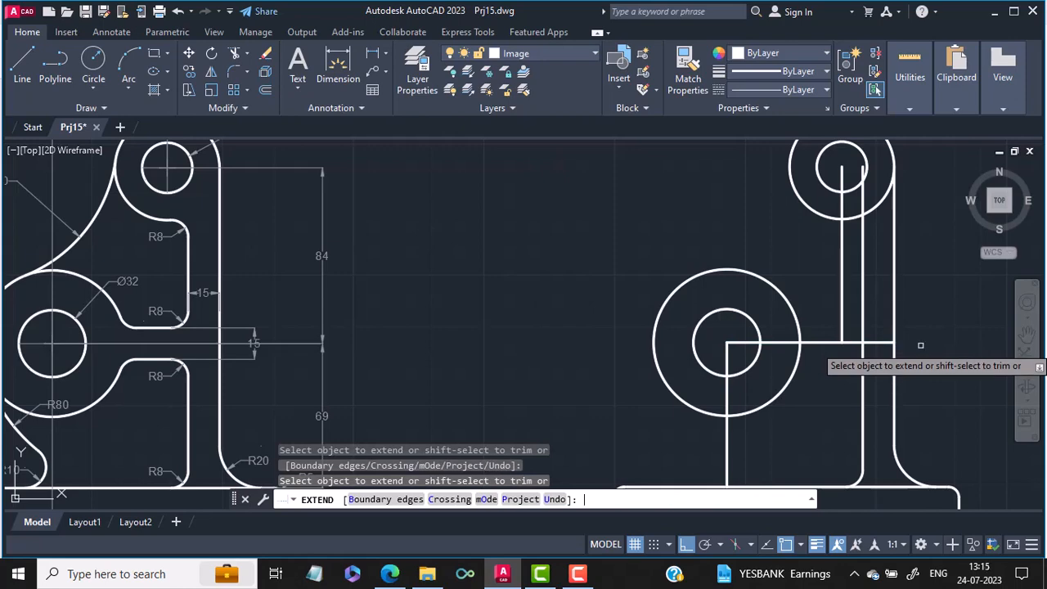
key("Return")
Erase the vertical construction line running from the upper boss centre down to the horizontal centre line
middle_click_drag(887, 231, 855, 301)
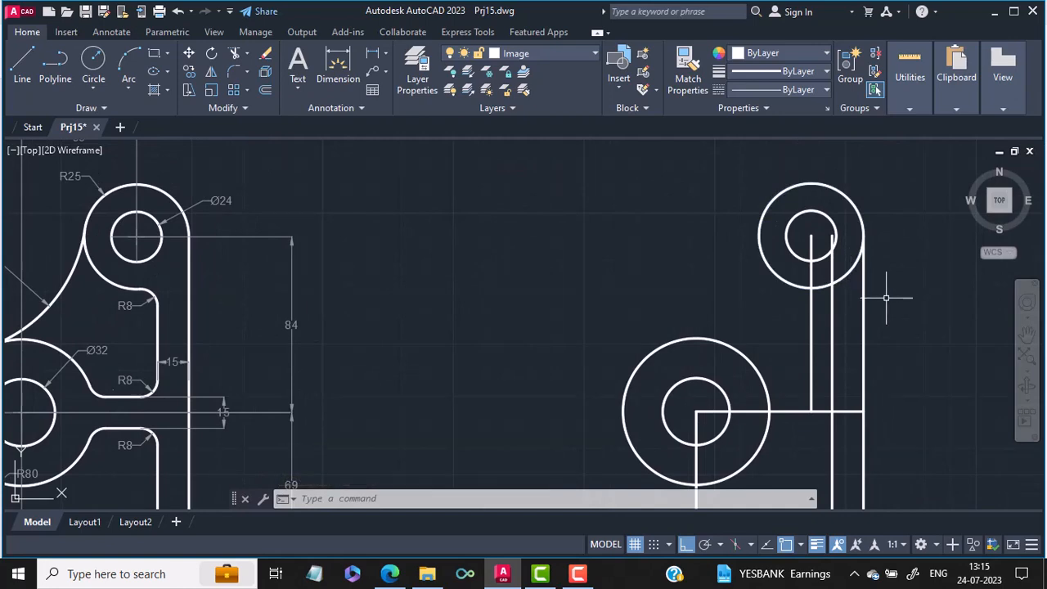
key("Return")
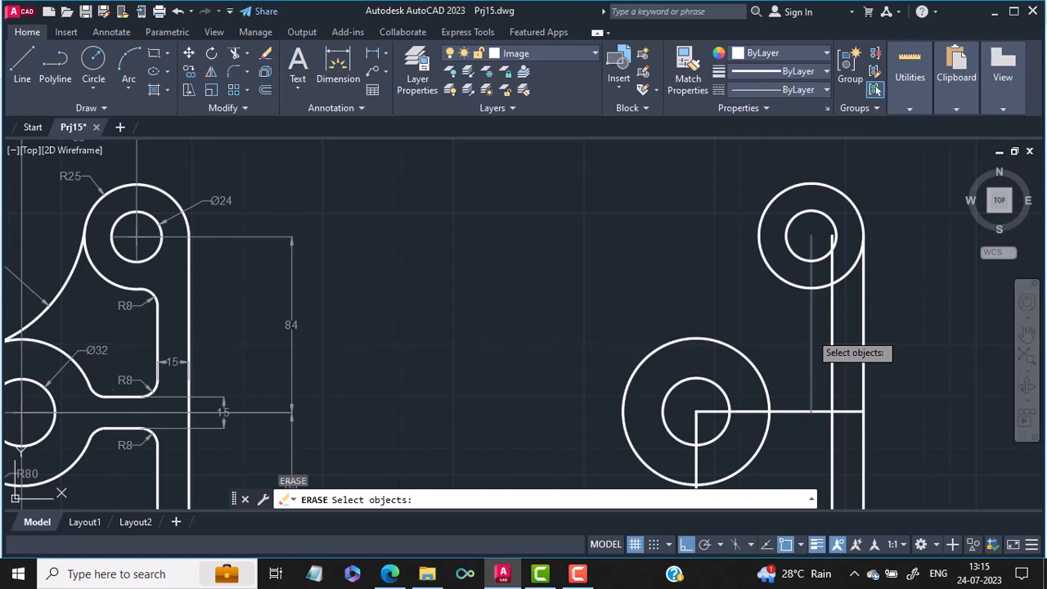
left_click(810, 332)
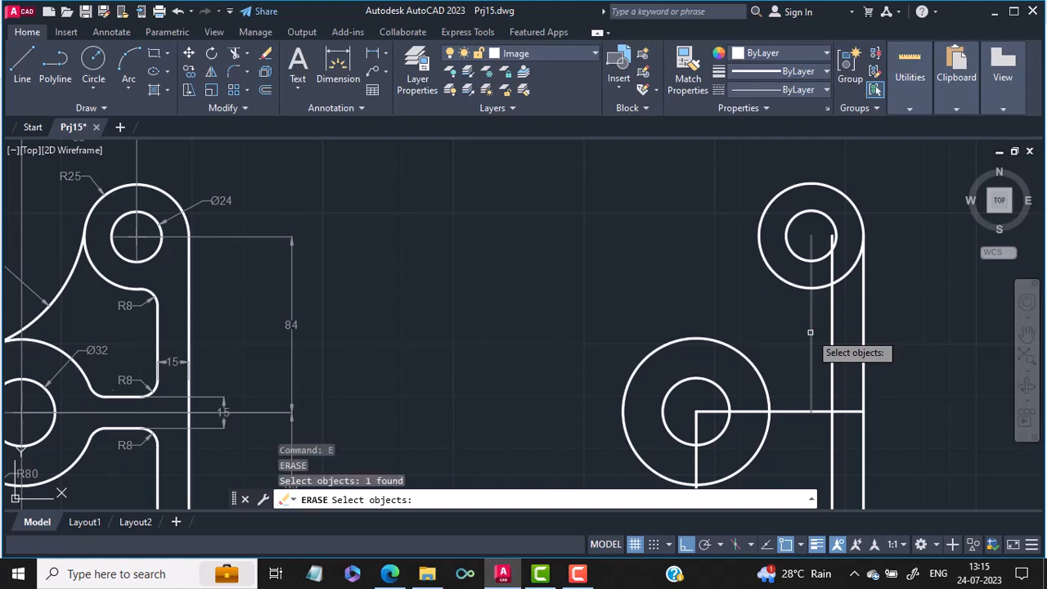
key("Return")
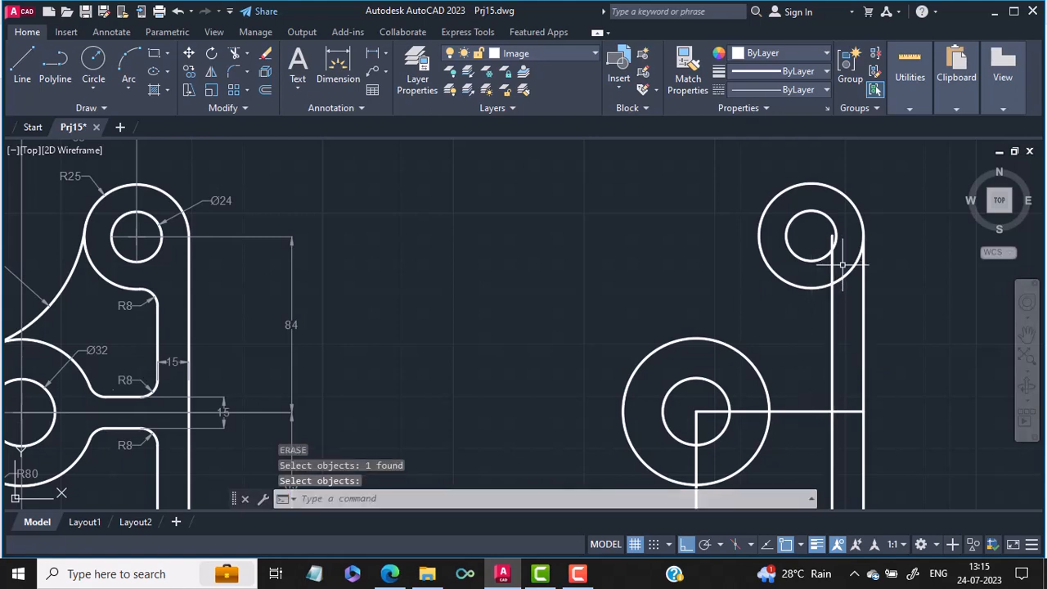
Trim the upper end of the inner vertical web line inside the upper boss back to the outer circle
type("TR")
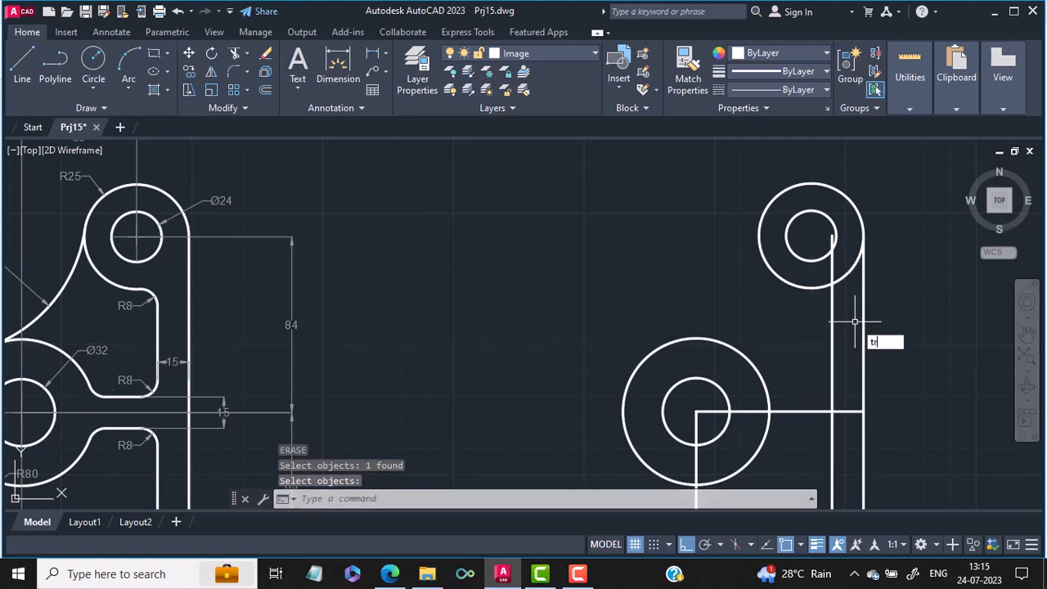
type("Im")
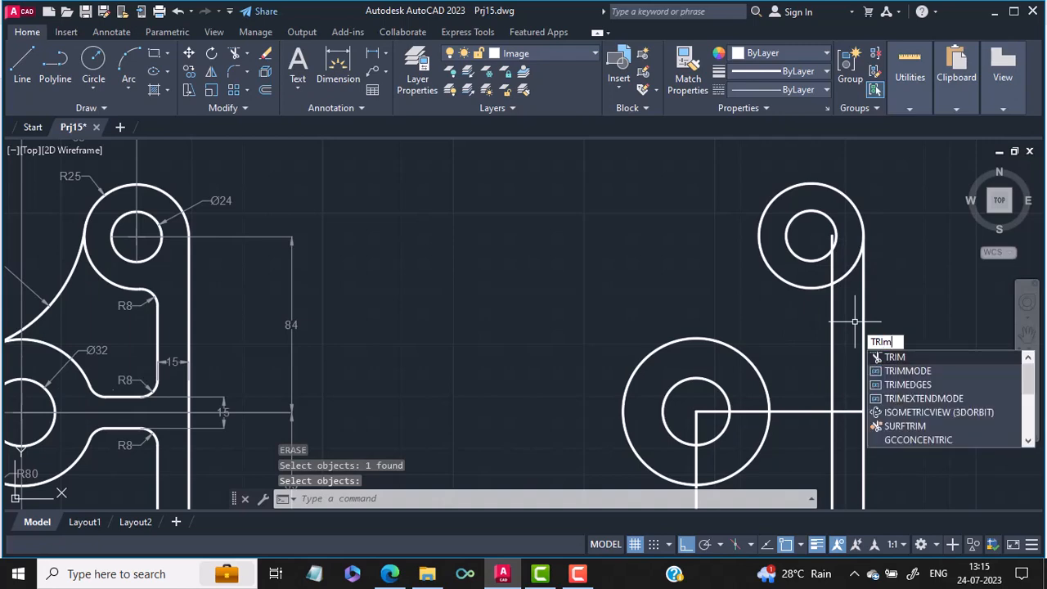
key("Return")
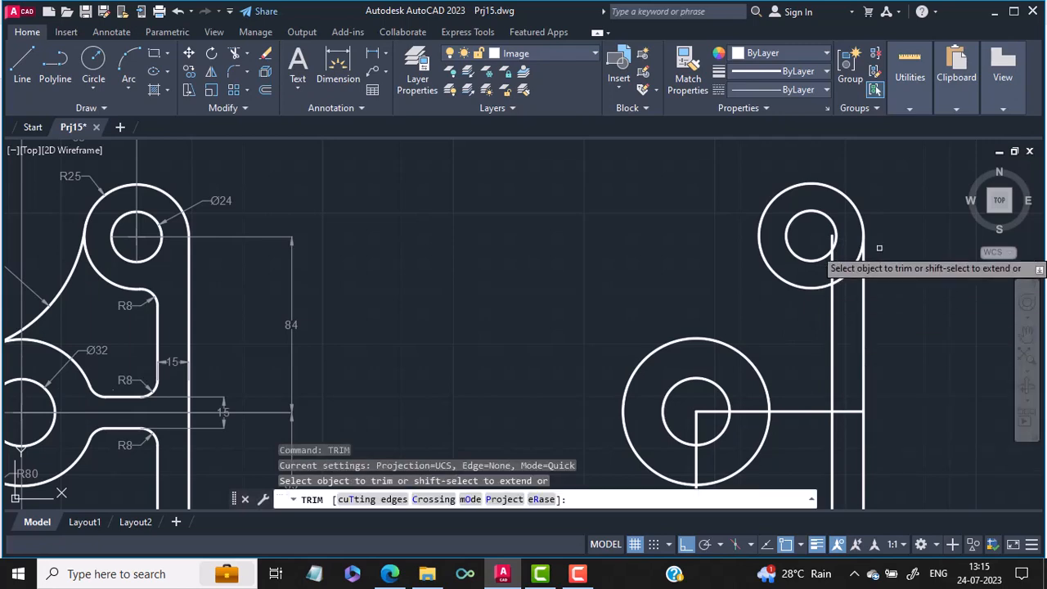
scroll(878, 246, "up", 4)
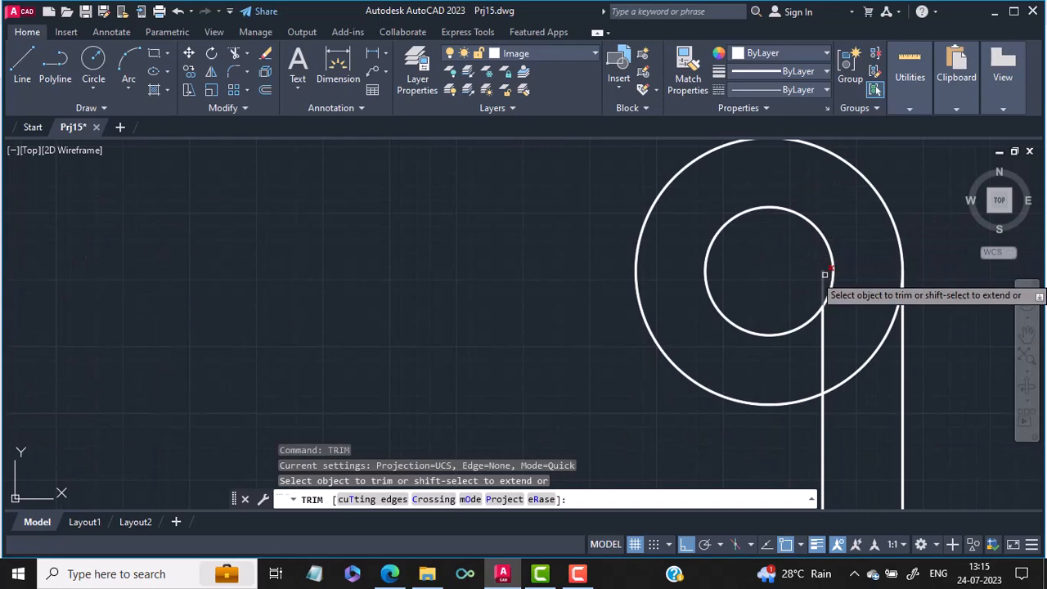
left_click(821, 328)
scroll(822, 329, "down", 4)
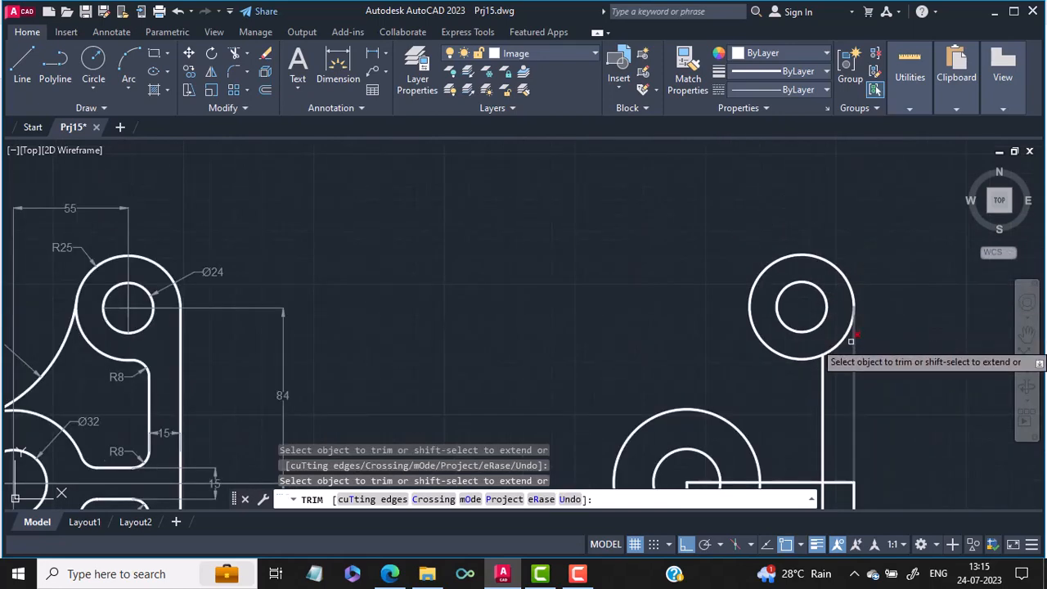
scroll(825, 407, "up", 3)
scroll(826, 409, "down", 3)
middle_click_drag(811, 406, 864, 281)
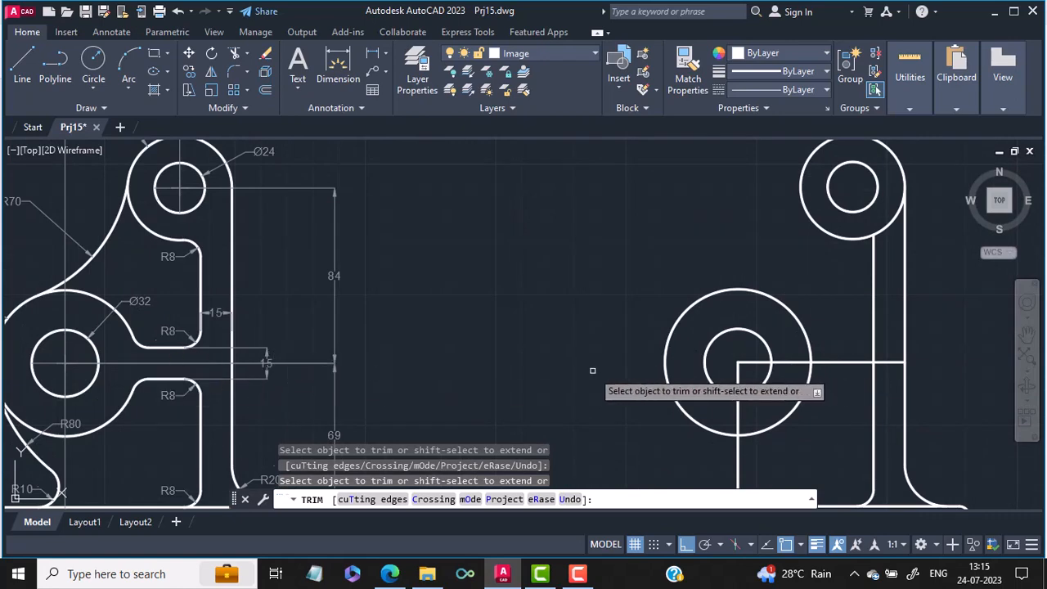
key("Escape")
Offset the horizontal centre line of the lower boss by 7.5 both above and below to form the web edges
type("OFFSET")
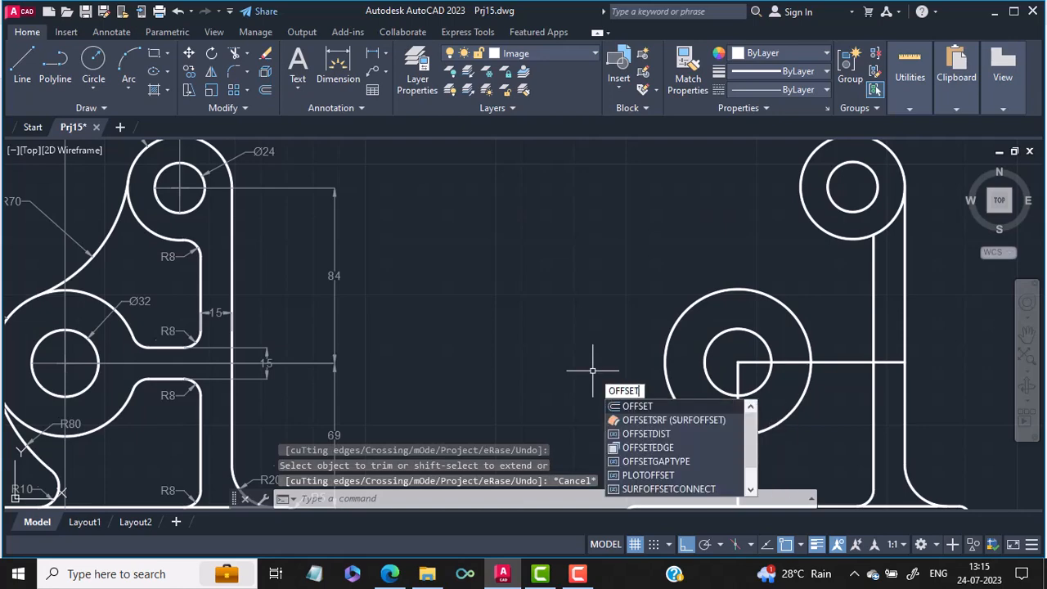
key("Return")
type("7.5")
key("Return")
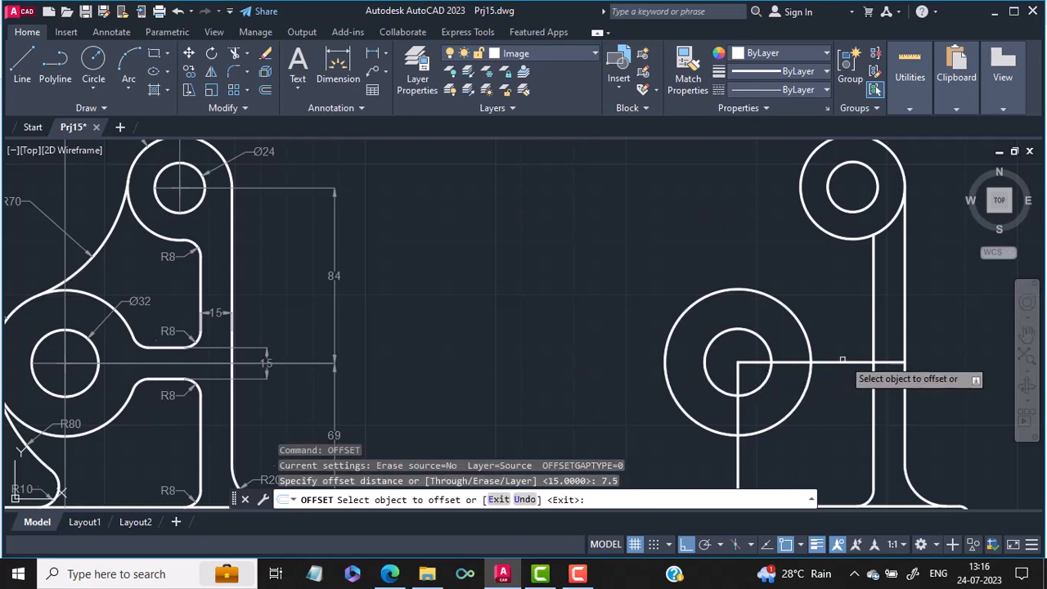
left_click(842, 362)
left_click(843, 350)
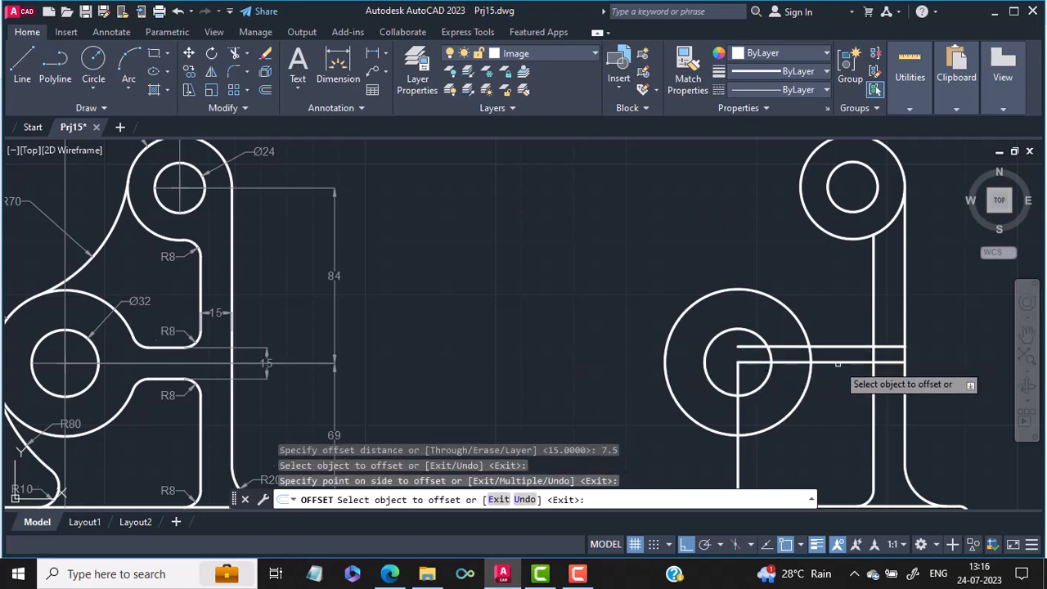
left_click(841, 362)
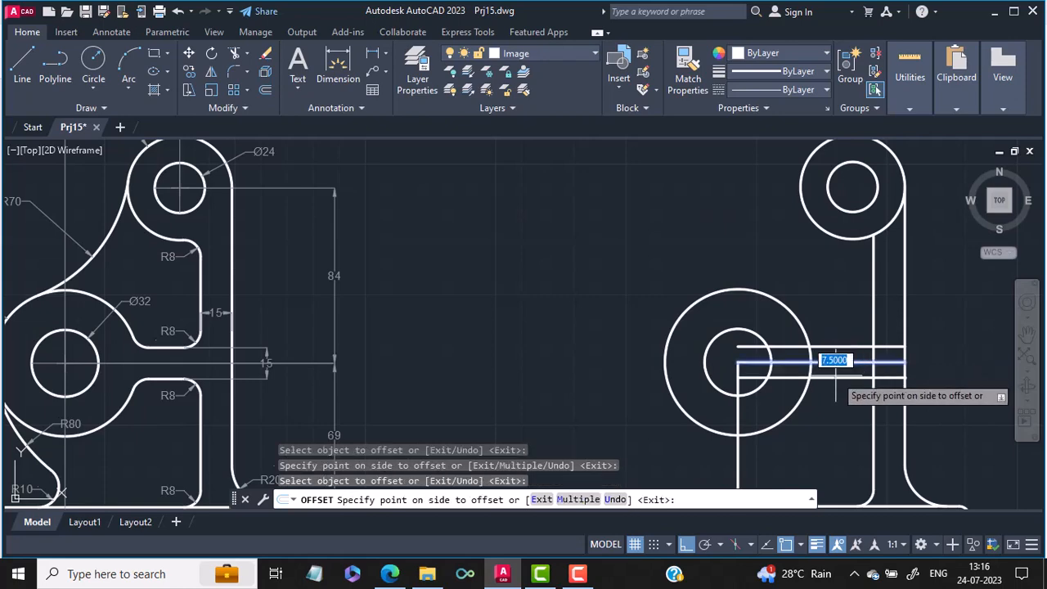
left_click(836, 375)
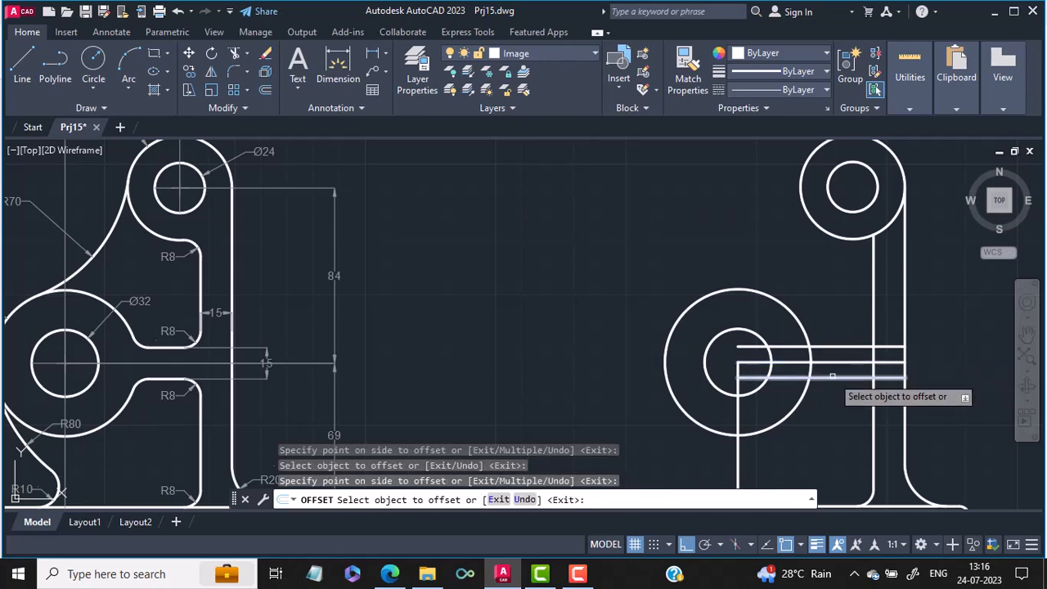
key("Return")
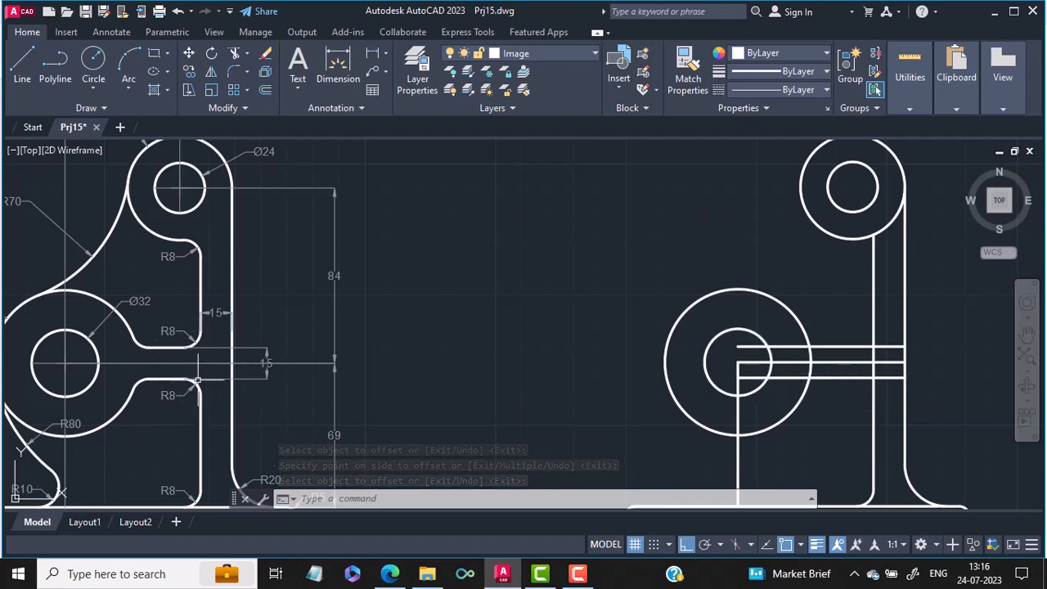
Add a radius dimension to the reference's small arc joining the lower boss to the horizontal web's upper edge, with its text inside the boss
middle_click_drag(187, 385, 278, 392)
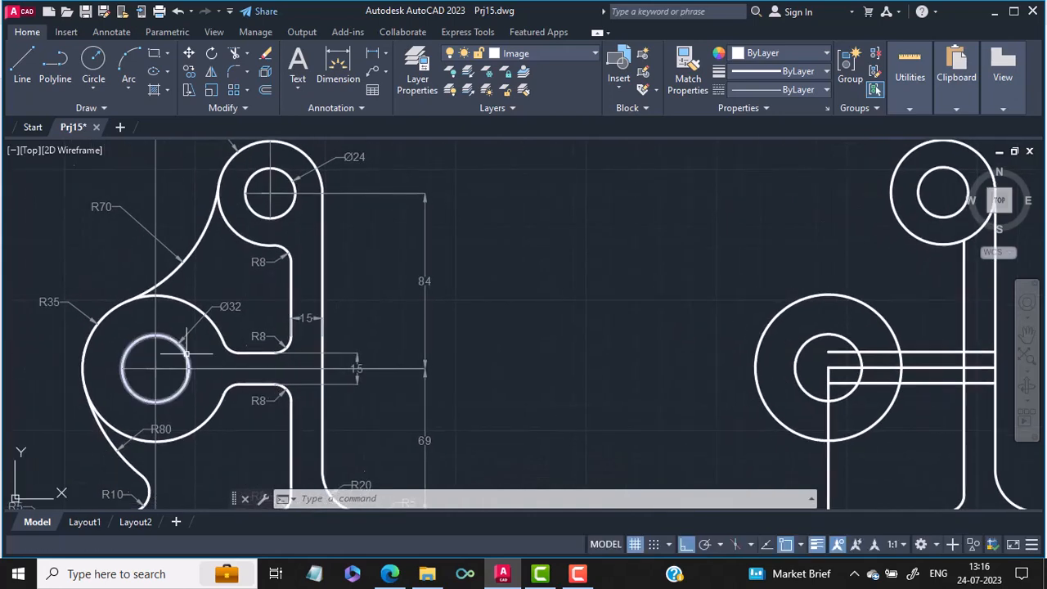
scroll(214, 353, "up", 2)
scroll(215, 353, "down", 2)
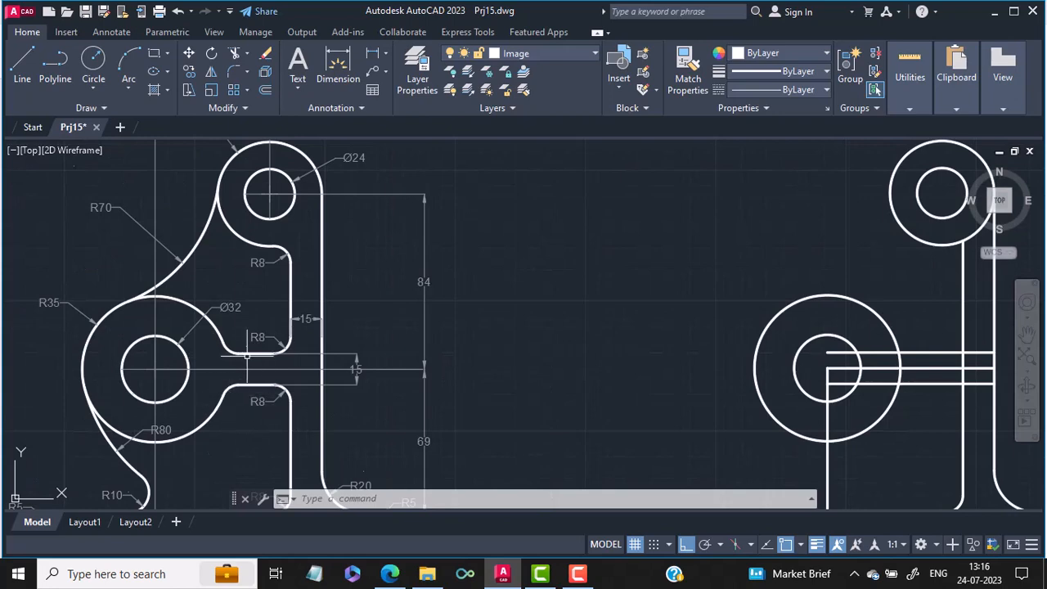
scroll(246, 355, "up", 2)
scroll(246, 355, "down", 2)
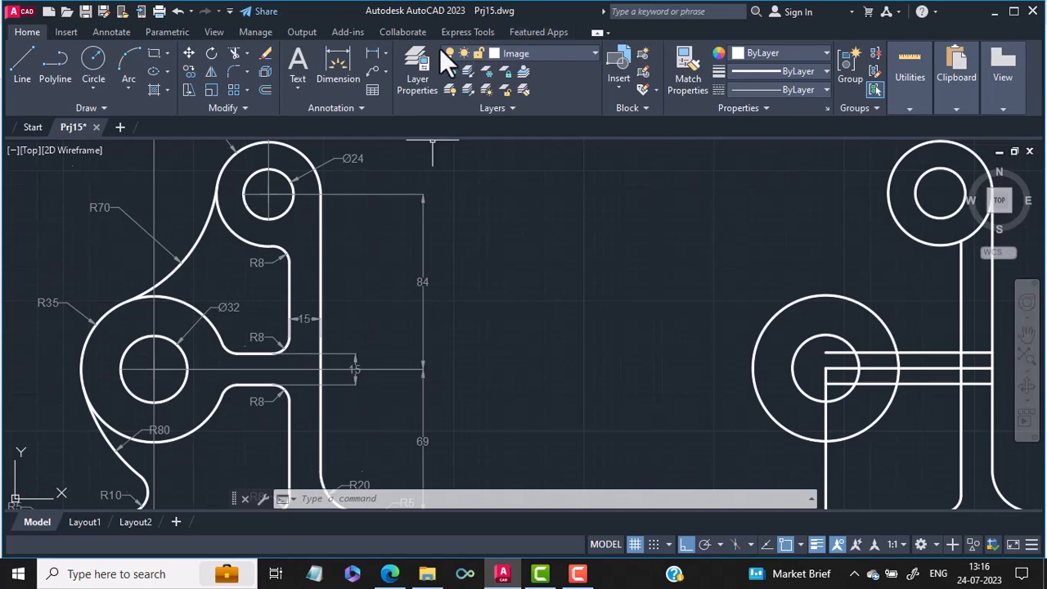
left_click(385, 49)
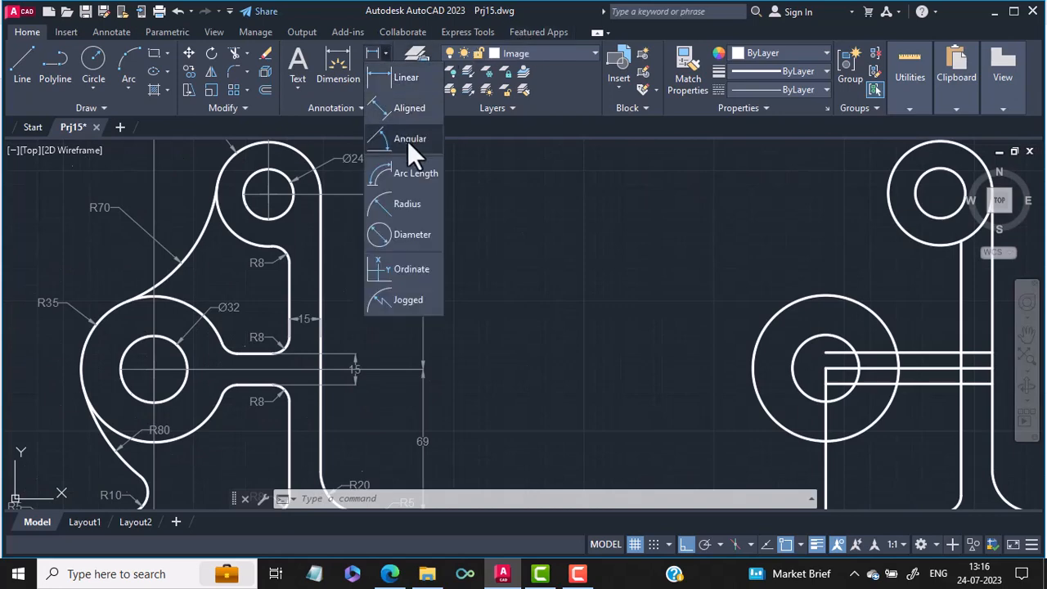
left_click(412, 206)
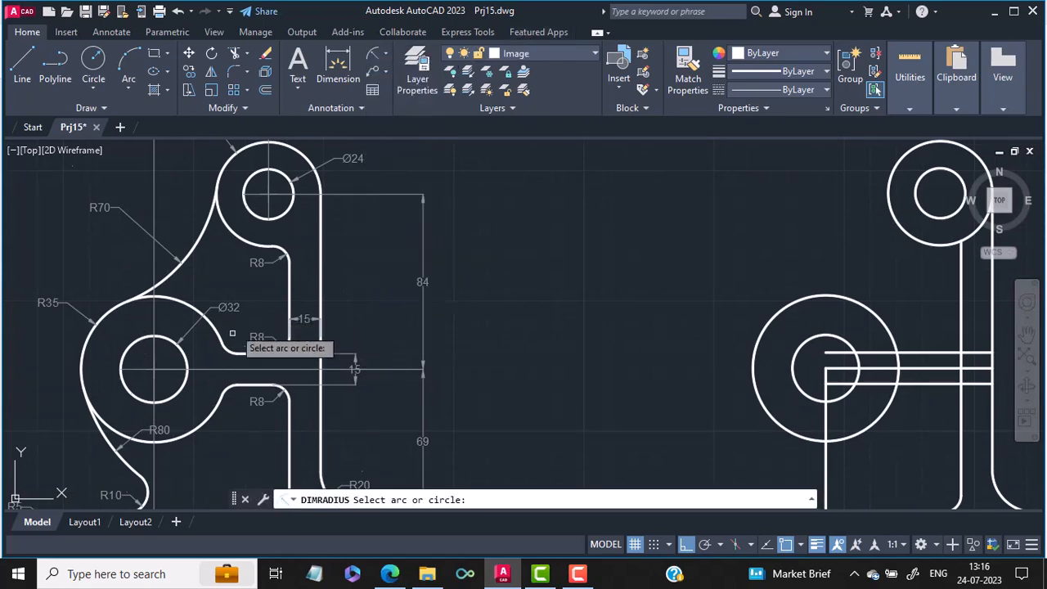
scroll(240, 352, "up", 2)
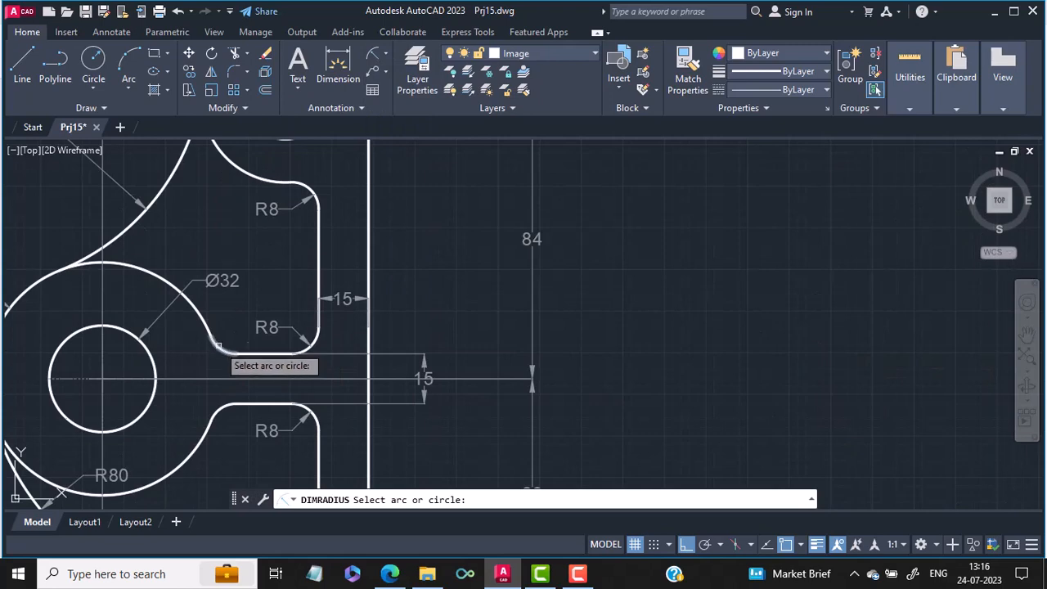
left_click(214, 346)
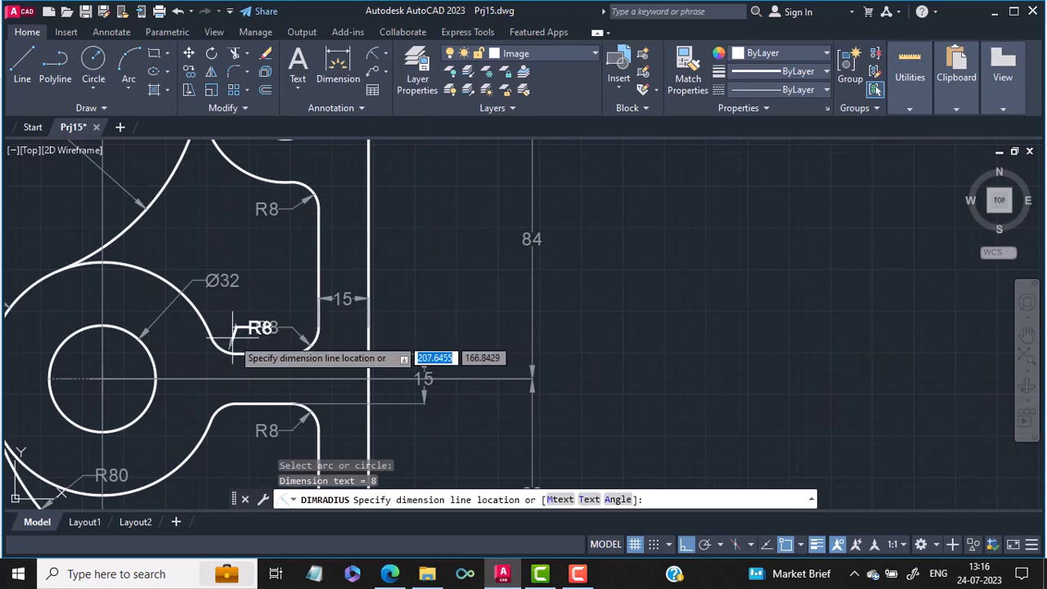
left_click(189, 367)
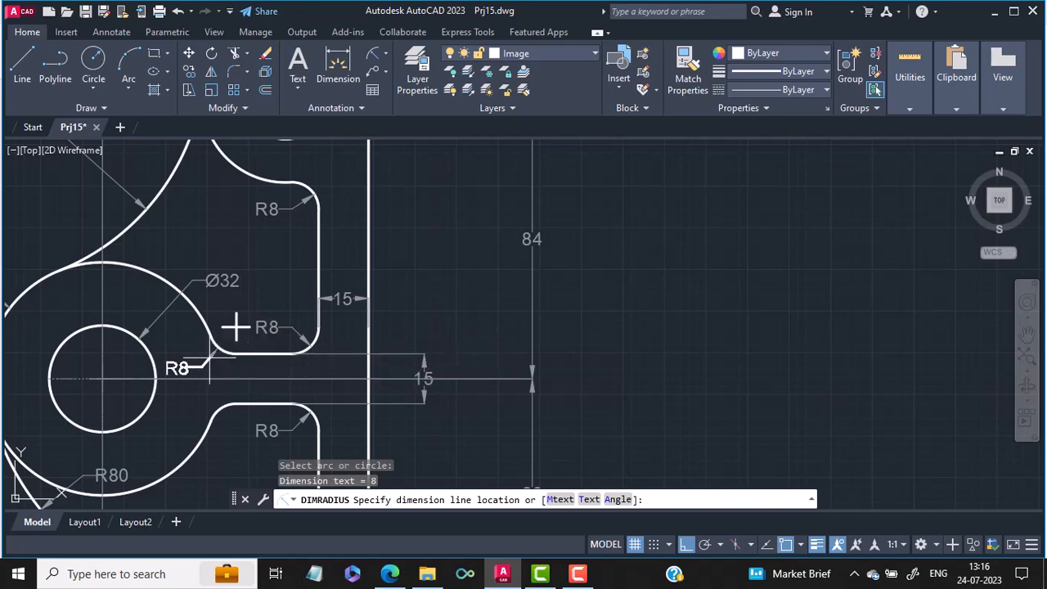
left_click(209, 369)
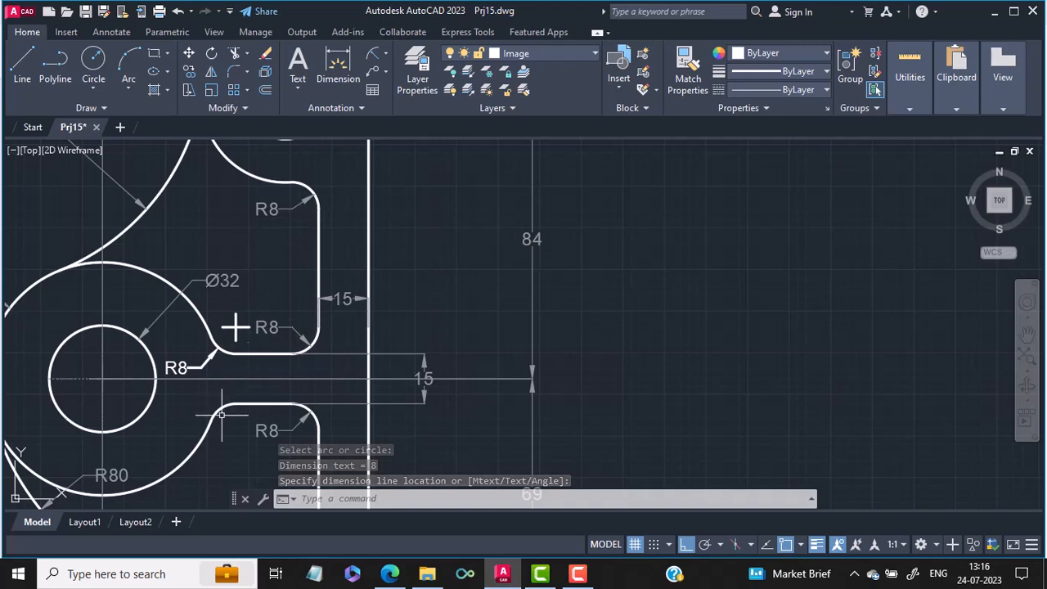
Compare the fillets around the reference's bosses and webs with the matching corners of the redrawn bracket
mouse_move(256, 401)
middle_mouse_down()
mouse_move(177, 362)
mouse_move(0, 351)
middle_mouse_up()
mouse_move(827, 417)
middle_mouse_down()
mouse_move(591, 425)
mouse_move(553, 545)
mouse_move(635, 523)
mouse_move(637, 495)
middle_mouse_up()
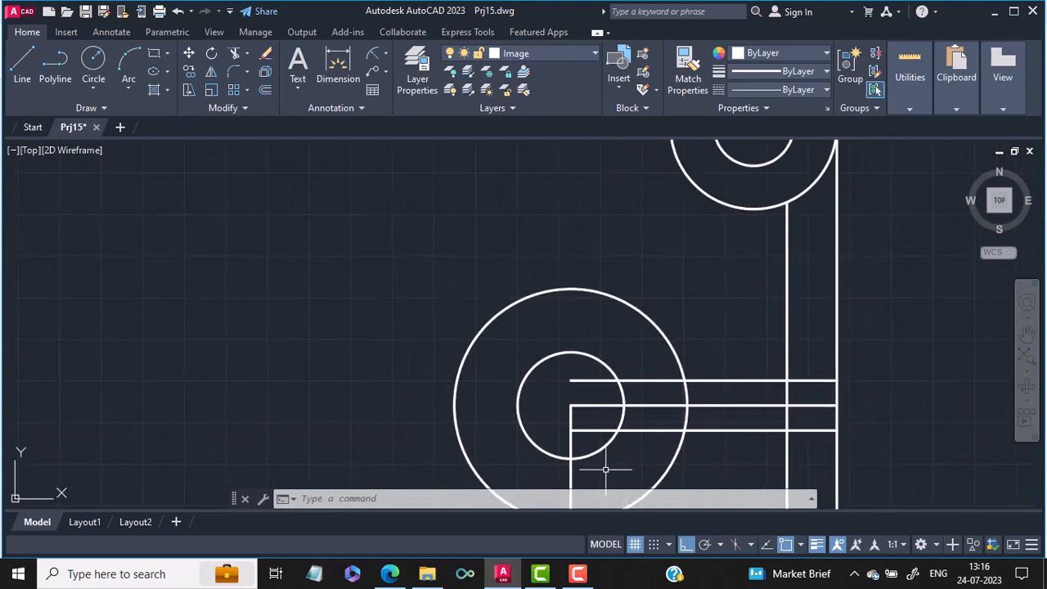
scroll(285, 353, "down", 2)
scroll(276, 357, "down", 1)
scroll(279, 357, "up", 1)
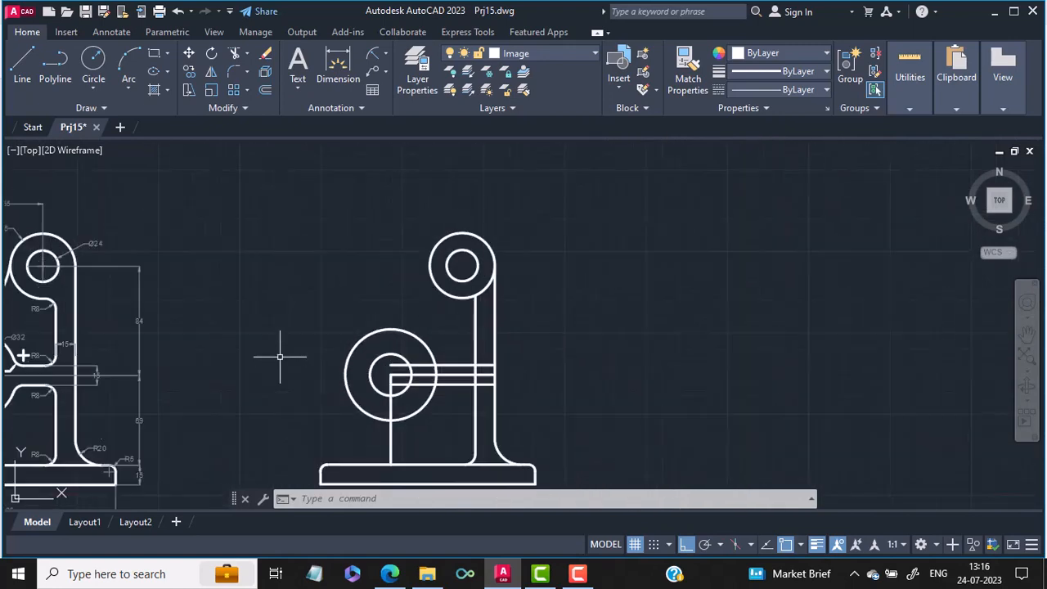
mouse_move(280, 357)
middle_mouse_down()
mouse_move(385, 384)
mouse_move(352, 355)
middle_mouse_up()
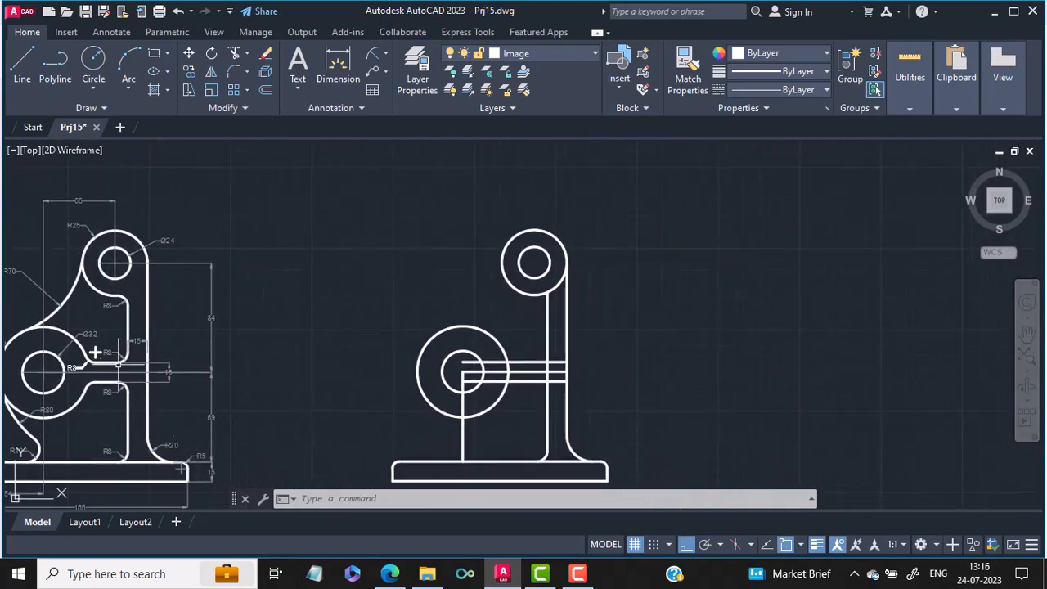
scroll(72, 336, "up", 4)
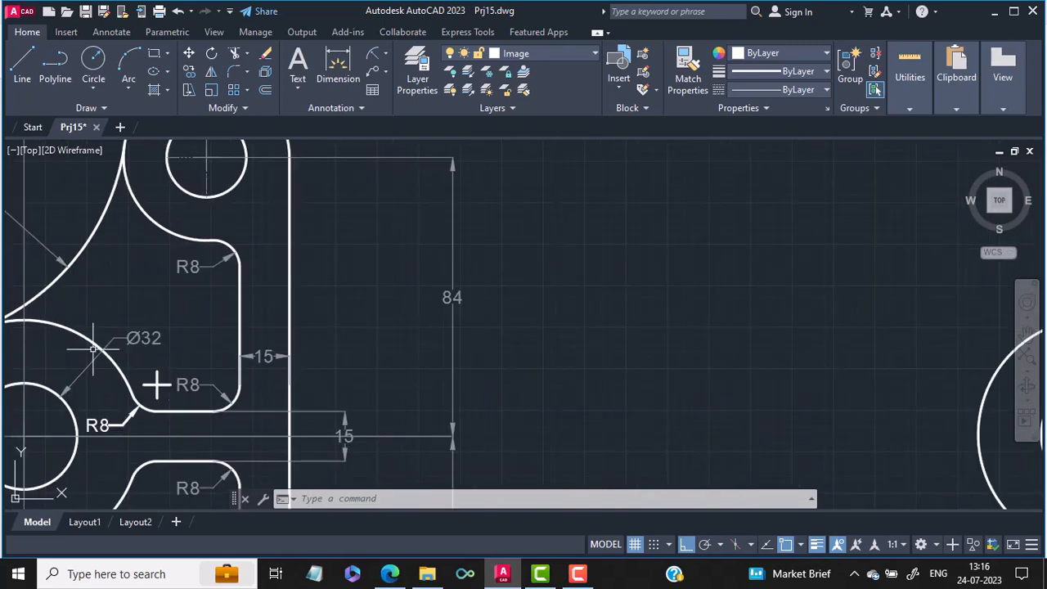
scroll(181, 344, "up", 2)
scroll(215, 344, "down", 4)
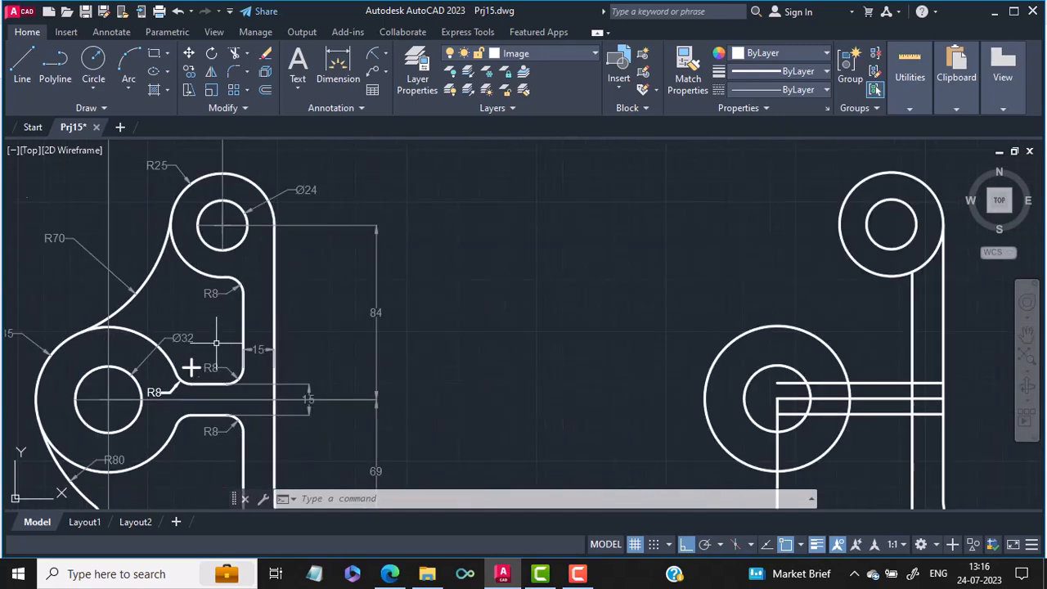
scroll(732, 357, "up", 2)
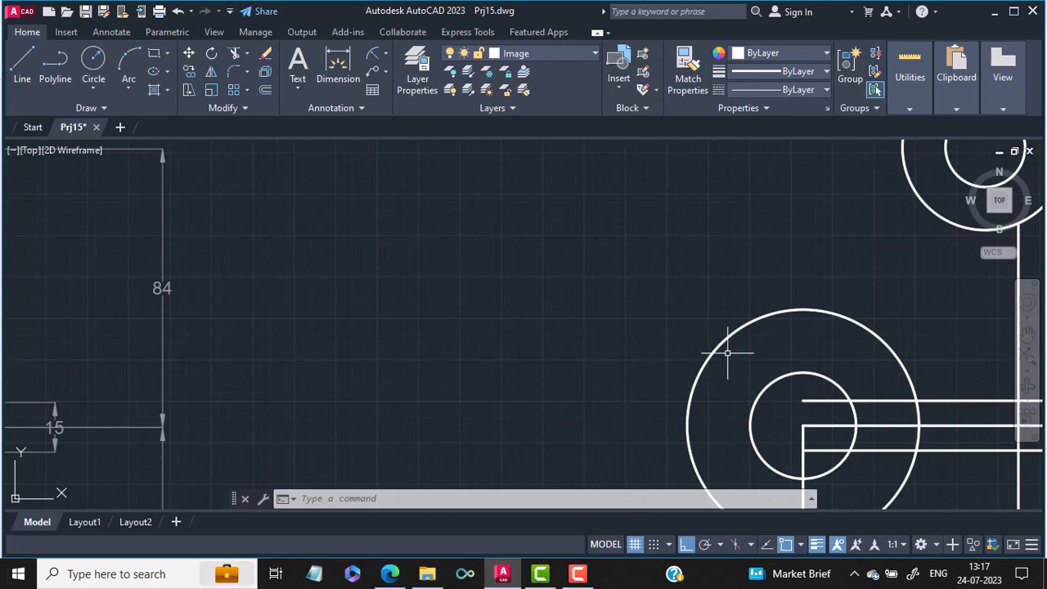
scroll(727, 352, "down", 4)
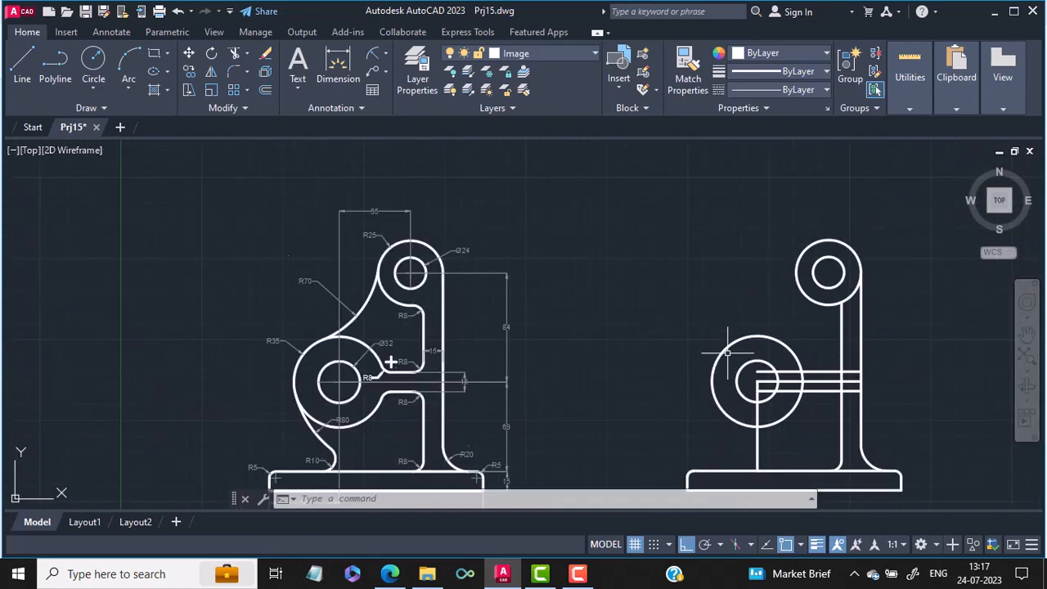
Fillet the upper boss's outer circle and the inner vertical web line with radius 8
type("et")
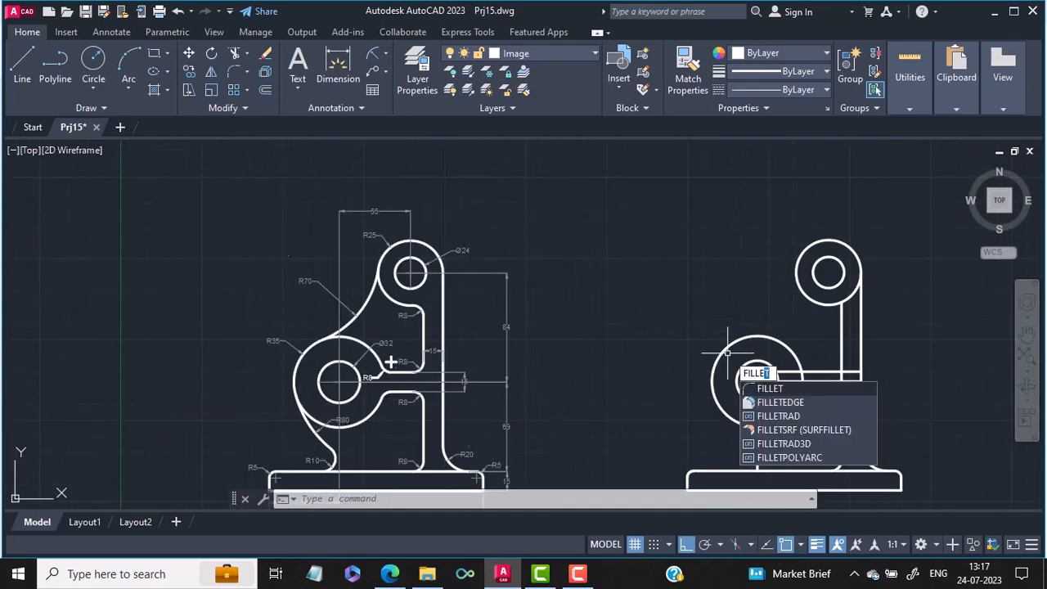
key("Return")
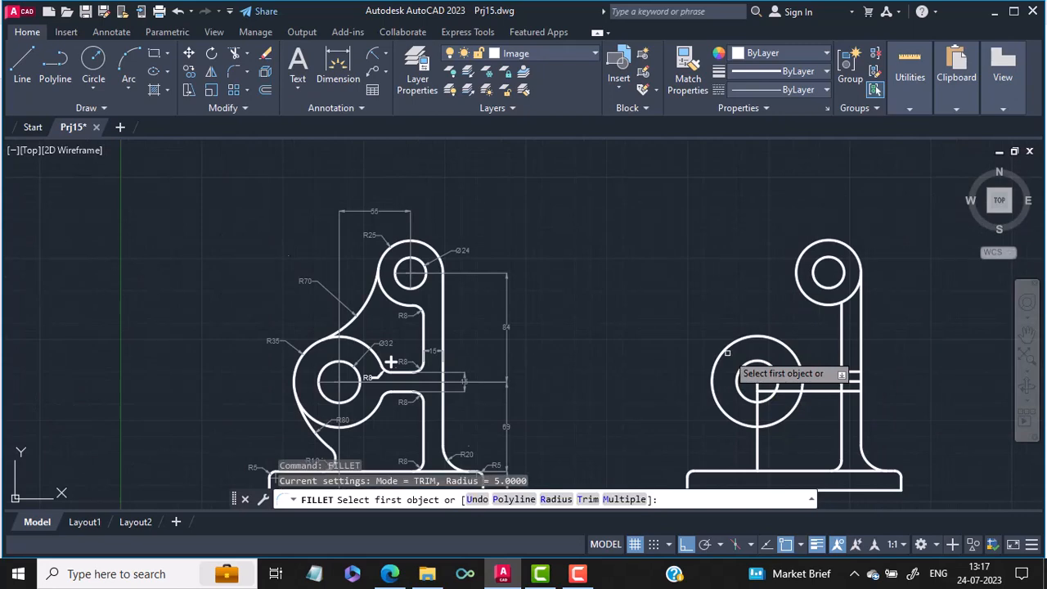
type("r")
key("Return")
type("8")
key("Return")
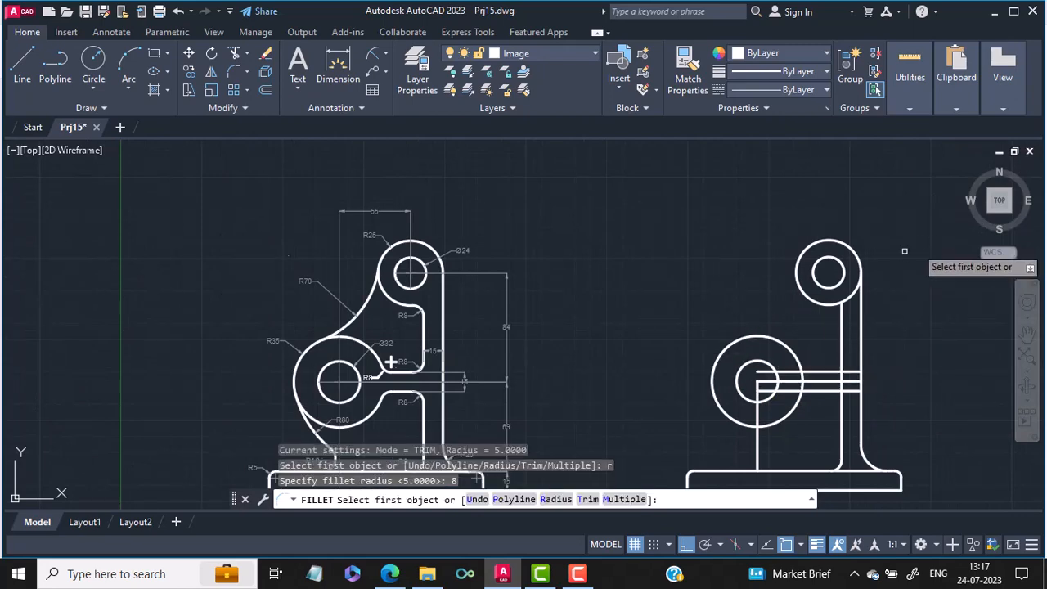
left_click(830, 304)
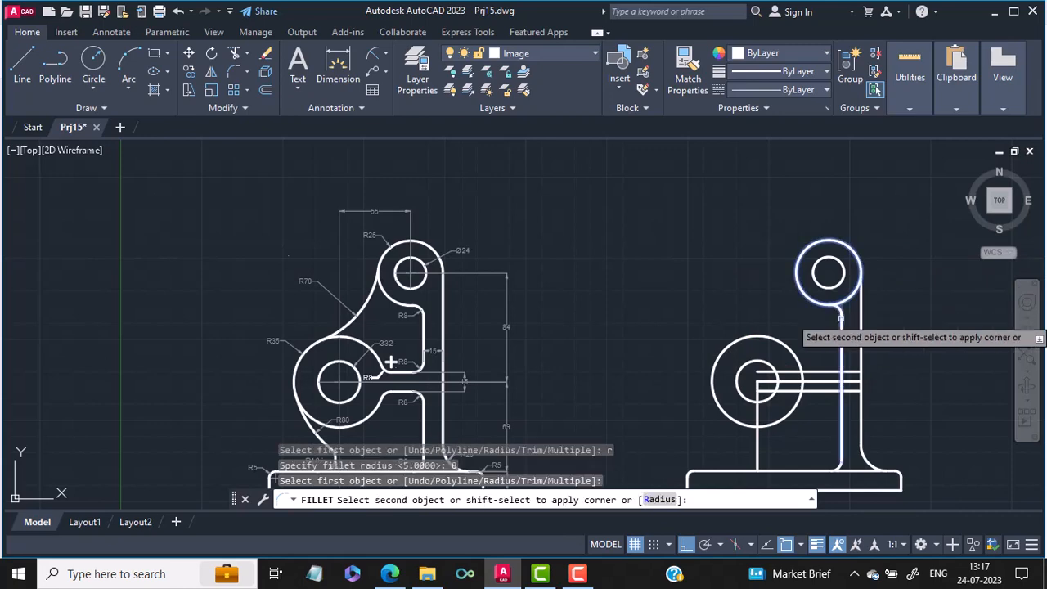
left_click(806, 391)
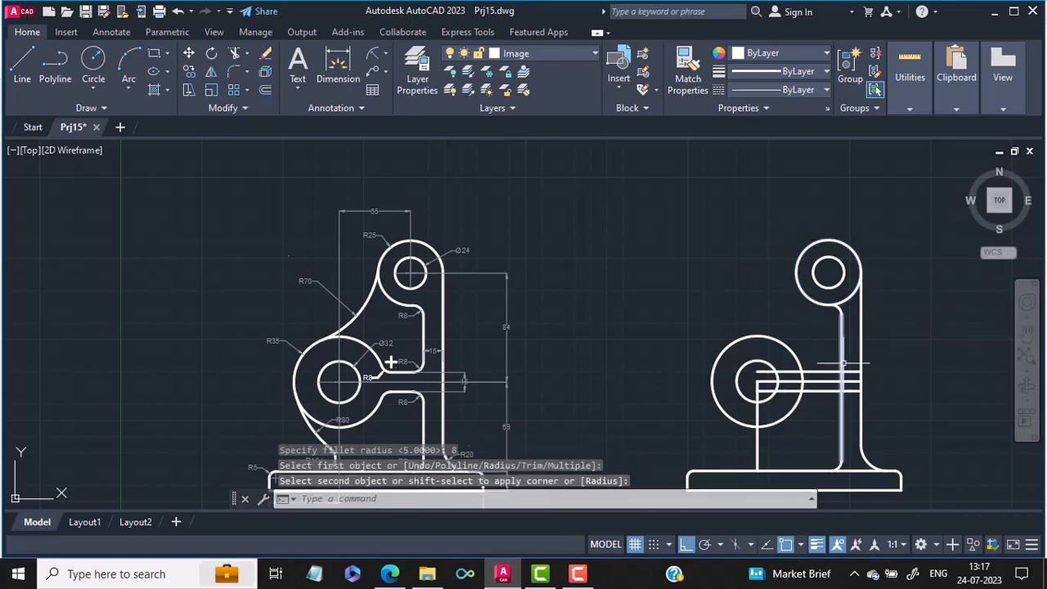
Fillet the lower boss's outer circle with the horizontal web's upper edge using radius 8
key("Return")
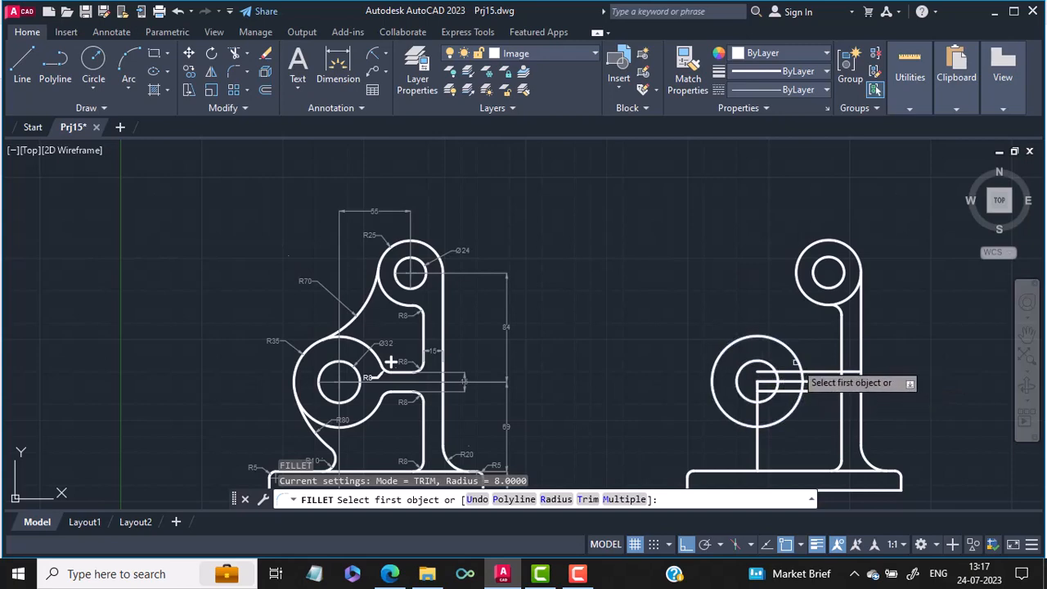
Fillet the large lower circle to the upper and lower arm lines of the copied bracket with radius 8
left_click(798, 361)
left_click(809, 373)
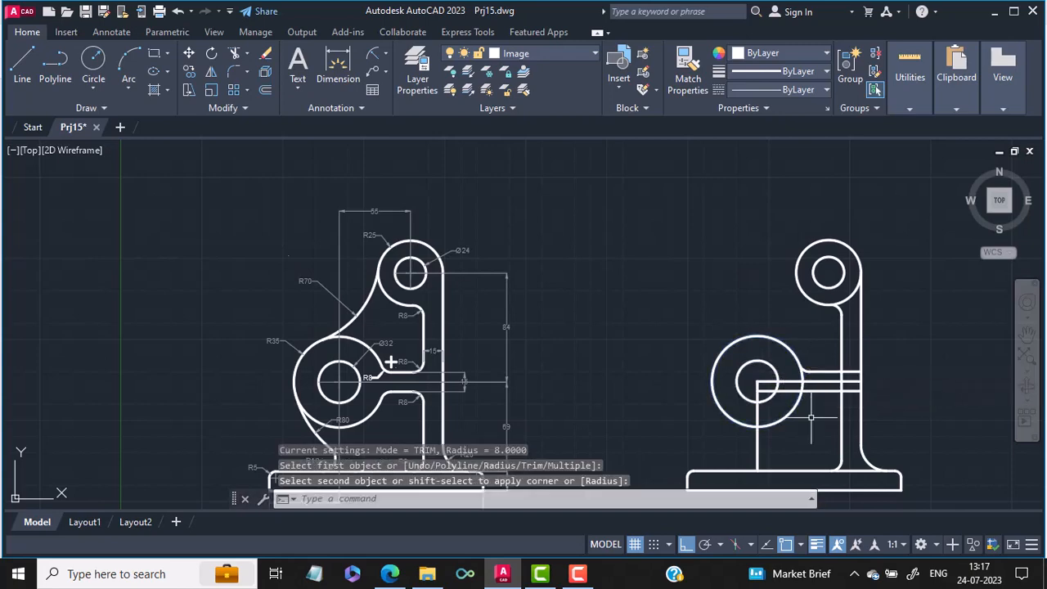
key("Return")
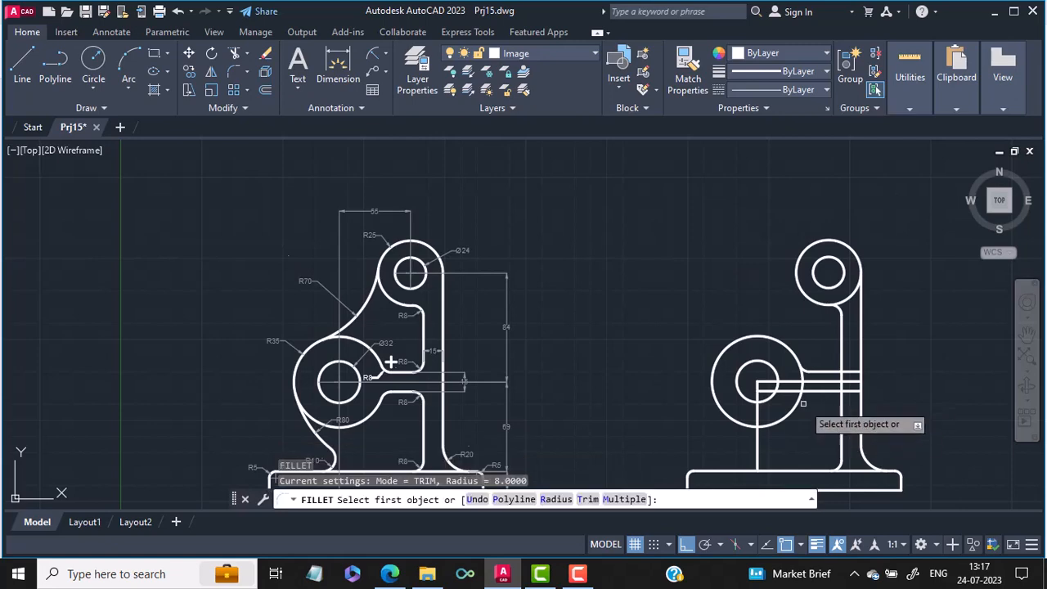
left_click(797, 406)
left_click(818, 392)
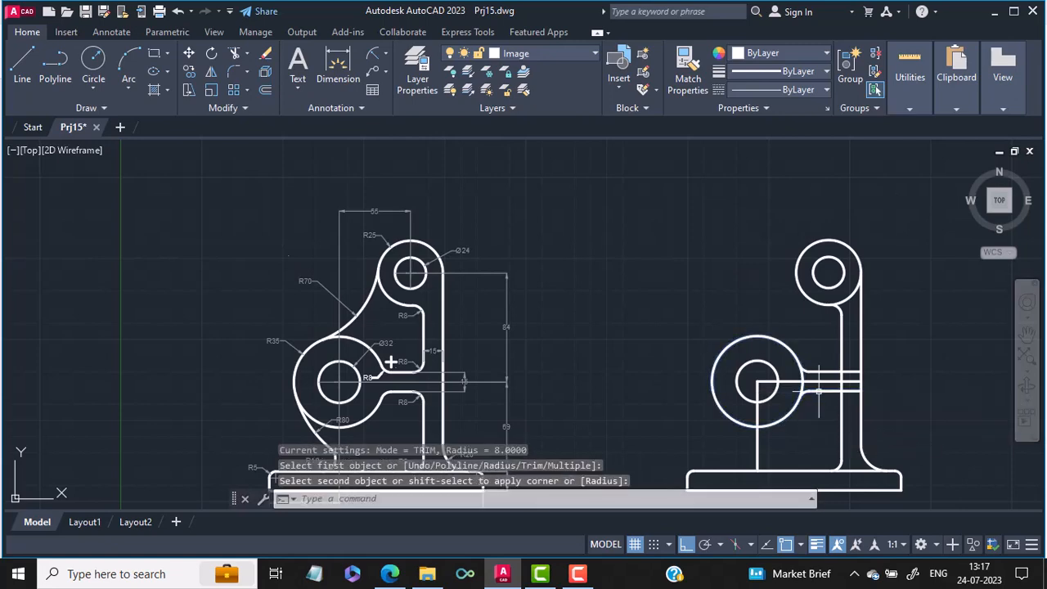
Try to fillet the upper arm line to the column's inner line with radius 8 in trim mode
key("Return")
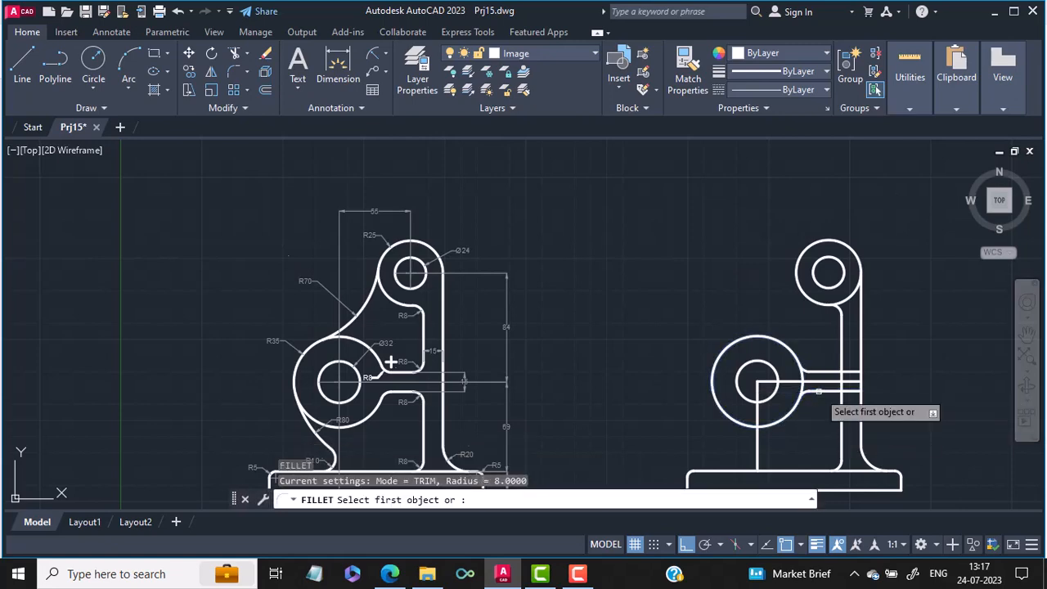
scroll(866, 371, "up", 5)
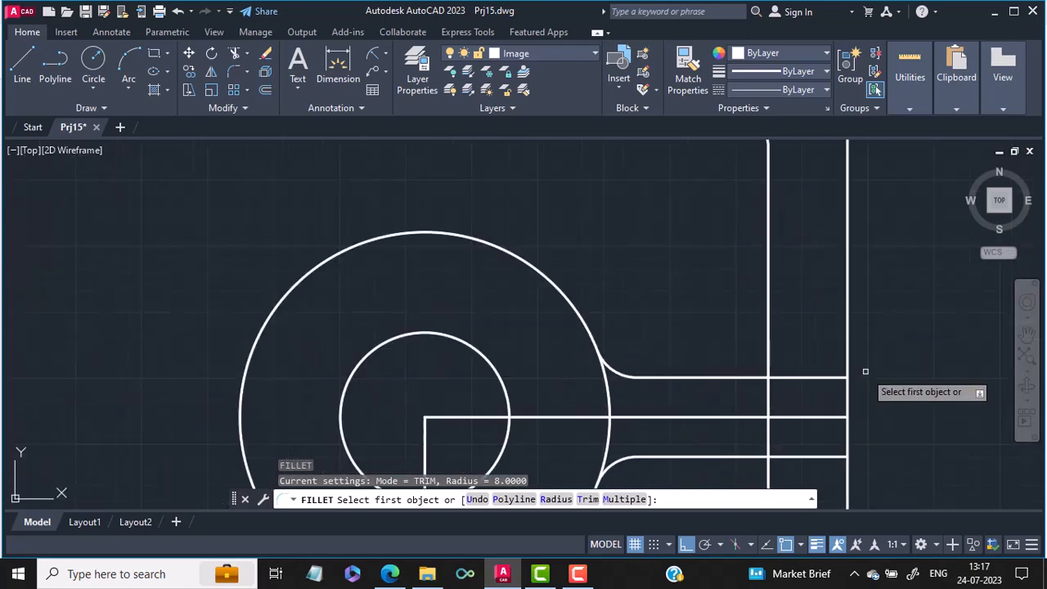
left_click(761, 377)
left_click(768, 355)
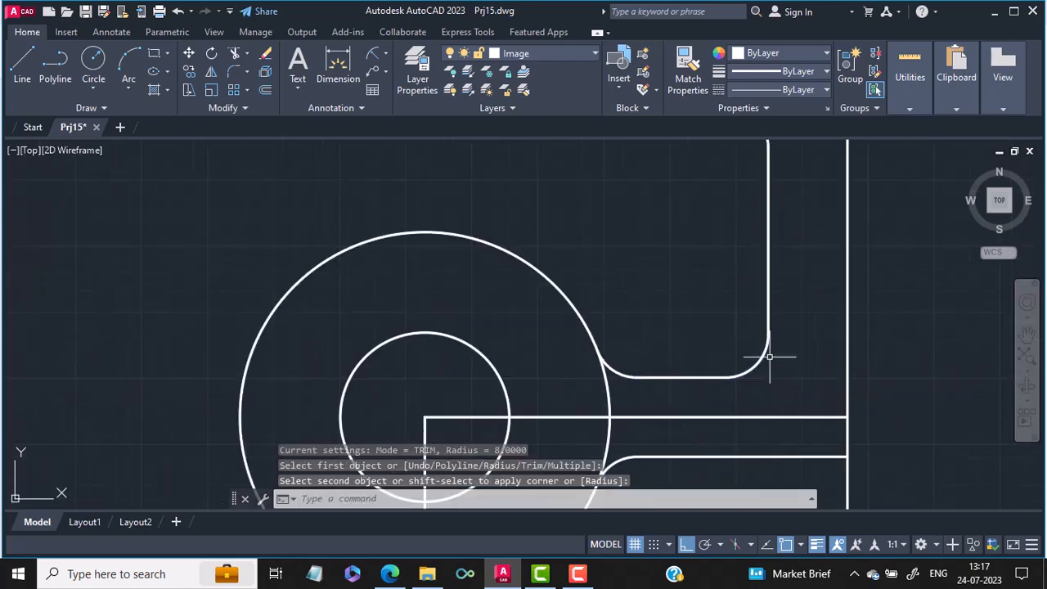
scroll(778, 353, "down", 2)
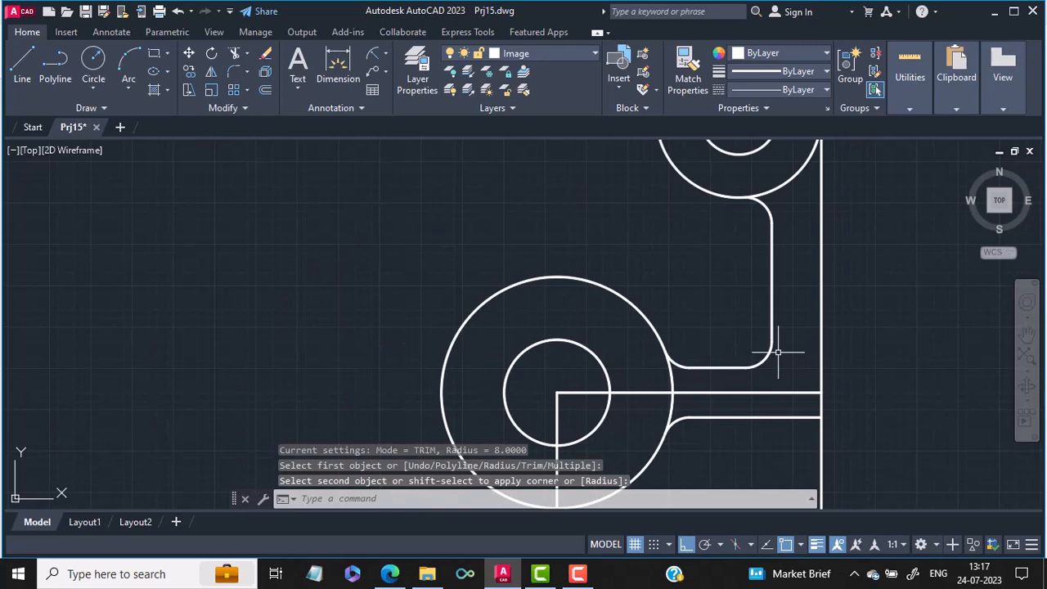
scroll(818, 384, "down", 4)
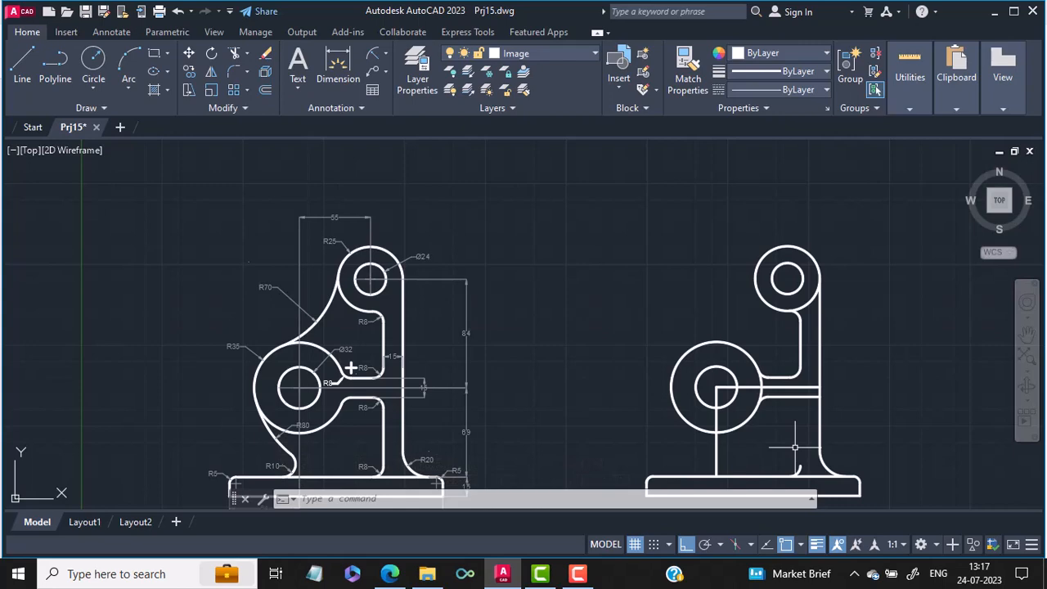
Undo the last fillet between the upper arm line and the column's inner line
key("ctrl+z")
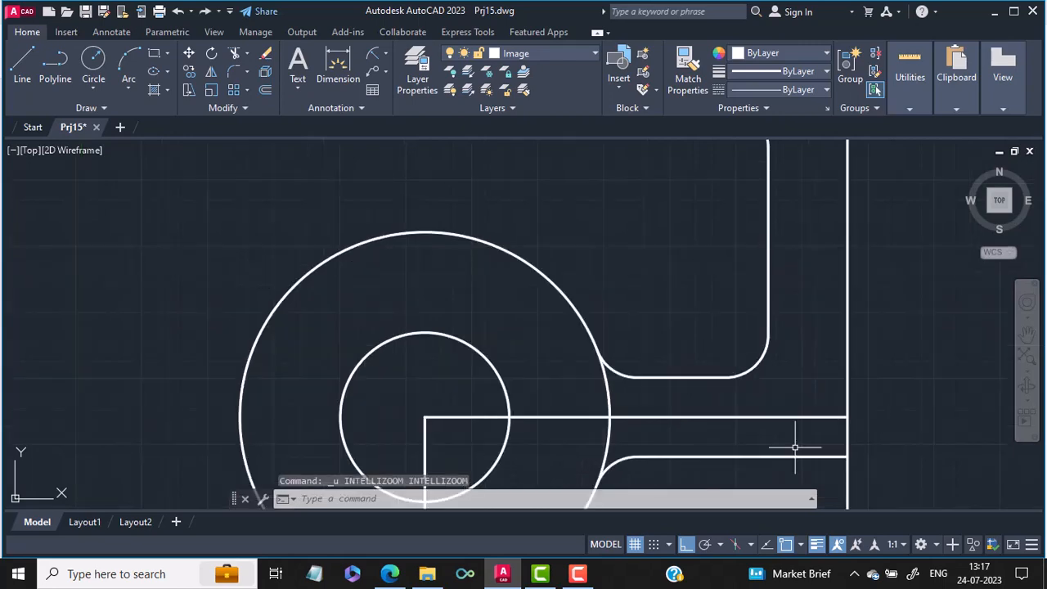
scroll(675, 327, "down", 5)
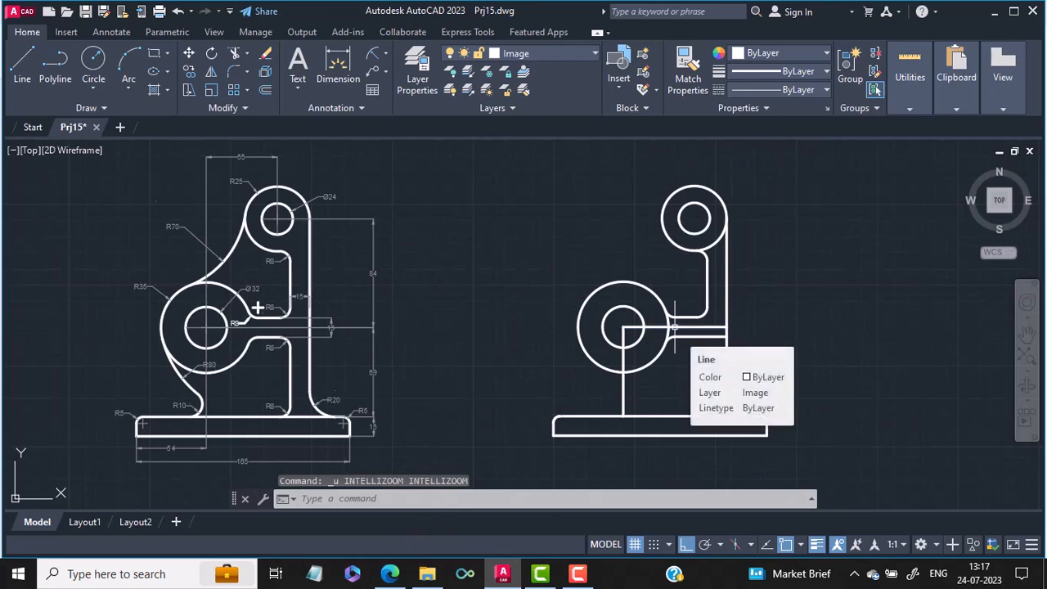
key("ctrl+z")
key("ctrl+z")
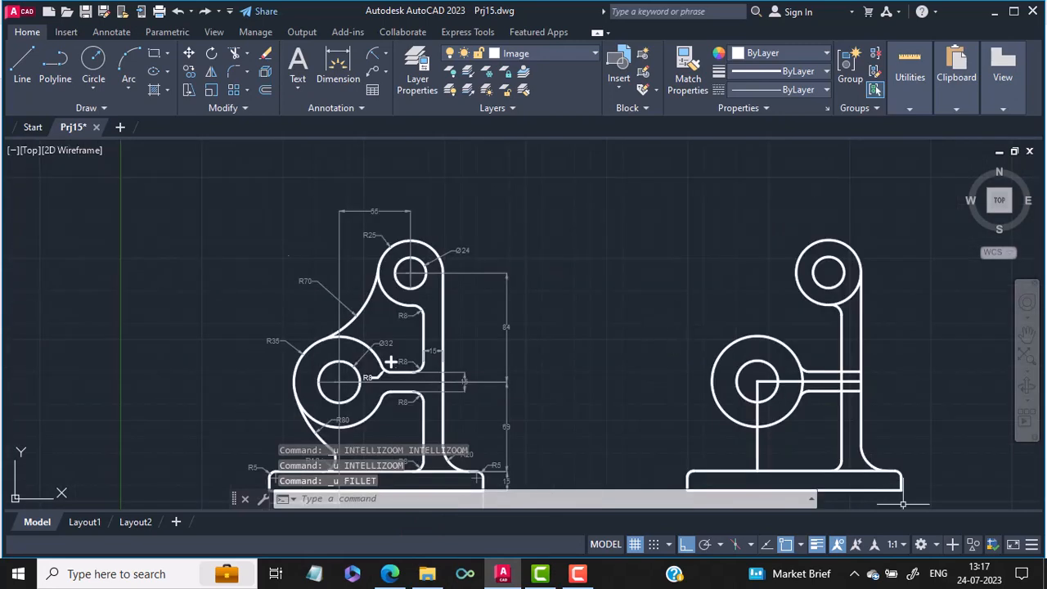
scroll(903, 503, "up", 4)
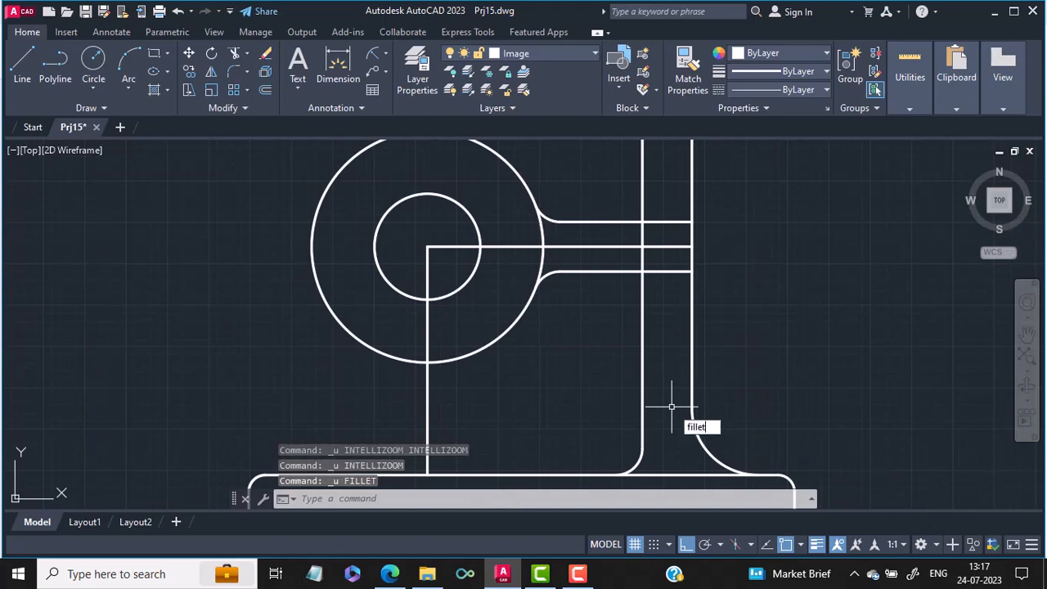
key("Return")
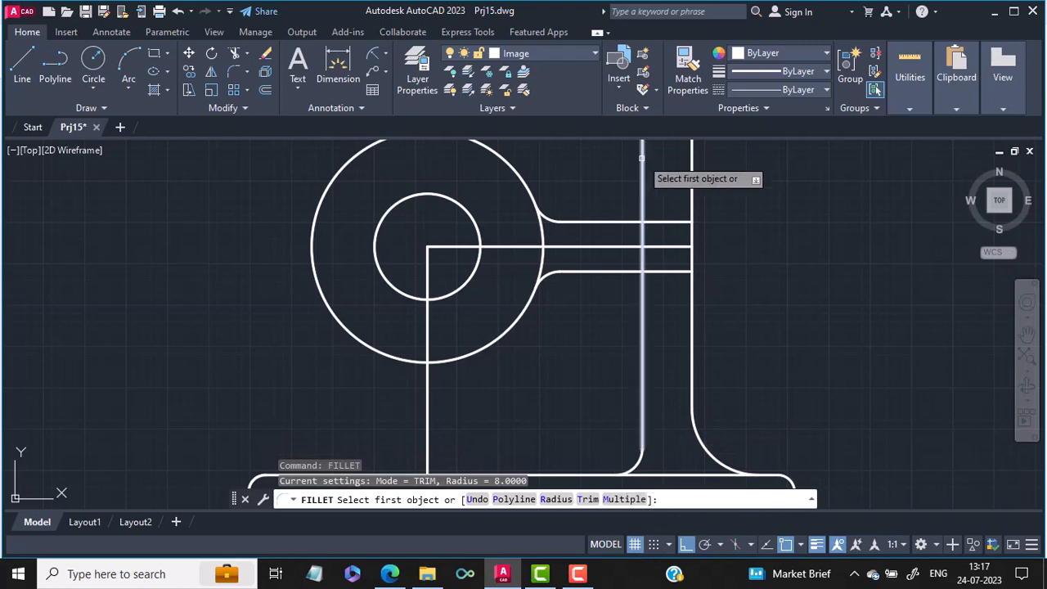
scroll(643, 163, "up", 1)
scroll(635, 181, "down", 3)
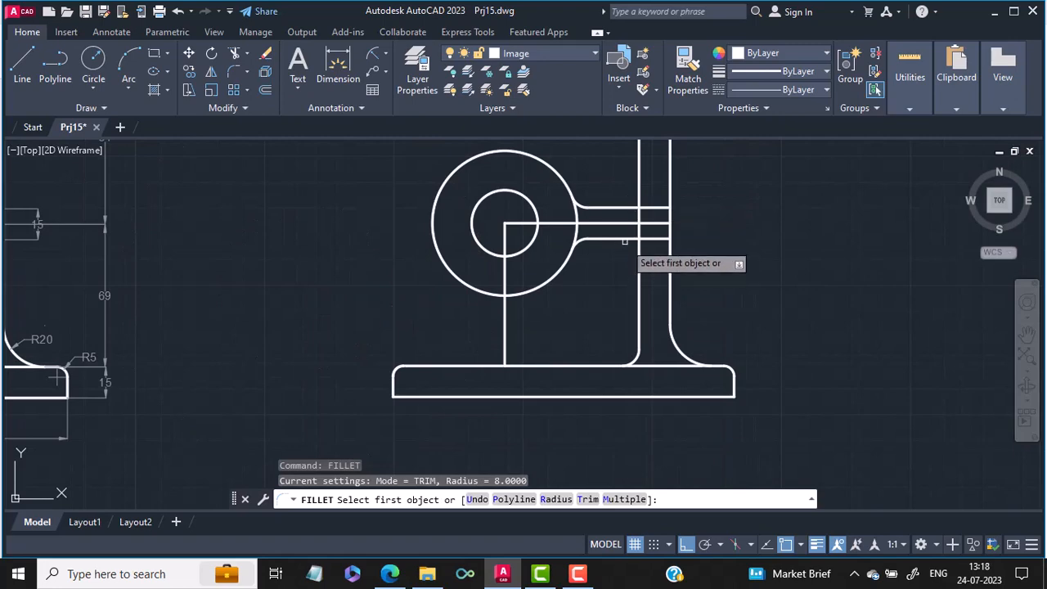
left_click(623, 204)
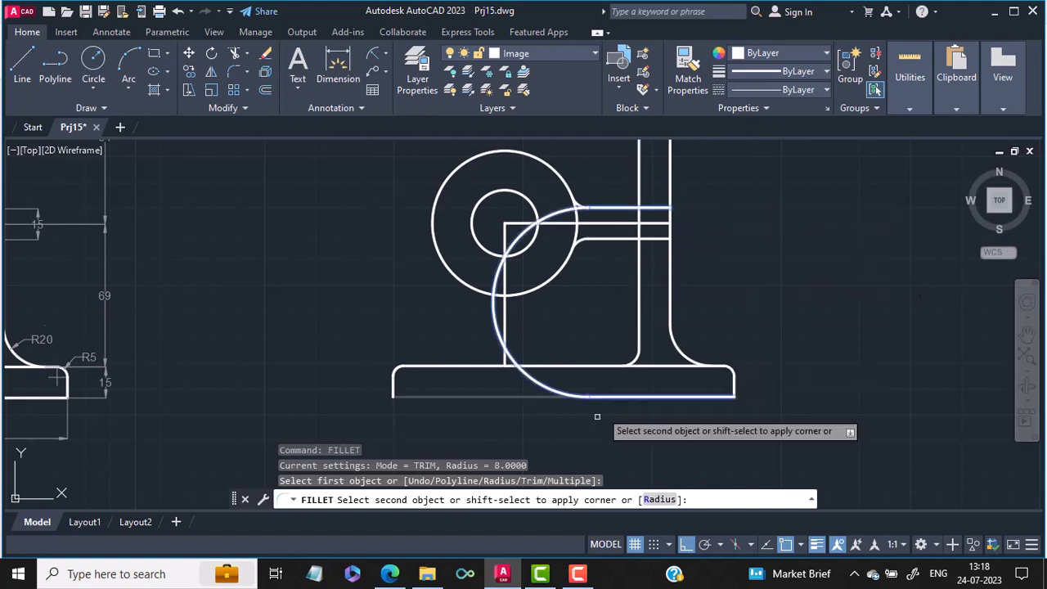
key("Escape")
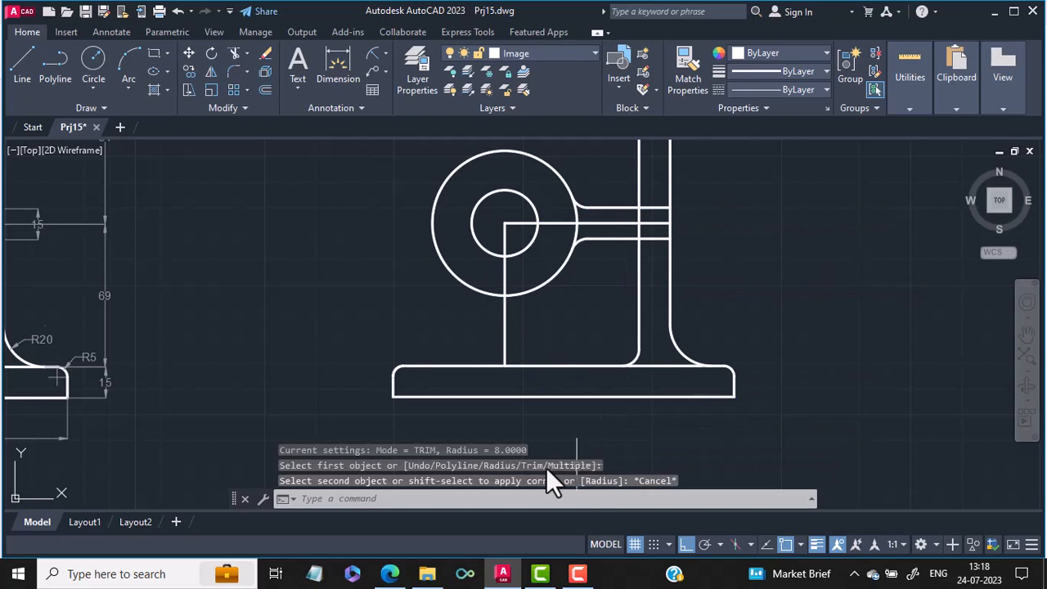
Set Fillet to No trim and round the column's inner line to the upper and lower arm lines with radius 8
key("Return")
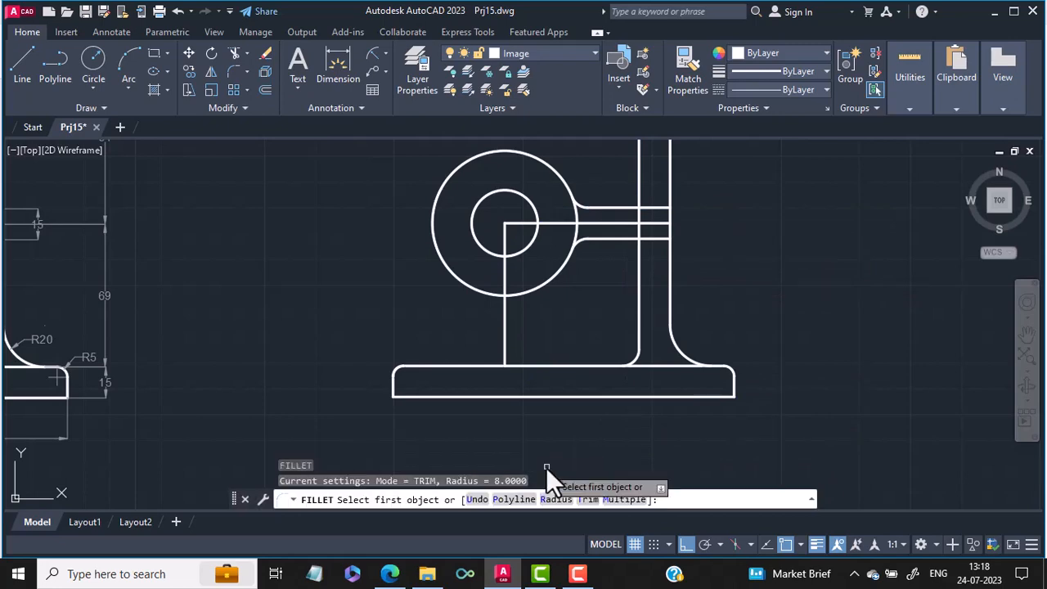
left_click(586, 500)
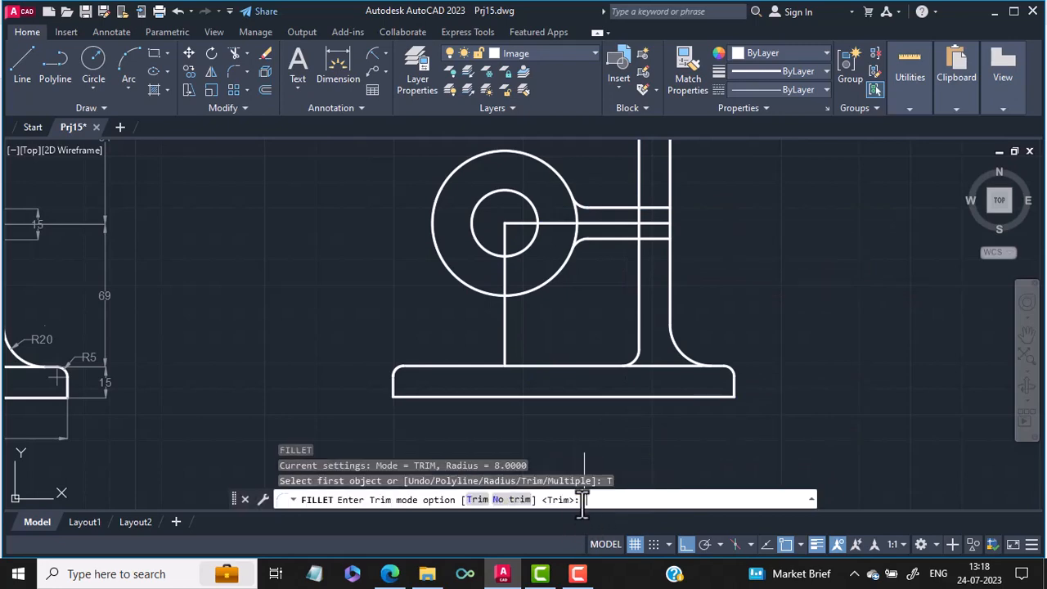
left_click(504, 500)
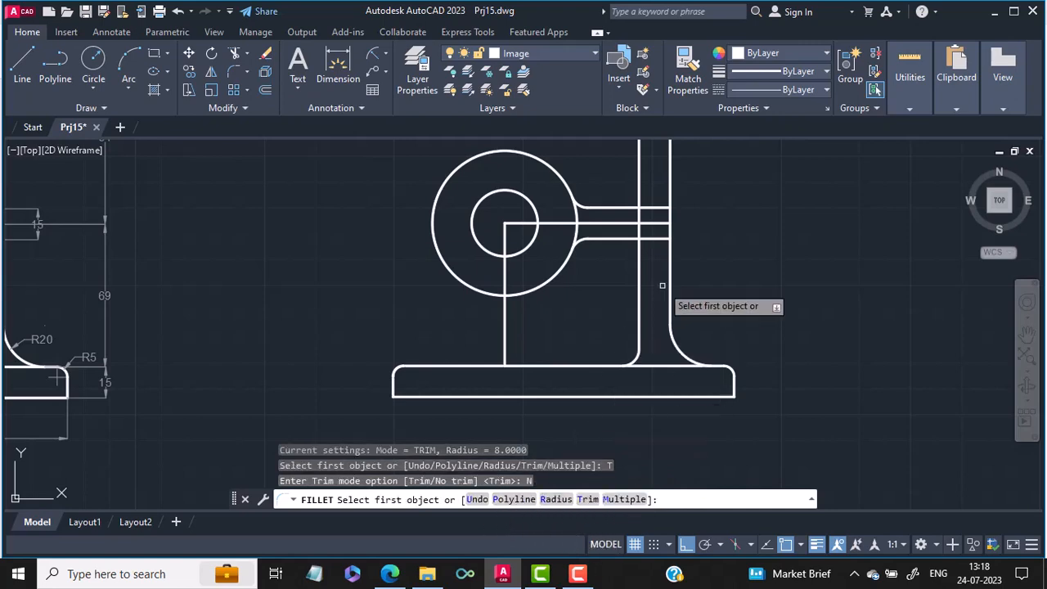
left_click(615, 205)
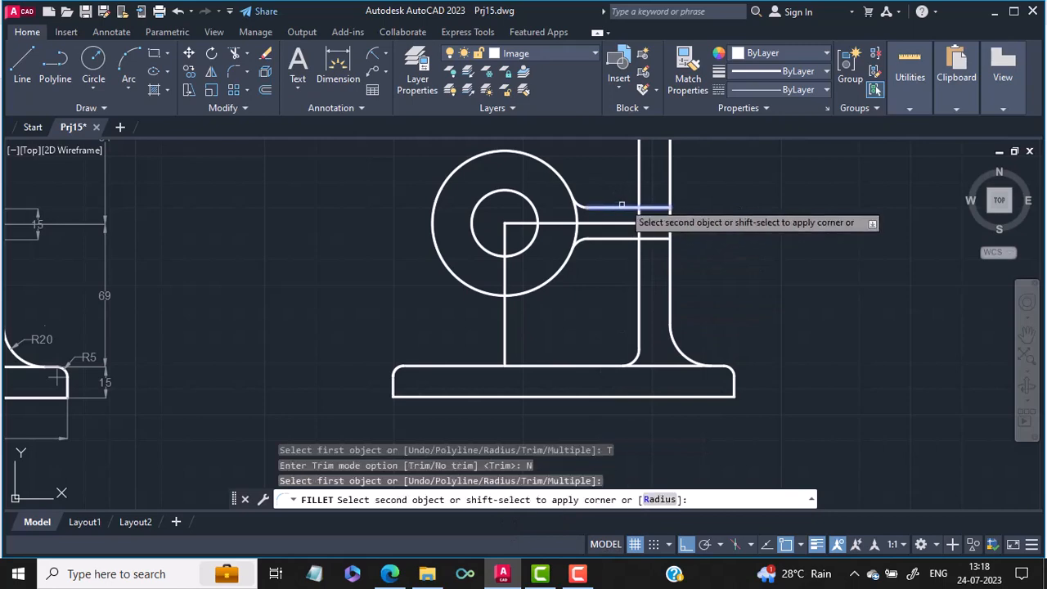
left_click(640, 187)
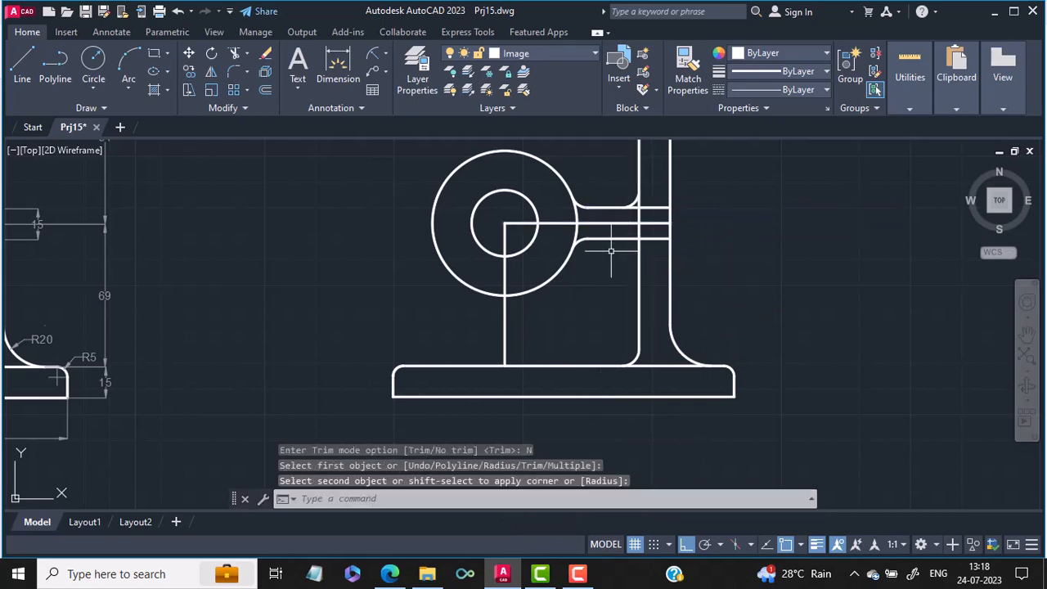
key("Return")
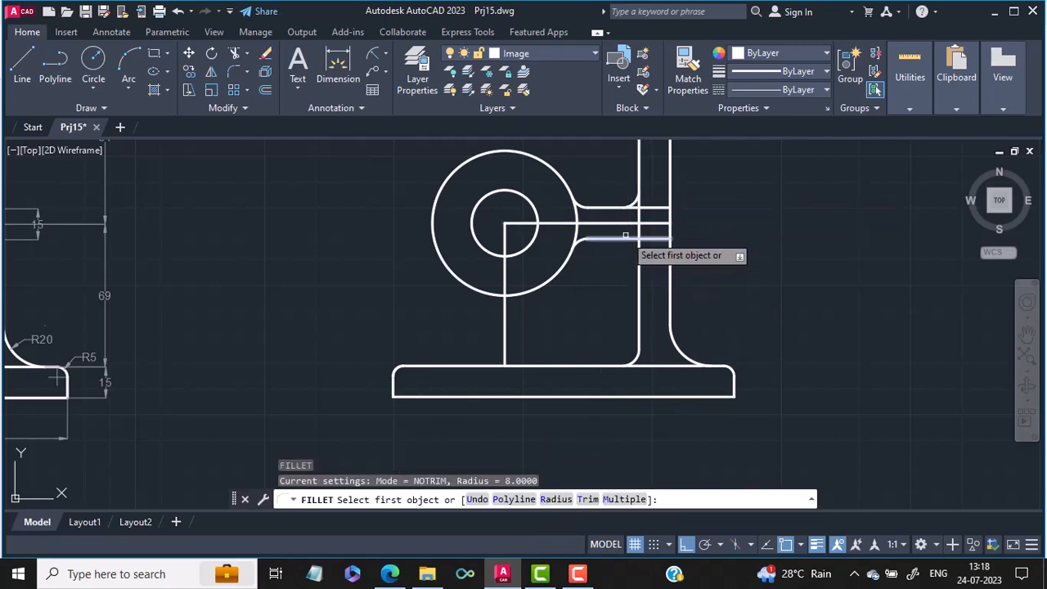
left_click(619, 238)
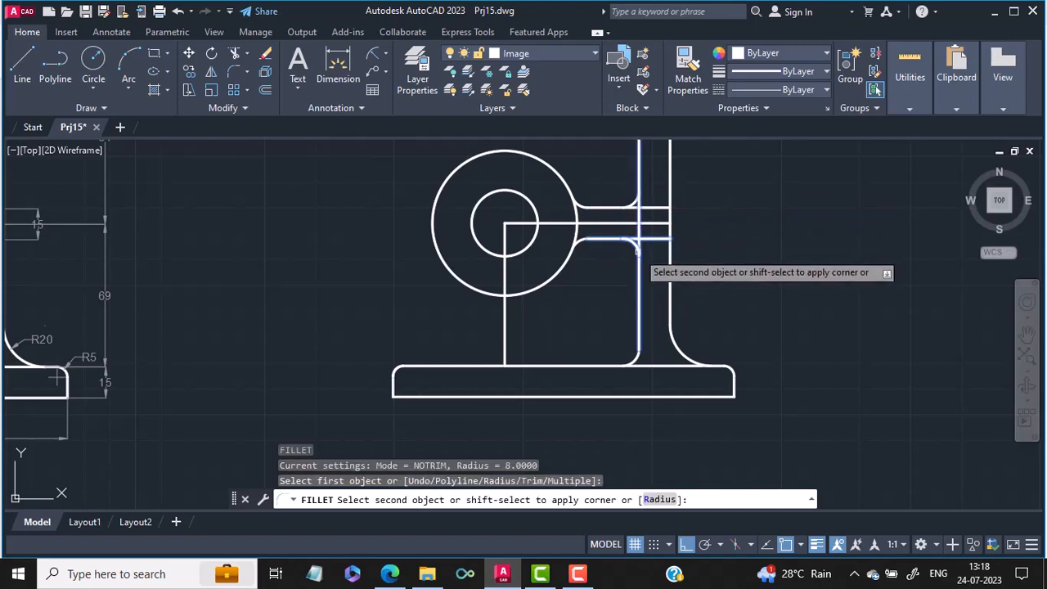
left_click(639, 250)
Trim the leftover arm line ends and the column's inner line segments between the two radius 8 corner fillets
scroll(654, 215, "up", 5)
scroll(641, 223, "down", 3)
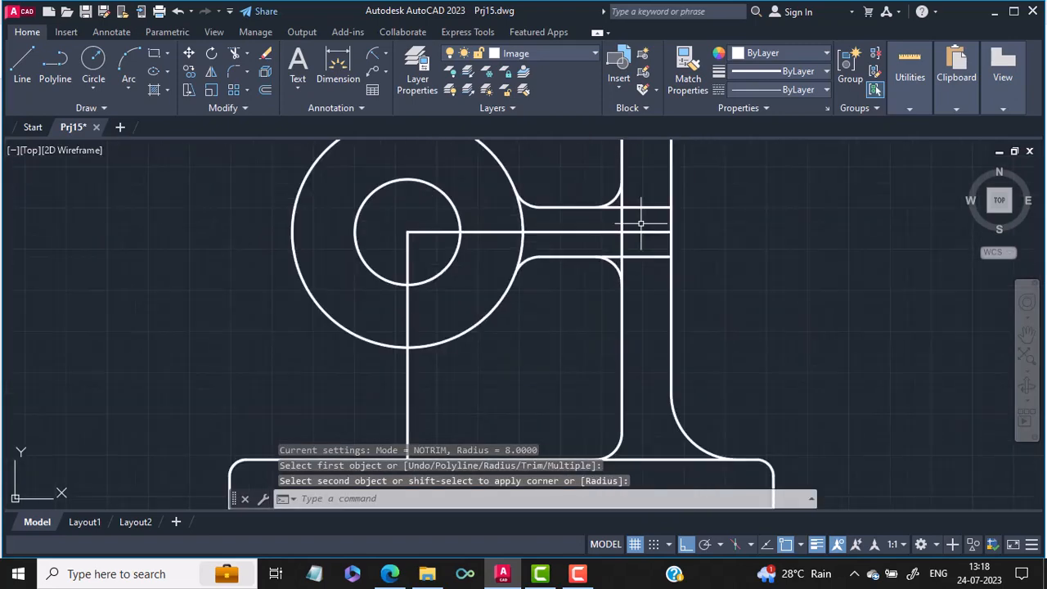
type("trim")
key("Return")
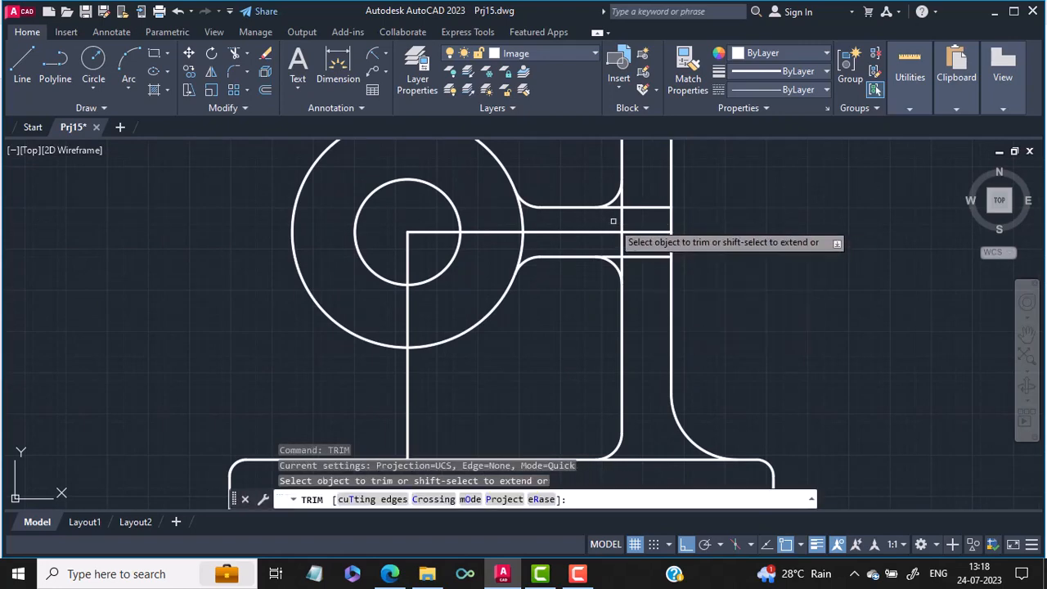
scroll(619, 218, "up", 2)
scroll(619, 218, "up", 2)
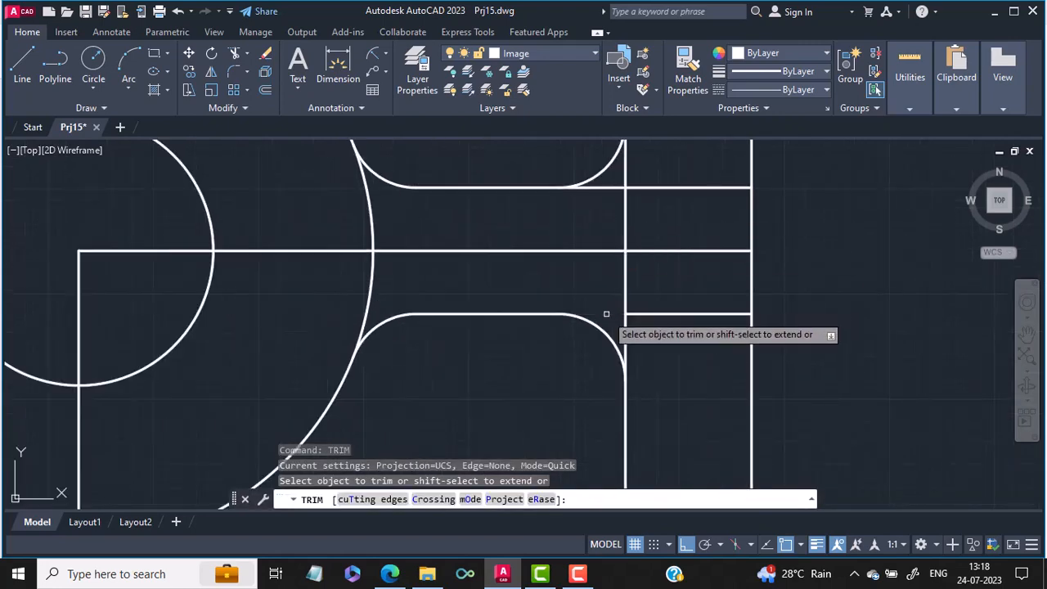
left_click(613, 280)
left_click(644, 313)
left_click(625, 291)
middle_click_drag(631, 243, 622, 336)
left_click(612, 252)
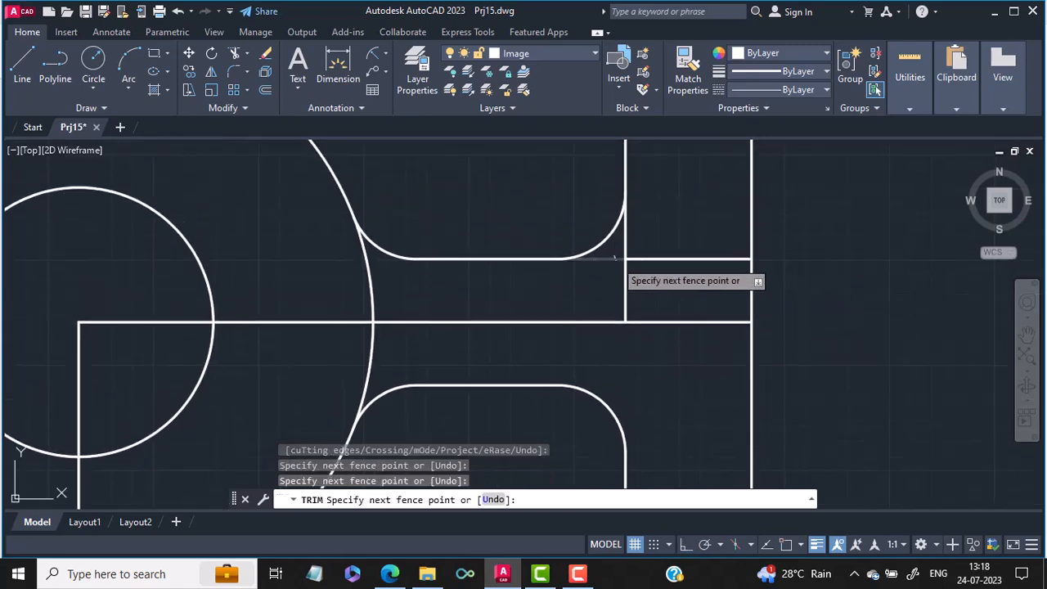
key("Return")
left_click(624, 267)
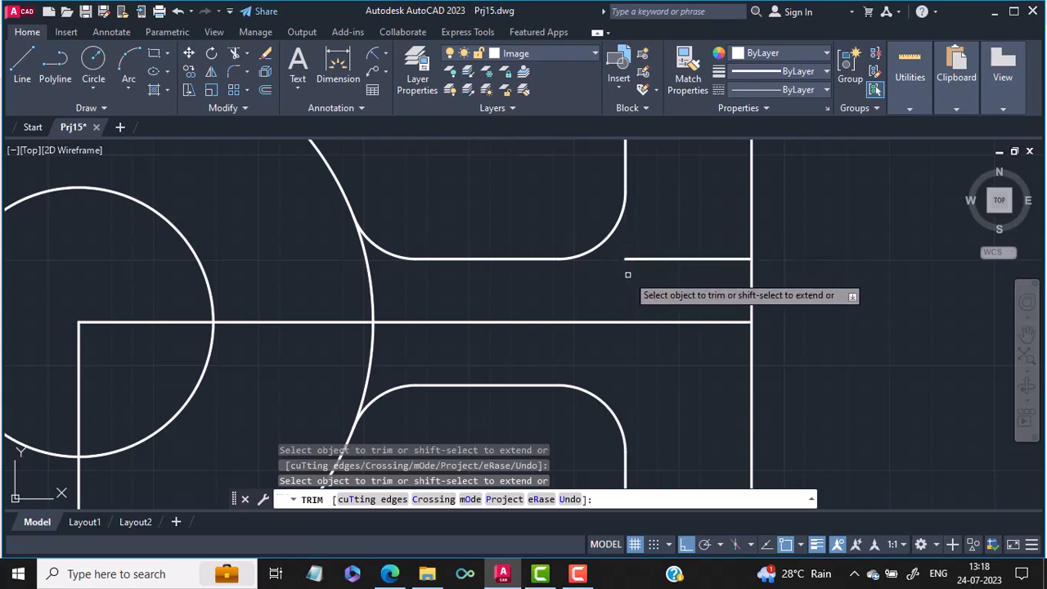
Trim away the horizontal centre line and the large circle's arc across the arm opening
scroll(646, 259, "down", 3)
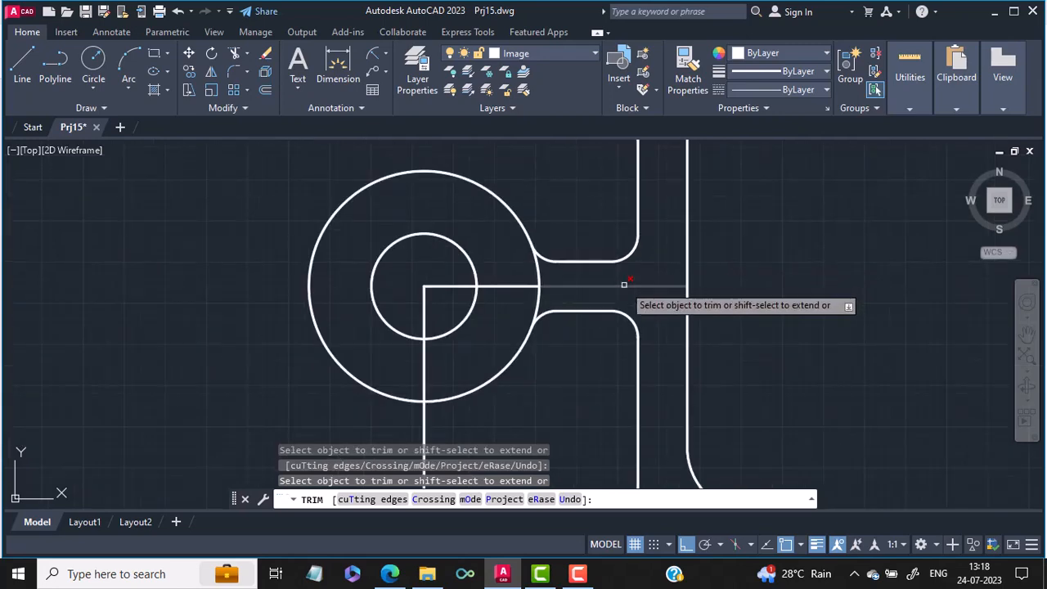
left_click(538, 266)
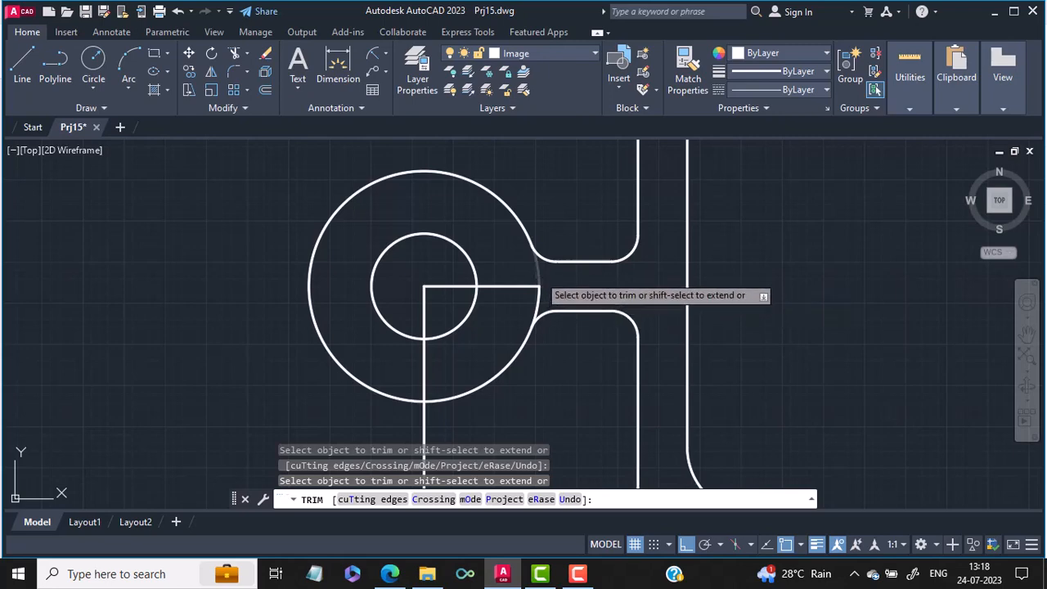
left_click(527, 287)
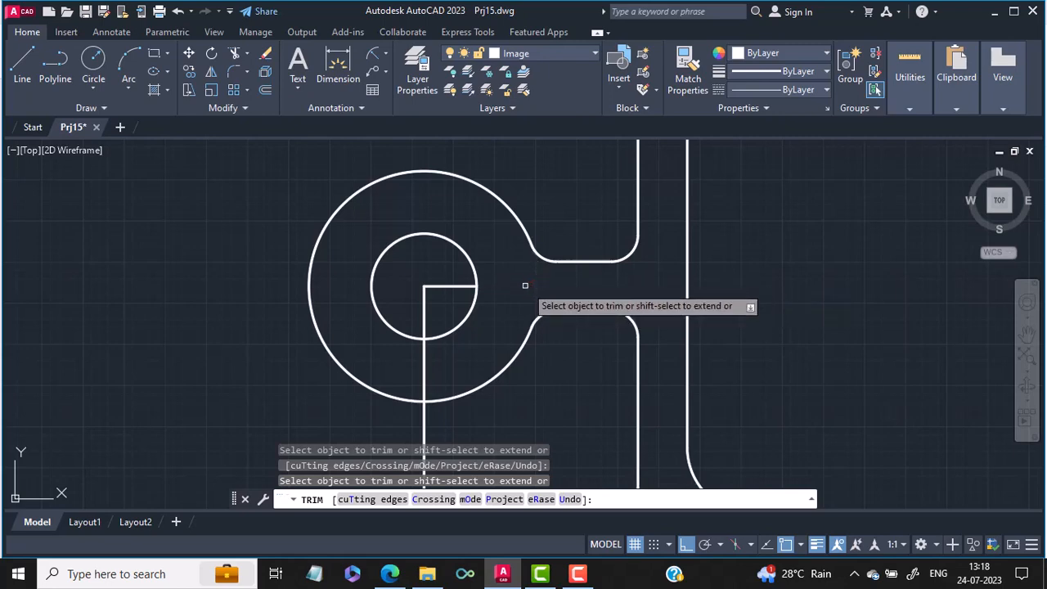
left_click(436, 286)
Examine the R70 arc joining the upper and lower bosses in the dimensioned reference drawing
scroll(568, 286, "down", 3)
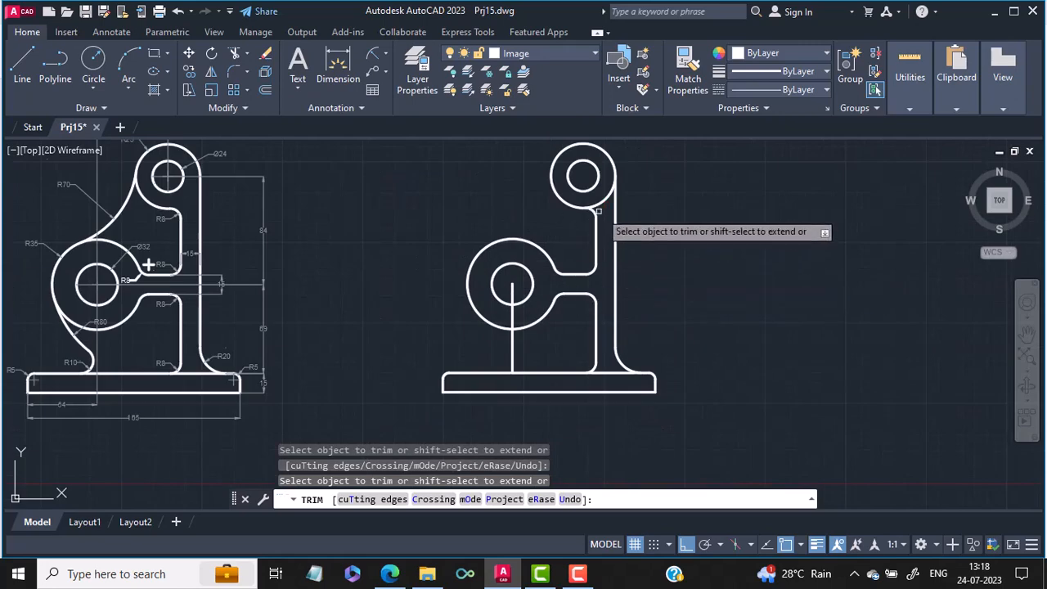
middle_click_drag(627, 206, 619, 278)
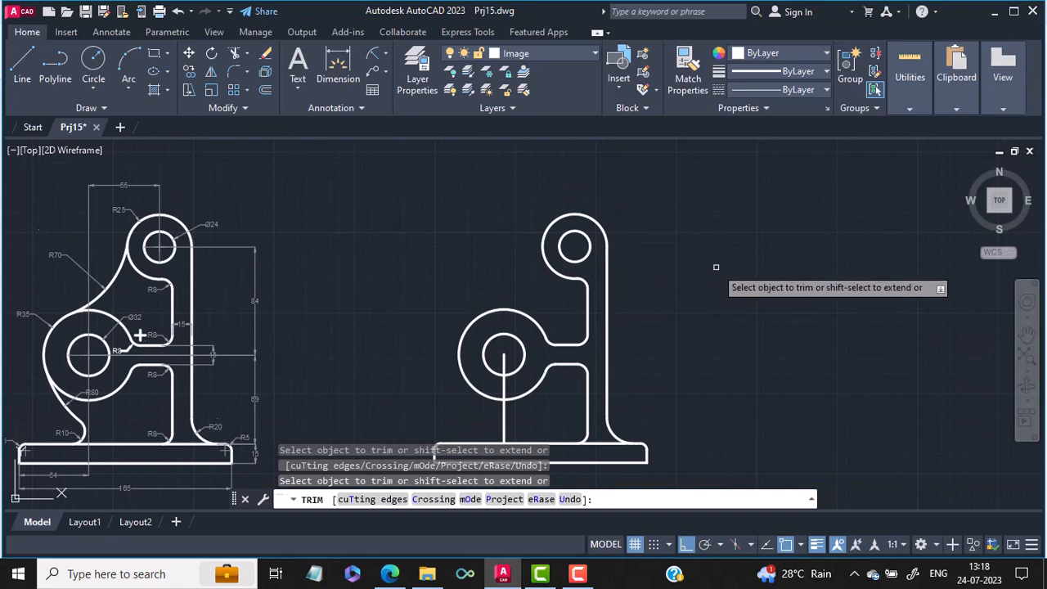
mouse_move(527, 314)
middle_mouse_down()
mouse_move(565, 303)
mouse_move(700, 306)
middle_mouse_up()
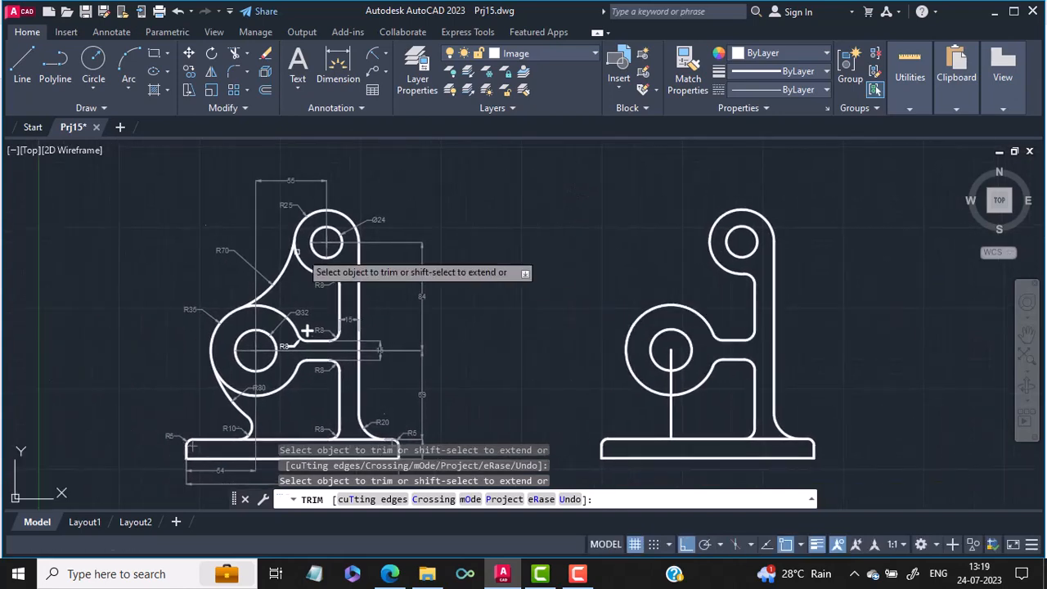
scroll(250, 273, "up", 4)
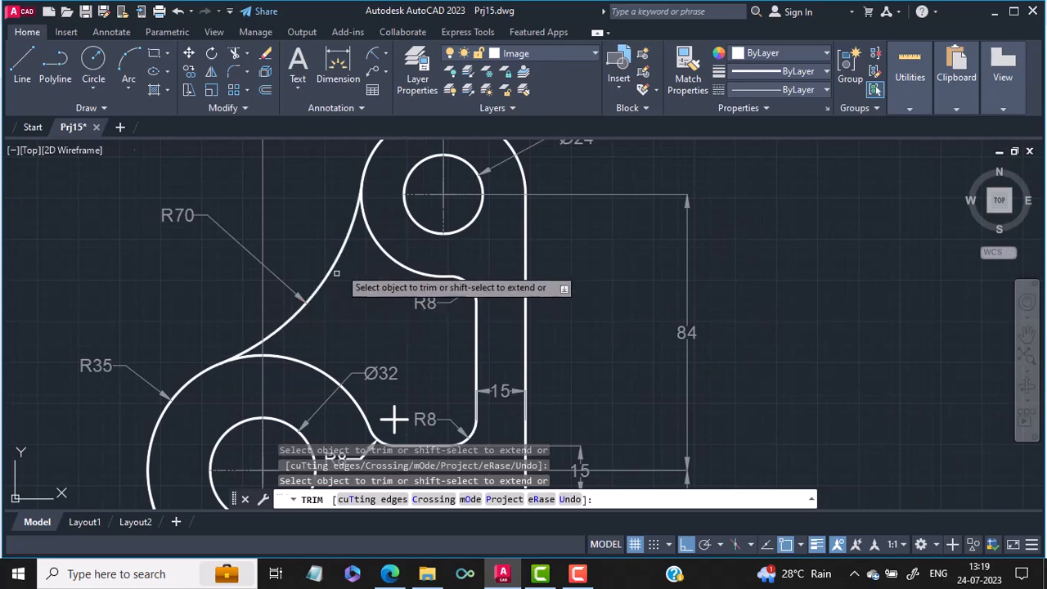
Draw a radius 70 circle tangent to the lower boss's outer circle and the upper boss's outer arc using Tan, Tan, Radius
scroll(323, 315, "down", 2)
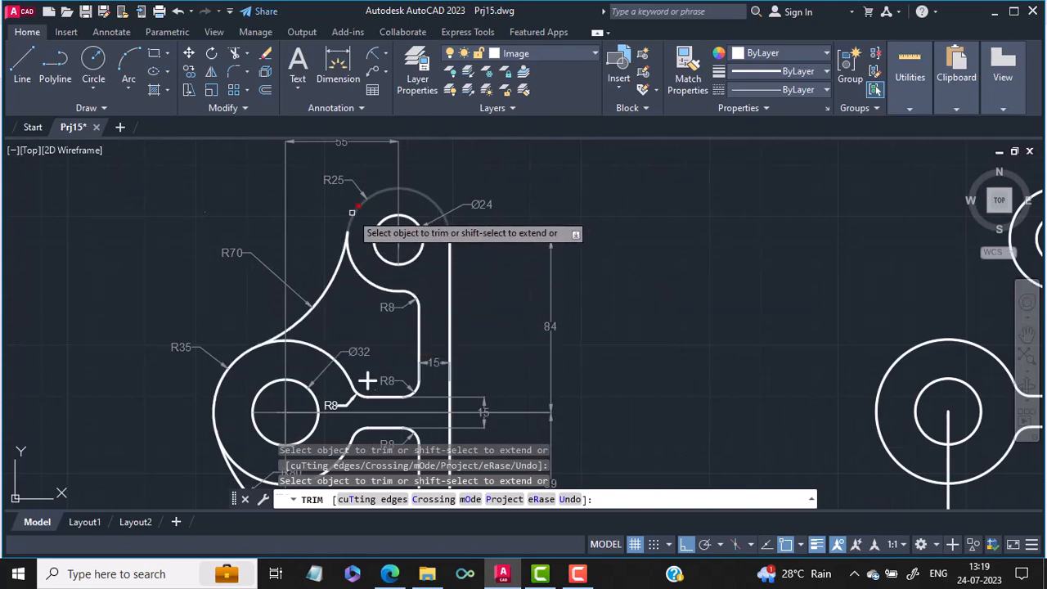
middle_click_drag(508, 289, 193, 295)
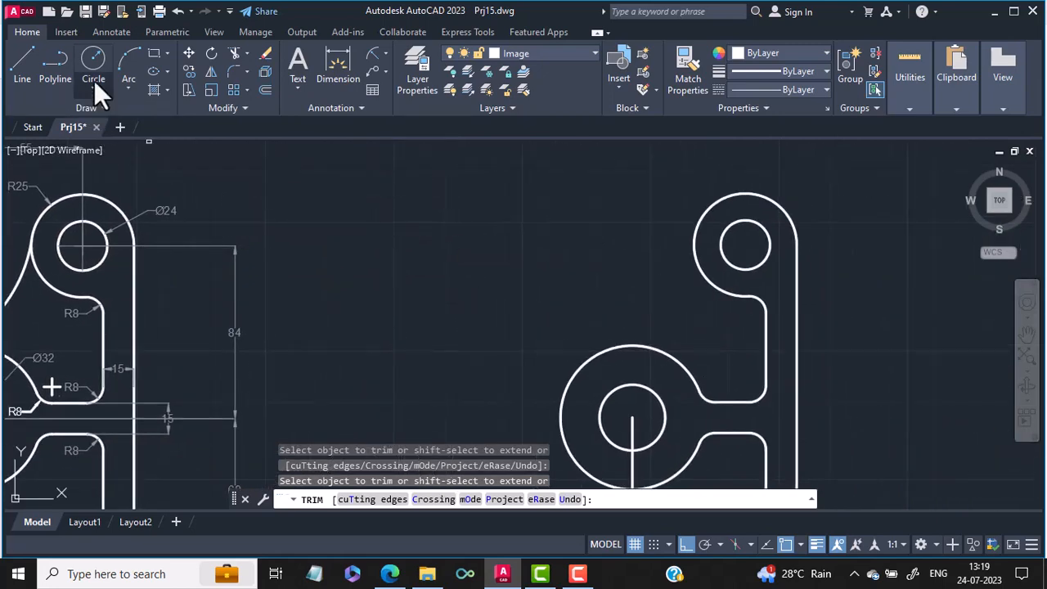
key("Escape")
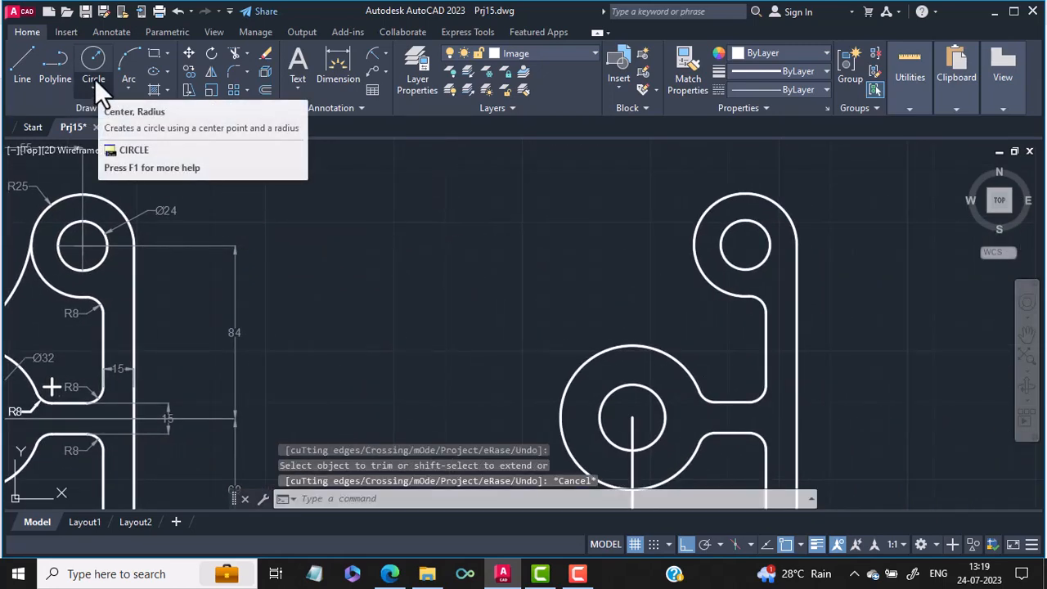
left_click(95, 80)
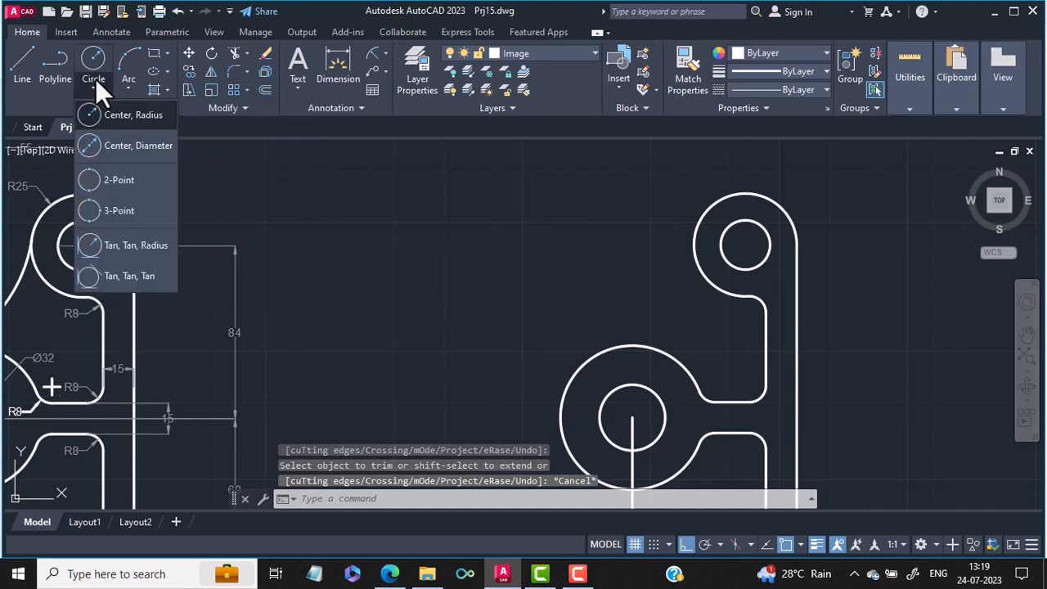
left_click(141, 247)
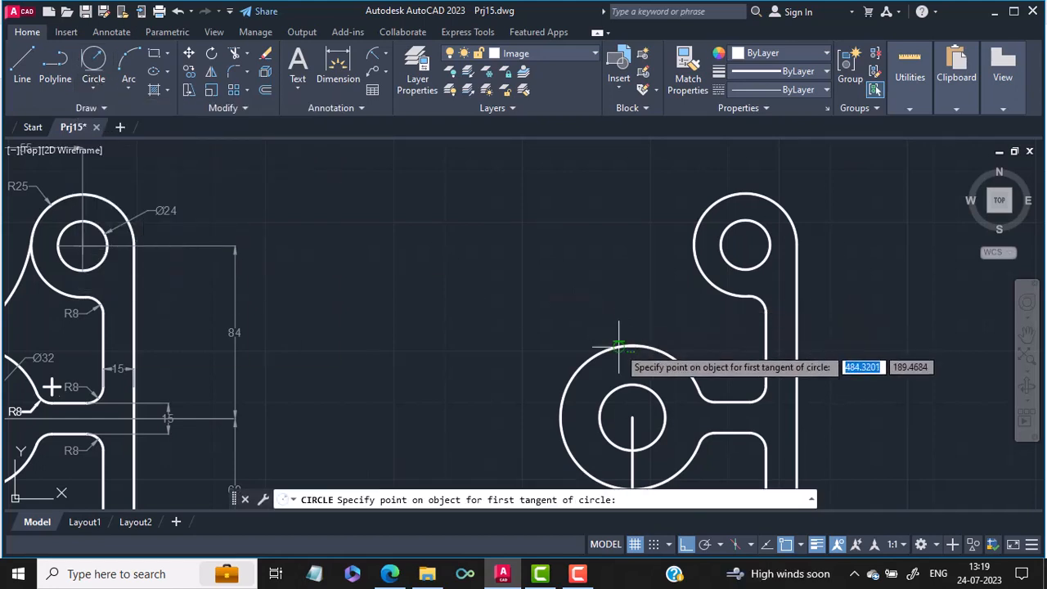
left_click(618, 348)
left_click(700, 266)
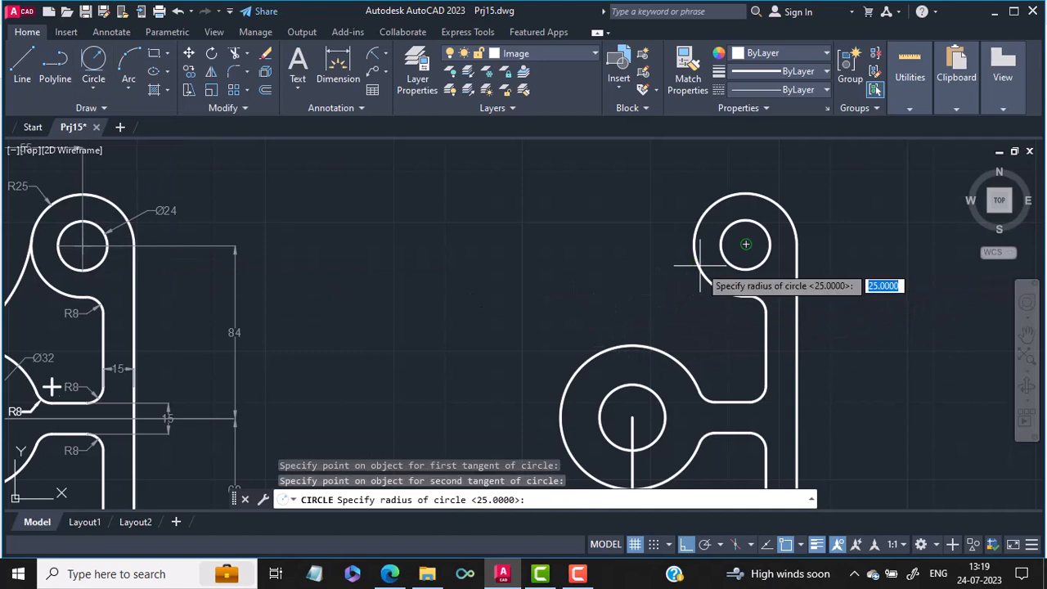
type("70")
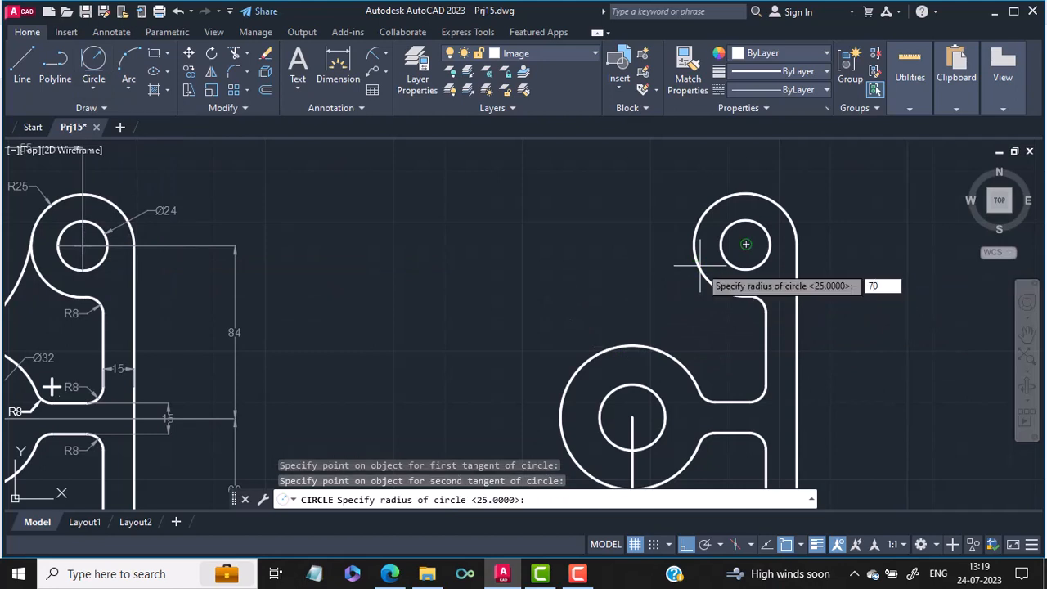
key("Return")
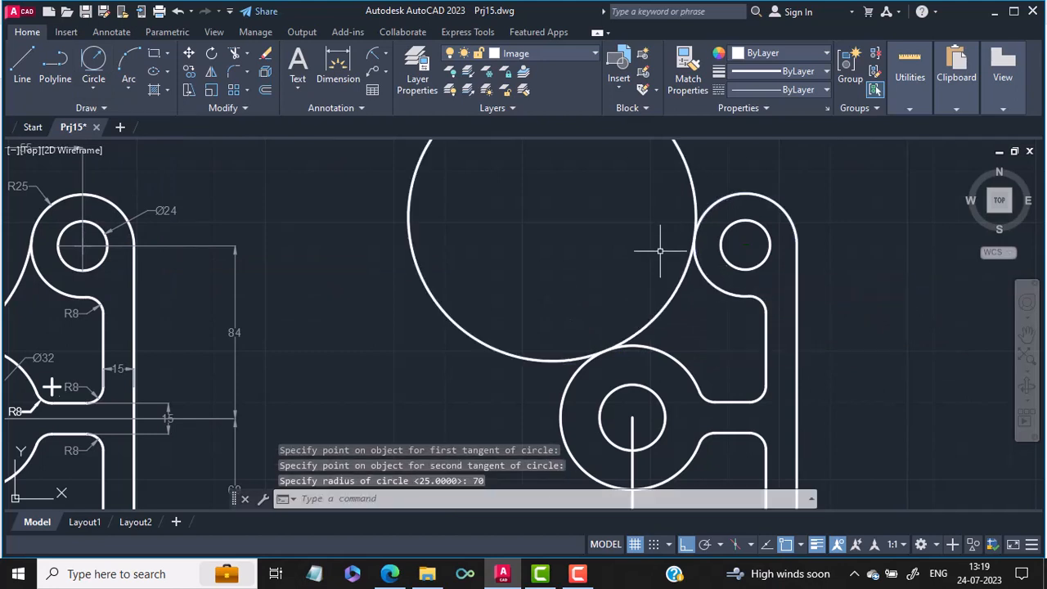
Trim away the radius 70 circle's outer portion, keeping only the arc between the two bosses
scroll(744, 258, "down", 4)
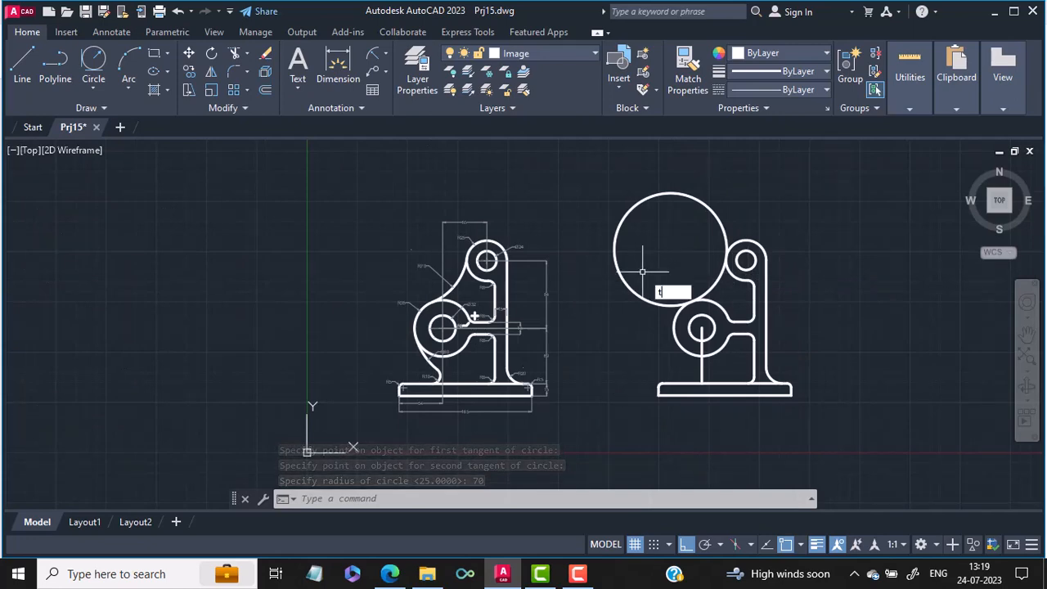
type("trim")
key("Return")
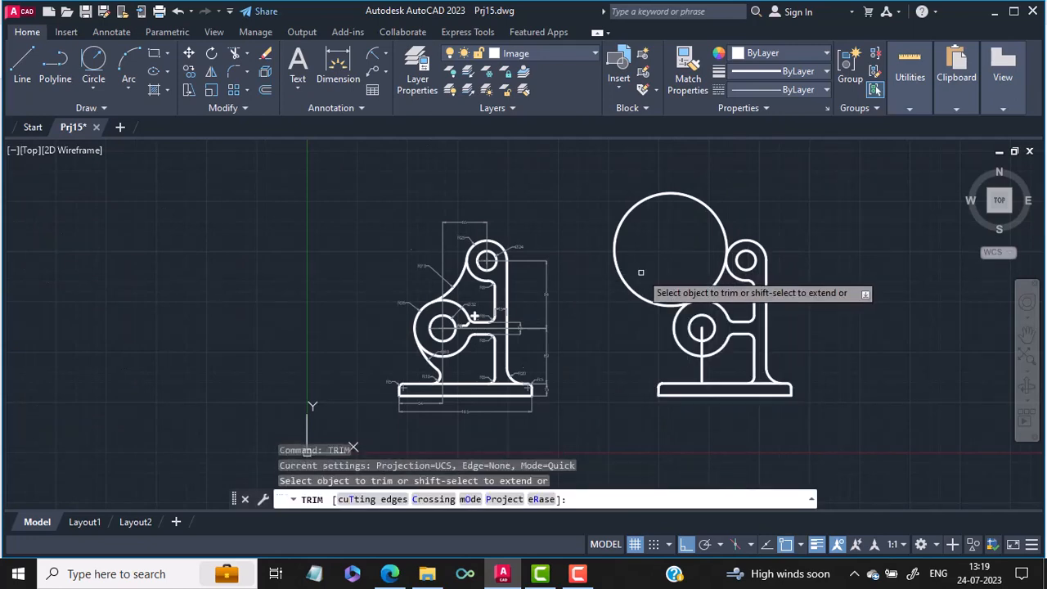
left_click(634, 290)
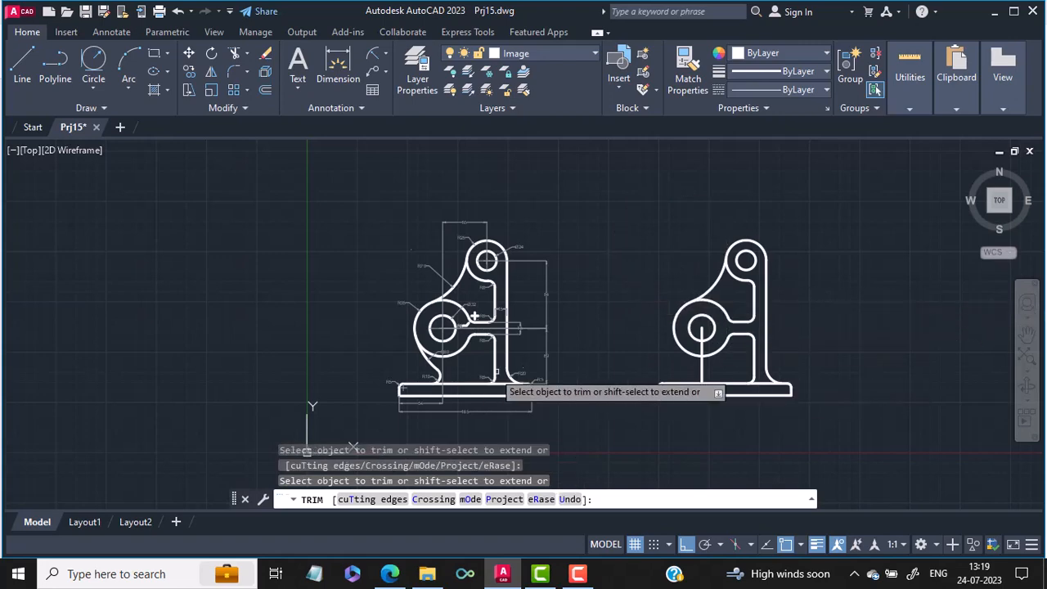
Draw a radius 80 circle tangent to the lower boss's outer circle and the base's upper line using Tan, Tan, Radius
scroll(494, 366, "up", 4)
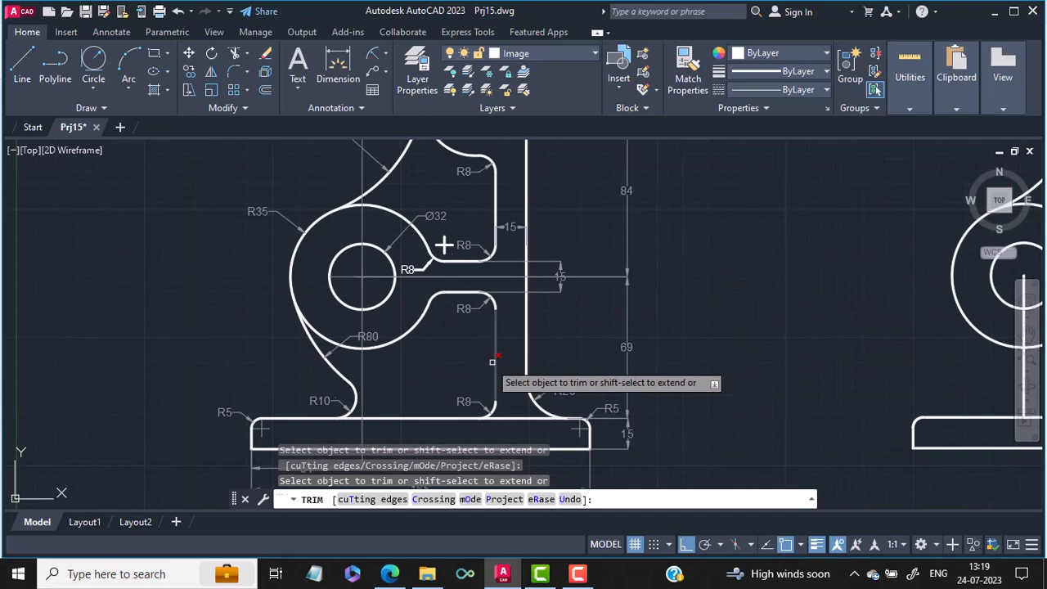
scroll(323, 364, "up", 4)
scroll(360, 374, "down", 3)
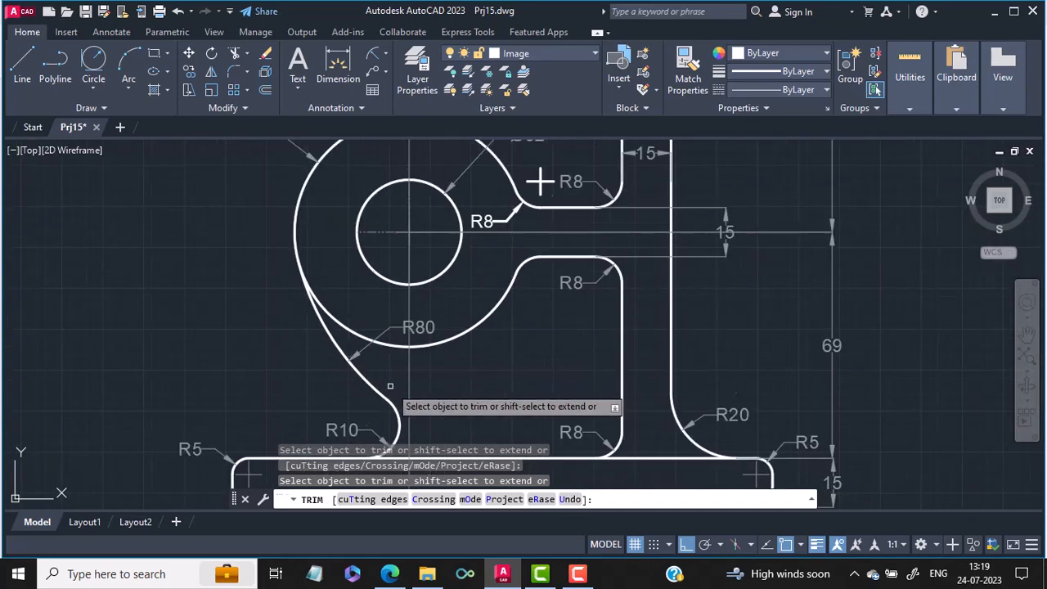
middle_click_drag(390, 385, 416, 353)
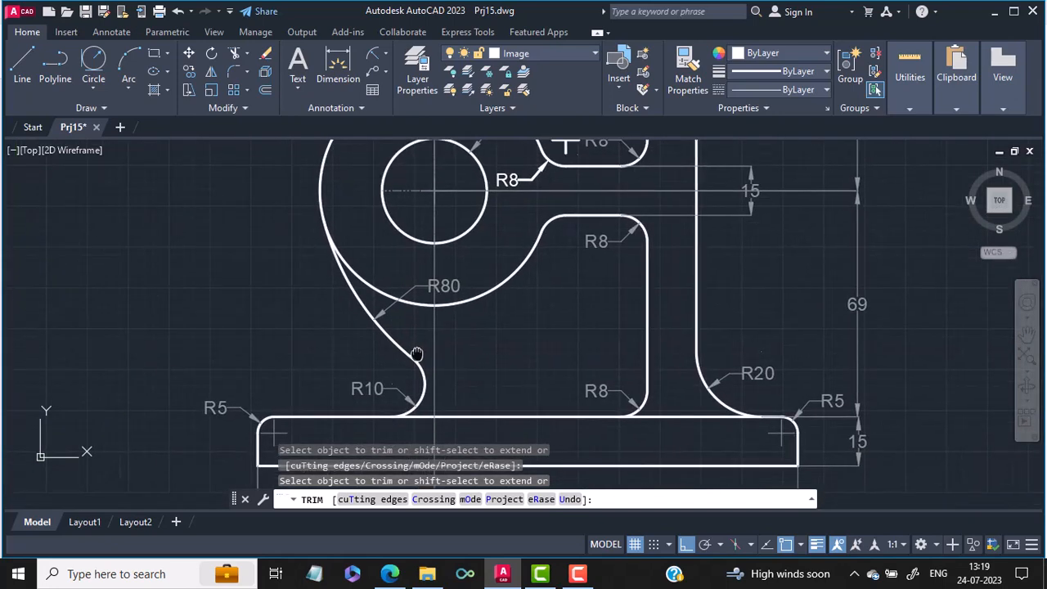
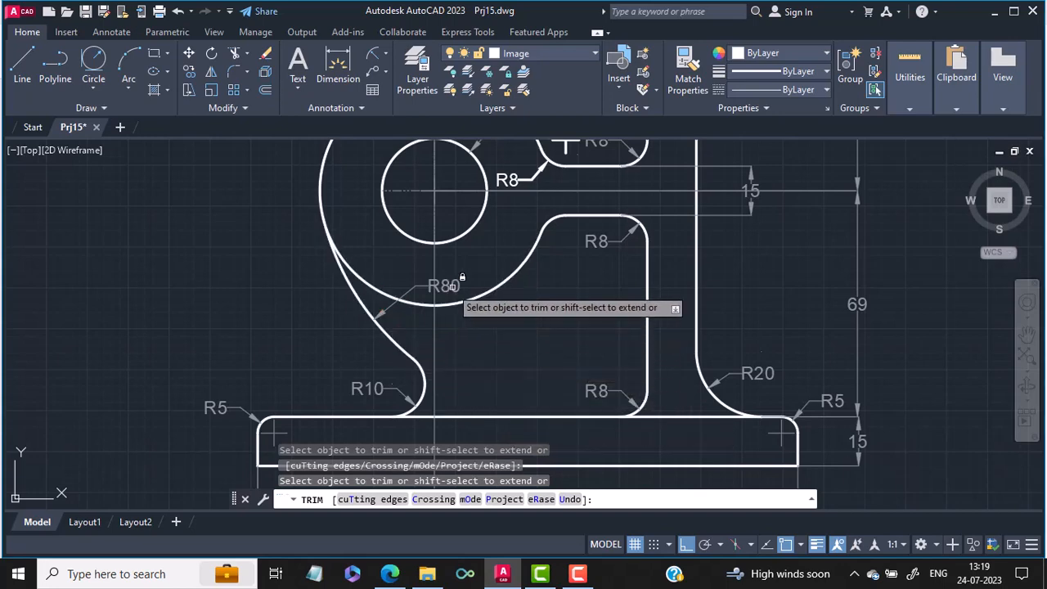
middle_click_drag(587, 324, 8, 351)
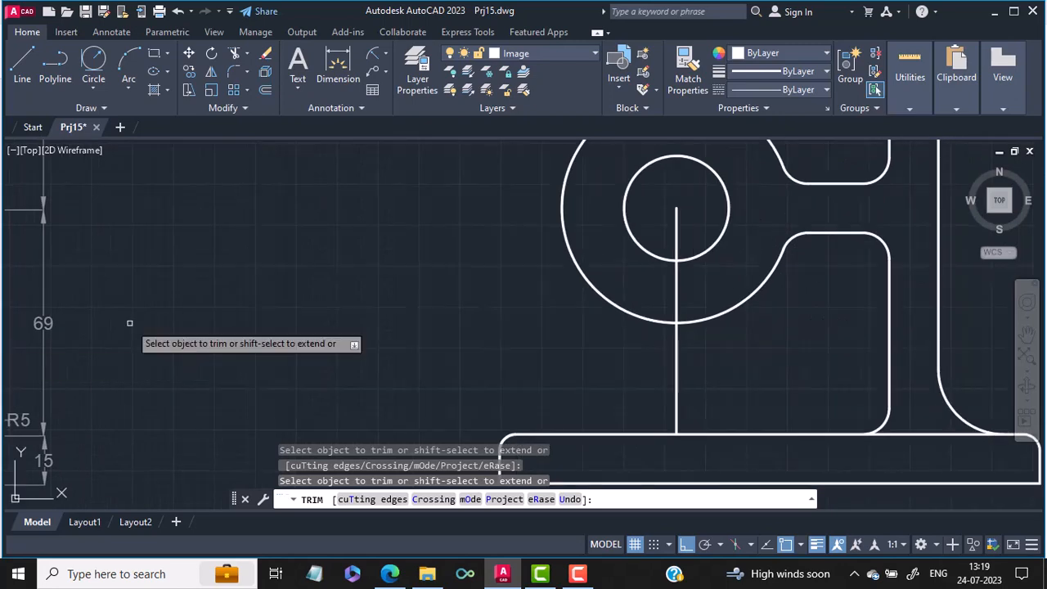
left_click(88, 89)
left_click(137, 244)
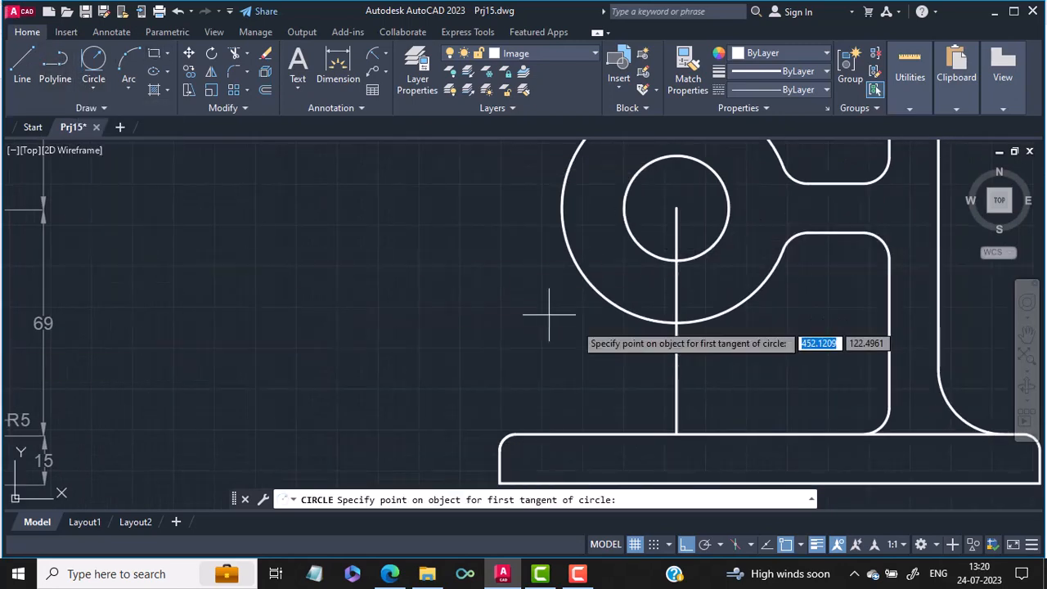
left_click(640, 317)
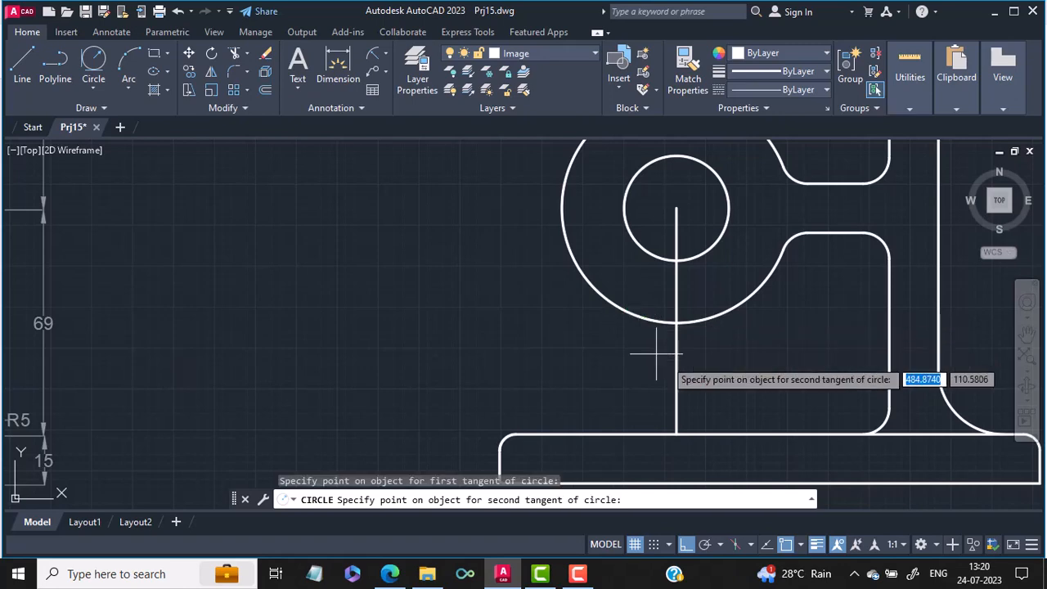
left_click(704, 435)
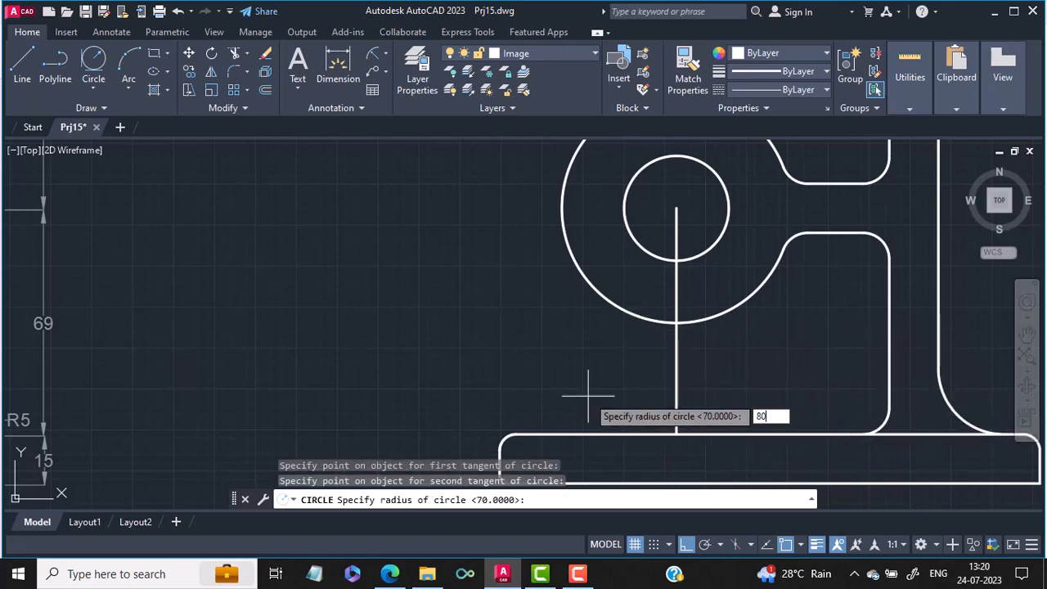
key("Return")
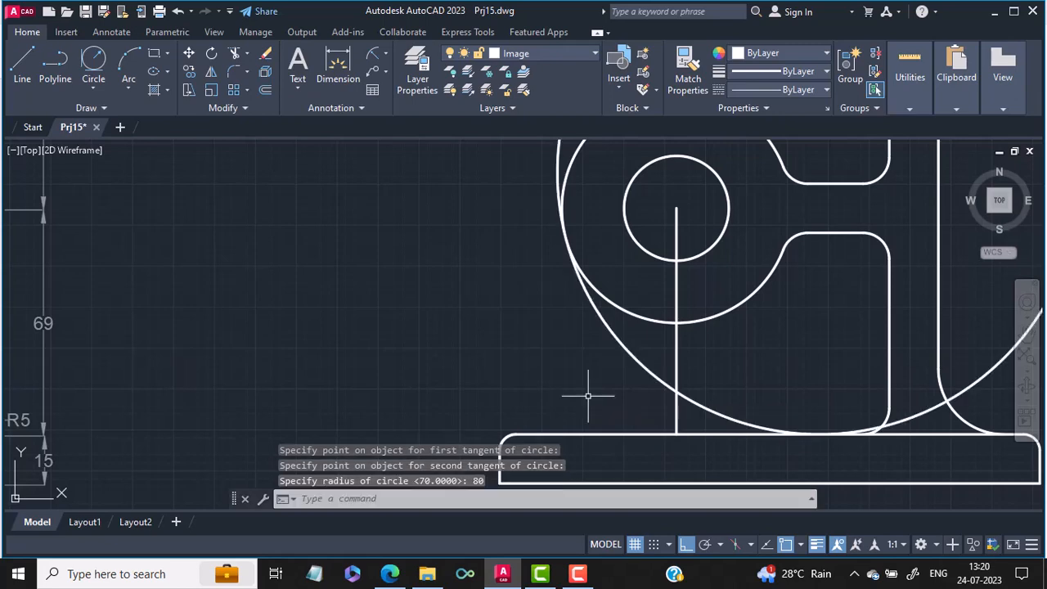
Erase the vertical centre line running from the lower boss's centre down to the base
scroll(587, 396, "down", 2)
scroll(485, 395, "down", 2)
mouse_move(507, 402)
middle_mouse_down()
mouse_move(668, 412)
mouse_move(588, 349)
middle_mouse_up()
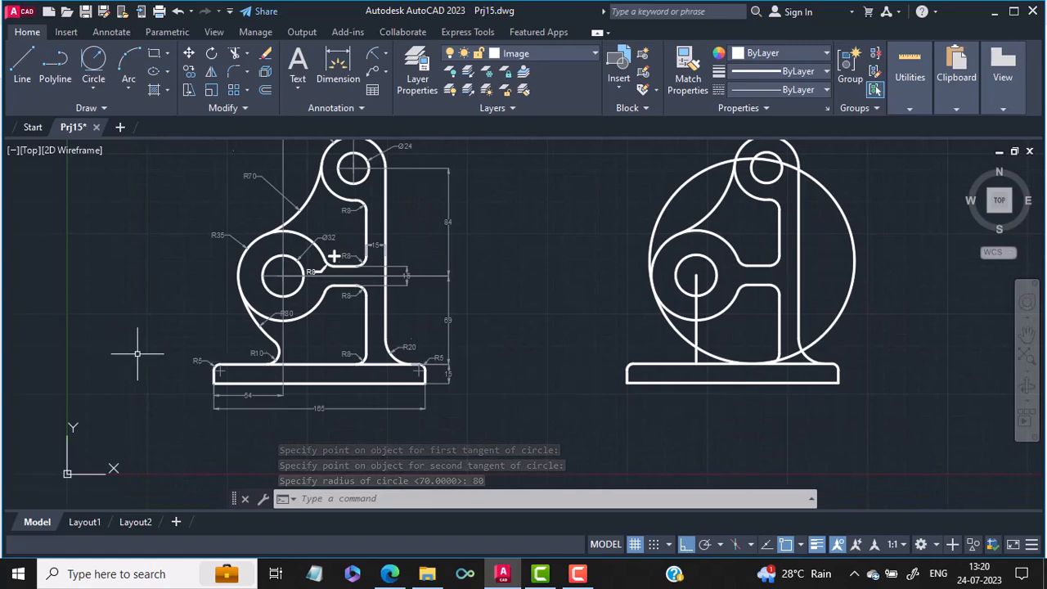
scroll(278, 376, "up", 4)
scroll(286, 376, "down", 2)
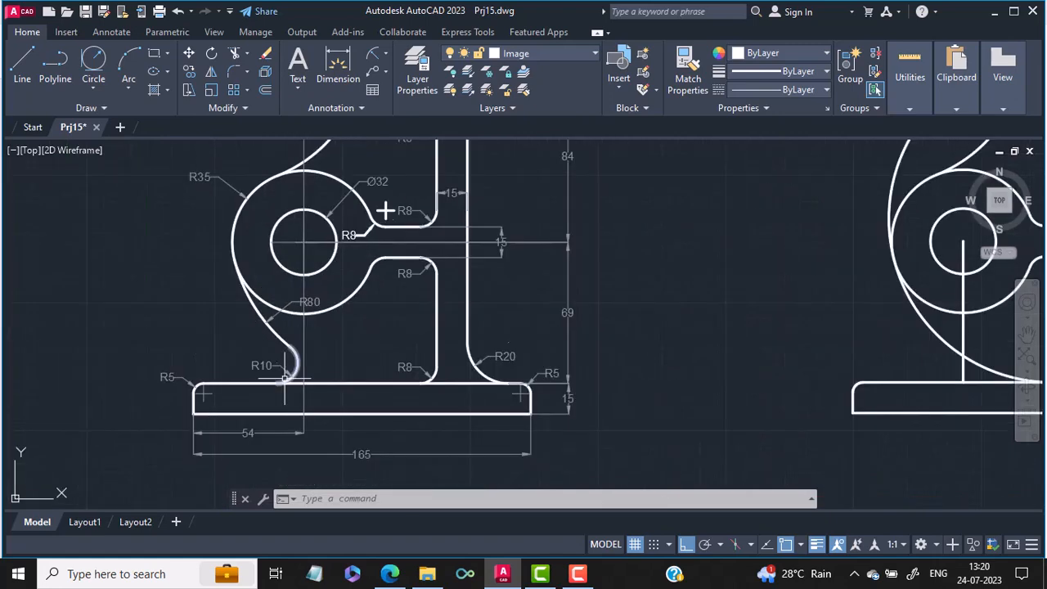
mouse_move(512, 391)
middle_mouse_down()
mouse_move(218, 362)
mouse_move(315, 376)
middle_mouse_up()
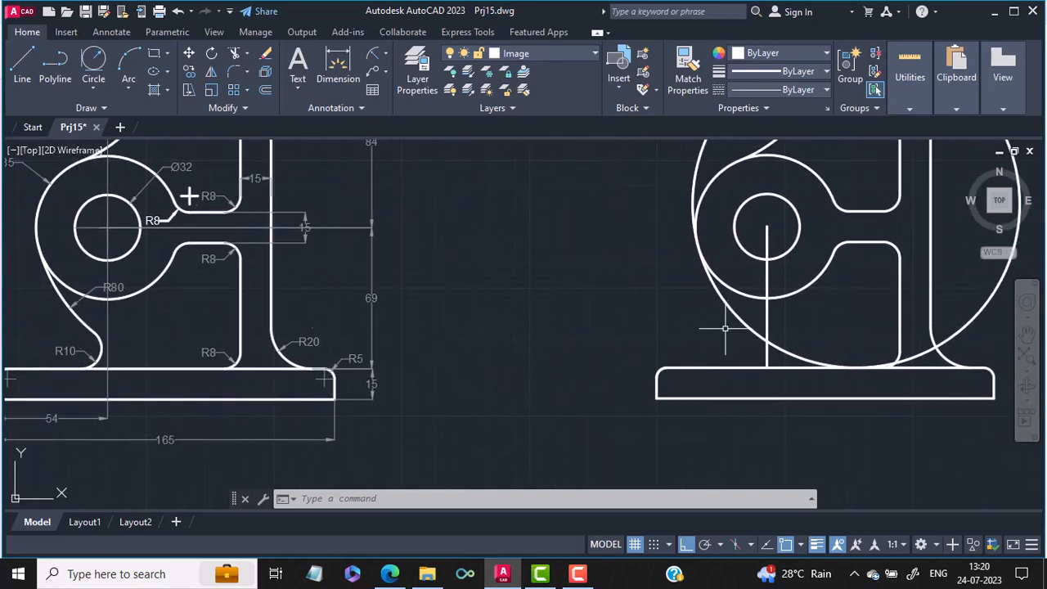
type("e")
key("Return")
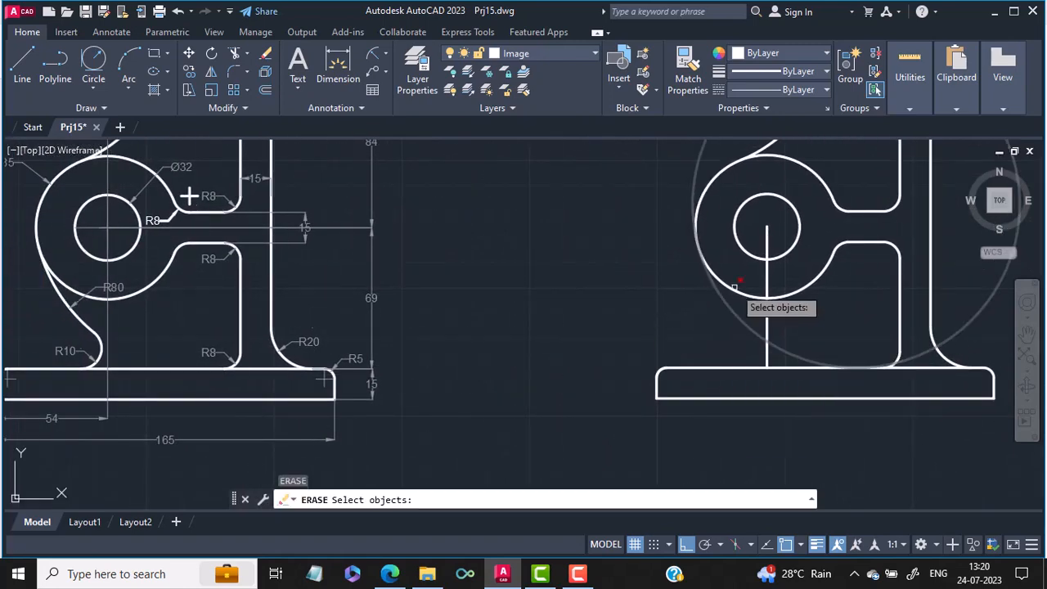
left_click(768, 320)
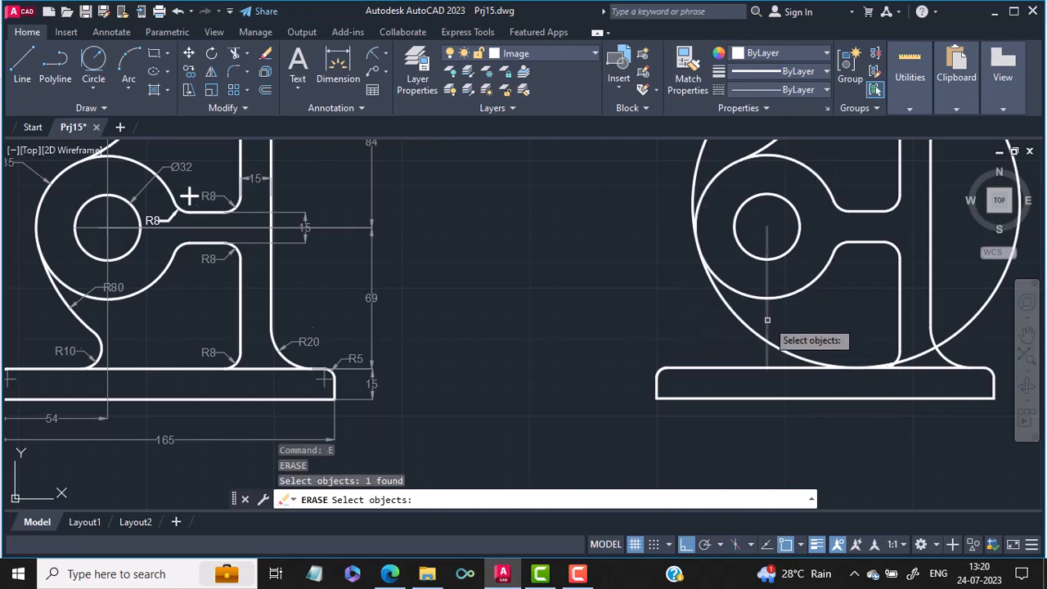
key("Return")
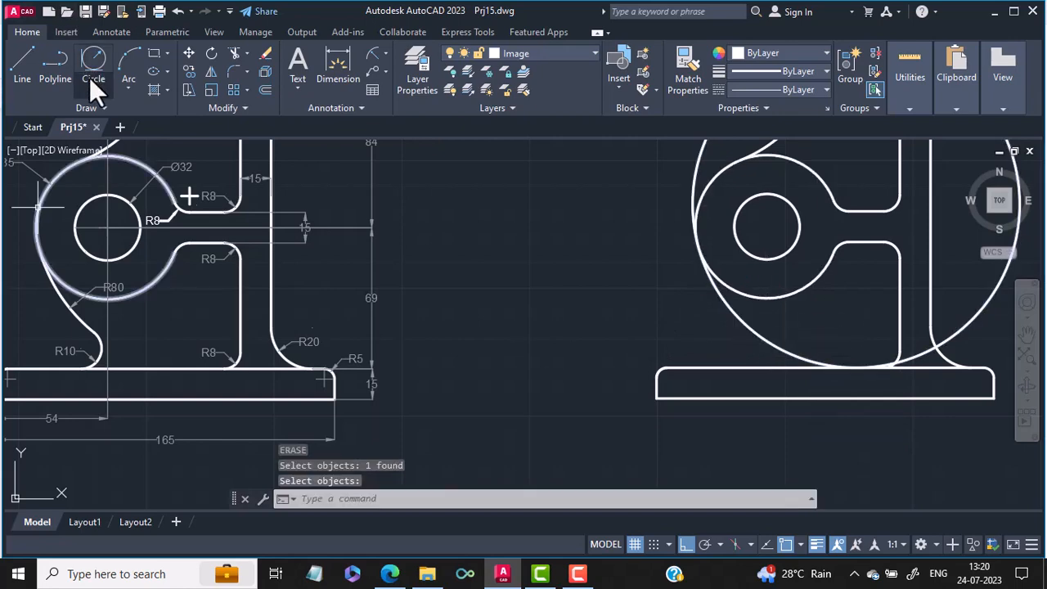
Draw a radius 10 circle tangent to the base's upper line and the radius 80 circle using Tan, Tan, Radius
left_click(92, 78)
left_click(115, 245)
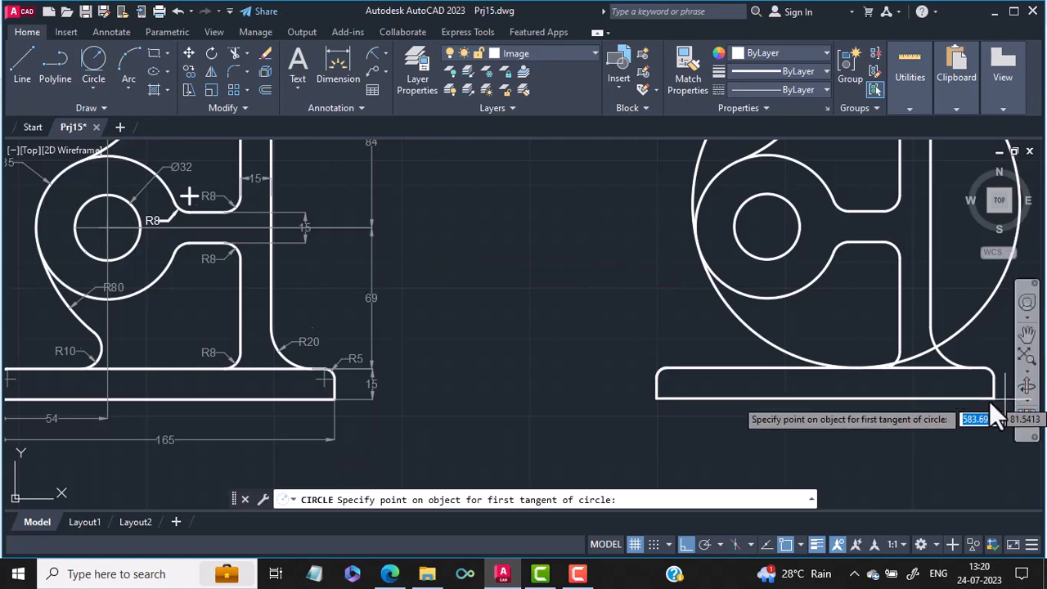
left_click(777, 369)
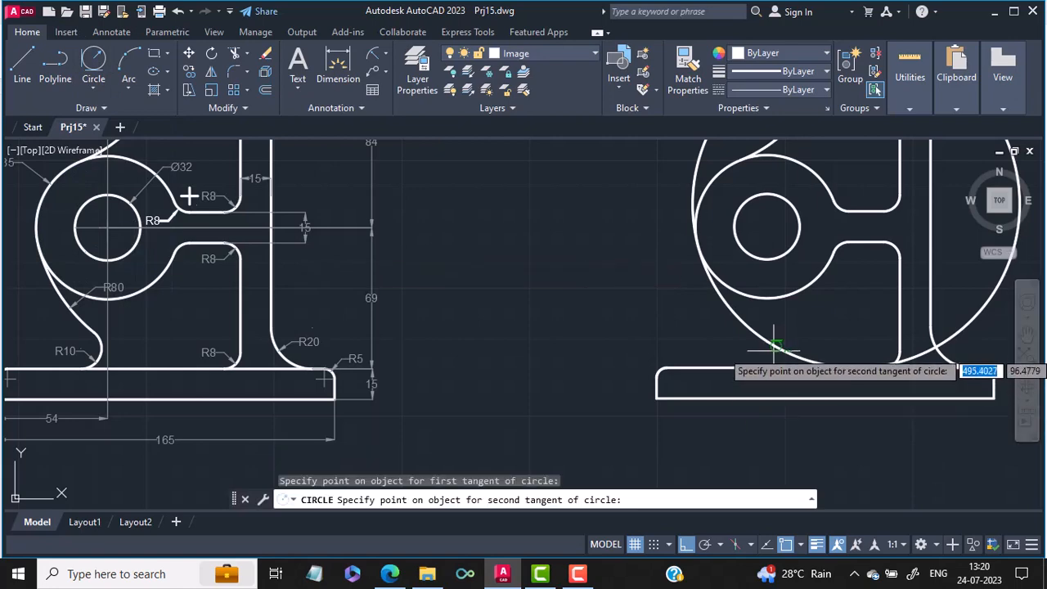
left_click(774, 348)
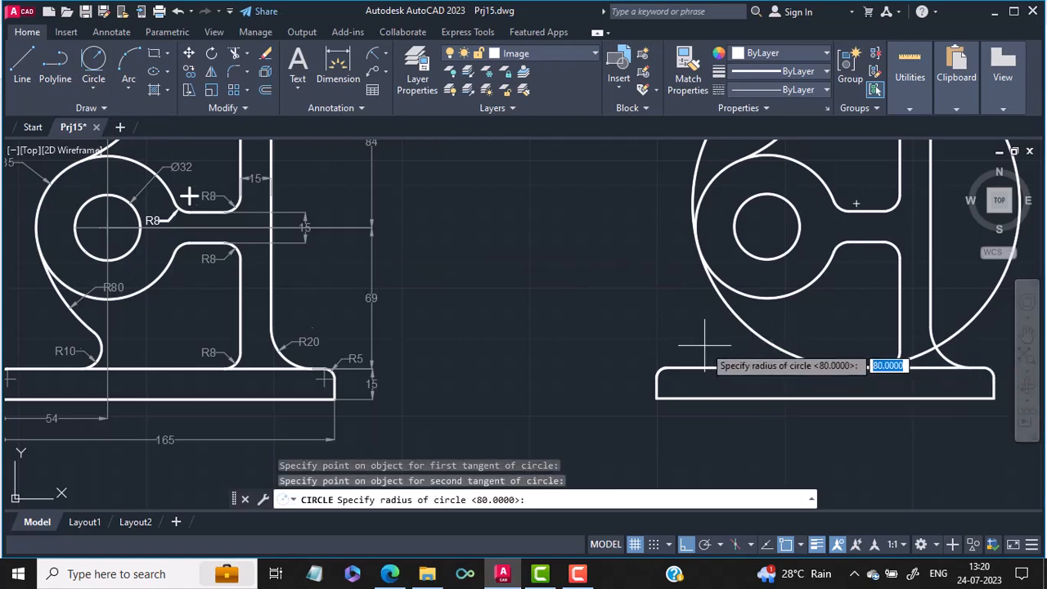
key("Return")
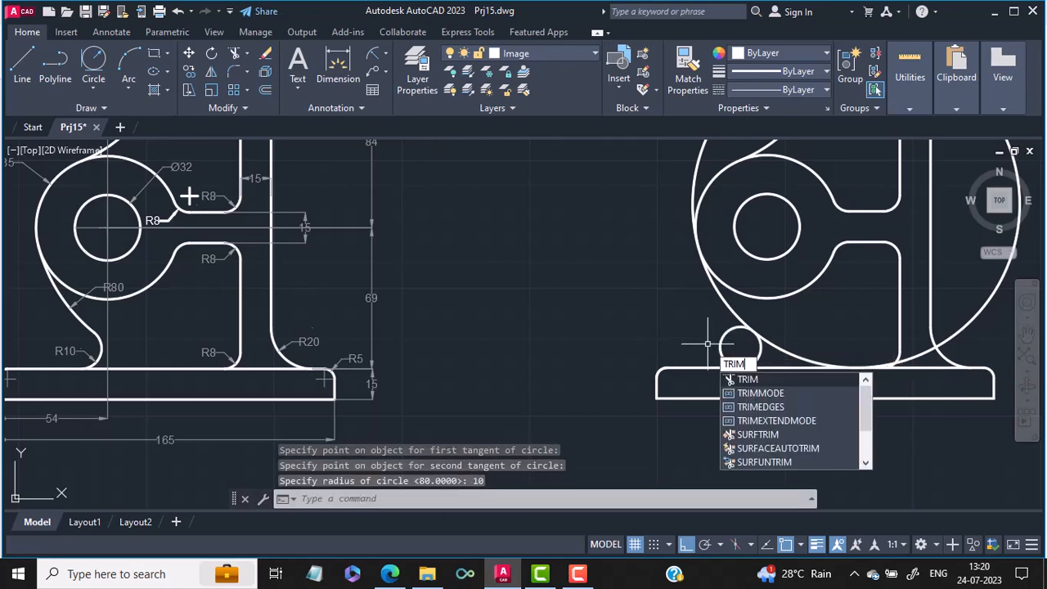
Trim the radius 10 circle's outer arc and the radius 80 circle's segment running from it down to the base
key("Return")
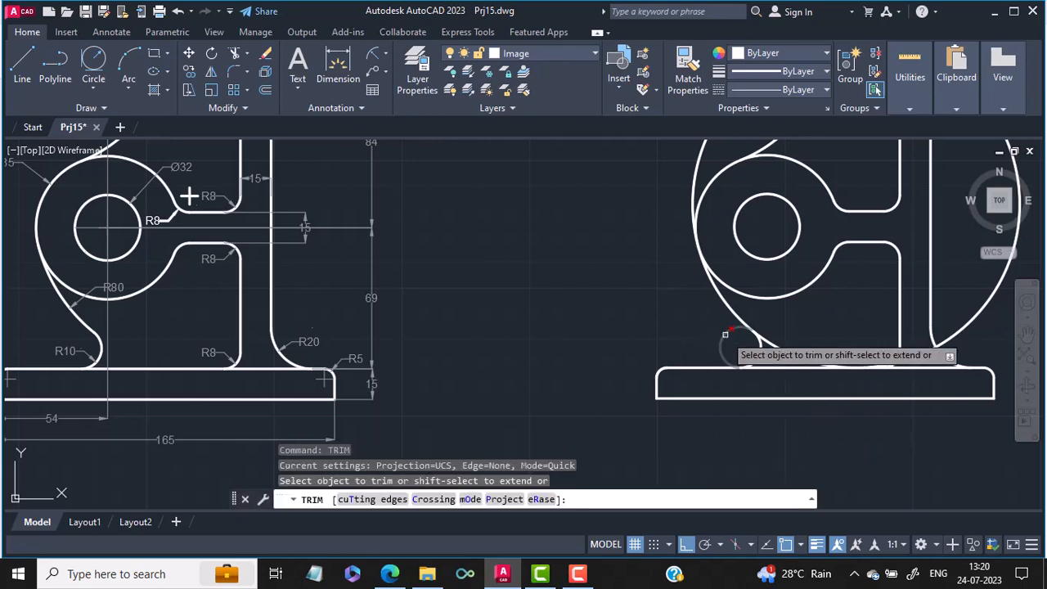
left_click(725, 334)
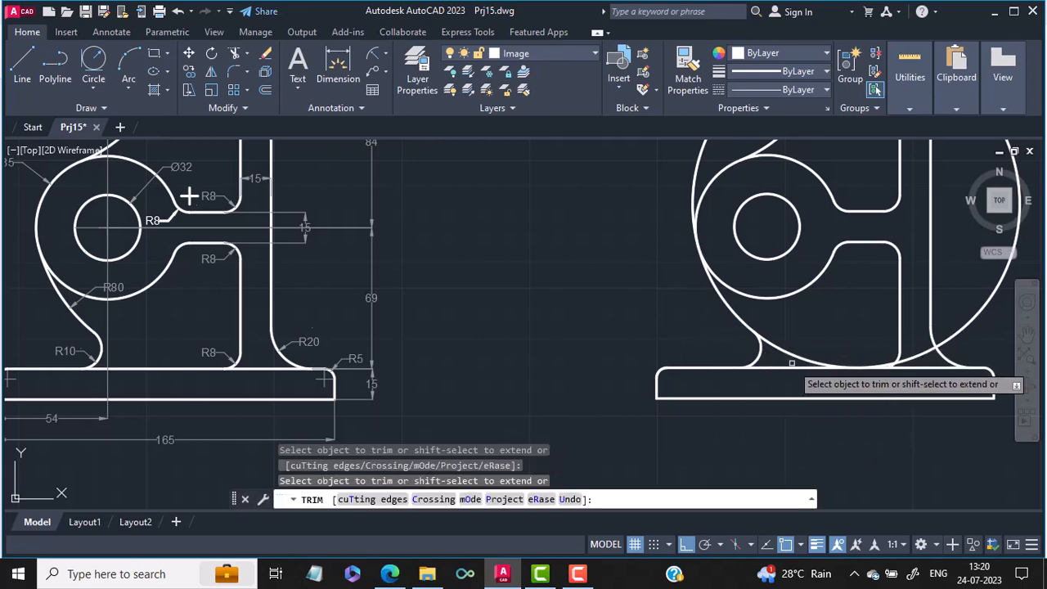
scroll(859, 364, "up", 5)
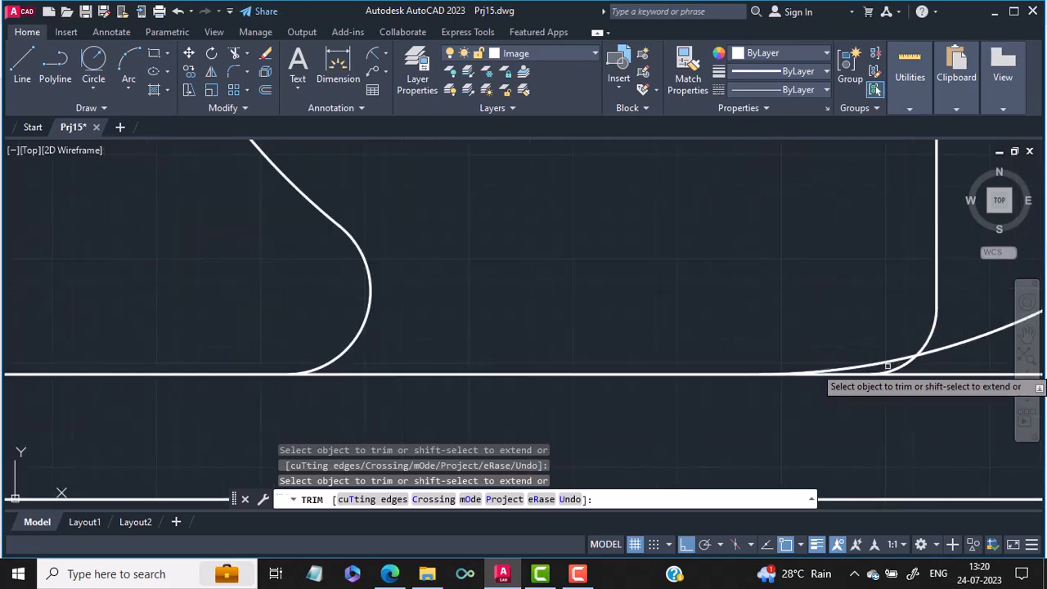
Try to trim the radius 80 circle's arc just beyond the column's inner base fillet, and undo that trim
left_click(963, 344)
scroll(961, 343, "down", 3)
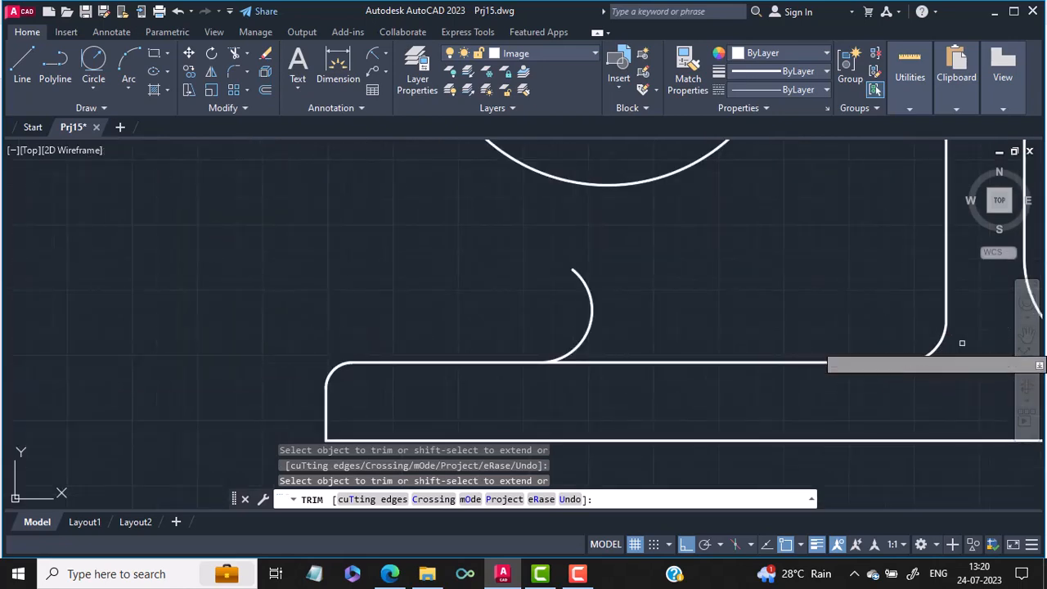
key("ctrl+z")
scroll(725, 327, "down", 4)
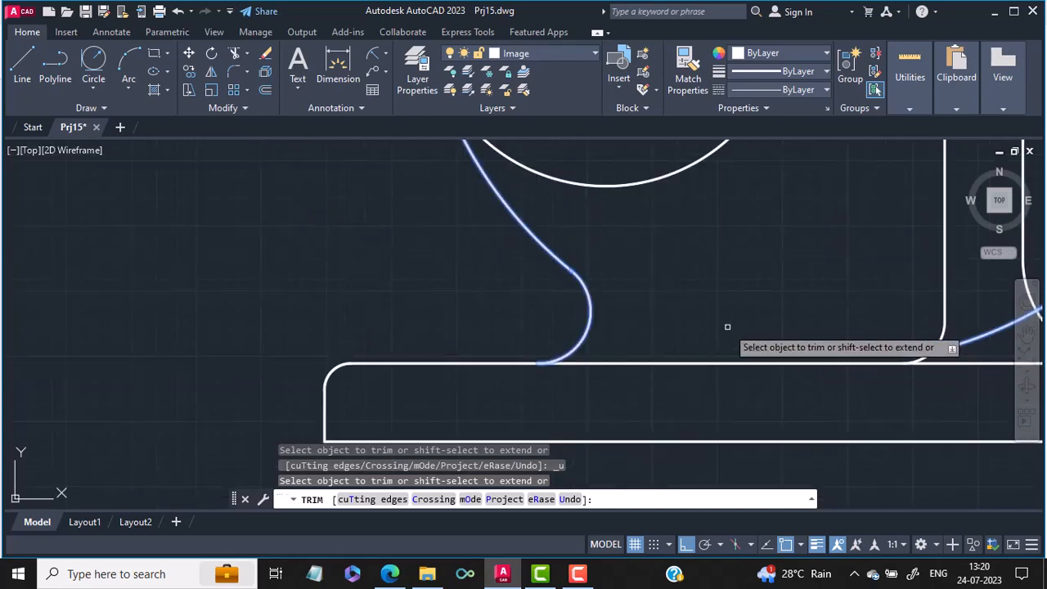
key("Escape")
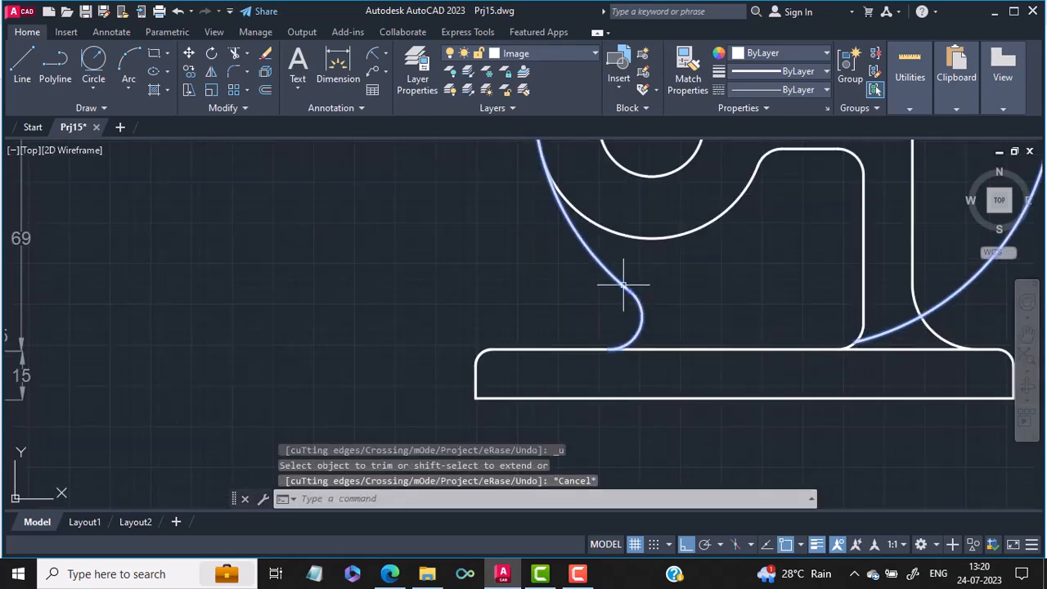
left_click(504, 310)
key("Escape")
key("Escape")
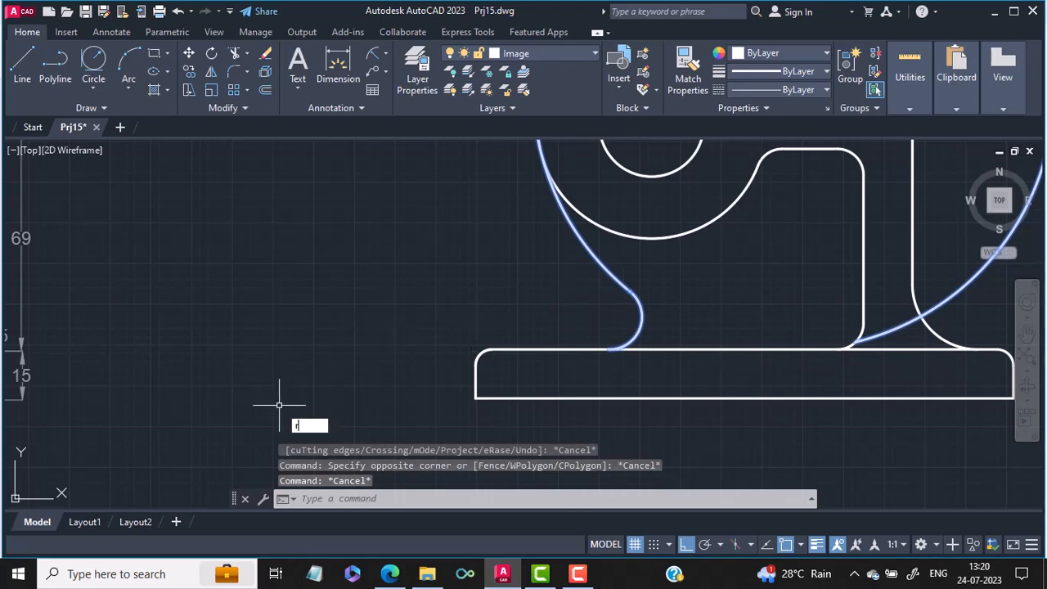
key("Escape")
key("Escape")
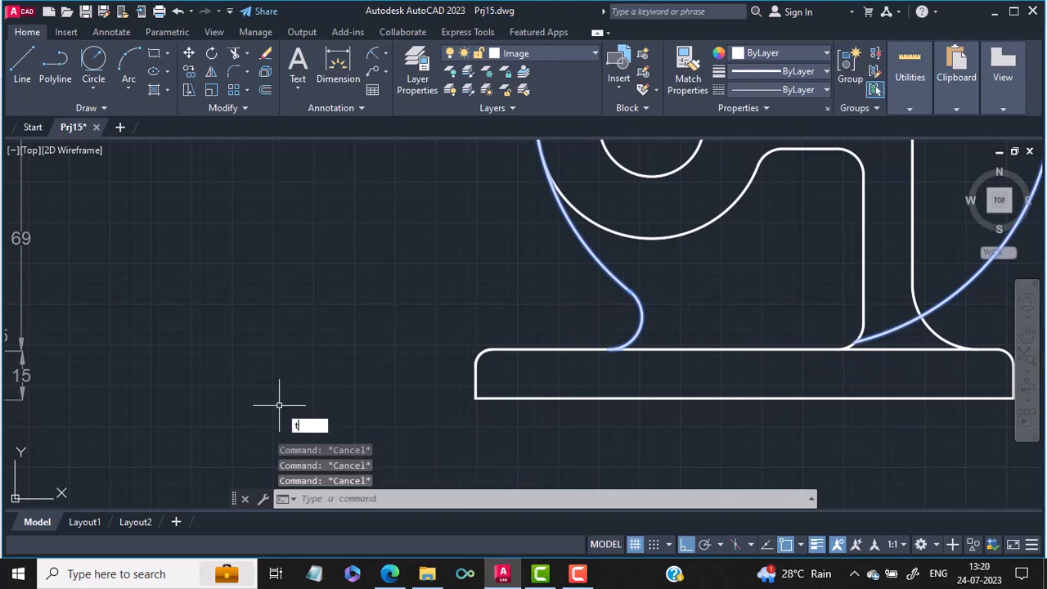
key("Return")
scroll(392, 433, "down", 4)
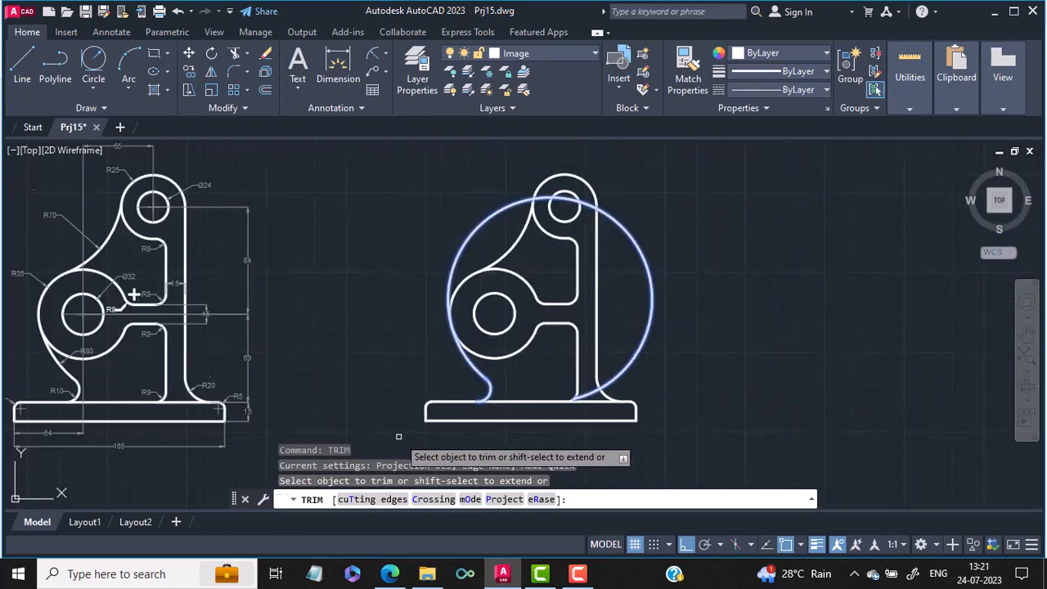
key("Escape")
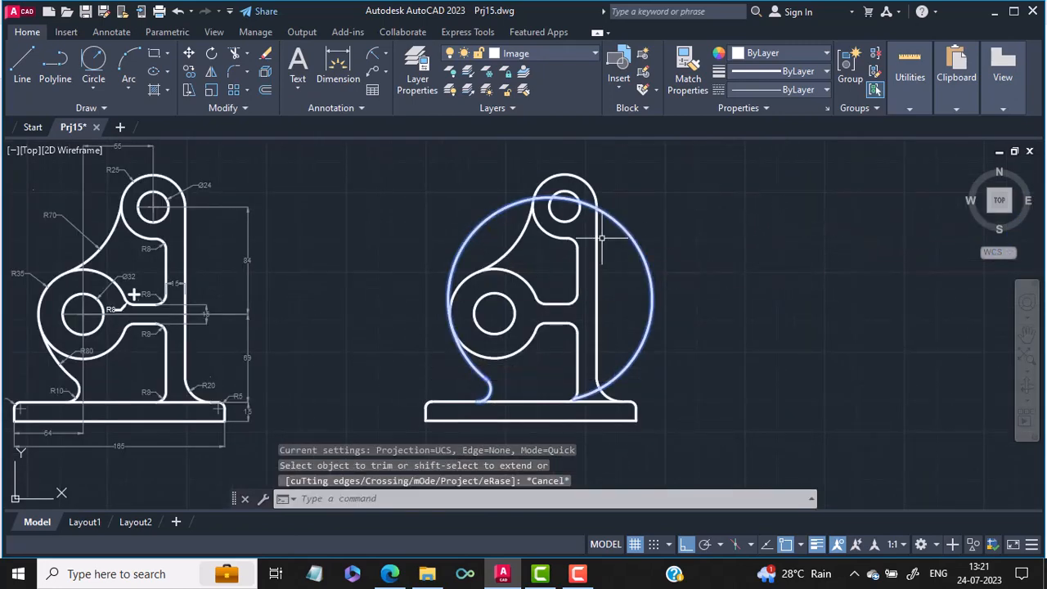
scroll(545, 268, "up", 4)
scroll(546, 268, "down", 4)
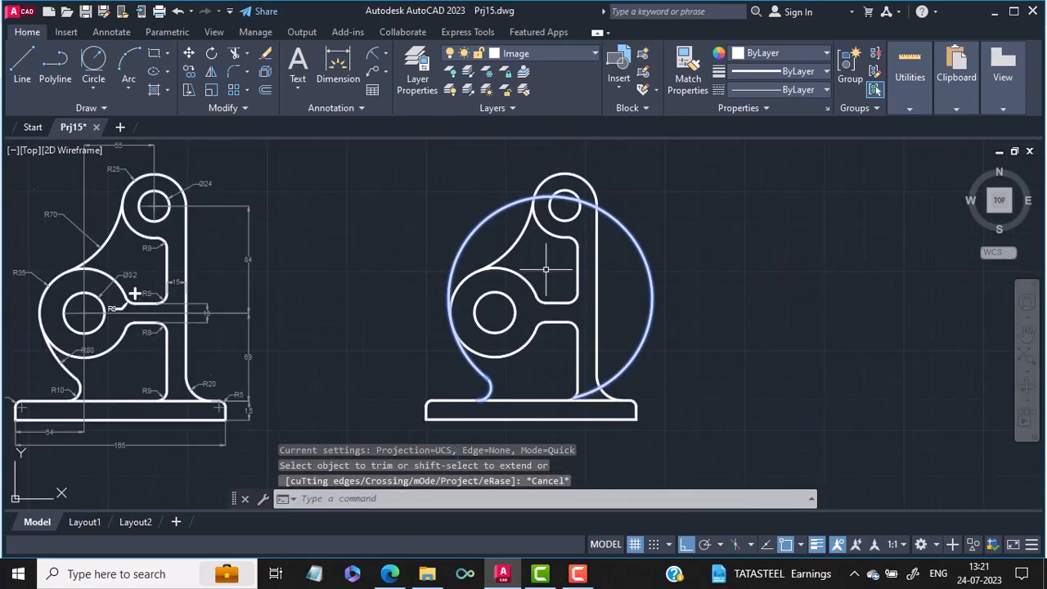
left_click(598, 265)
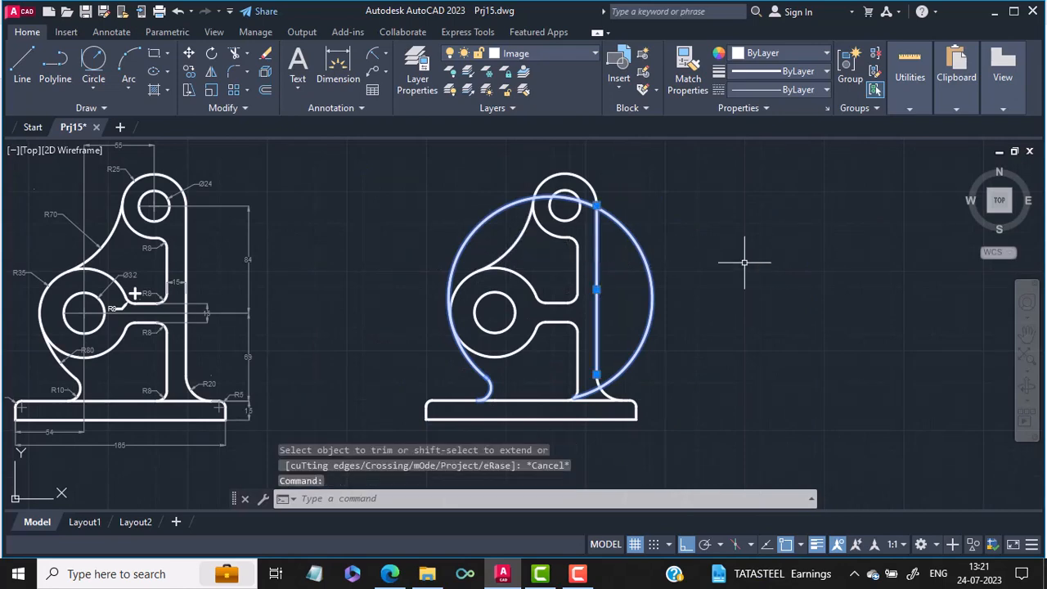
key("Escape")
key("Escape")
Trim the radius 80 circle's arcs outside the bracket on both sides and its pieces crossing the upper boss and hole
type("trim")
key("Return")
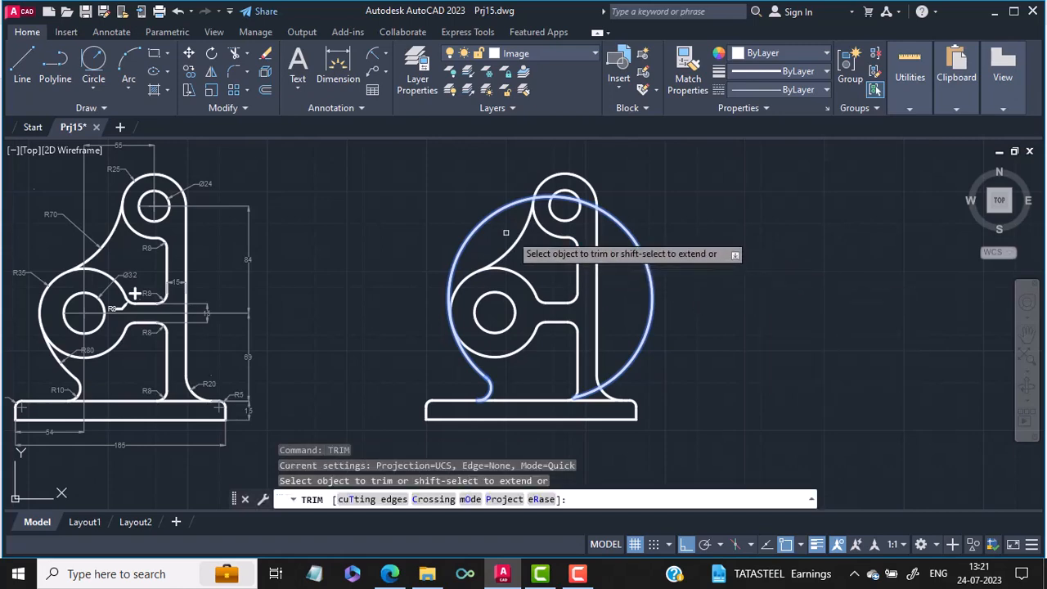
left_click(476, 226)
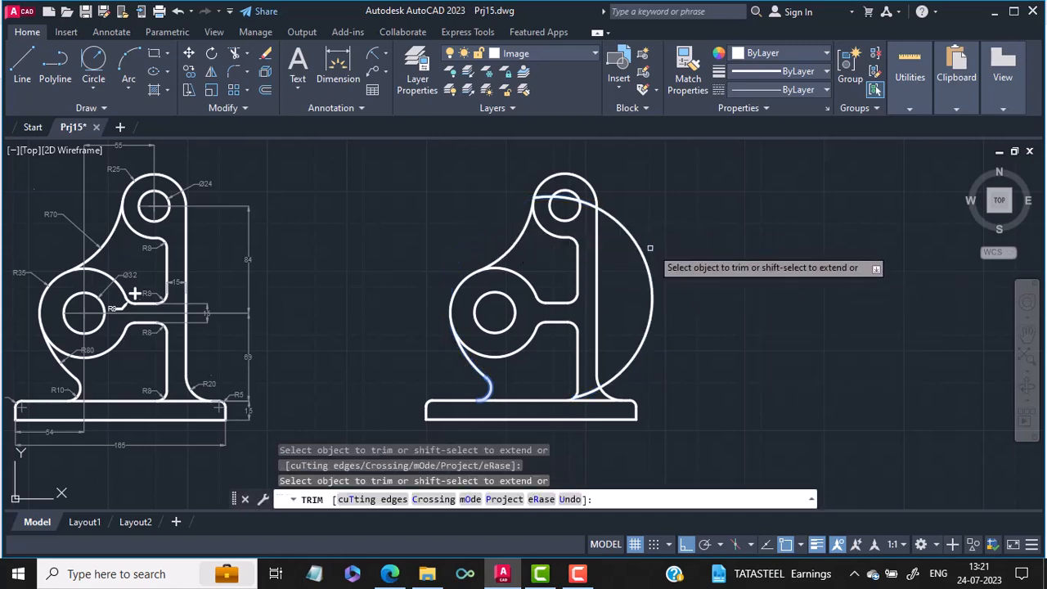
left_click(641, 251)
scroll(573, 211, "up", 2)
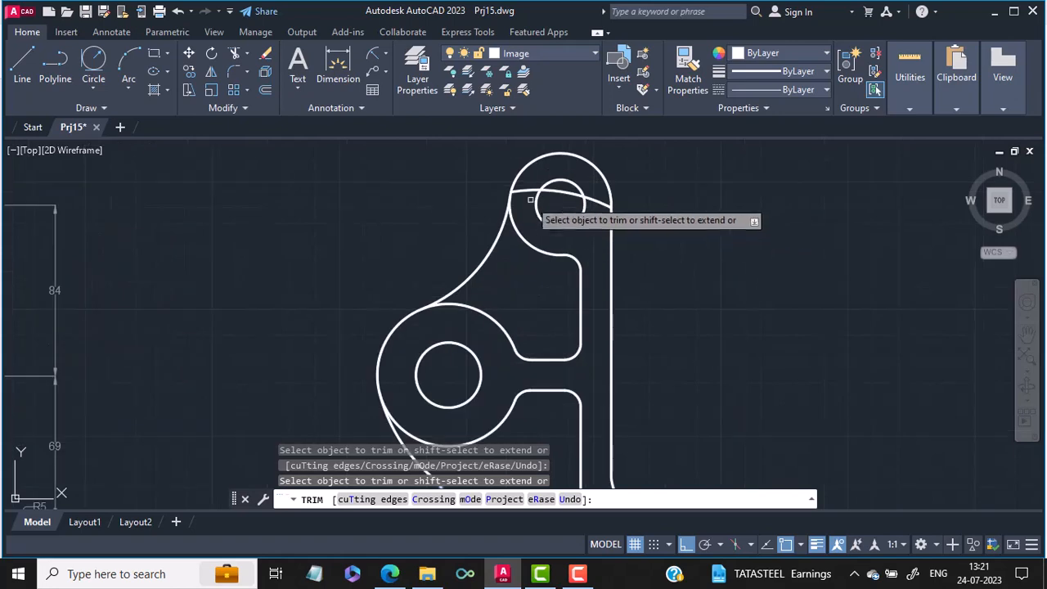
left_click(527, 189)
left_click(558, 193)
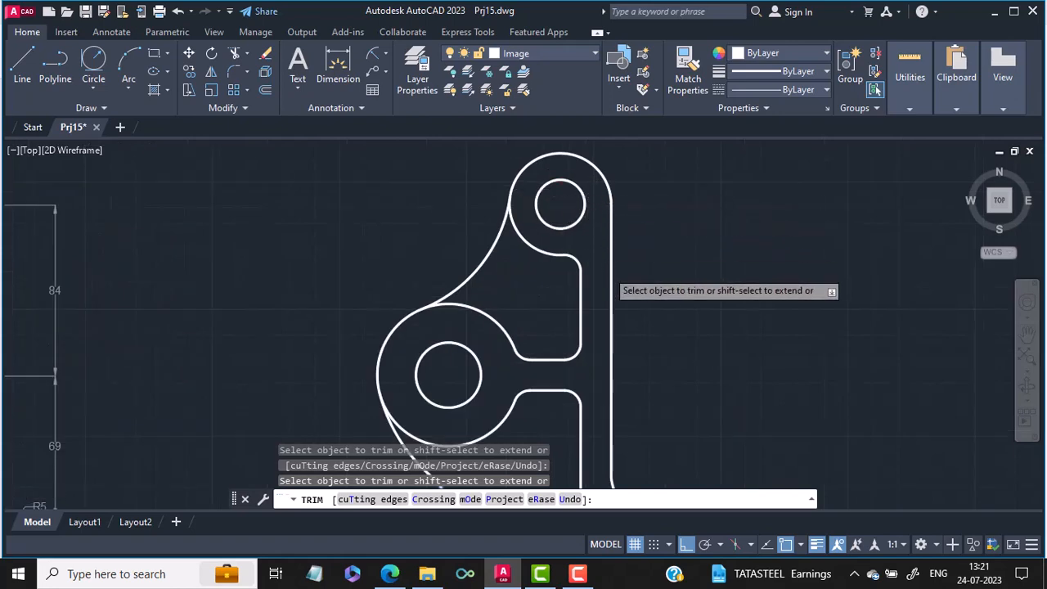
Trim the leftover radius 80 arc between the column's two edges just above the base, and end trimming
scroll(601, 310, "down", 4)
scroll(573, 359, "up", 6)
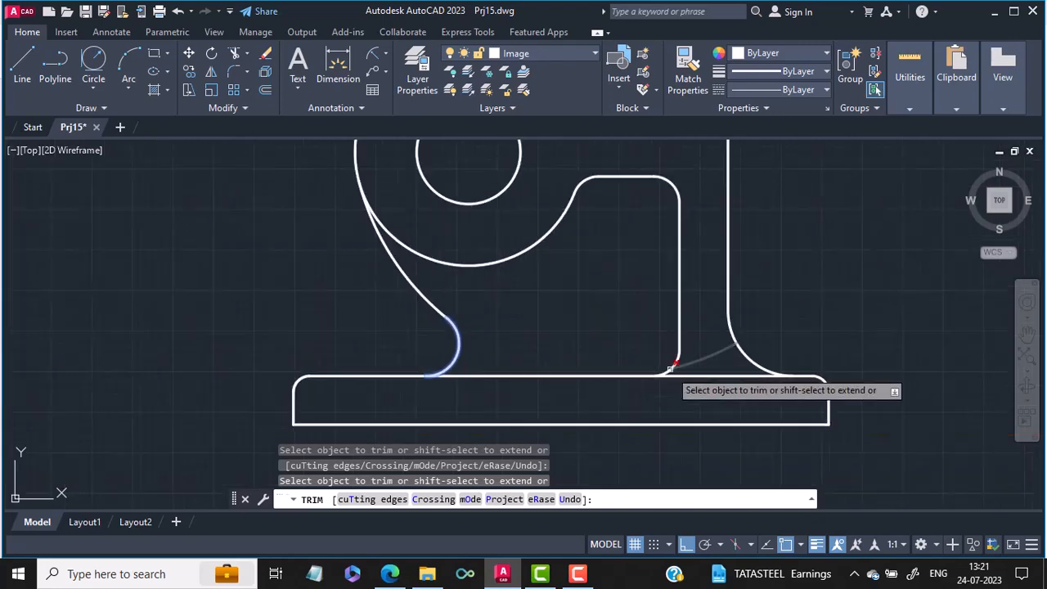
scroll(720, 336, "down", 5)
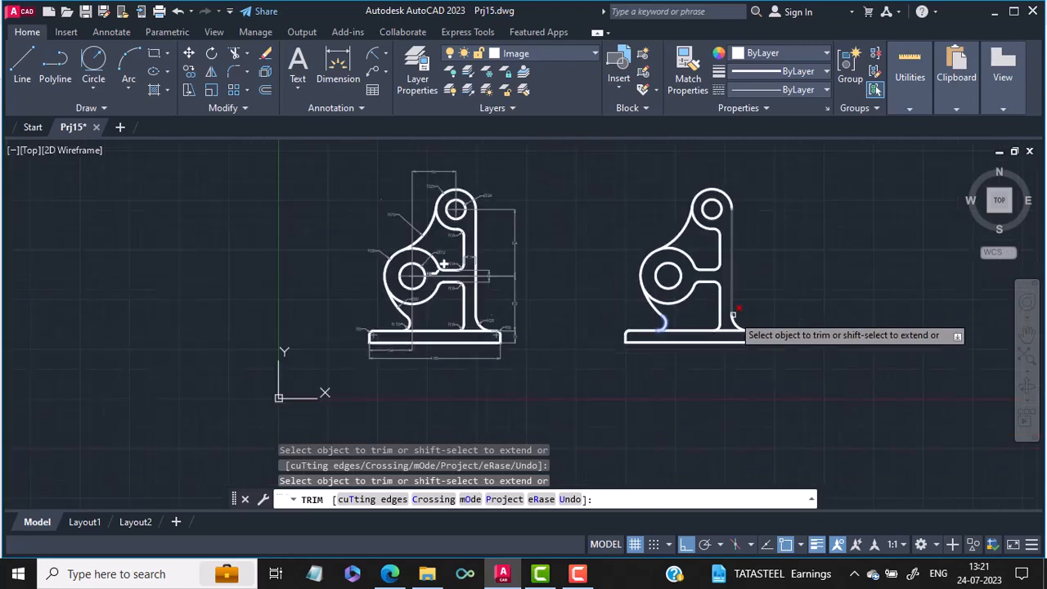
scroll(436, 308, "up", 4)
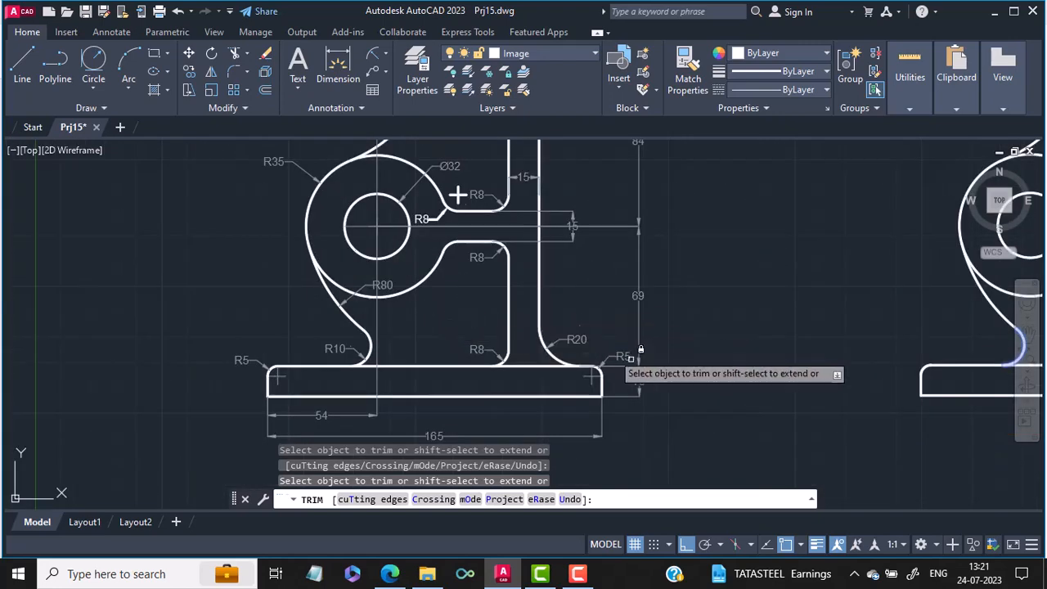
scroll(743, 368, "down", 2)
middle_click_drag(990, 376, 736, 423)
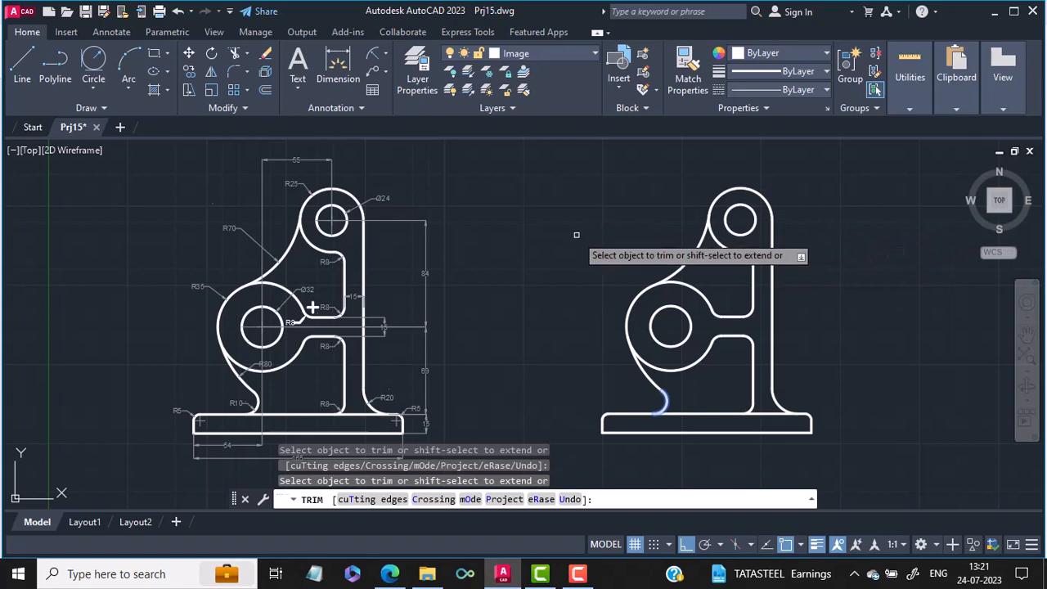
key("Escape")
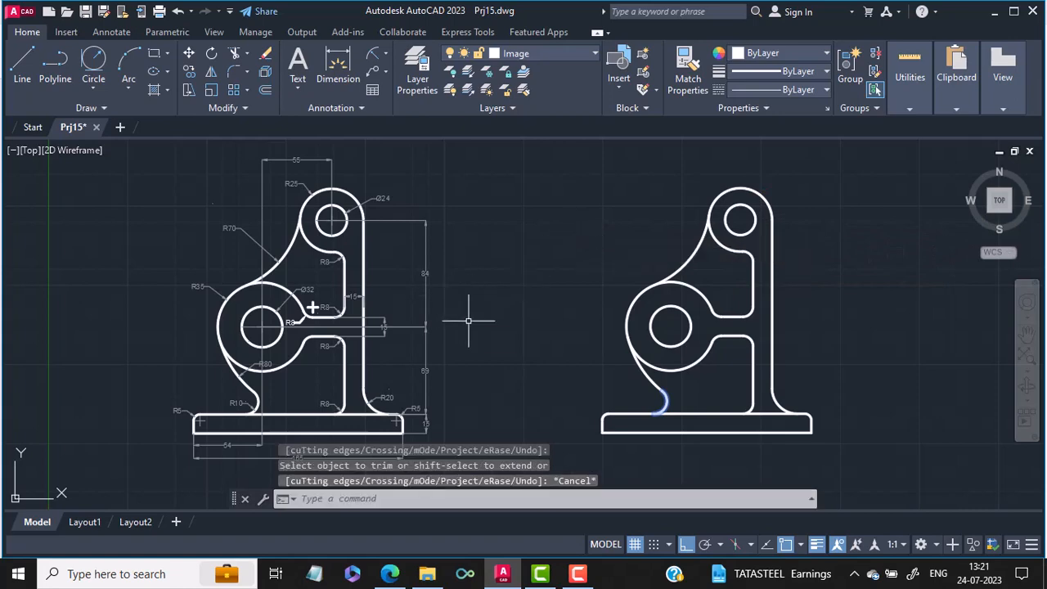
Add centre marks to the lower boss's hole and the upper boss's hole of the redrawn bracket
type("cm")
key("Return")
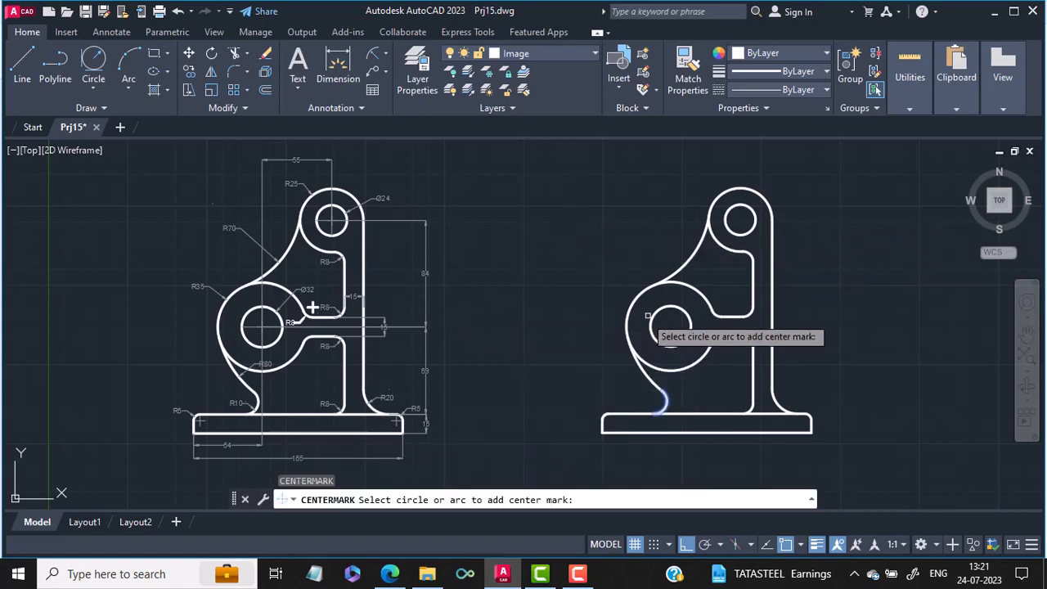
left_click(665, 309)
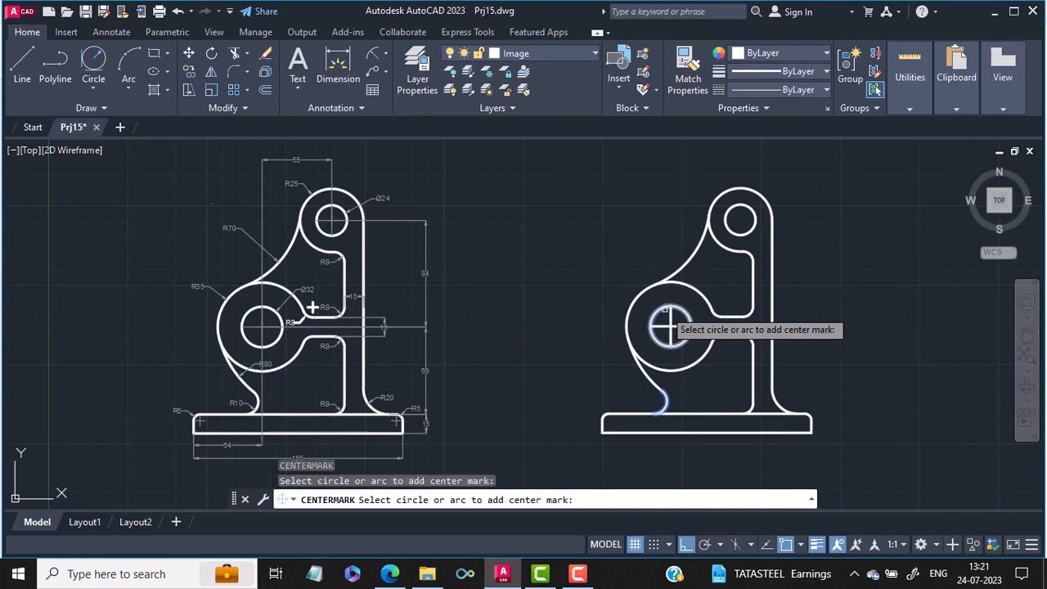
left_click(738, 219)
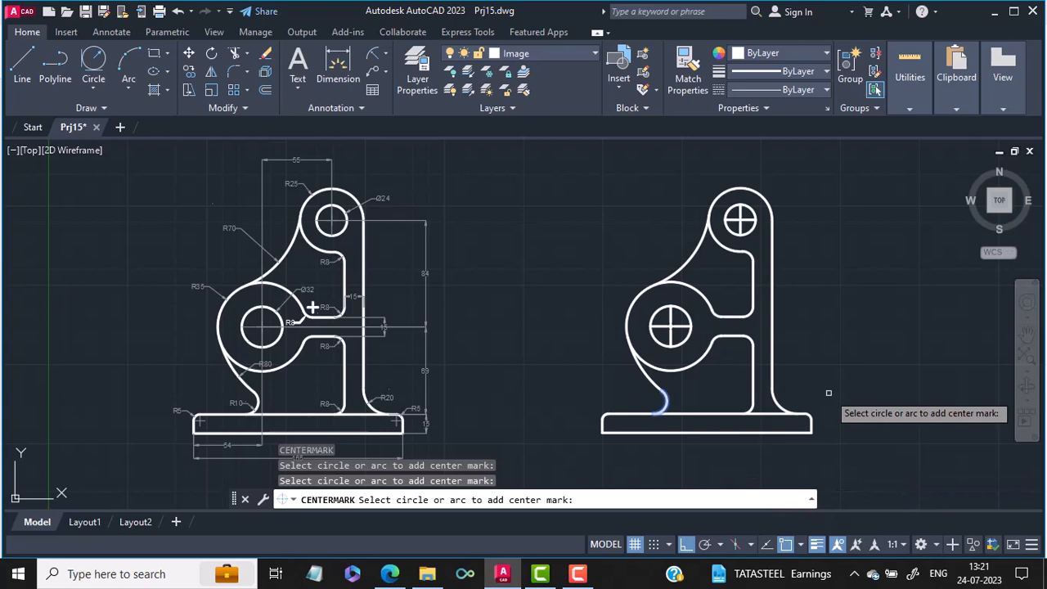
Make dim the current layer and unlock it, ending the centre mark command
left_click(534, 54)
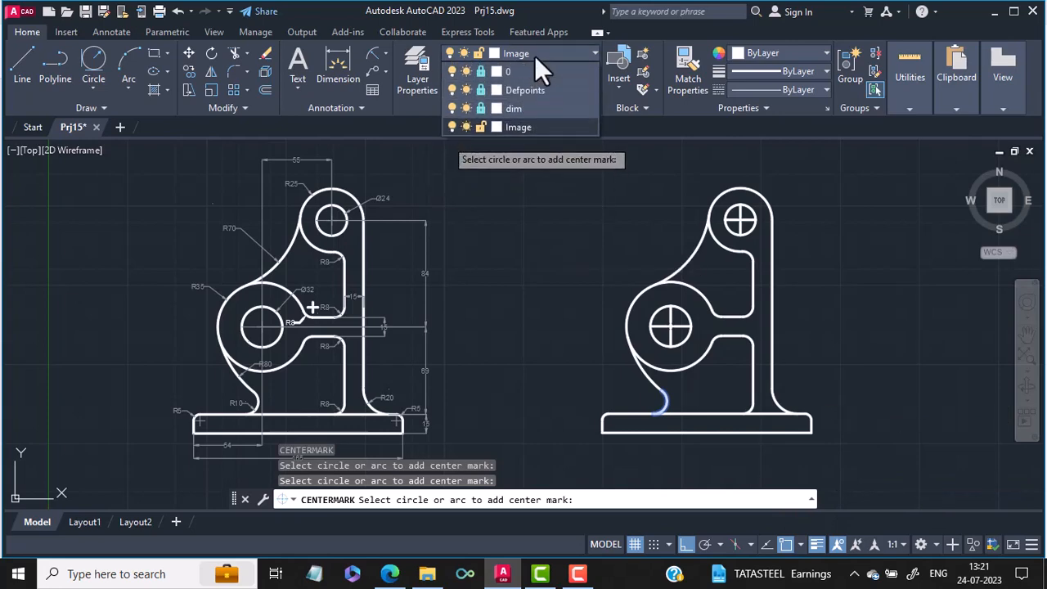
left_click(531, 106)
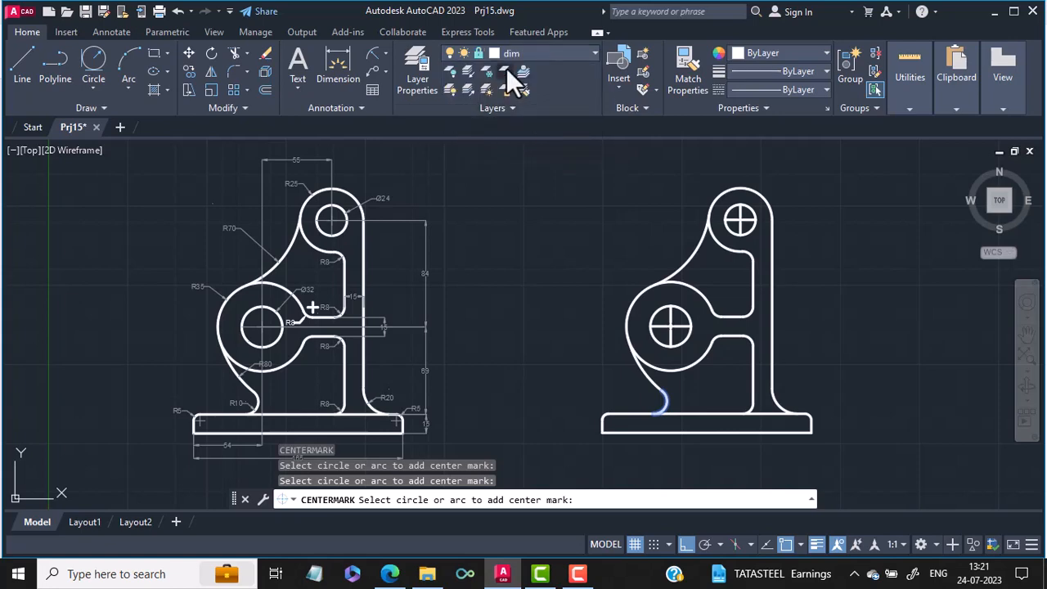
left_click(481, 59)
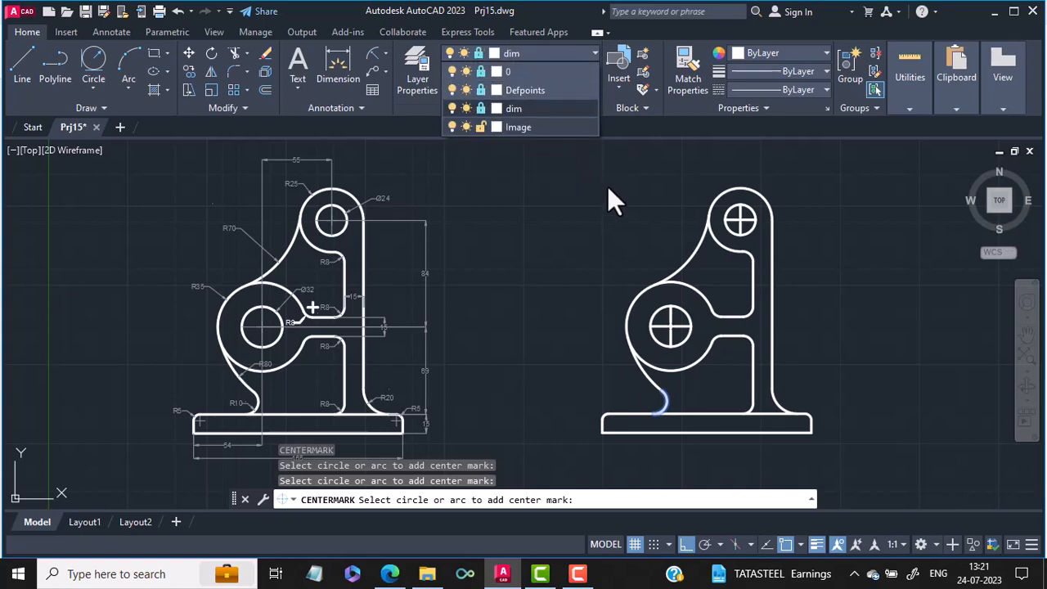
left_click(481, 107)
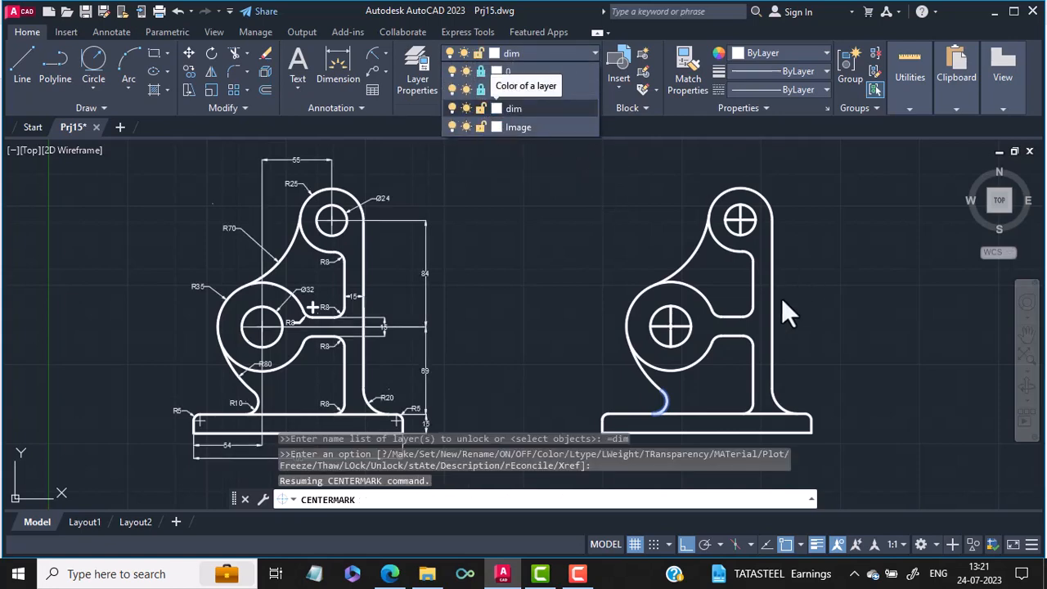
left_click(842, 316)
middle_click_drag(846, 334, 865, 286)
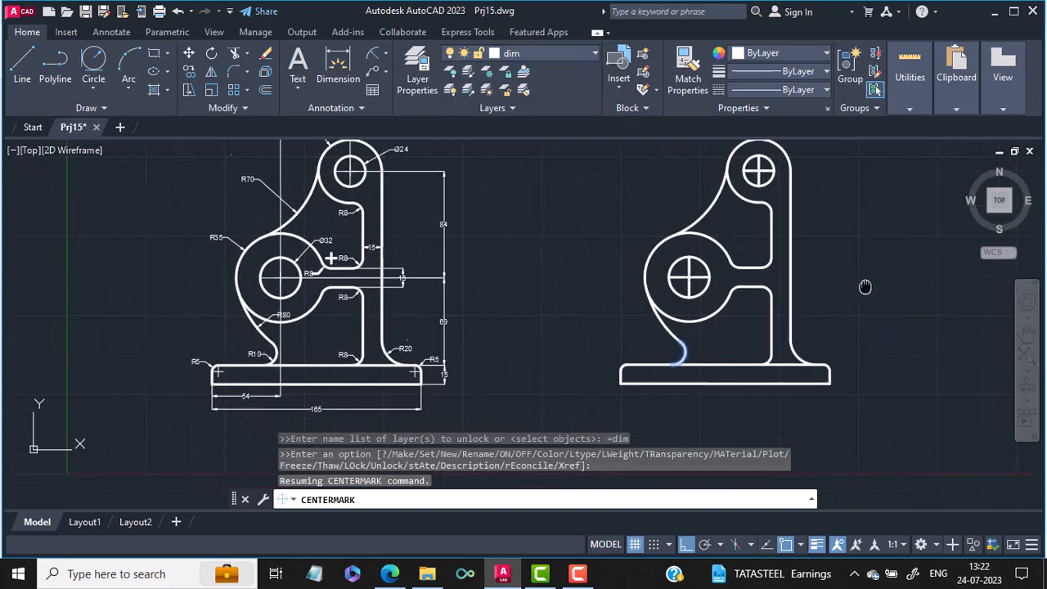
key("Escape")
key("Escape")
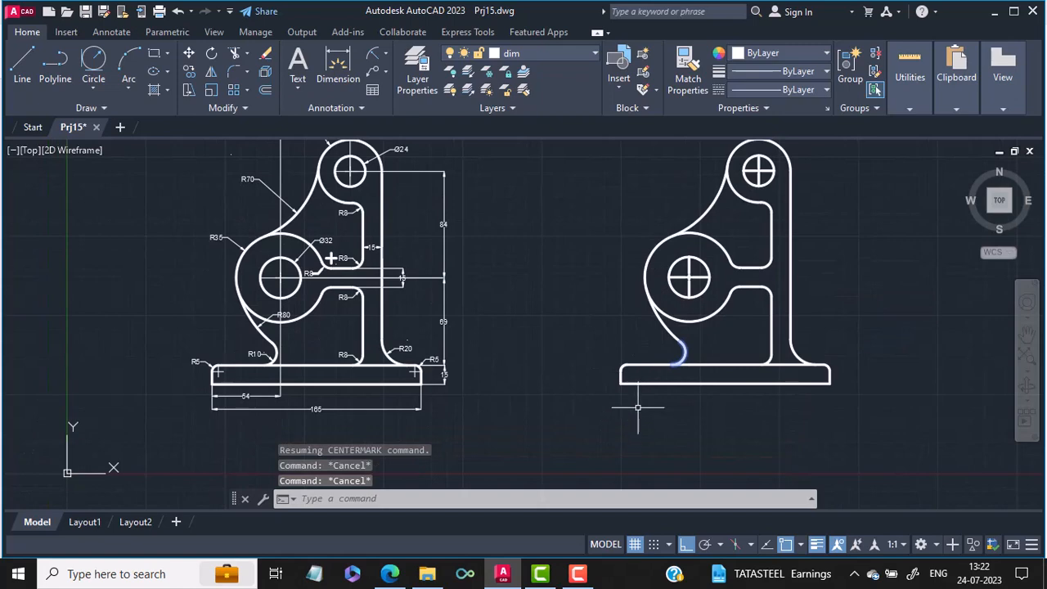
Add a linear dimension for the overall width of the redrawn base, placed below its bottom edge
left_click(340, 54)
left_click(385, 57)
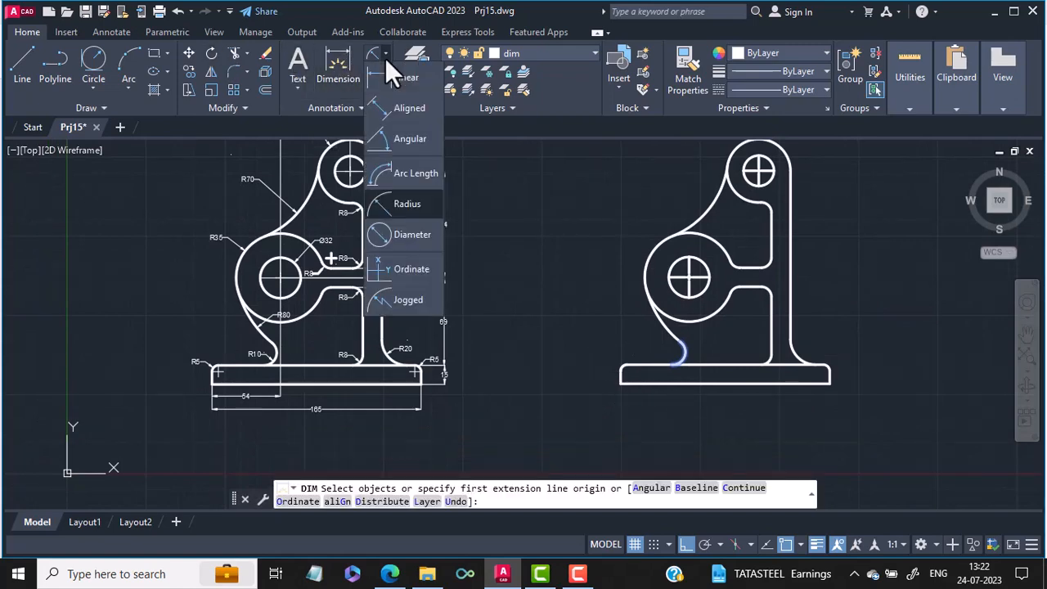
left_click(385, 79)
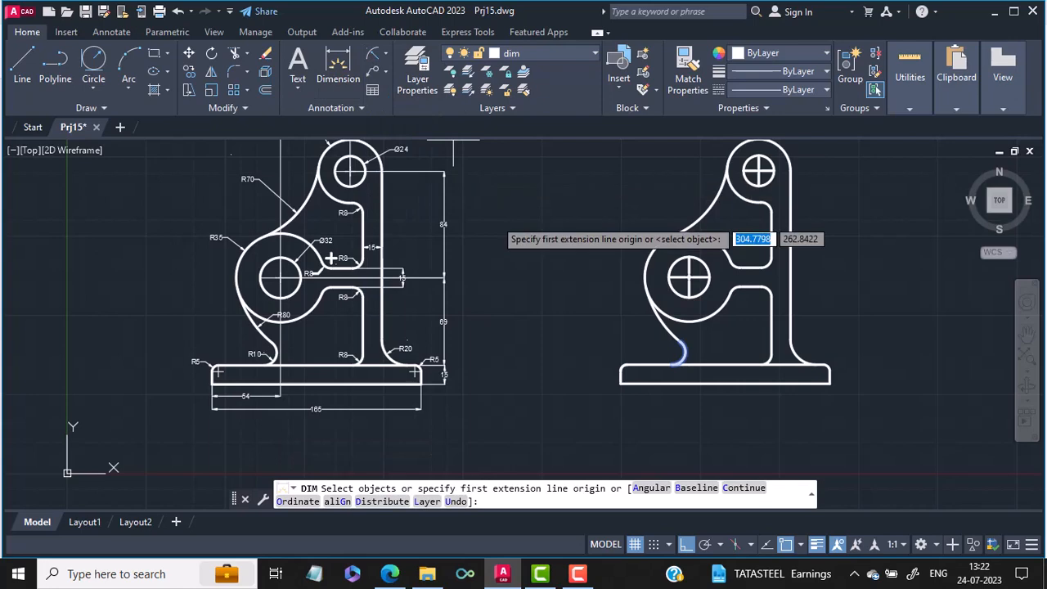
left_click(622, 383)
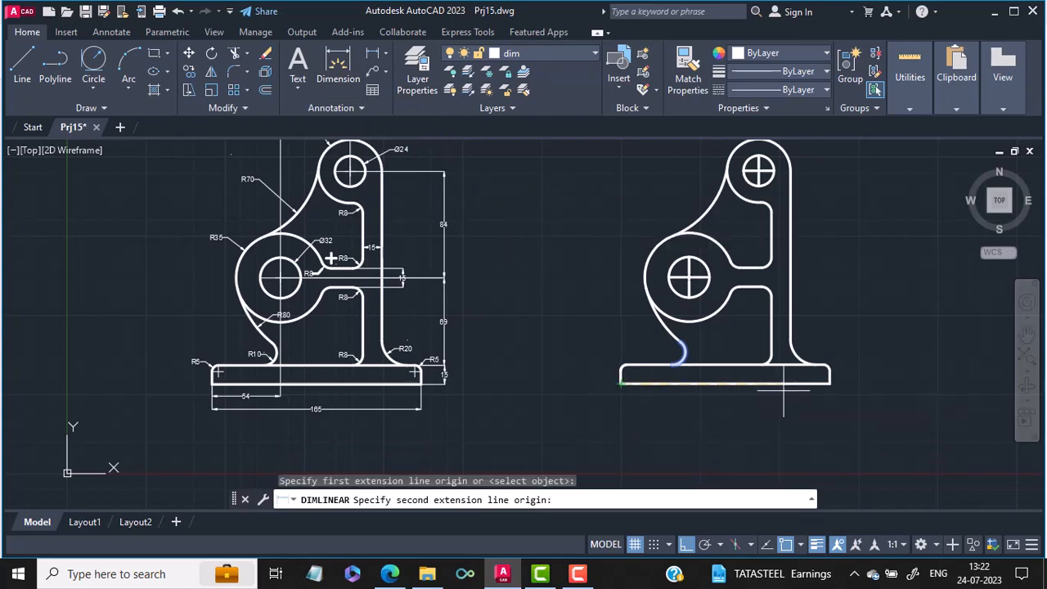
left_click(830, 383)
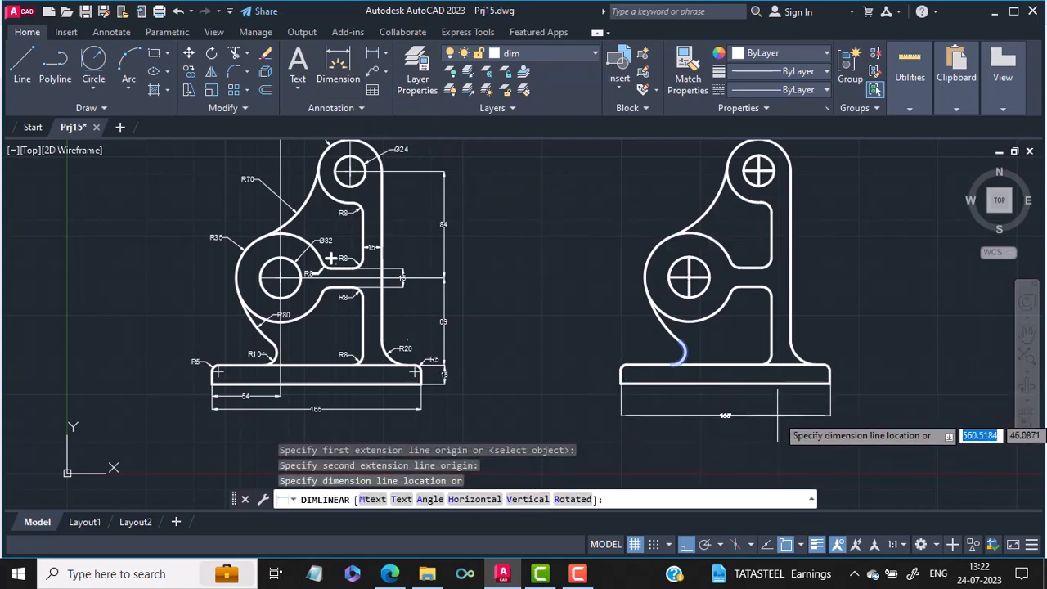
left_click(771, 415)
scroll(727, 427, "up", 4)
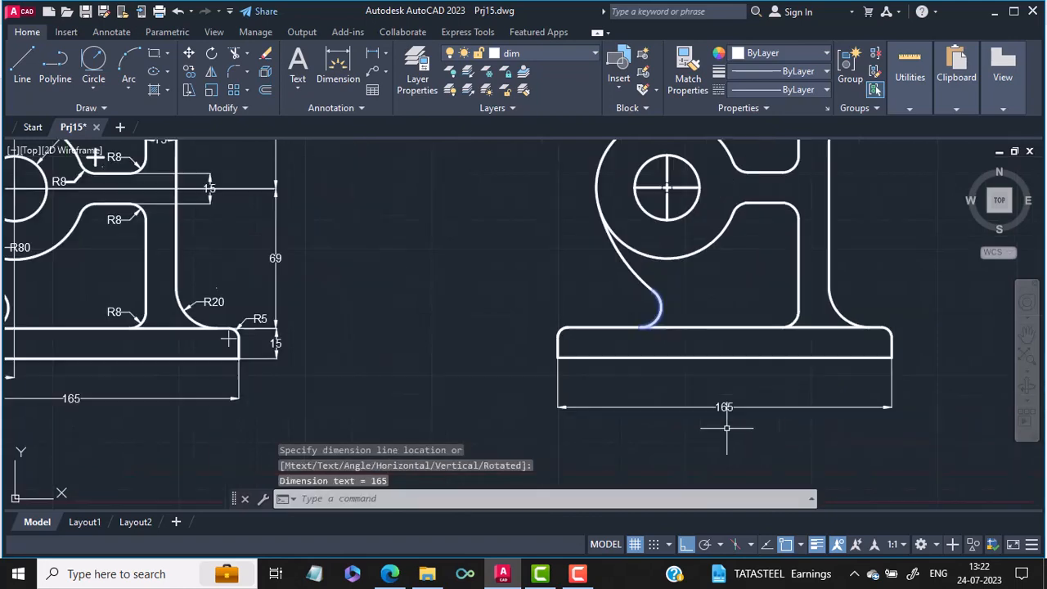
Add a horizontal linear dimension from the base's lower-left corner to the lower boss's centre, placed above the overall width dimension
scroll(726, 427, "down", 2)
scroll(230, 341, "down", 5)
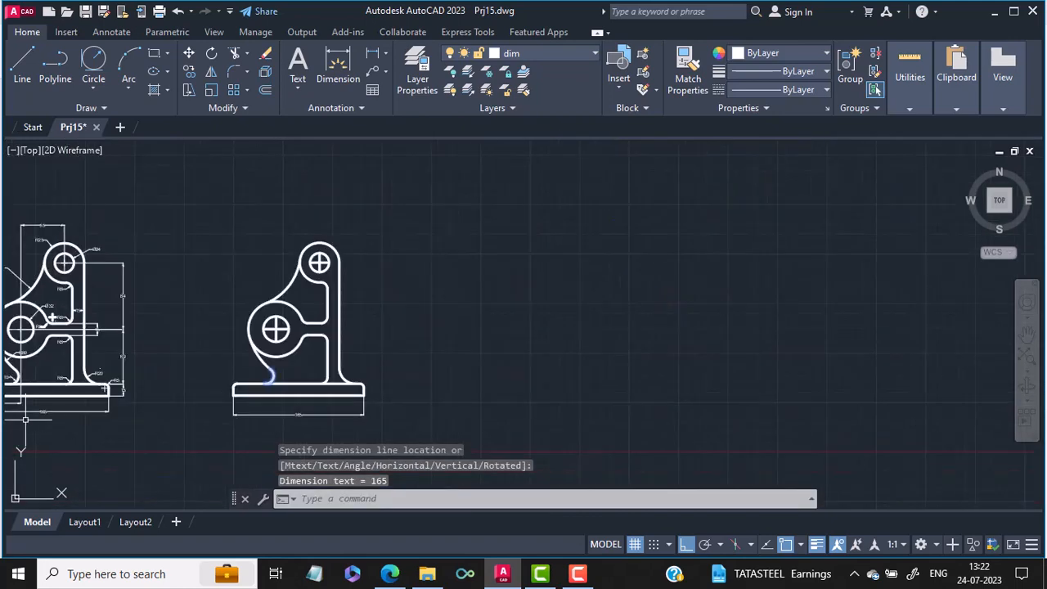
middle_click_drag(51, 329, 247, 329)
scroll(244, 400, "up", 4)
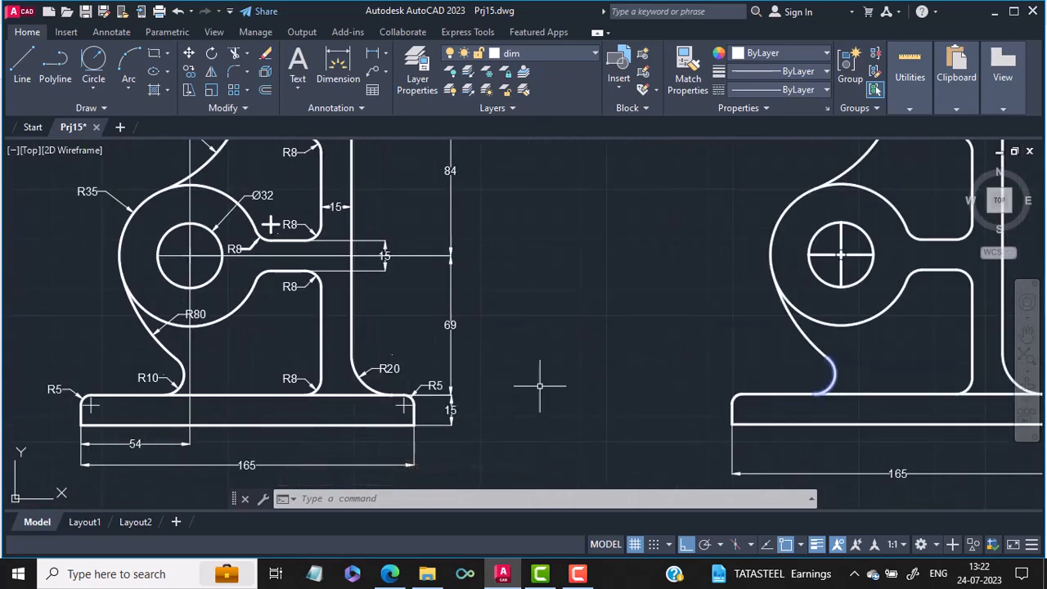
left_click(376, 54)
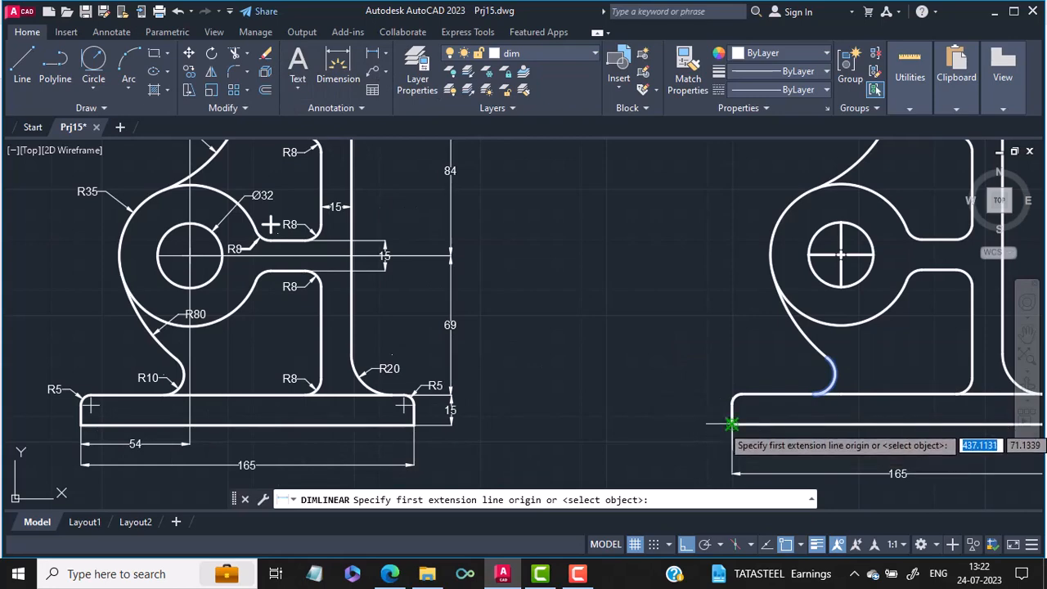
left_click(732, 425)
left_click(841, 255)
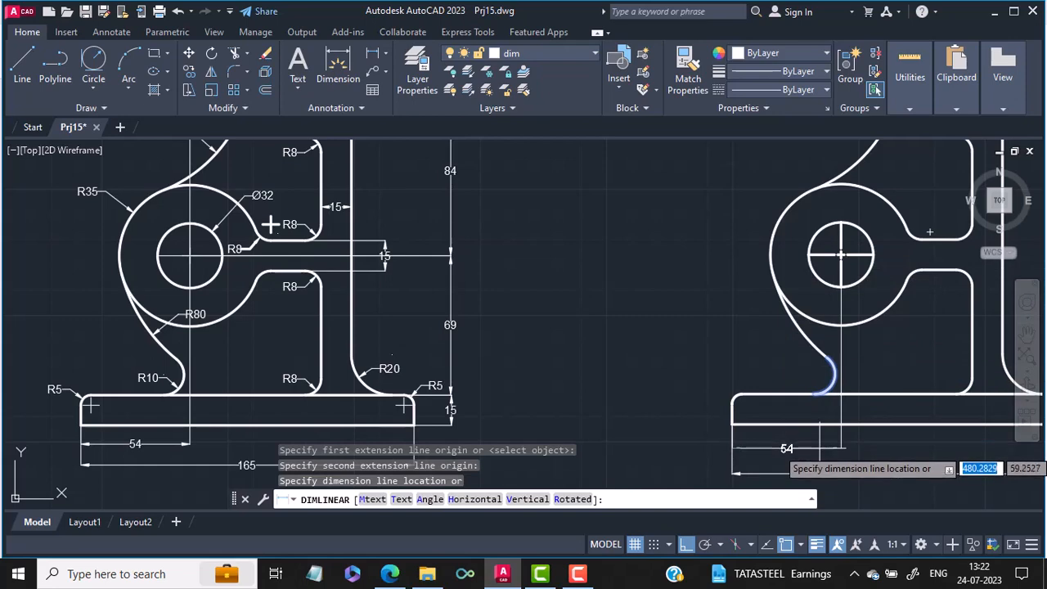
left_click(819, 448)
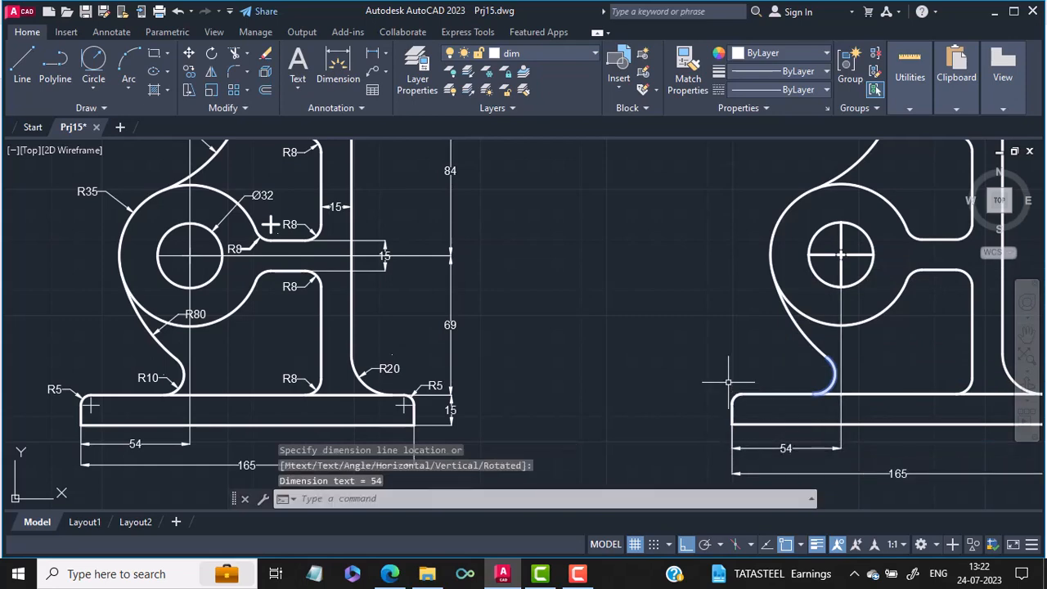
Add a radius dimension to the redrawn base's upper-left corner fillet, with its text outside the corner
left_click(385, 54)
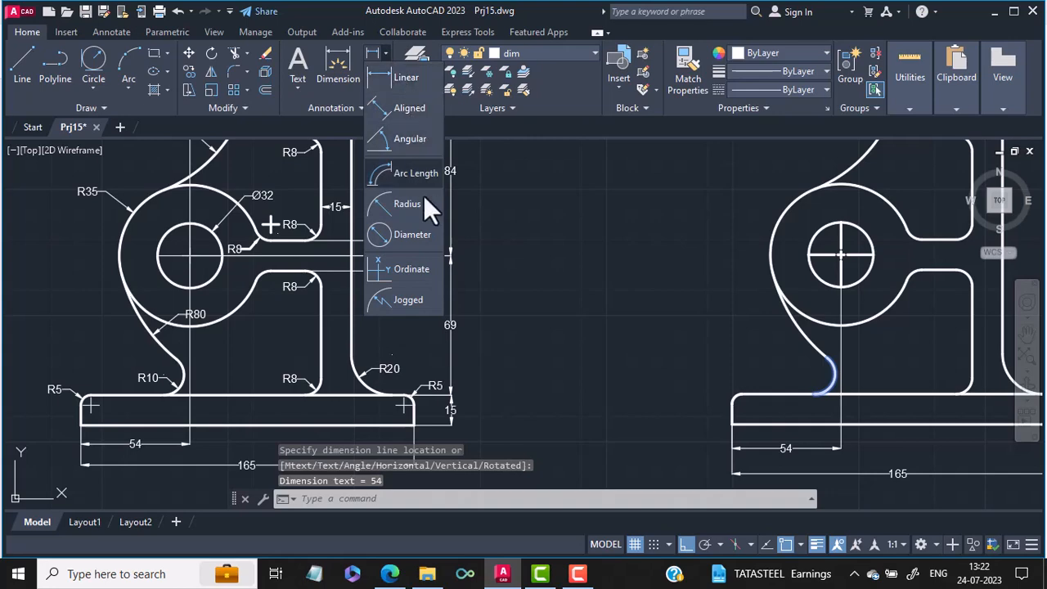
left_click(413, 206)
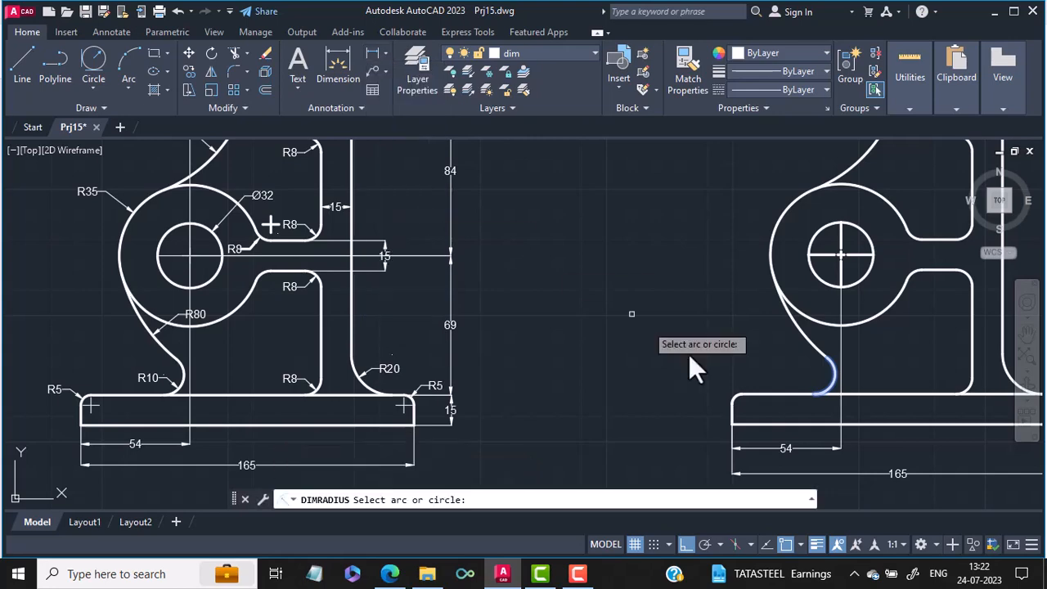
left_click(735, 397)
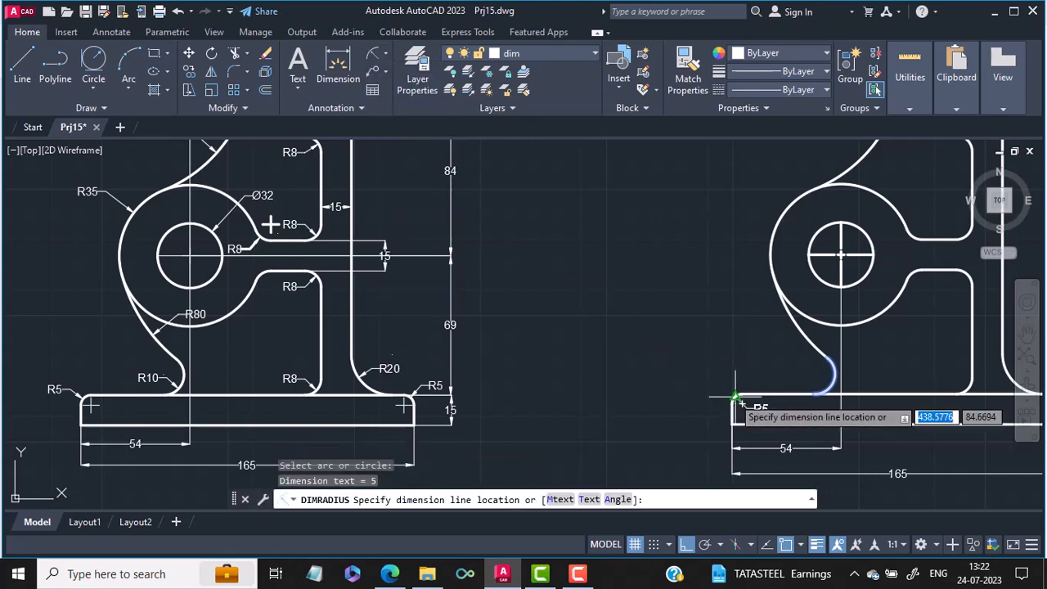
left_click(725, 390)
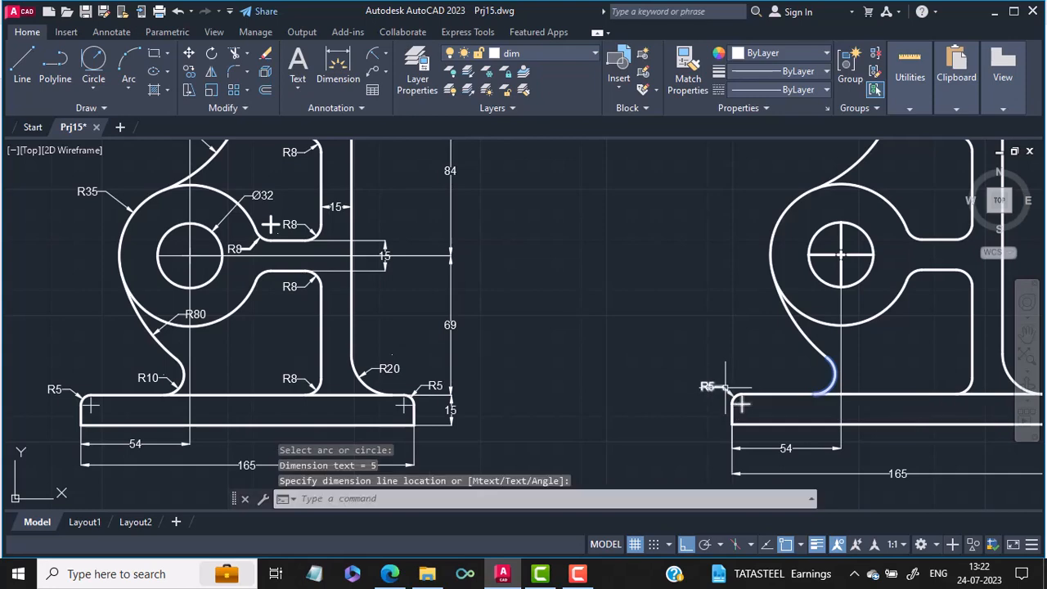
left_click(358, 59)
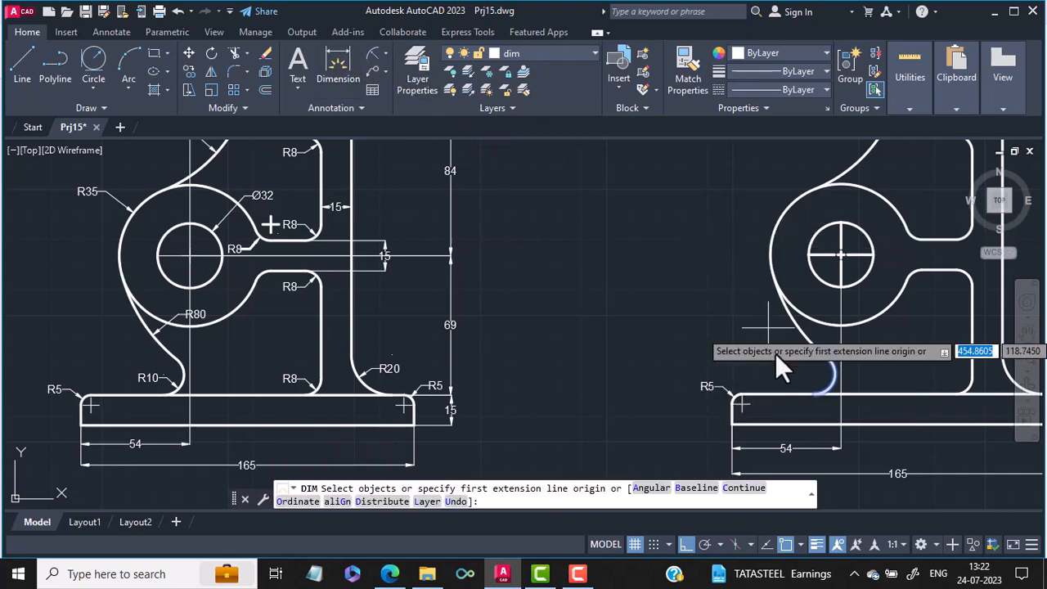
left_click(834, 378)
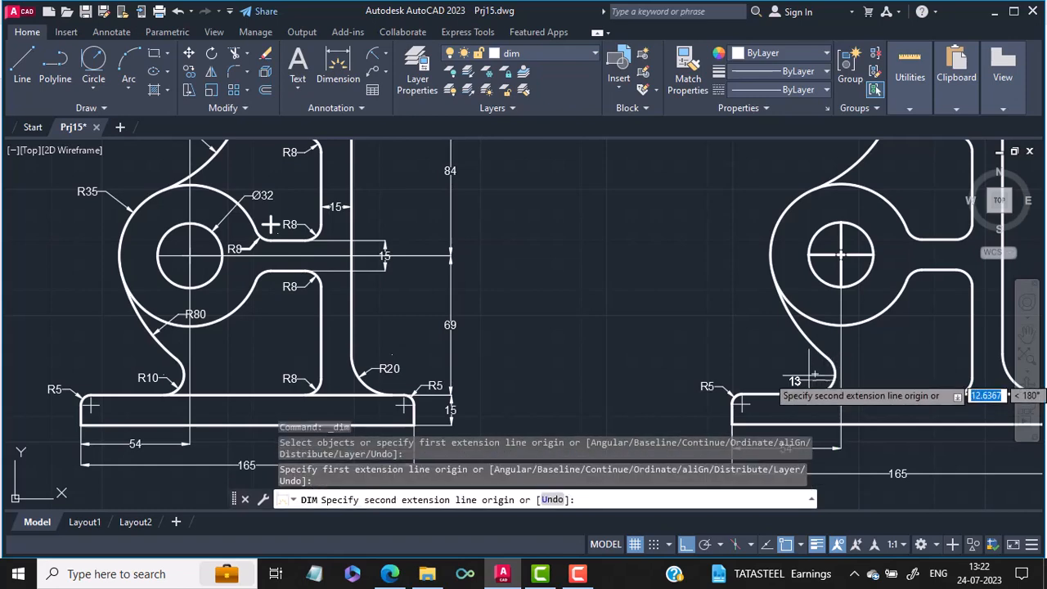
key("Escape")
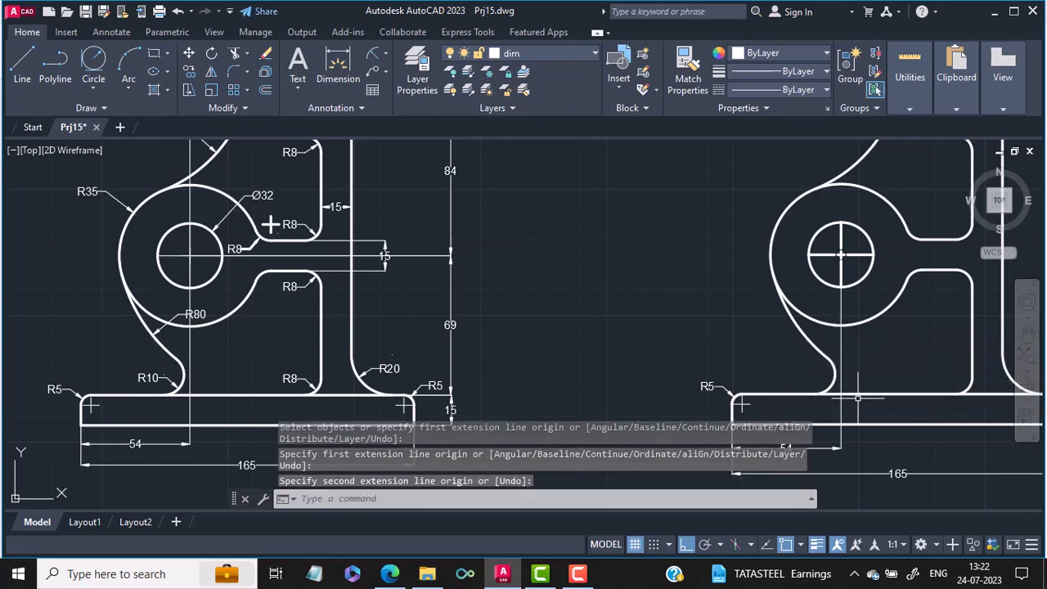
Add a radius dimension to the small arc joining the base to the lower boss's left curve, with its text on the arc's left
scroll(859, 392, "up", 2)
scroll(858, 392, "up", 2)
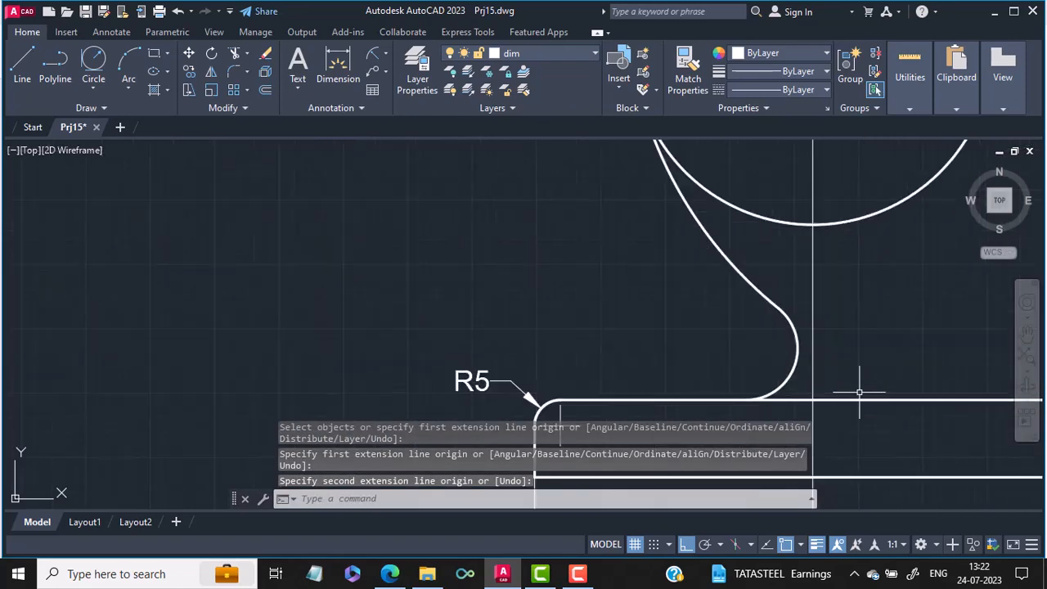
left_click(369, 57)
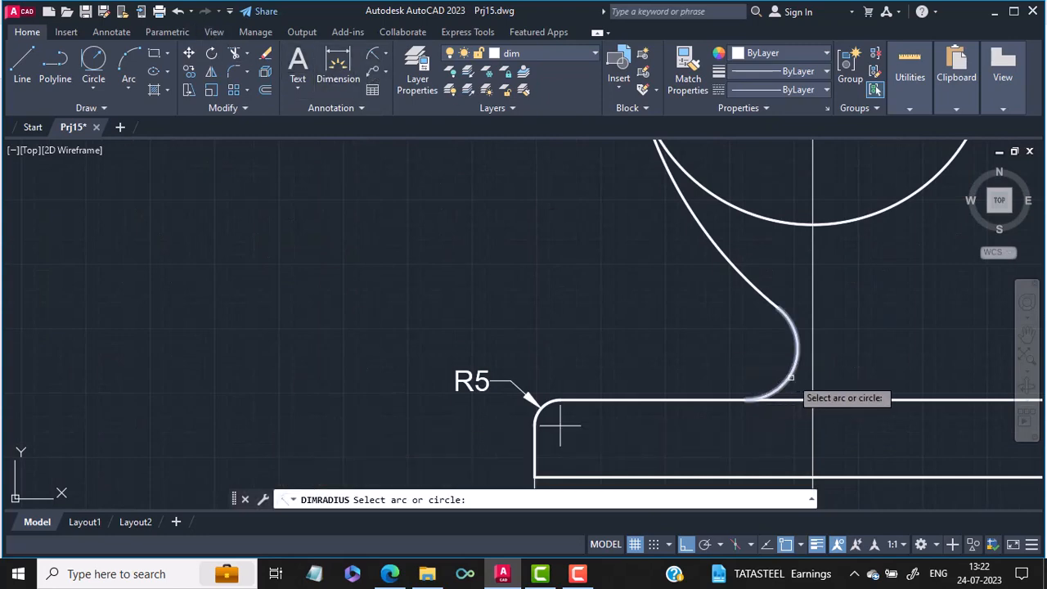
left_click(791, 378)
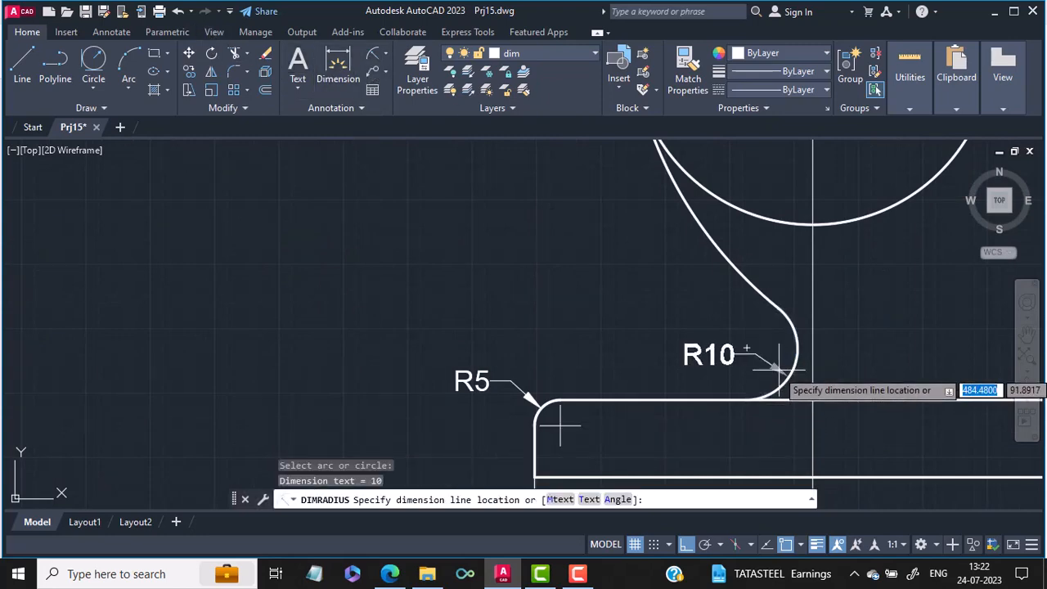
left_click(778, 371)
Add a radius dimension to the large arc running down from the lower boss's left side, with its text on the arc's right
scroll(773, 373, "down", 4)
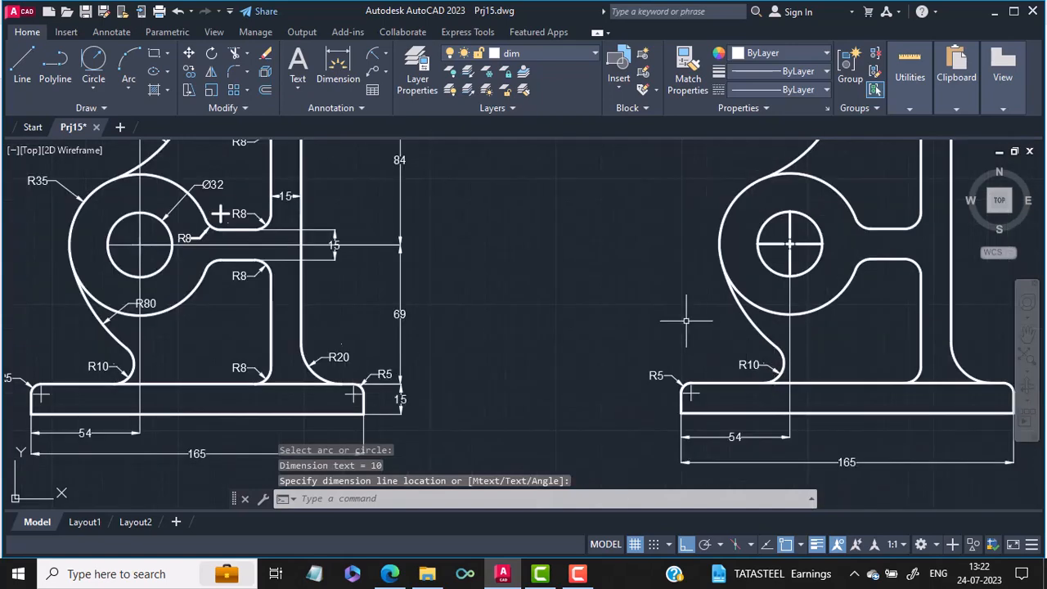
scroll(746, 323, "up", 2)
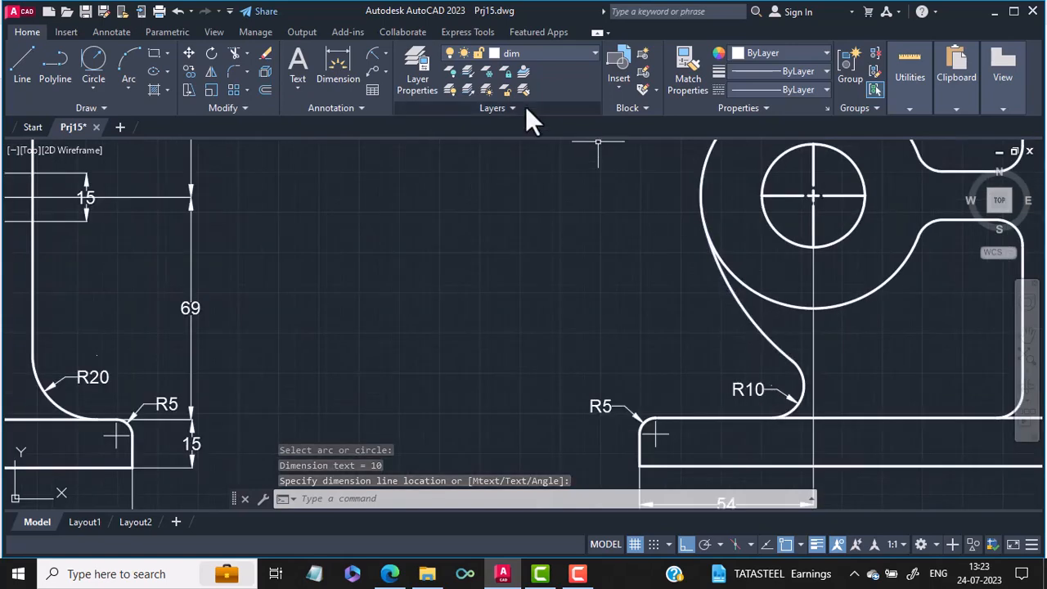
key("Return")
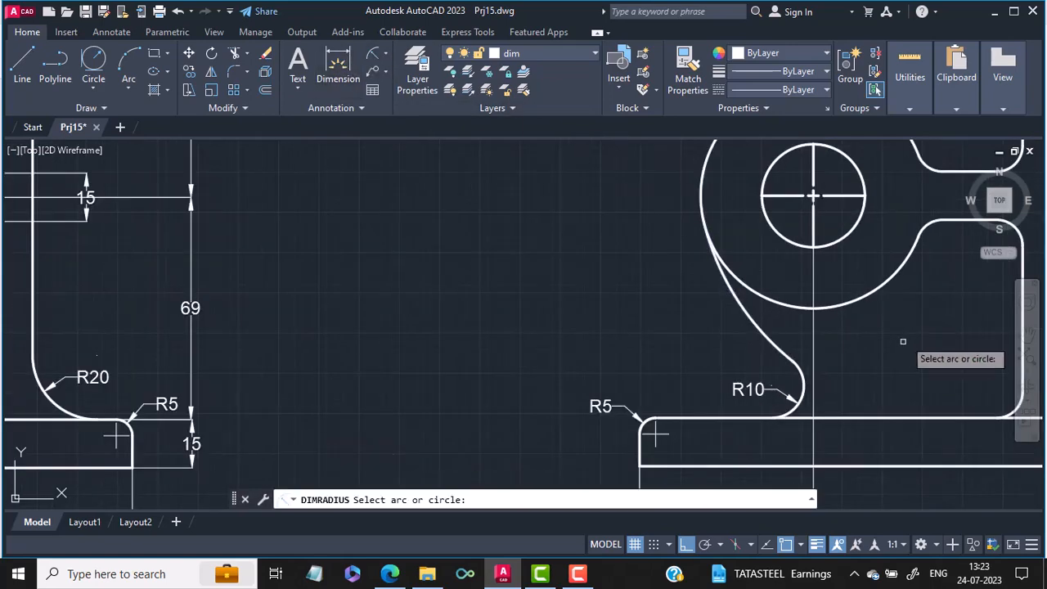
left_click(768, 337)
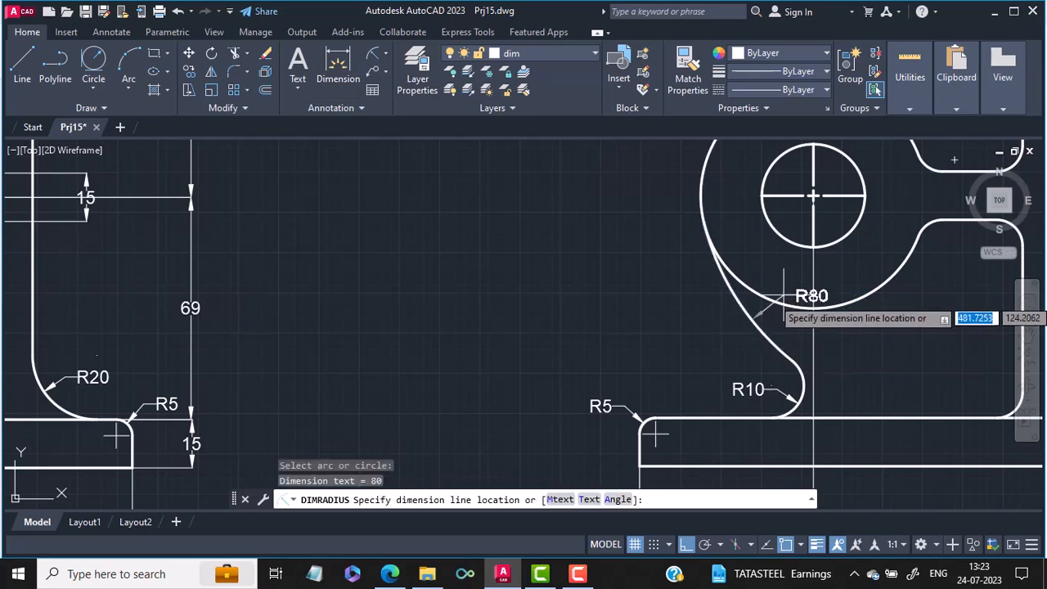
left_click(784, 337)
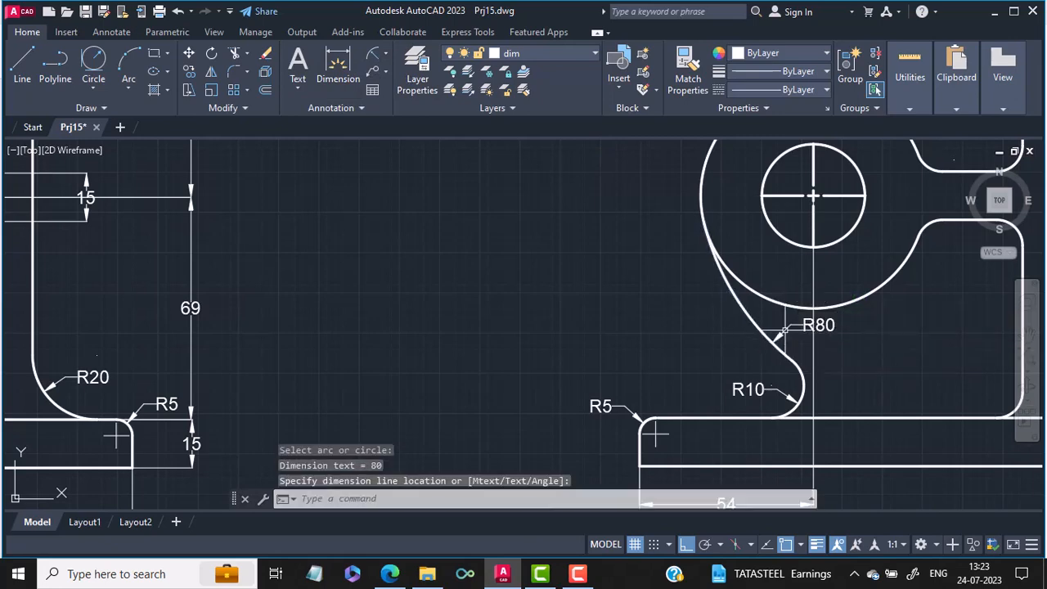
Add a radius dimension to the fillet at the pocket's lower-right corner above the base, placing its text inside the pocket
scroll(876, 346, "down", 2)
middle_click_drag(882, 350, 616, 360)
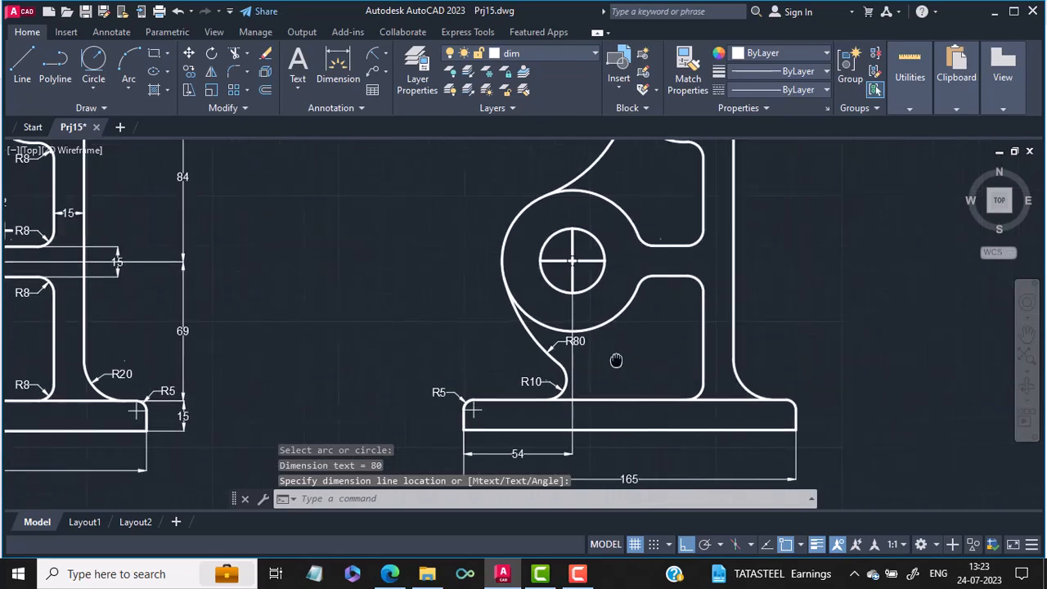
left_click(373, 54)
scroll(708, 414, "up", 8)
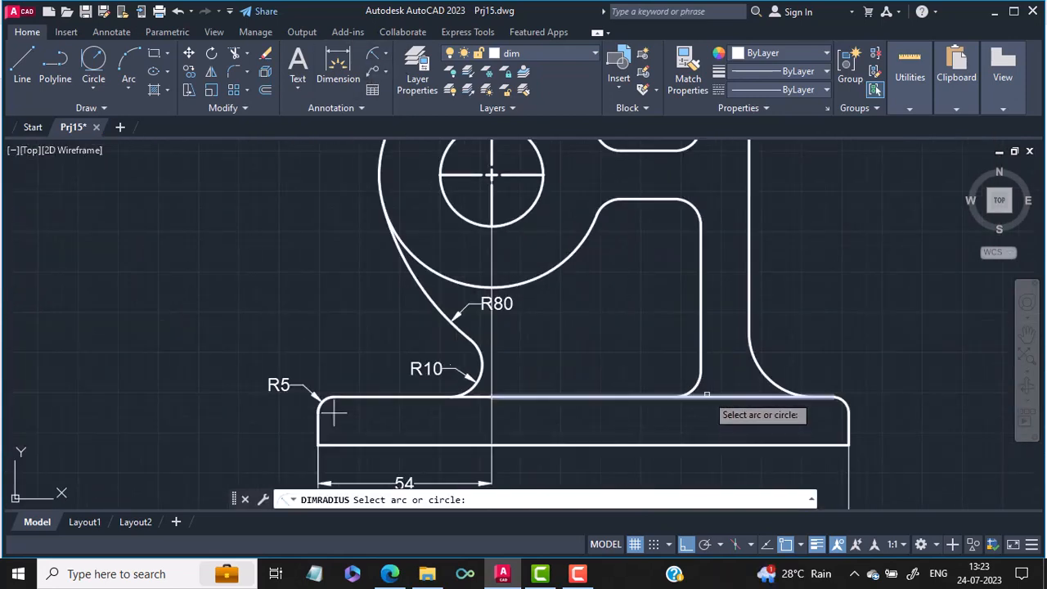
left_click(686, 387)
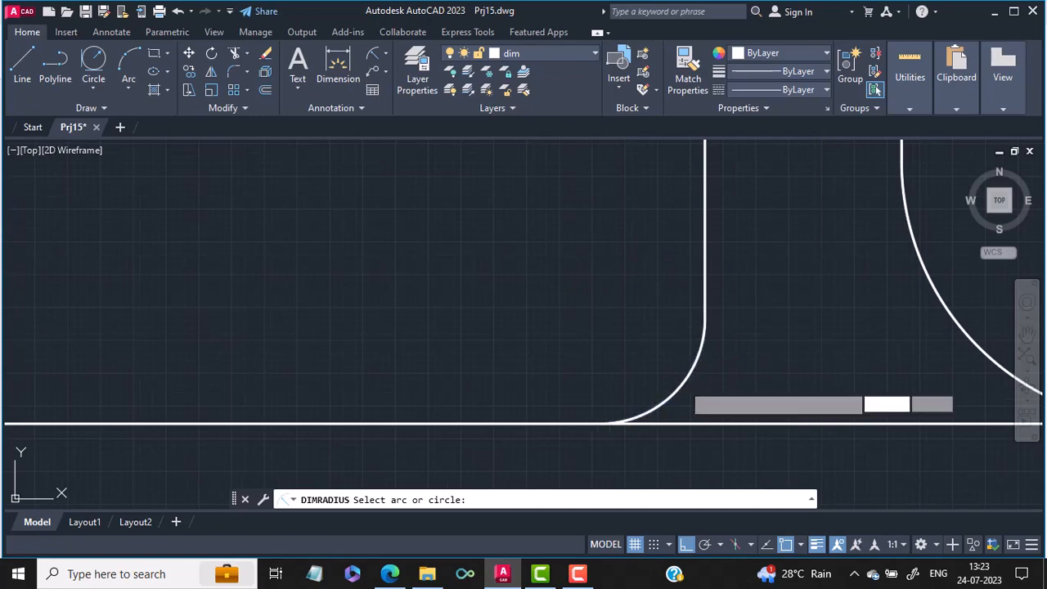
left_click(667, 360)
scroll(667, 360, "down", 5)
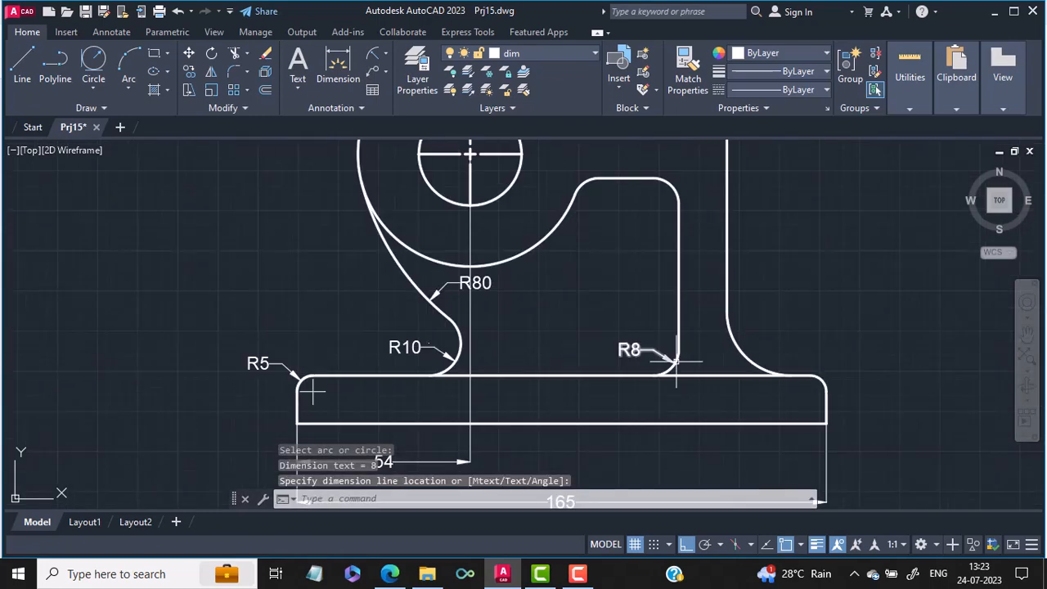
Add a radius dimension to the large fillet between the upright's right edge and the base, with its text outside the profile
scroll(676, 360, "down", 5)
scroll(328, 381, "up", 6)
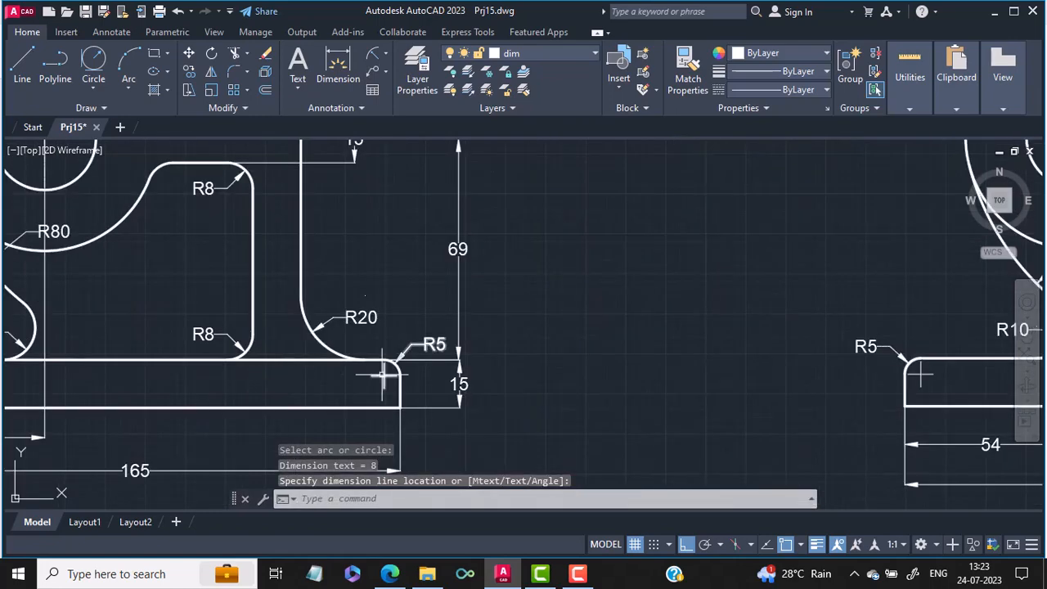
scroll(382, 376, "down", 5)
scroll(785, 360, "up", 4)
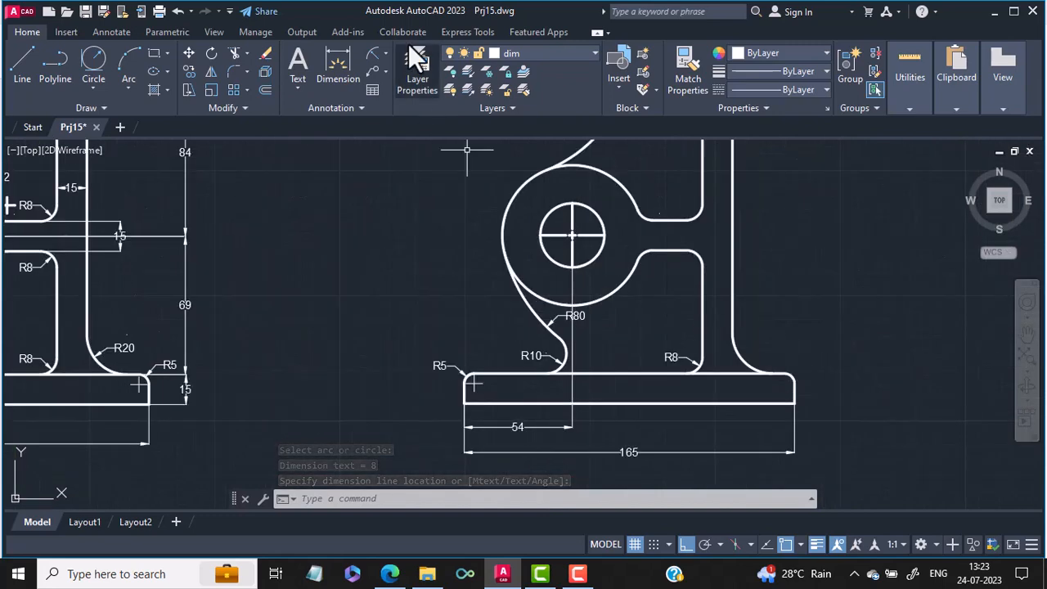
left_click(372, 54)
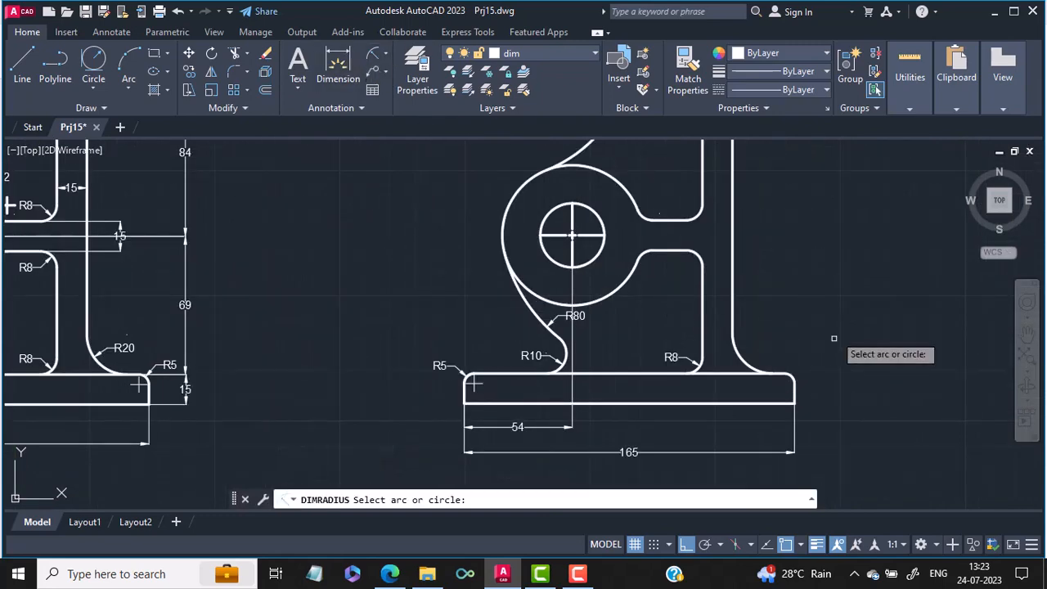
left_click(744, 361)
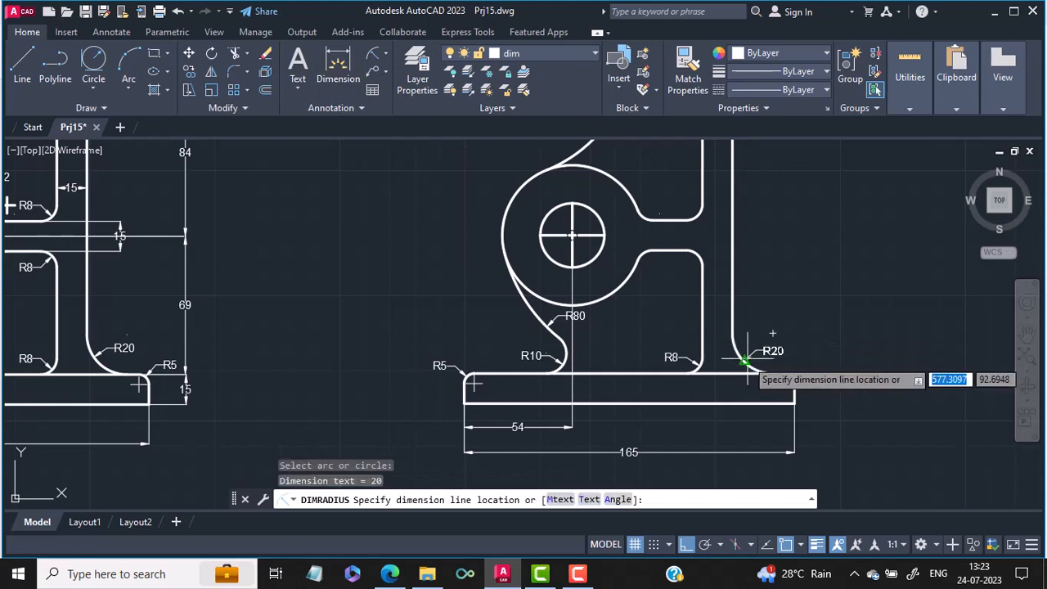
left_click(753, 351)
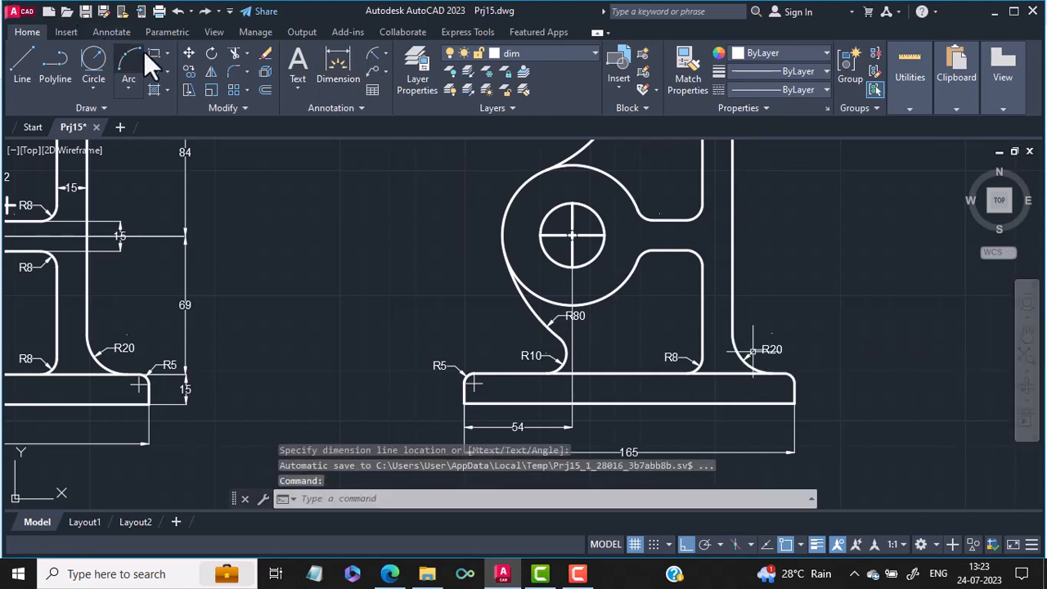
Add a radius dimension to the redrawn base's upper-right corner fillet
left_click(370, 53)
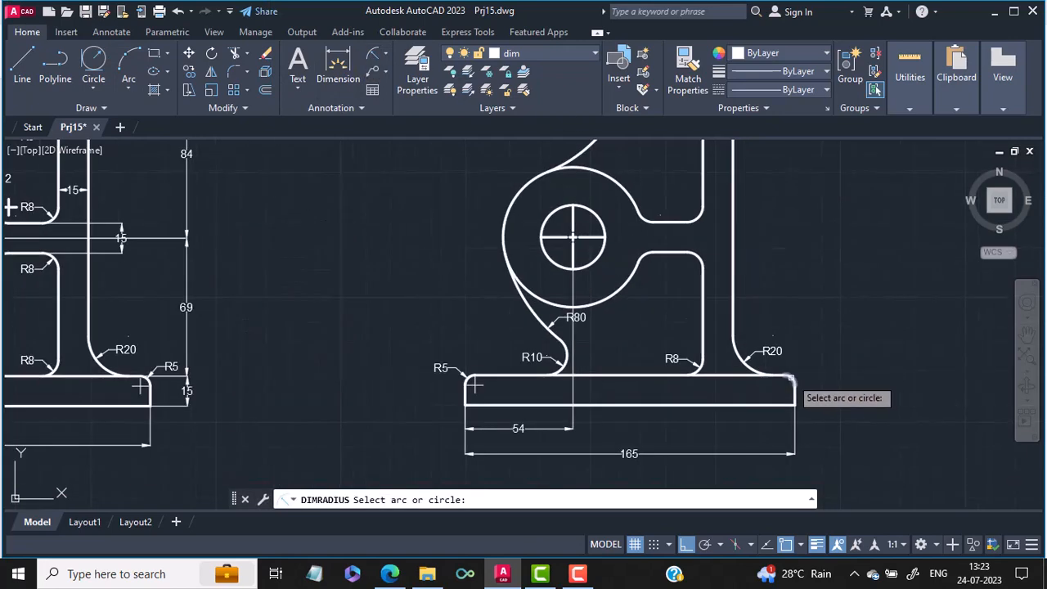
scroll(792, 378, "up", 2)
left_click(790, 379)
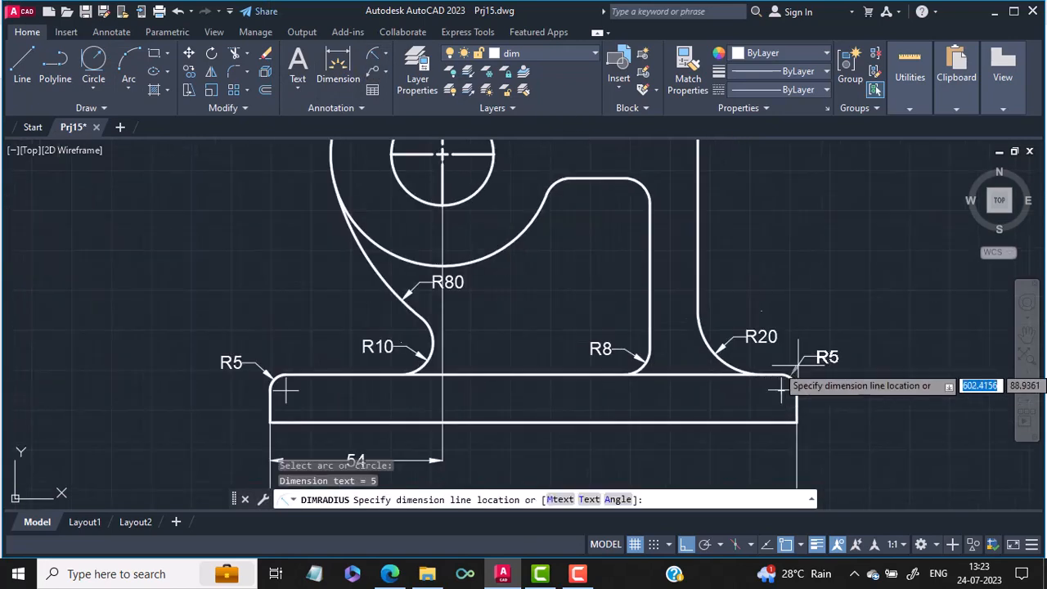
left_click(779, 391)
scroll(576, 373, "down", 4)
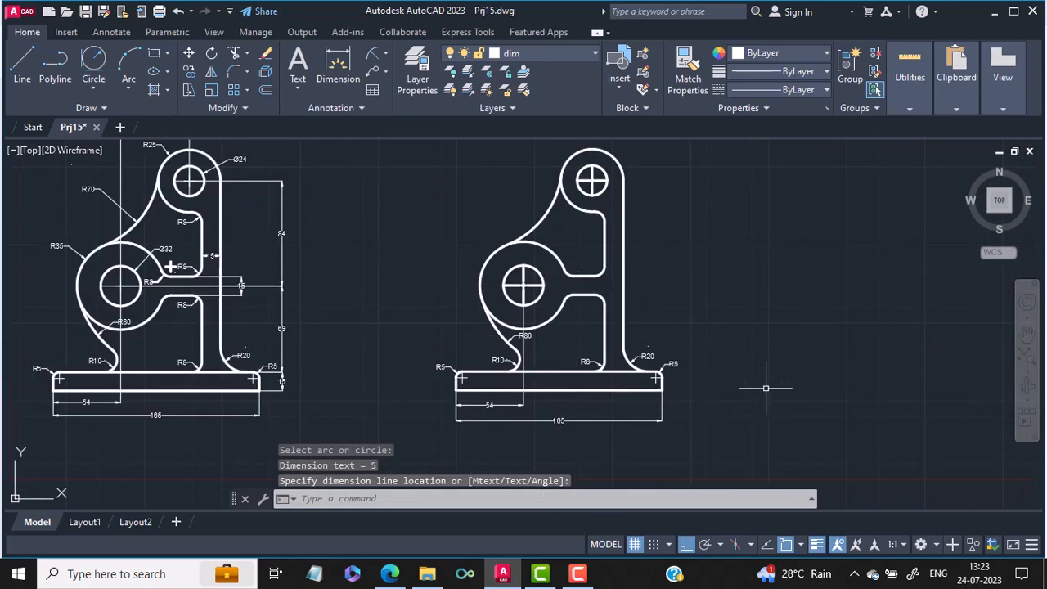
Add a vertical linear dimension for the redrawn base's thickness, placed beyond its right end
scroll(766, 389, "up", 4)
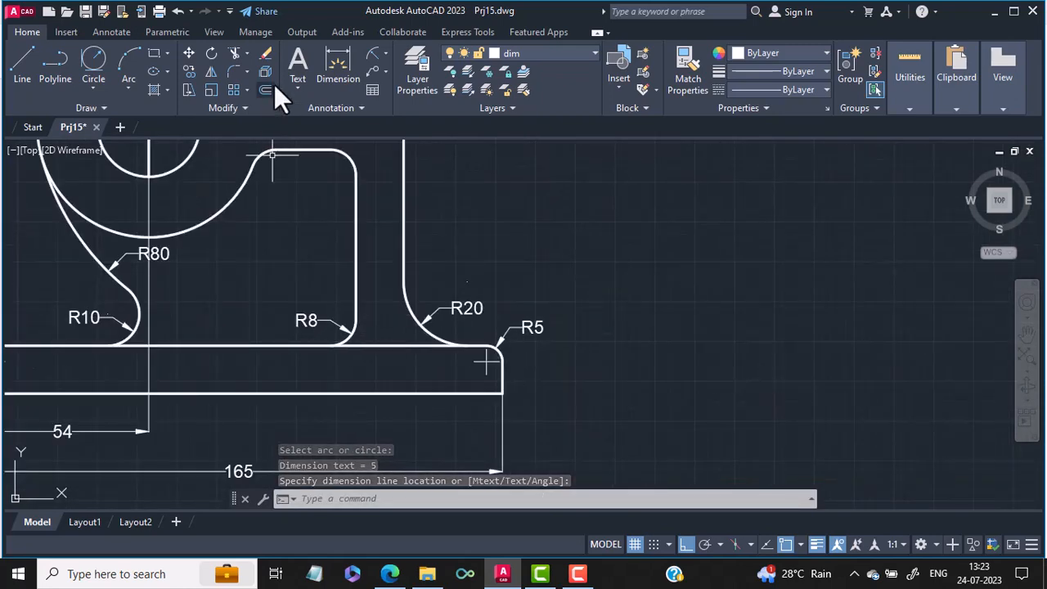
left_click(334, 50)
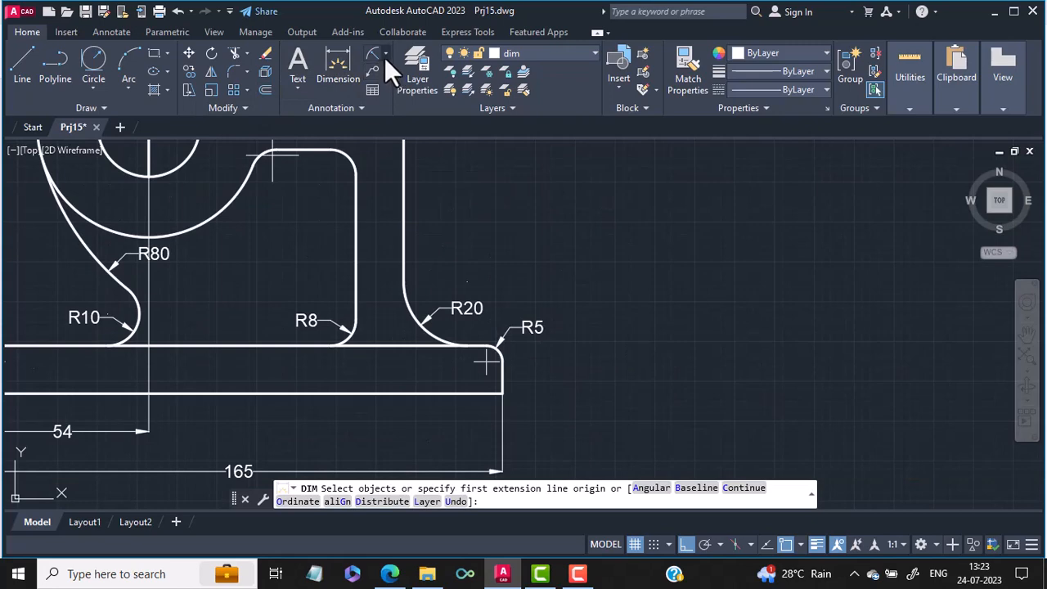
left_click(385, 54)
left_click(405, 72)
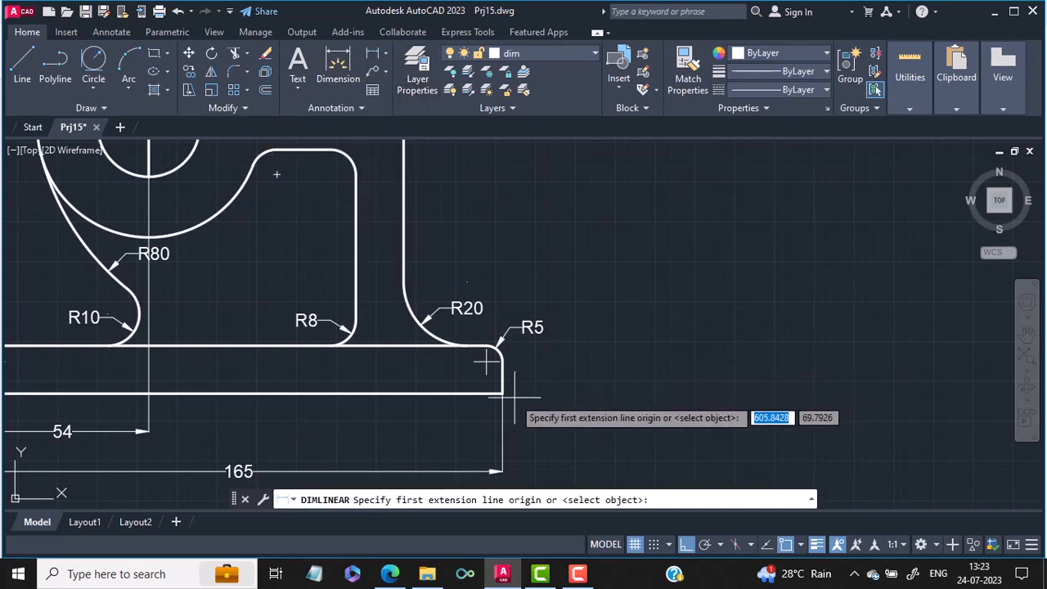
left_click(491, 347)
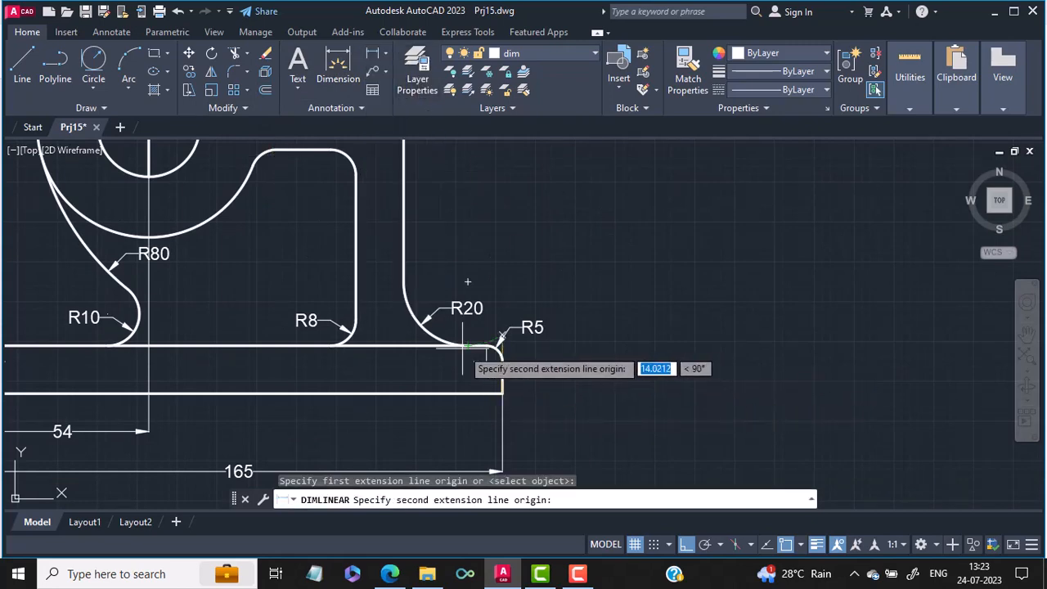
left_click(414, 348)
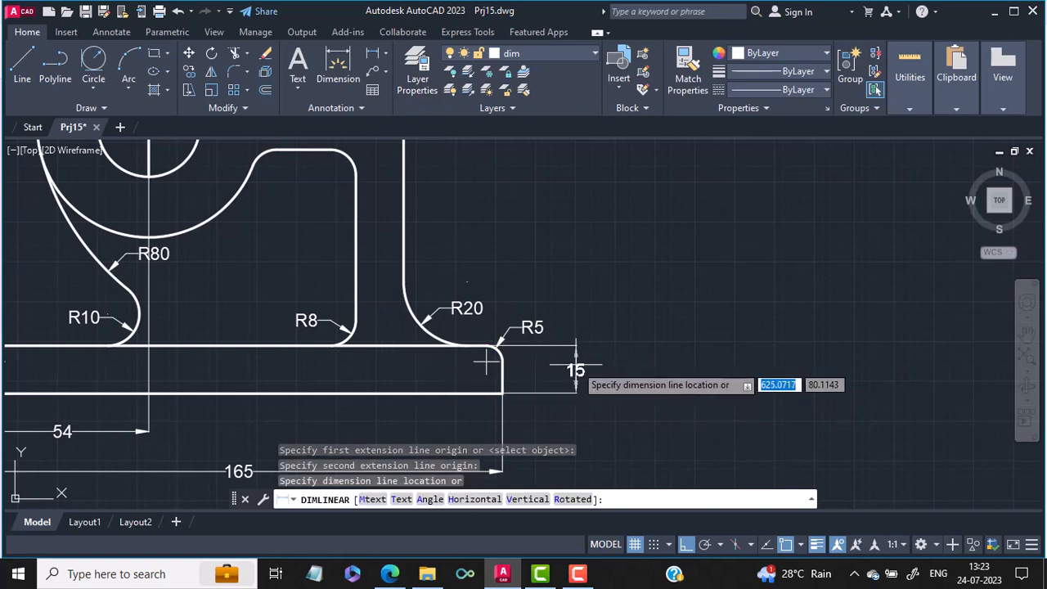
left_click(575, 365)
middle_click_drag(381, 311, 563, 331)
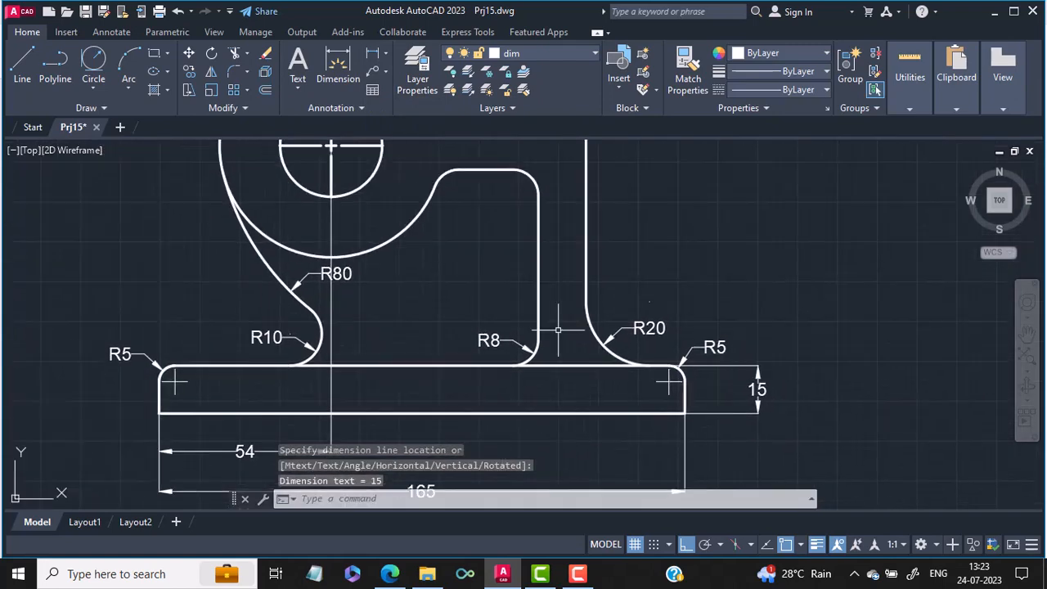
scroll(556, 329, "down", 2)
scroll(188, 335, "down", 2)
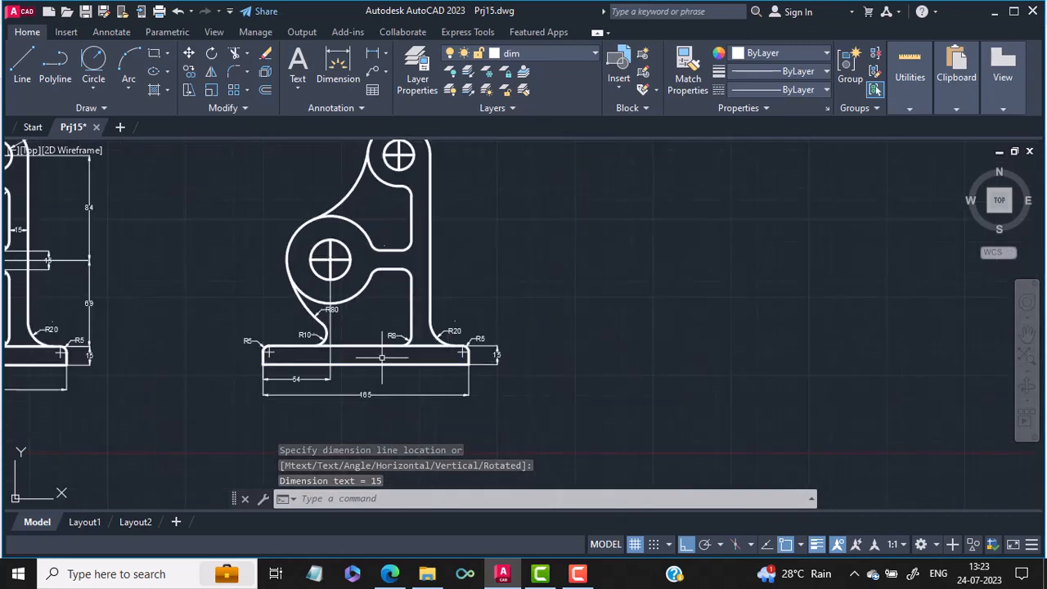
middle_click_drag(271, 341, 452, 350)
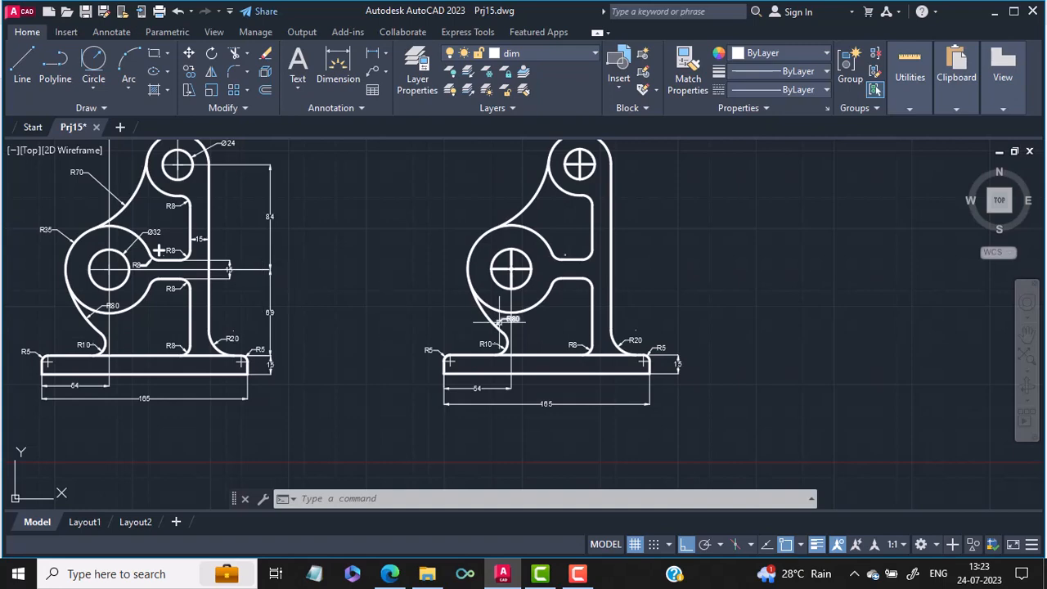
Add a vertical linear dimension from the redrawn base's top edge to the large hole's centre, in line with the base thickness dimension
scroll(645, 323, "up", 4)
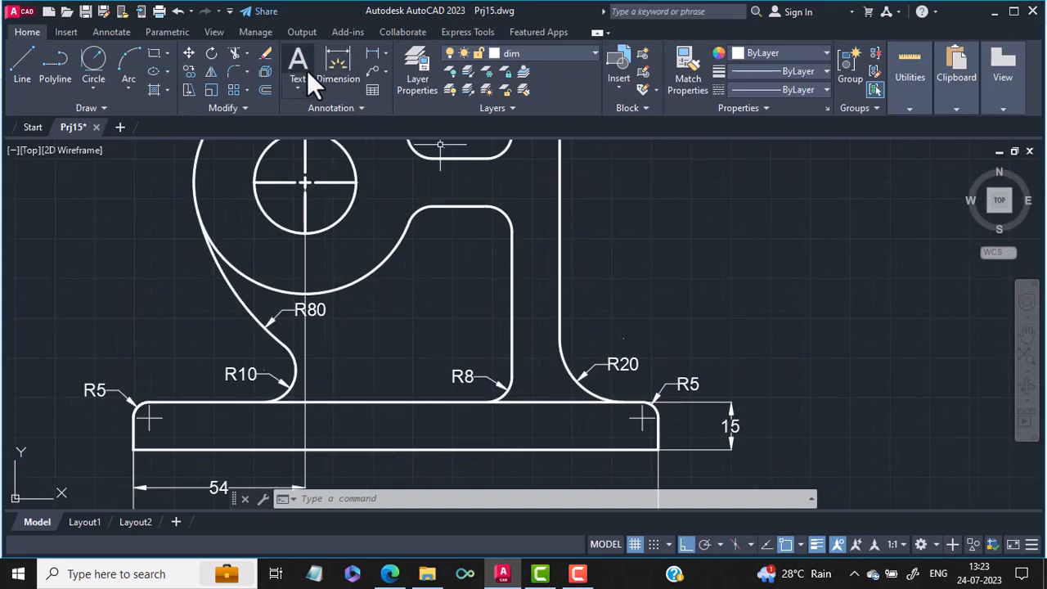
left_click(373, 54)
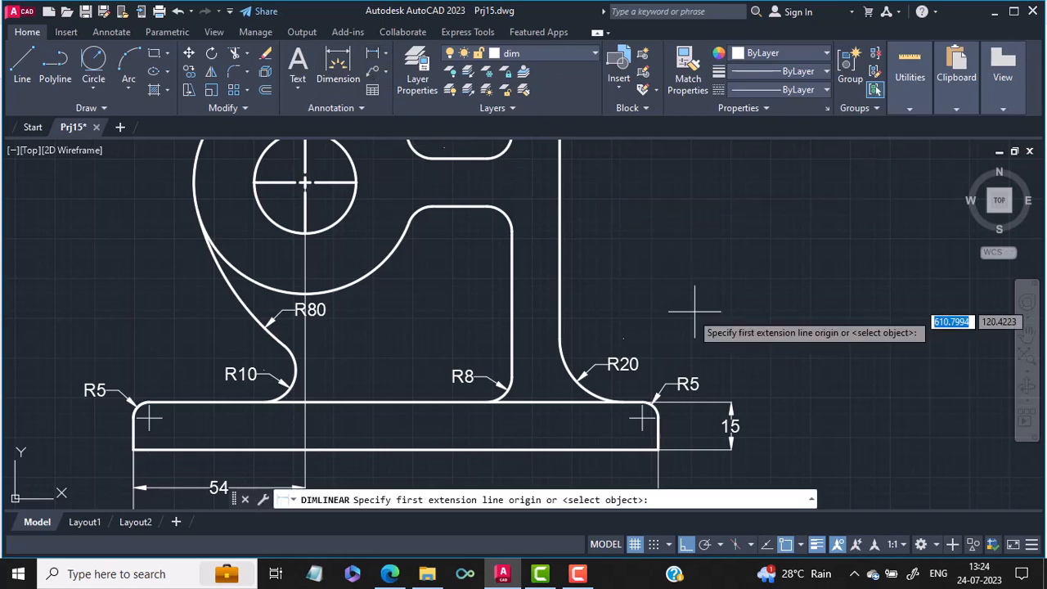
left_click(623, 402)
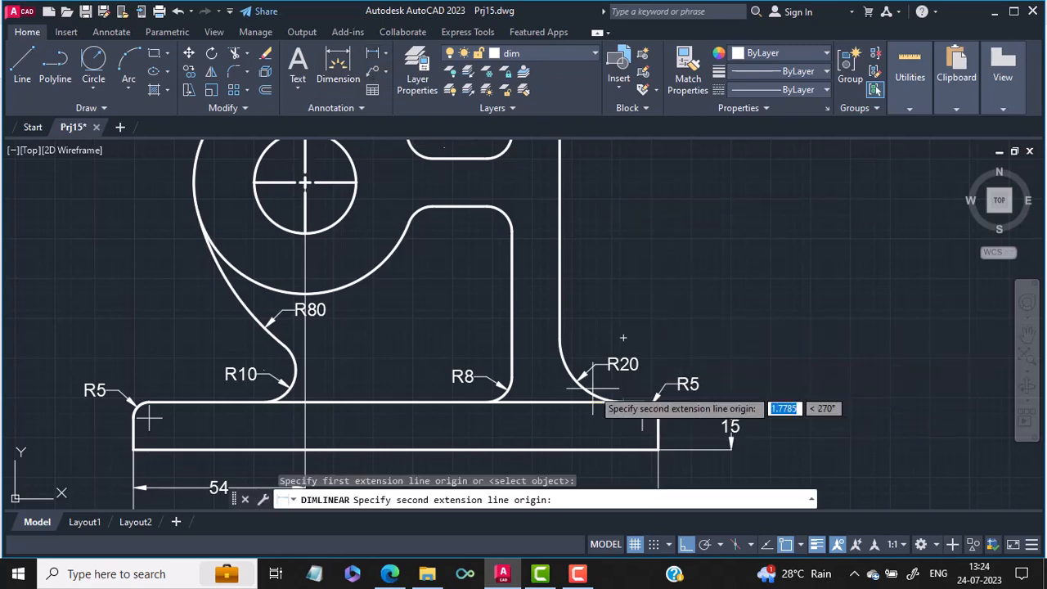
left_click(305, 182)
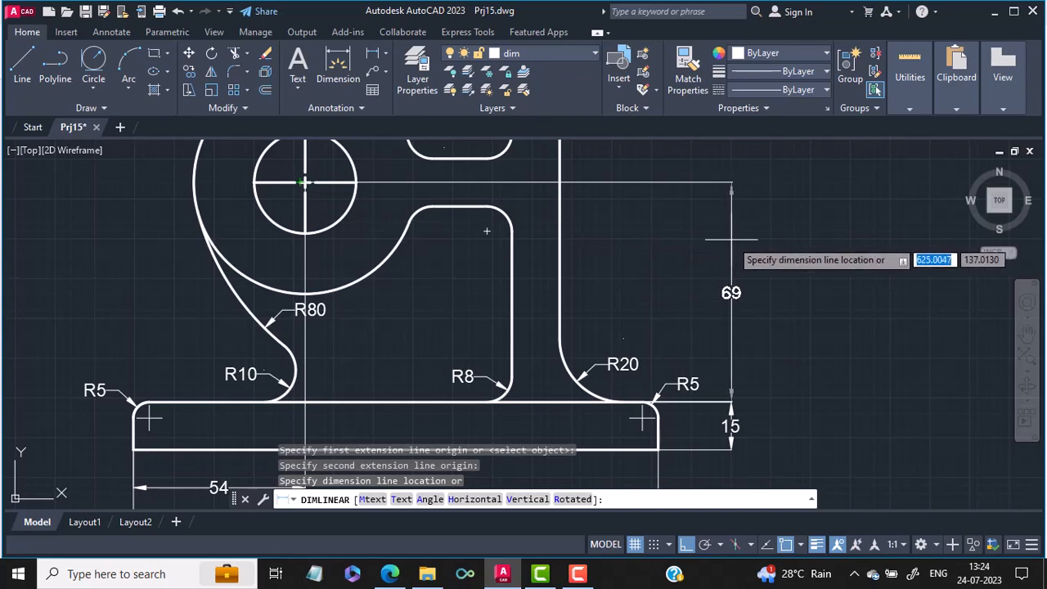
left_click(732, 240)
Add a vertical linear dimension between the large and small hole centres of the redrawn bracket, in line with the dimension below
mouse_move(243, 236)
middle_mouse_down()
mouse_move(666, 264)
mouse_move(863, 261)
mouse_move(823, 334)
middle_mouse_up()
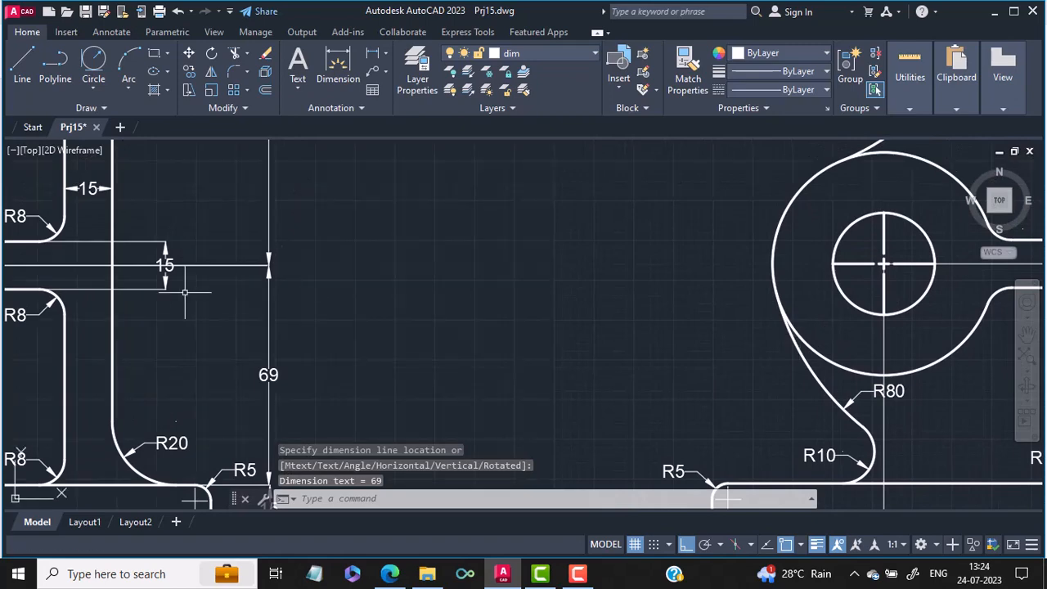
scroll(171, 283, "down", 4)
scroll(238, 231, "down", 2)
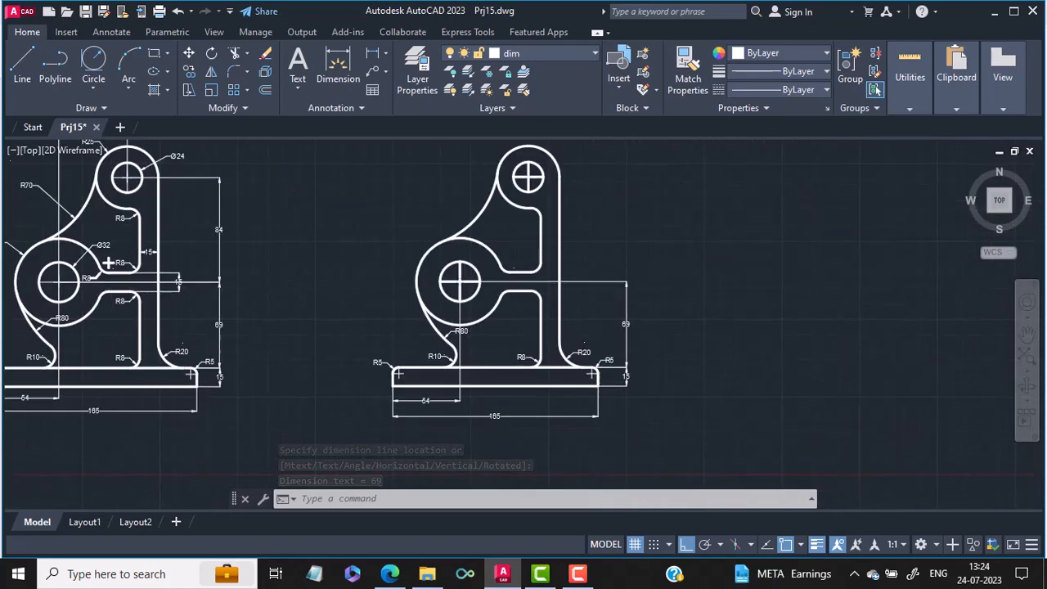
scroll(242, 235, "up", 4)
middle_click_drag(814, 308, 519, 348)
left_click(370, 53)
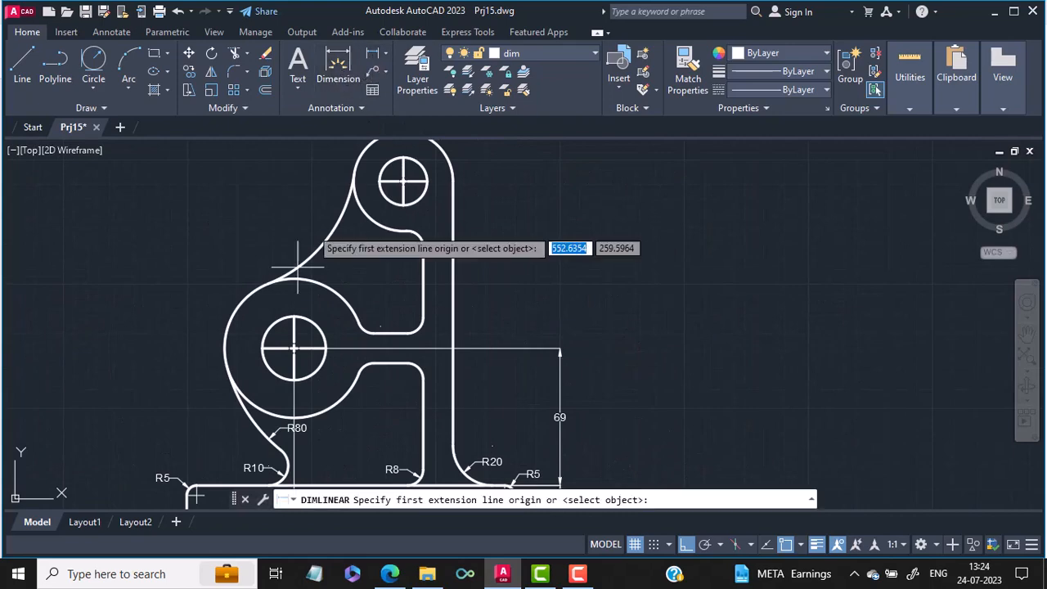
left_click(294, 349)
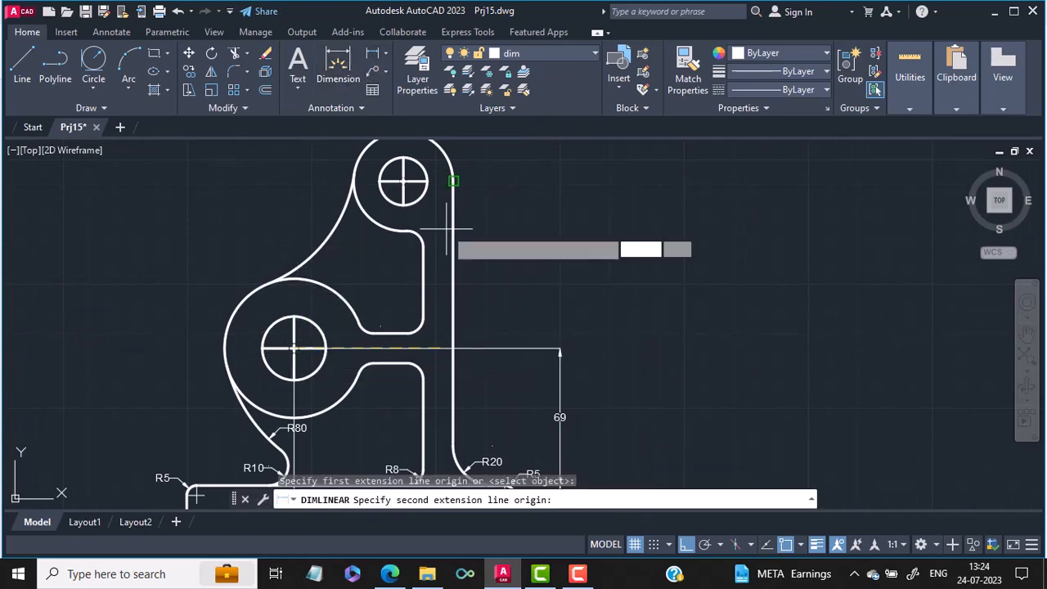
left_click(403, 180)
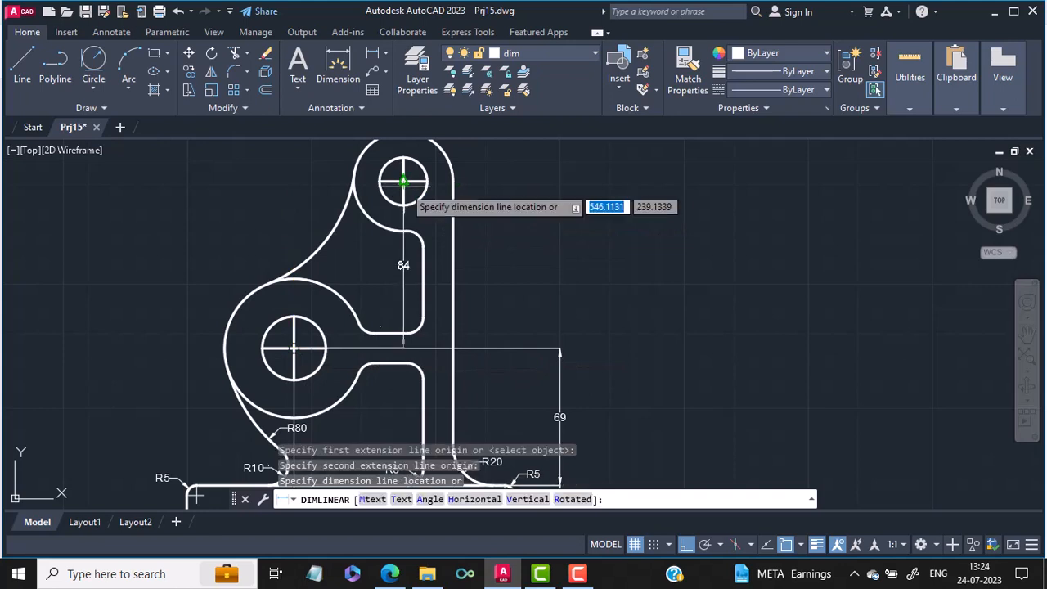
left_click(559, 201)
Add a diameter dimension to the redrawn bracket's small upper hole, placing its text outside the profile at the upper right
scroll(509, 221, "down", 2)
middle_click_drag(424, 221, 581, 392)
scroll(609, 361, "up", 6)
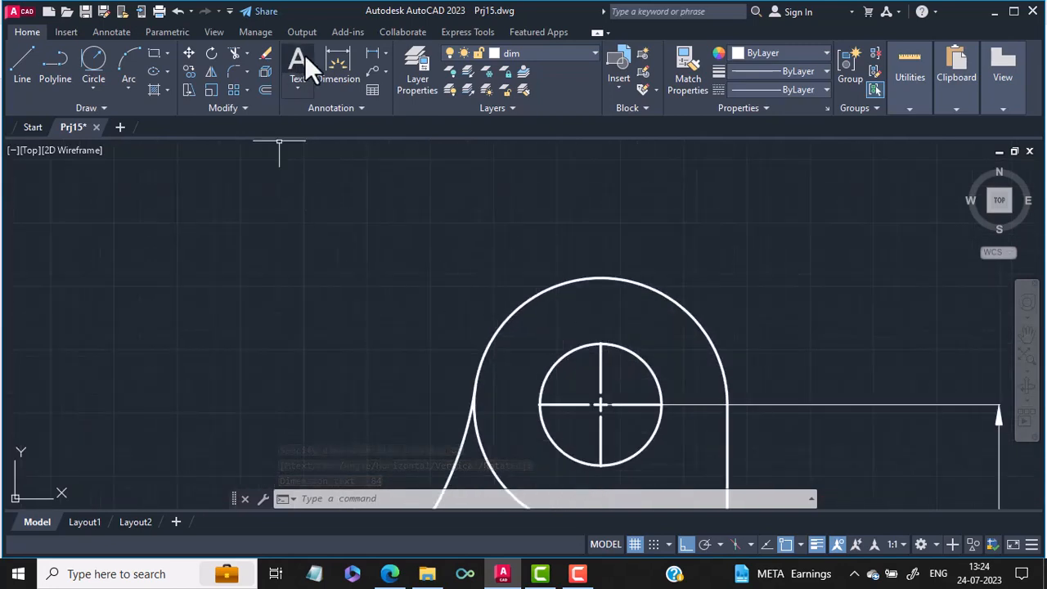
left_click(387, 54)
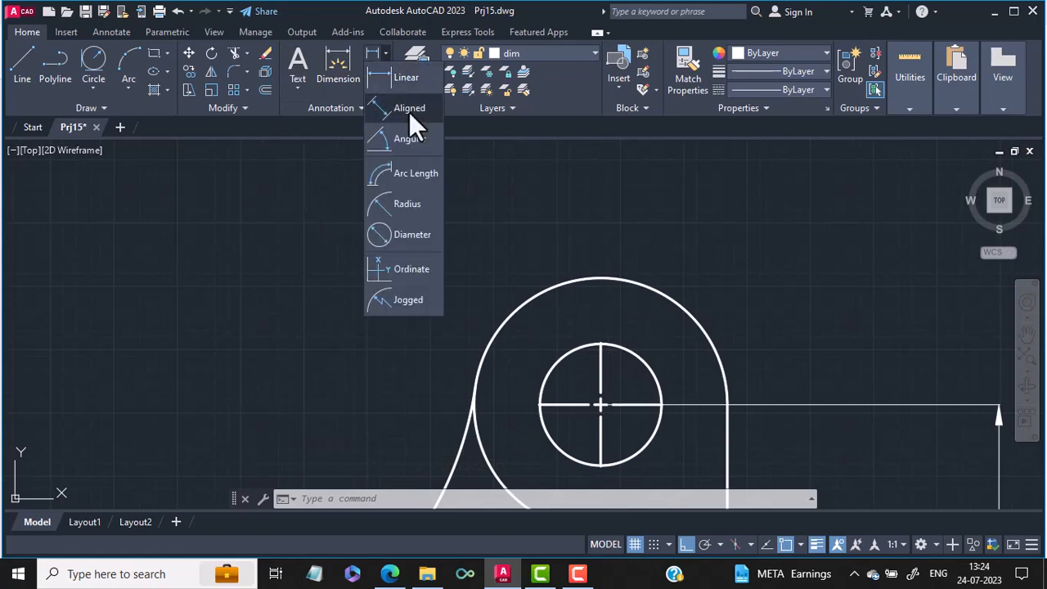
left_click(402, 235)
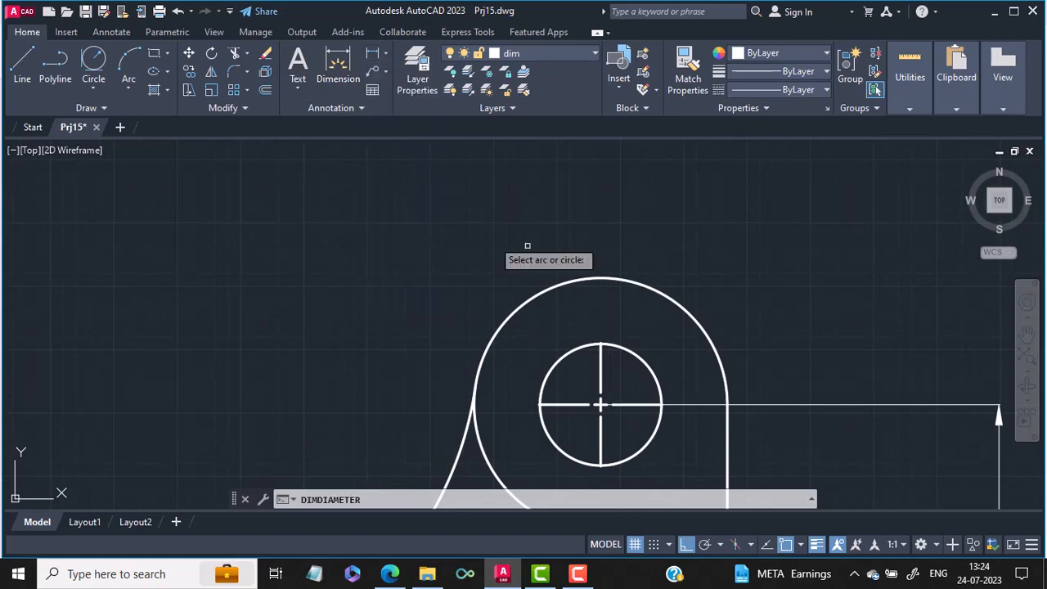
left_click(652, 374)
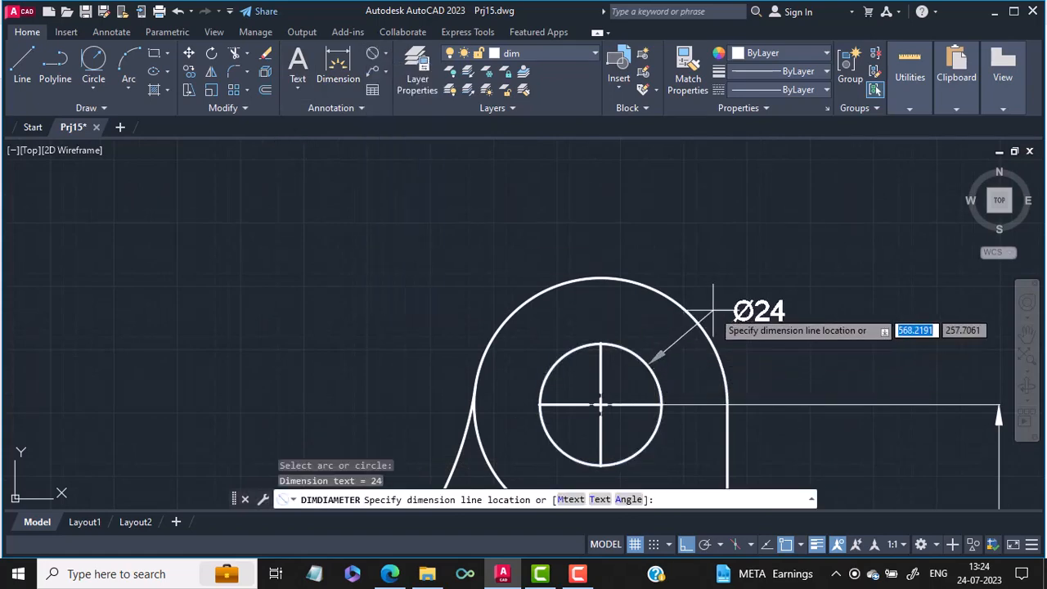
left_click(713, 311)
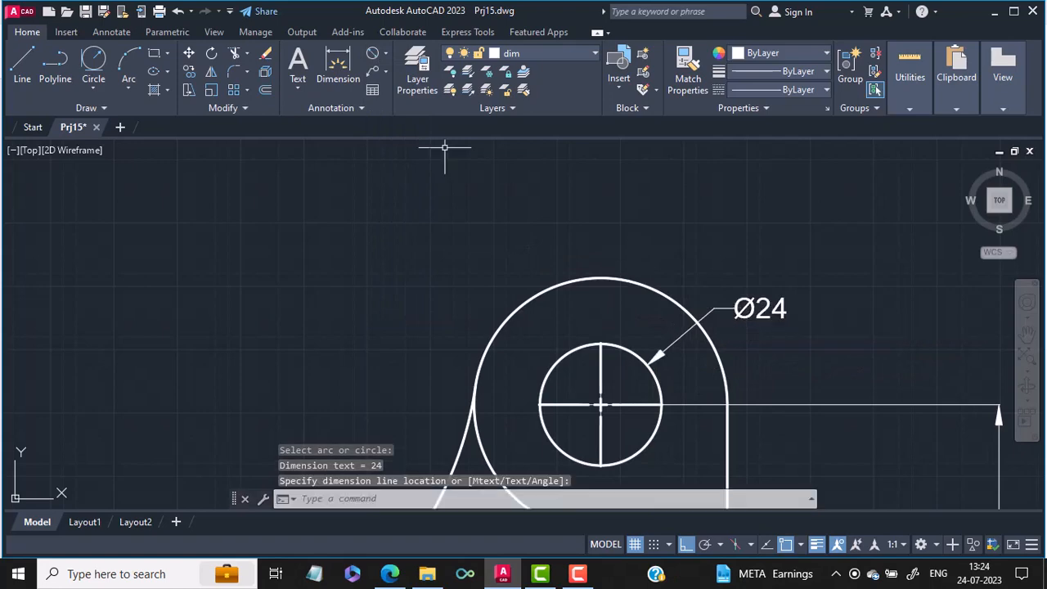
Add a radius dimension to the outer arc around the small upper hole, with its text outside the profile at the upper left
left_click(382, 52)
left_click(402, 206)
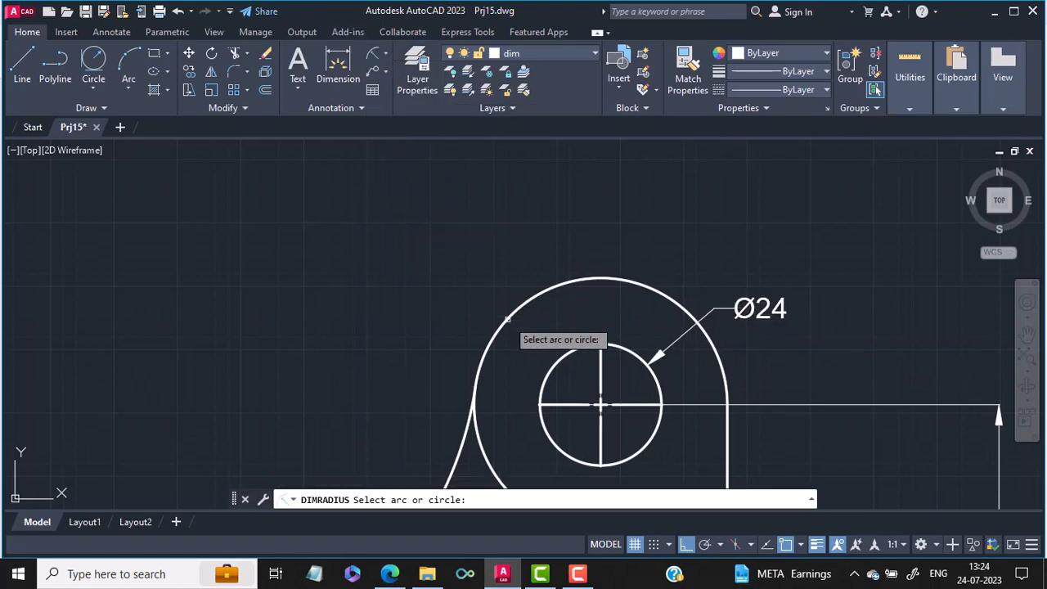
left_click(508, 318)
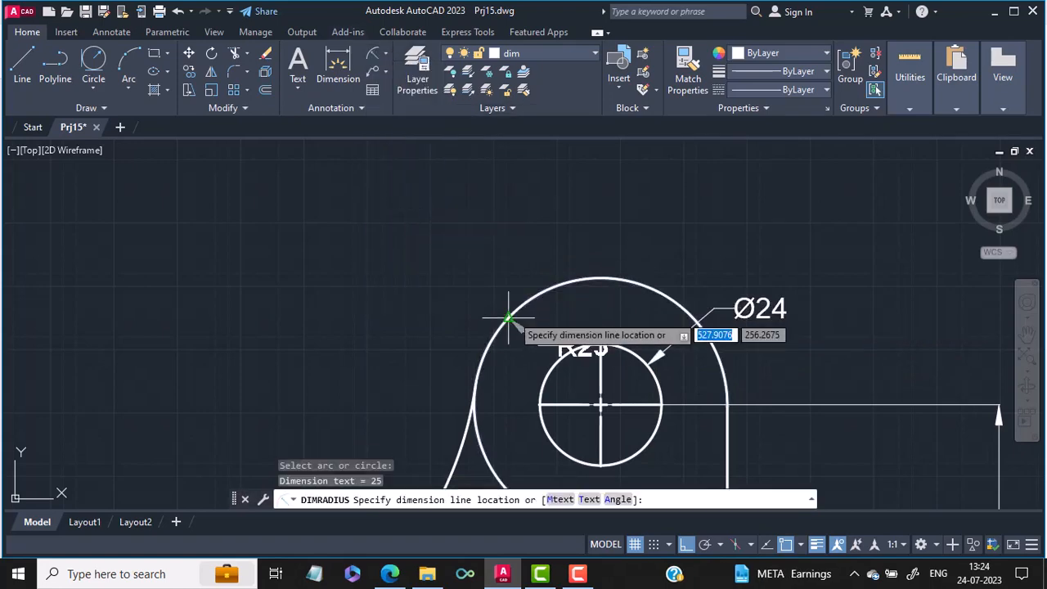
left_click(475, 281)
Add a horizontal linear dimension between the large and small hole centres, placed above the redrawn bracket
scroll(474, 278, "down", 4)
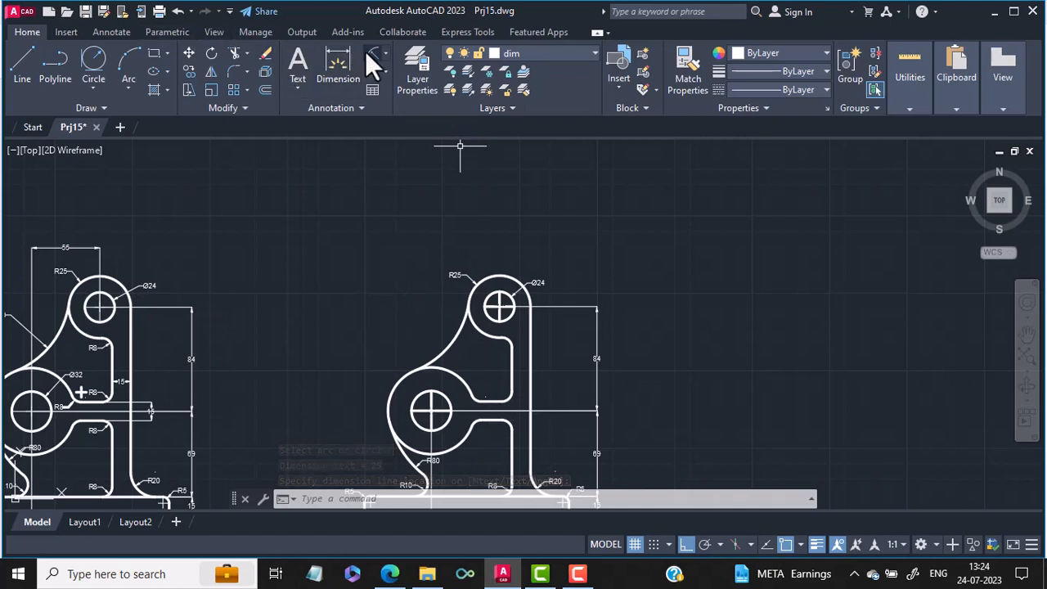
left_click(385, 54)
left_click(395, 77)
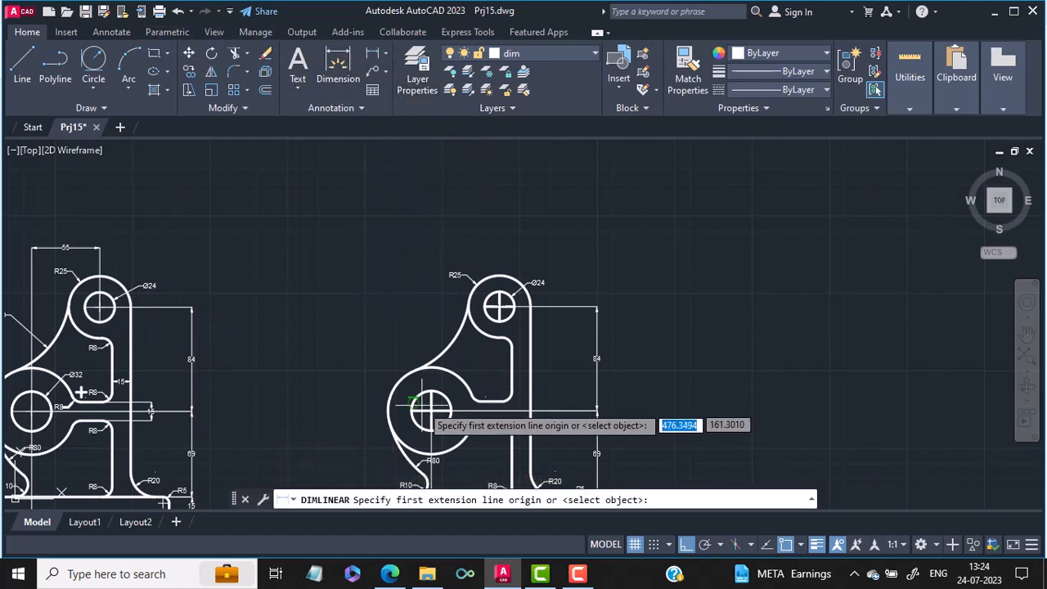
left_click(431, 409)
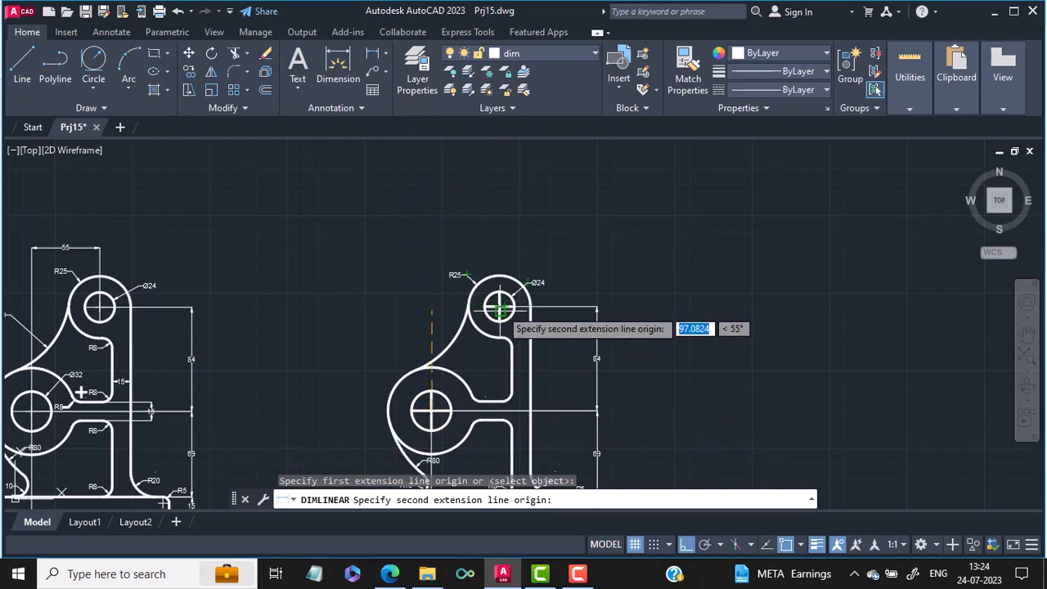
scroll(499, 305, "up", 3)
left_click(494, 304)
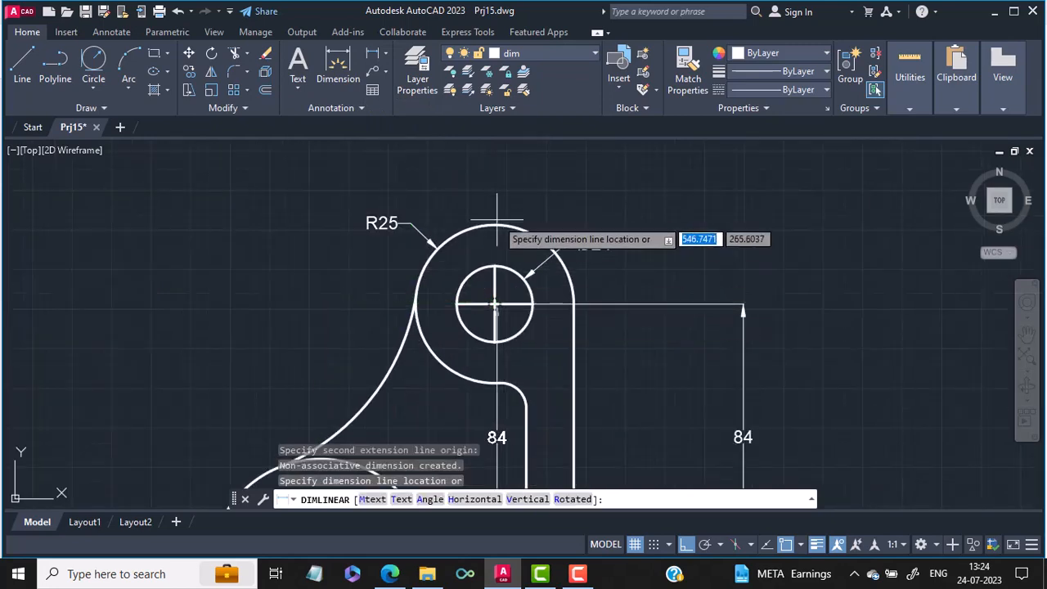
left_click(463, 153)
Add a radius dimension to the concave arc joining the two bosses, with its text outside the profile at the upper left
scroll(469, 168, "down", 3)
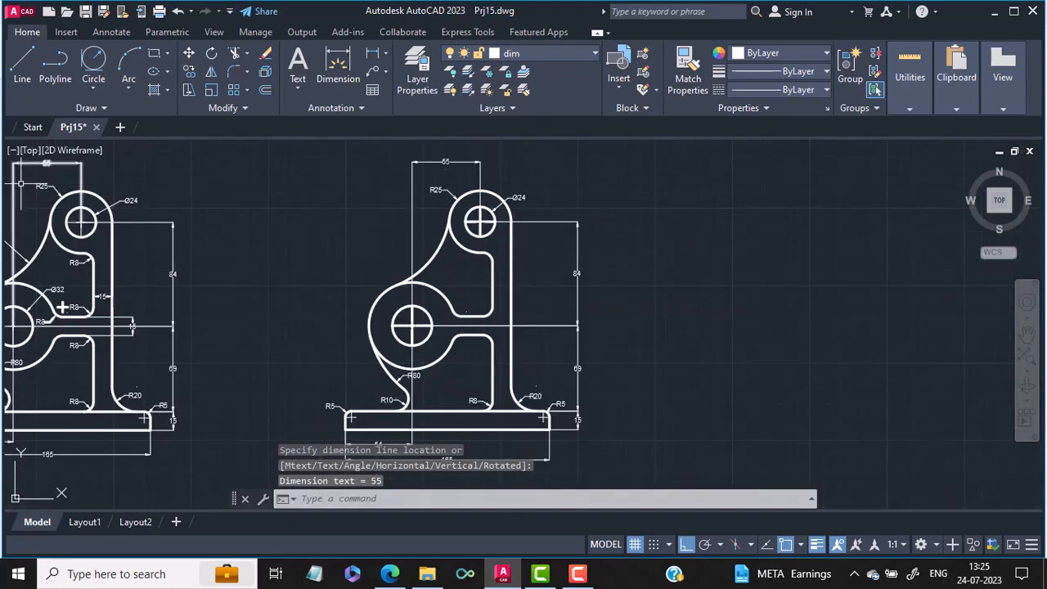
middle_click_drag(31, 184, 209, 190)
scroll(210, 160, "up", 3)
scroll(208, 164, "down", 3)
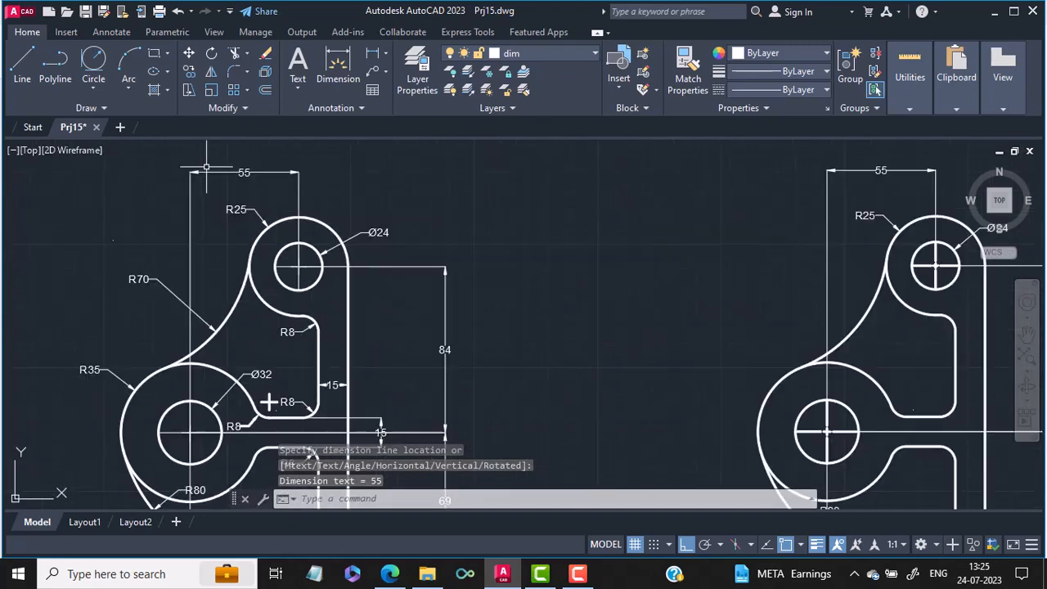
middle_click_drag(617, 276, 560, 321)
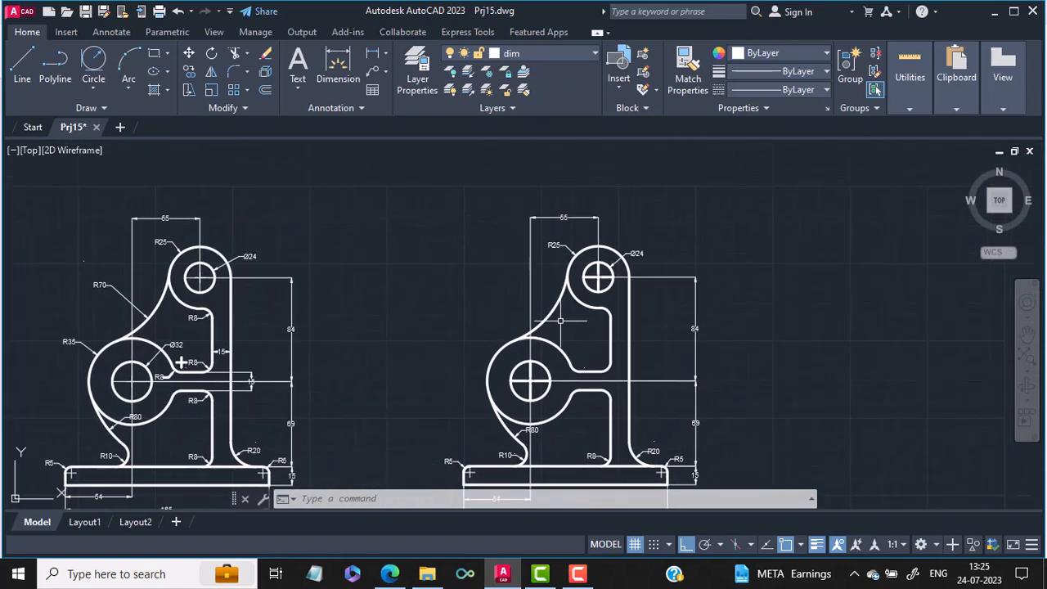
left_click(385, 54)
left_click(406, 203)
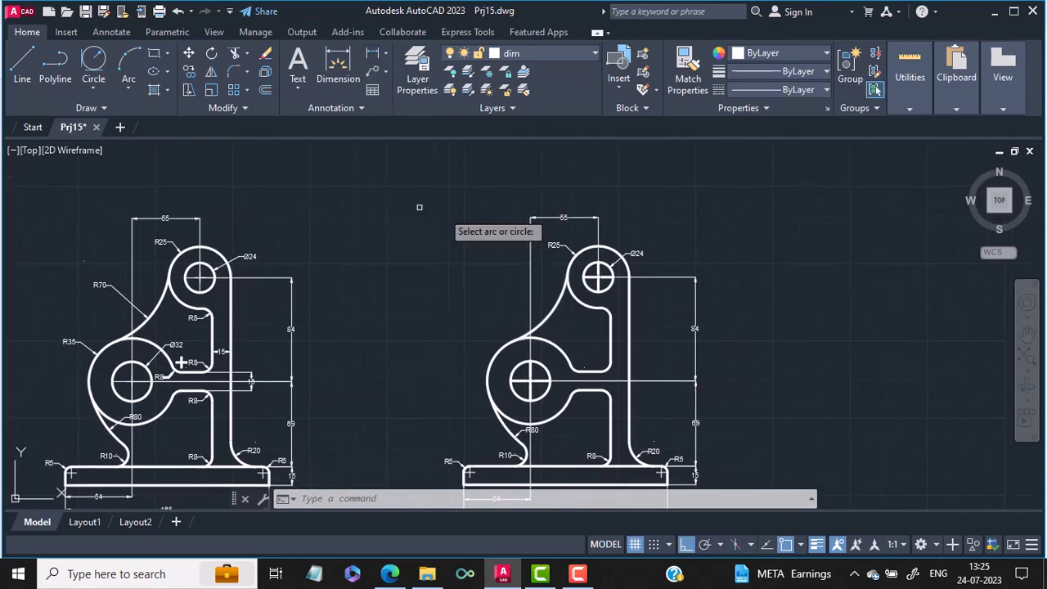
left_click(553, 316)
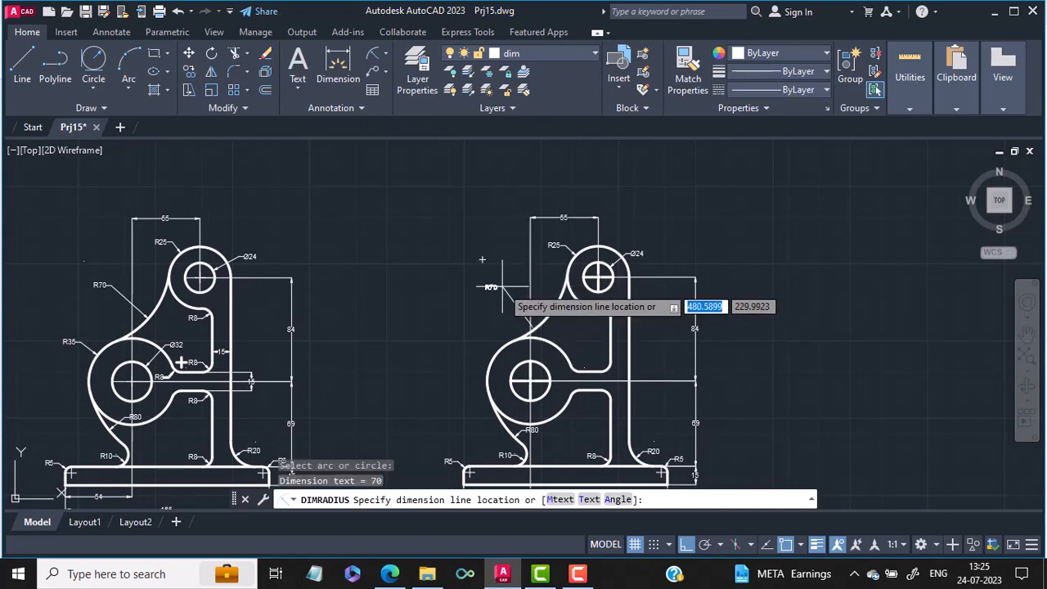
left_click(513, 286)
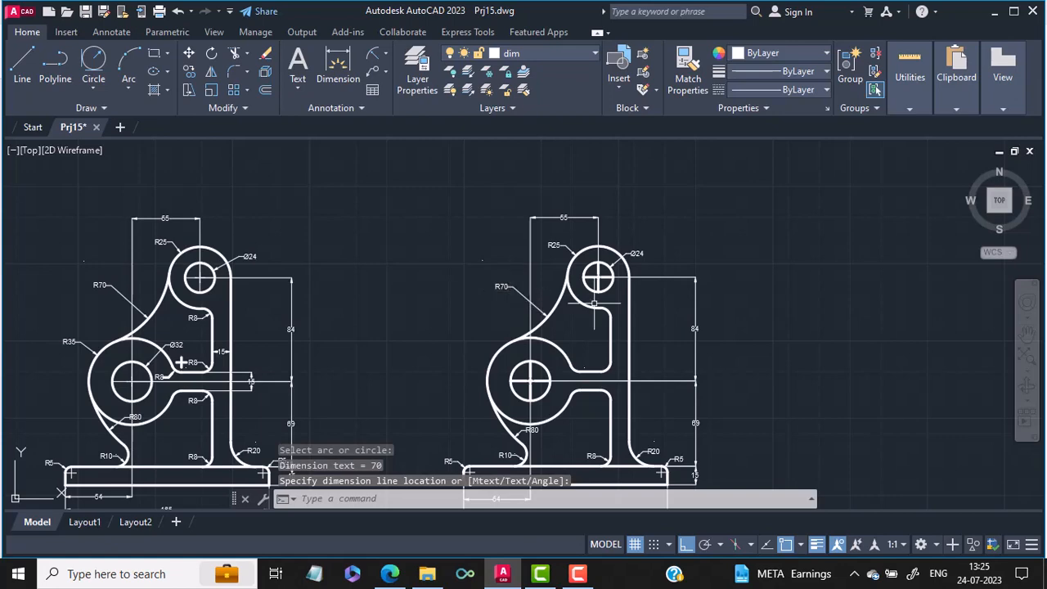
Add a diameter dimension to the redrawn bracket's large hole, placing its text in the upper pocket
middle_click_drag(592, 321, 498, 305)
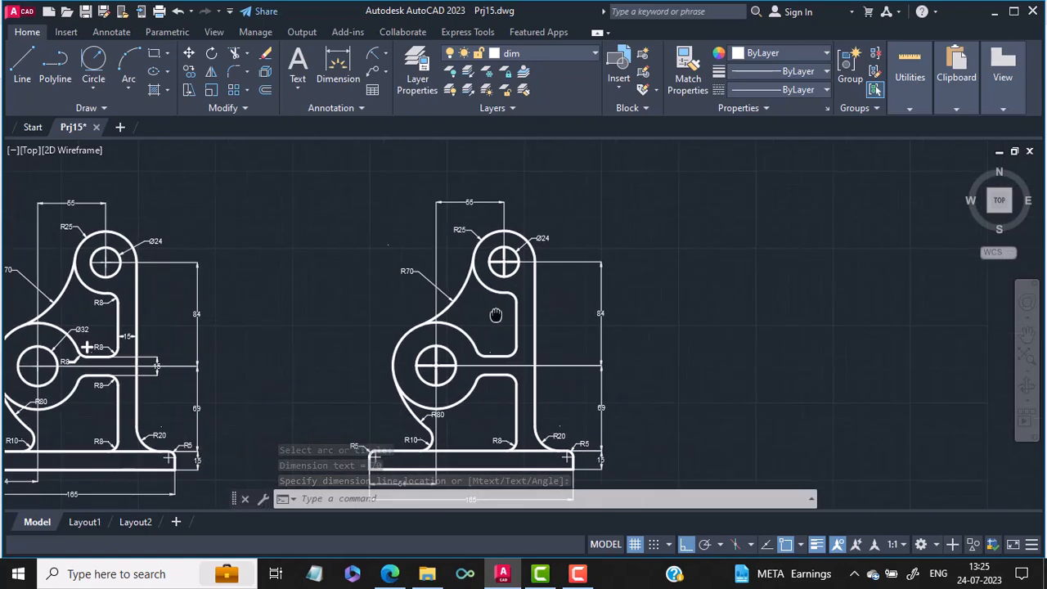
scroll(461, 352, "up", 5)
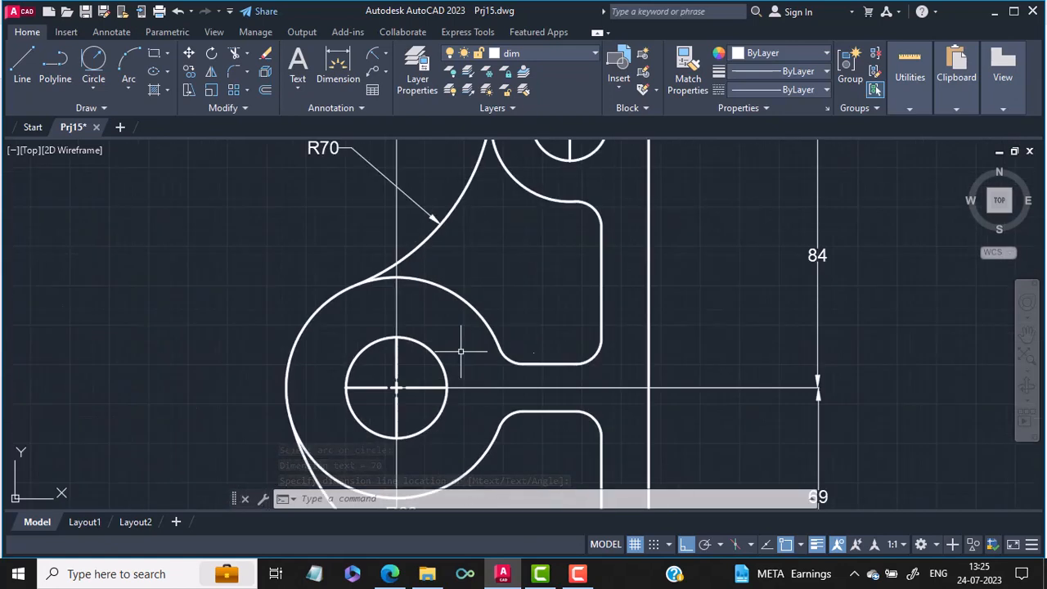
left_click(386, 52)
left_click(417, 239)
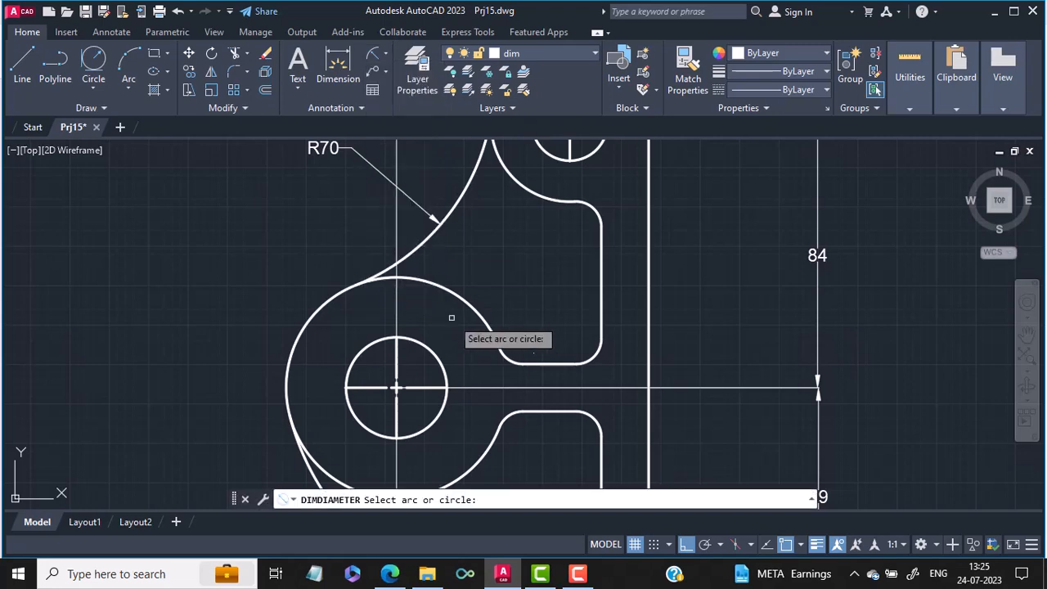
left_click(442, 366)
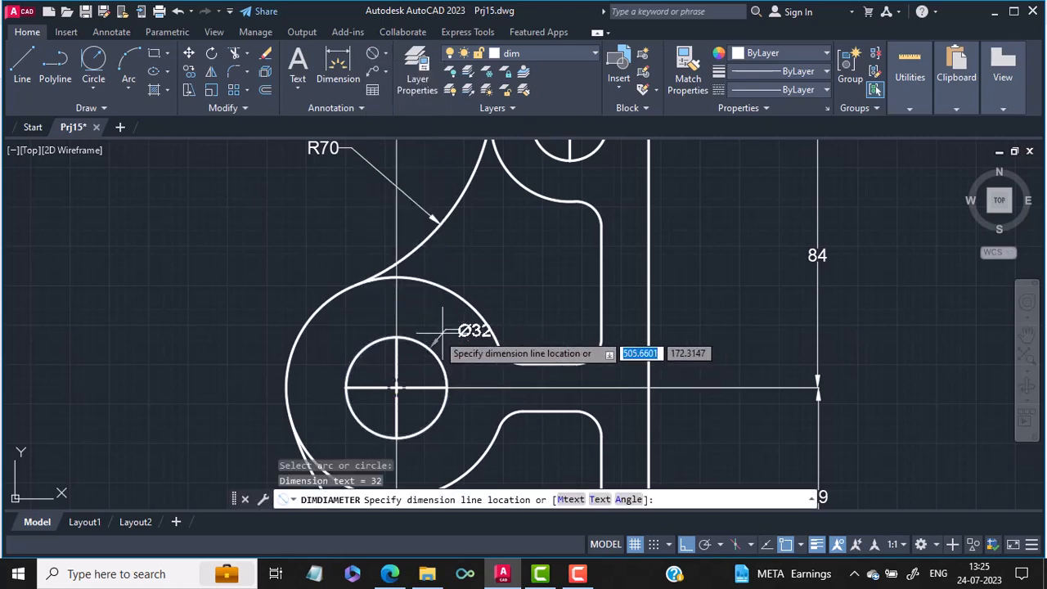
left_click(491, 303)
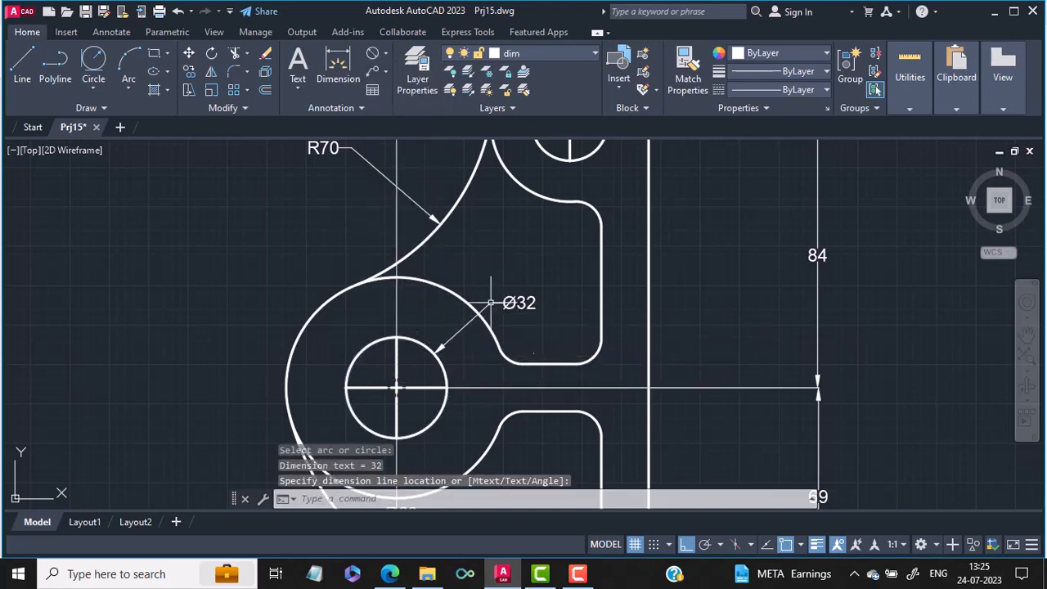
Add a radius dimension to the outer arc around the large hole, with its text outside the profile at the upper left
left_click(387, 53)
left_click(400, 206)
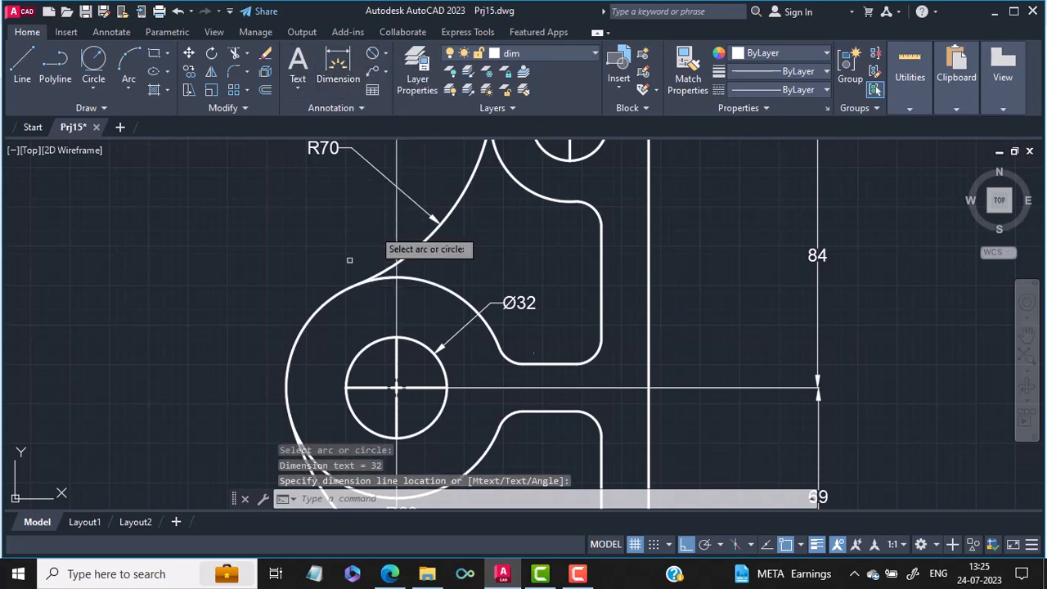
left_click(319, 305)
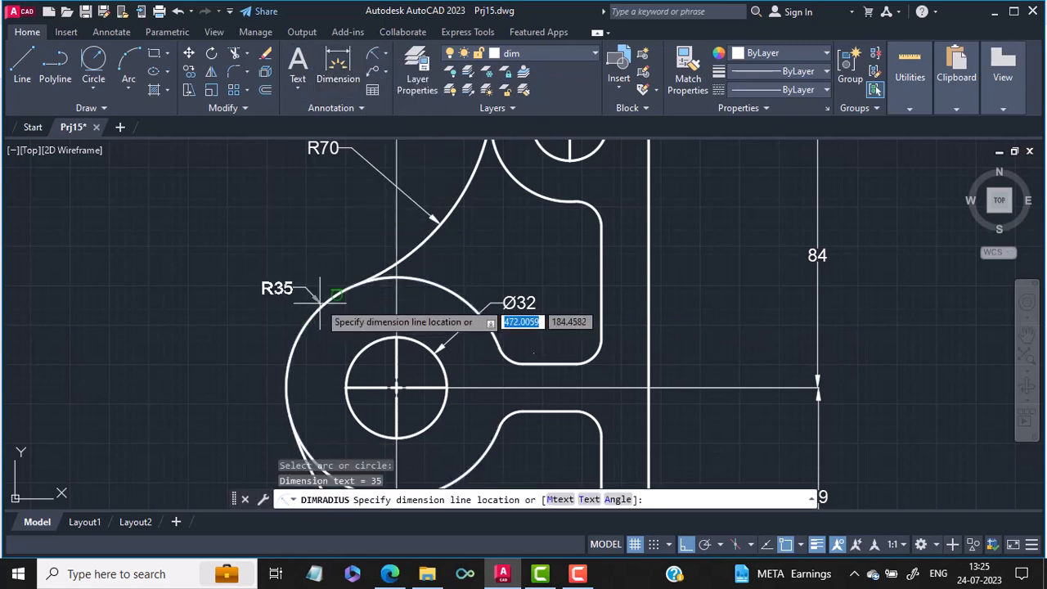
left_click(278, 284)
scroll(277, 283, "down", 4)
scroll(316, 300, "down", 2)
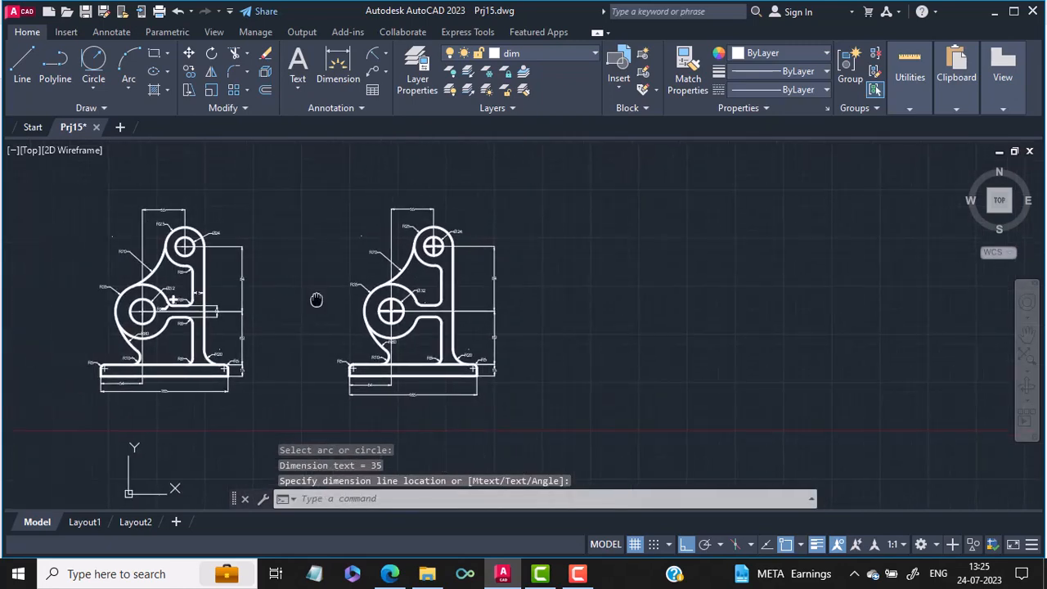
scroll(419, 307, "up", 2)
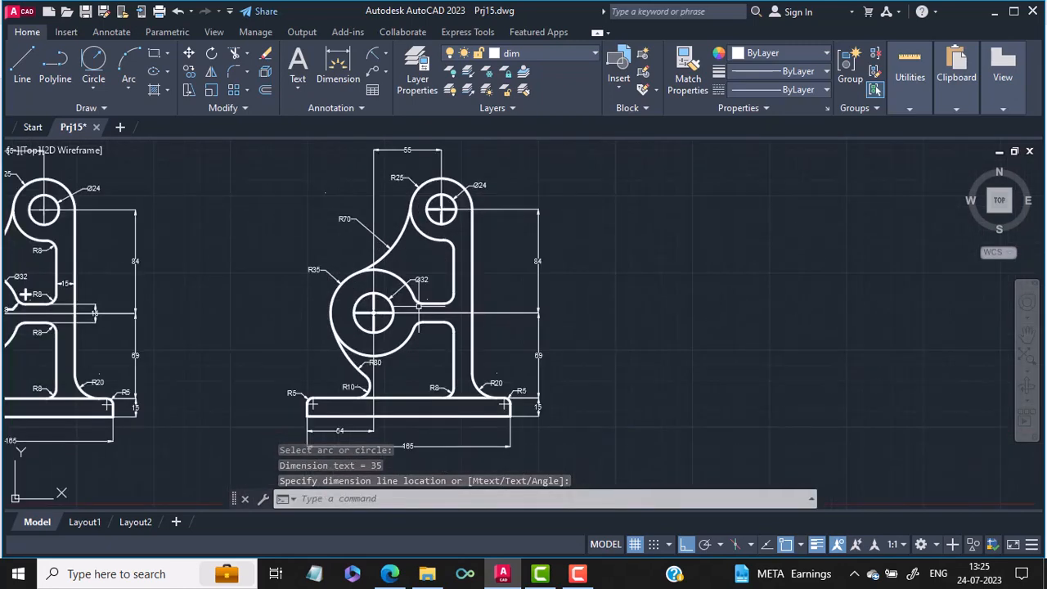
Erase the heavy centre mark from the redrawn bracket's small hole
scroll(419, 305, "down", 2)
scroll(345, 301, "up", 4)
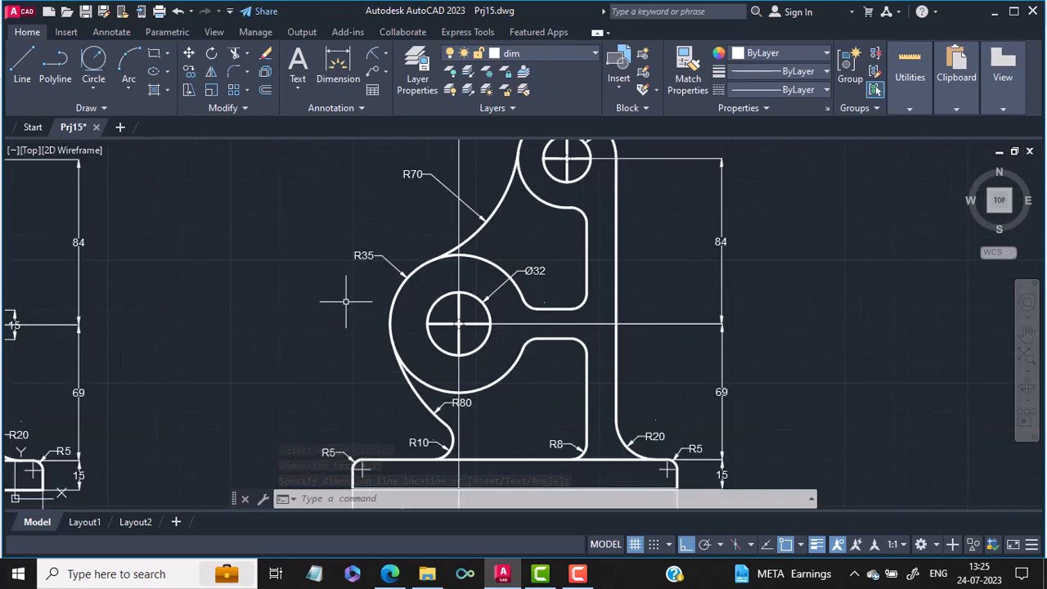
scroll(345, 301, "down", 2)
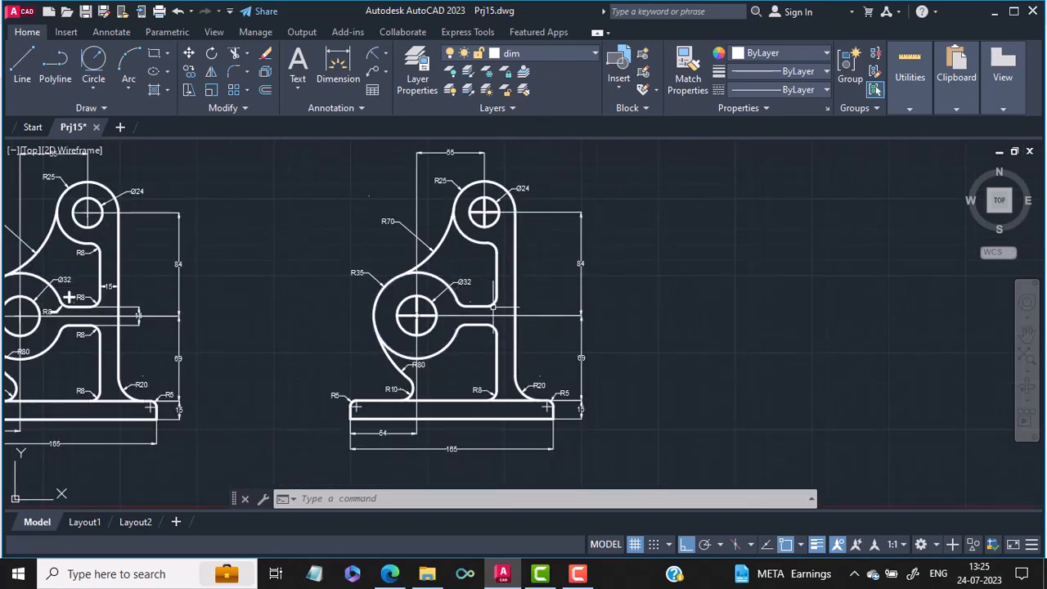
type("e")
key("Return")
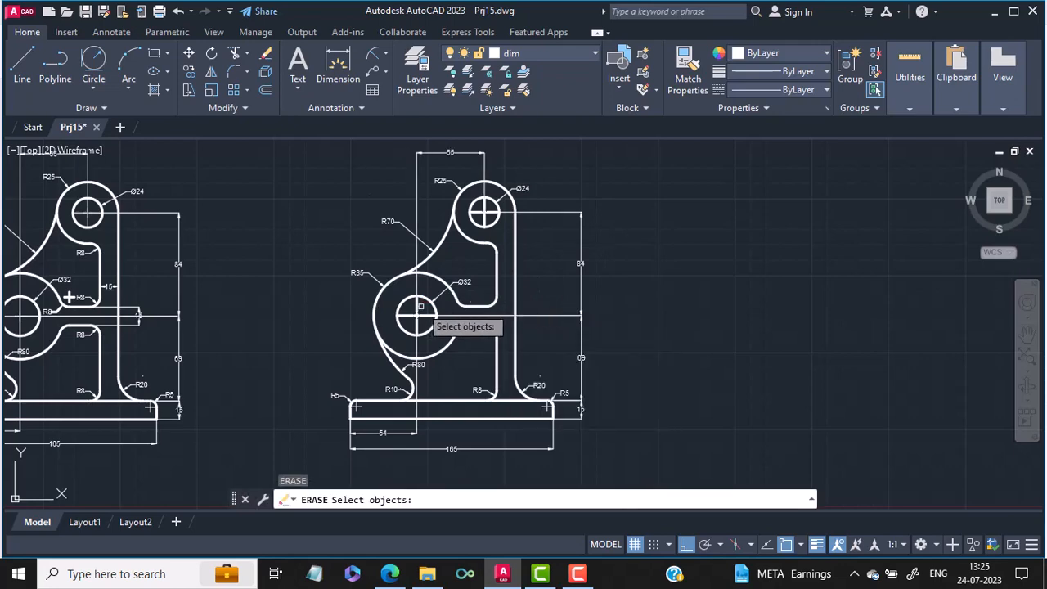
left_click(414, 311)
scroll(425, 270, "up", 8)
type("e")
key("Return")
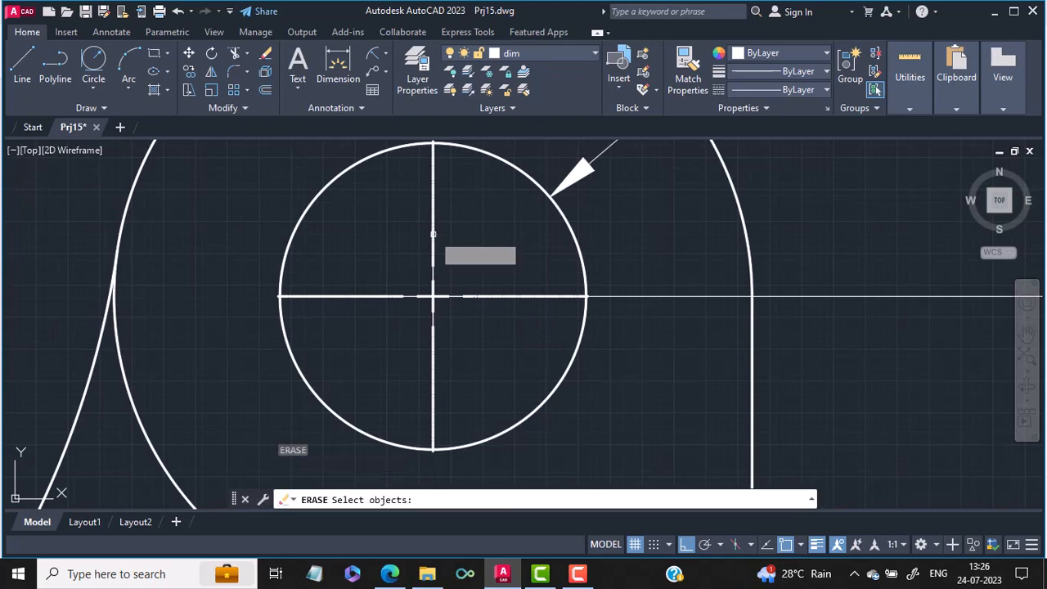
key("Return")
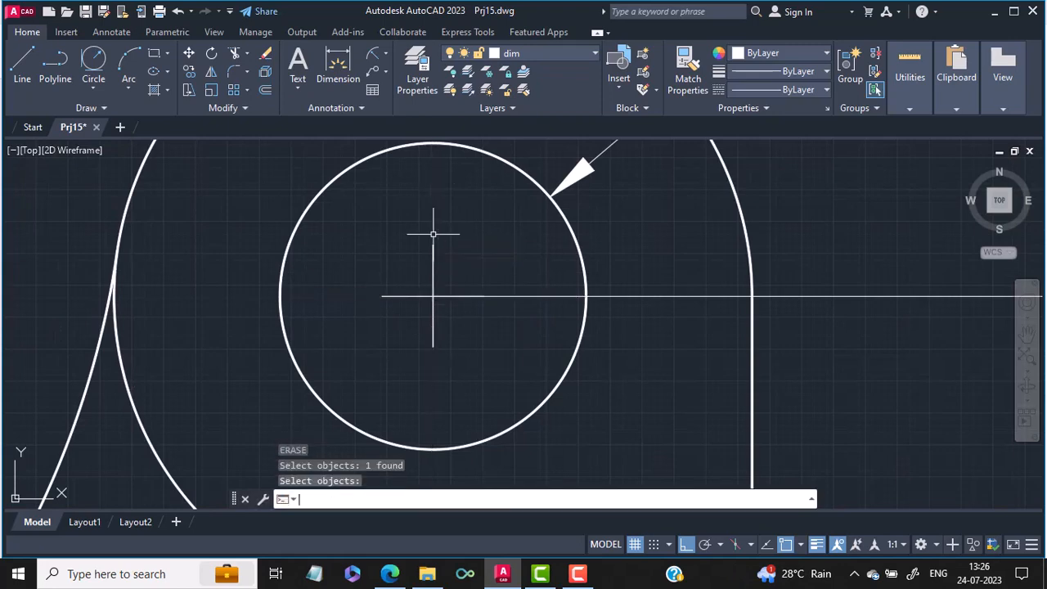
Erase the heavy centre mark from the redrawn bracket's large hole
scroll(500, 337, "down", 7)
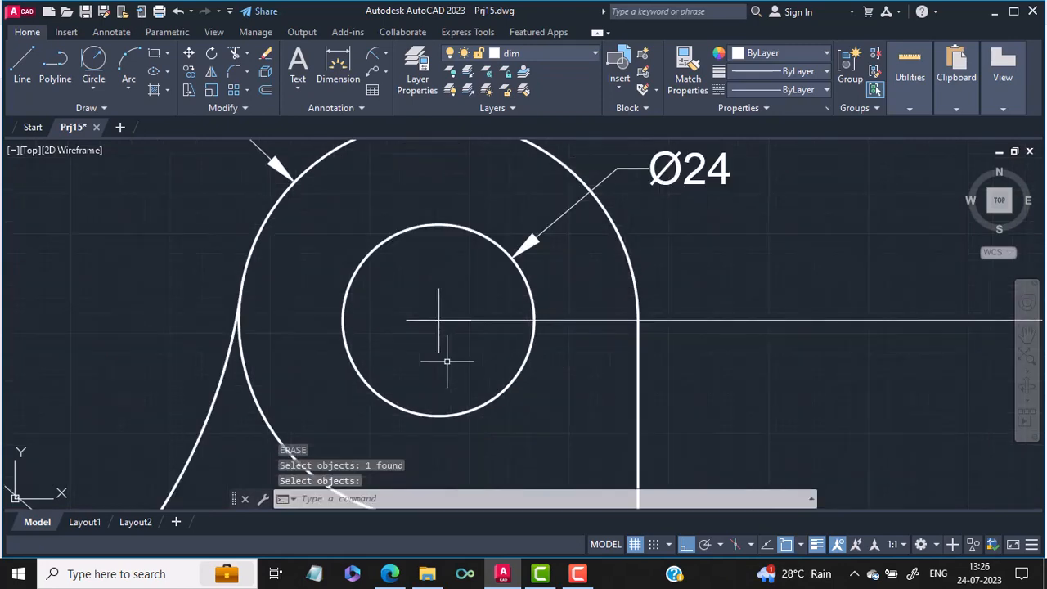
middle_click_drag(444, 350, 569, 177)
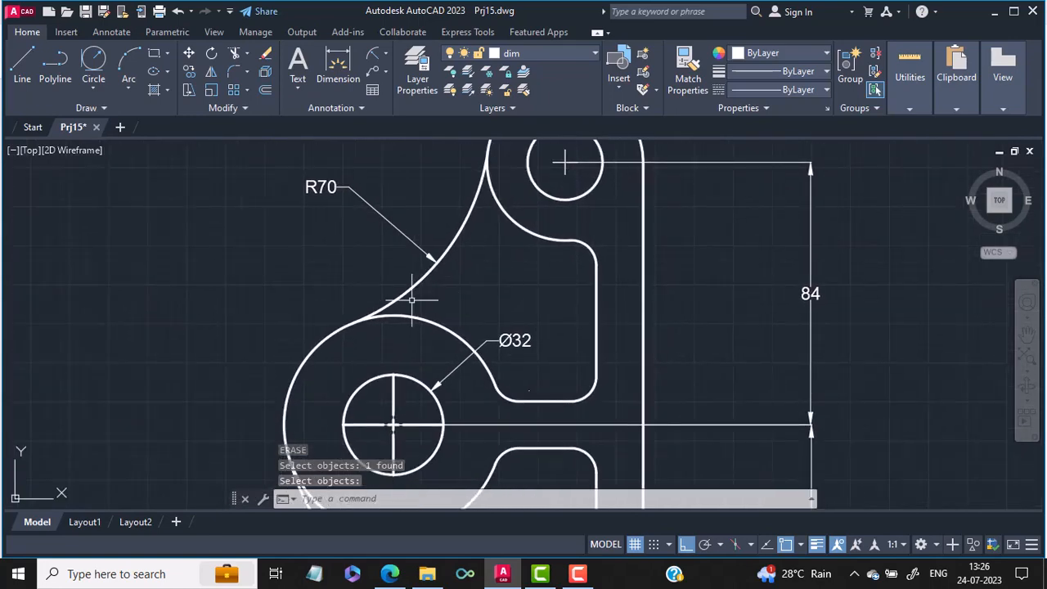
key("Return")
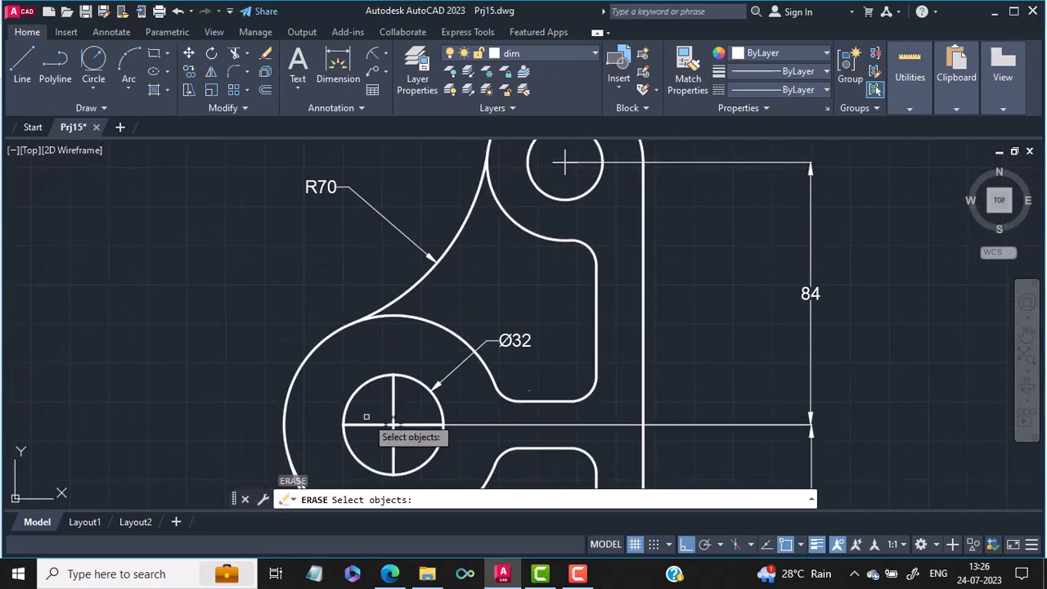
left_click(392, 400)
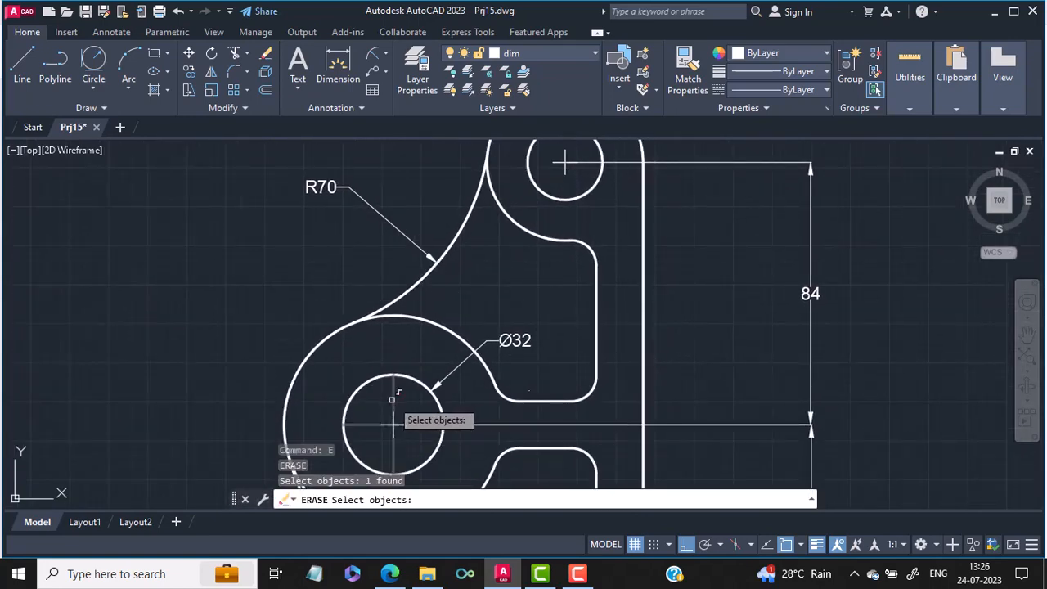
key("Return")
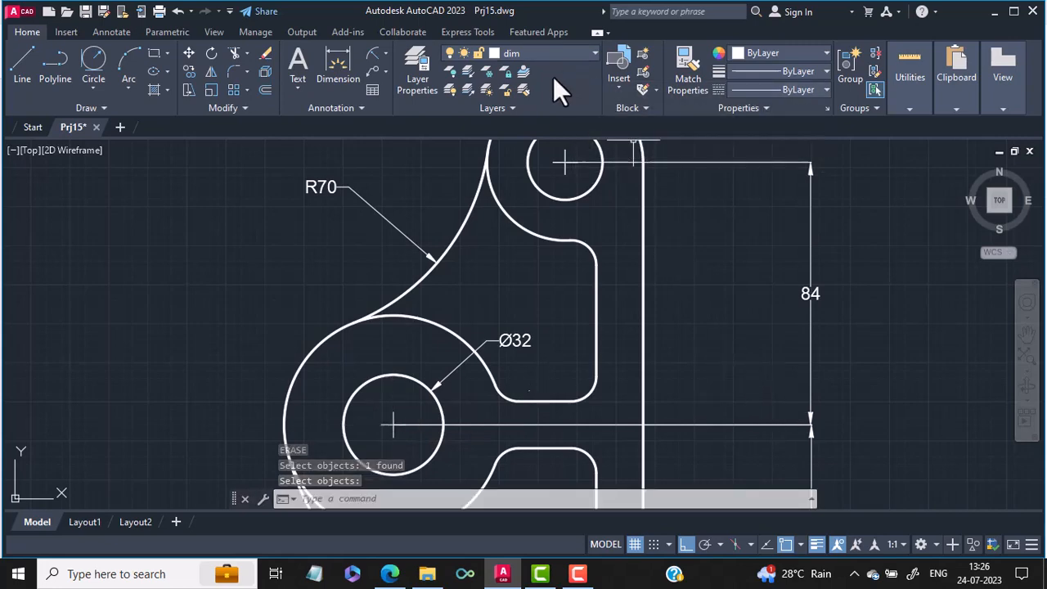
Add new centre marks to the large and small holes of the redrawn bracket on the dim layer
type("cm")
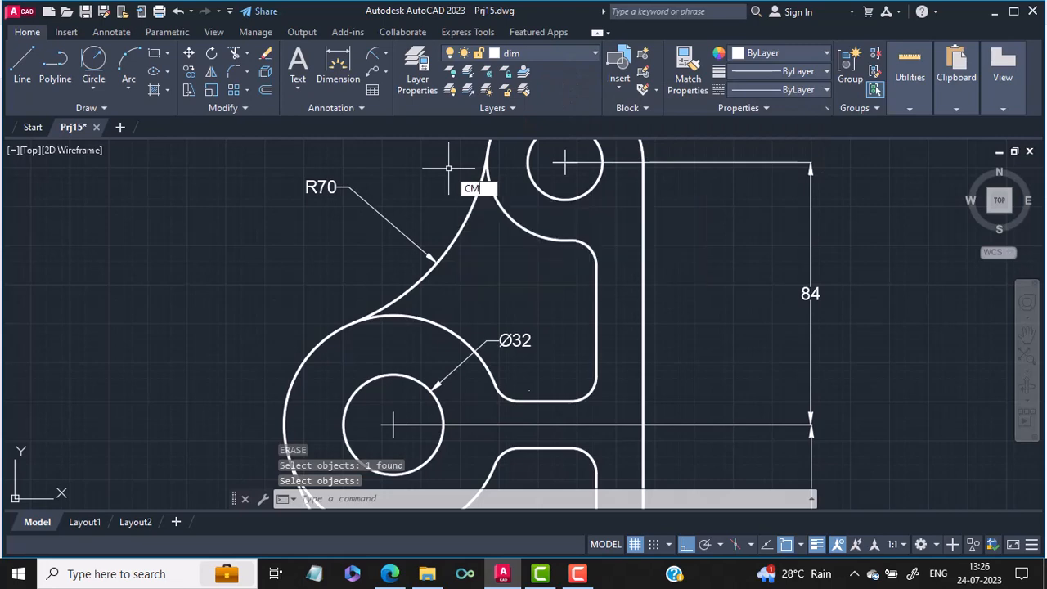
key("Return")
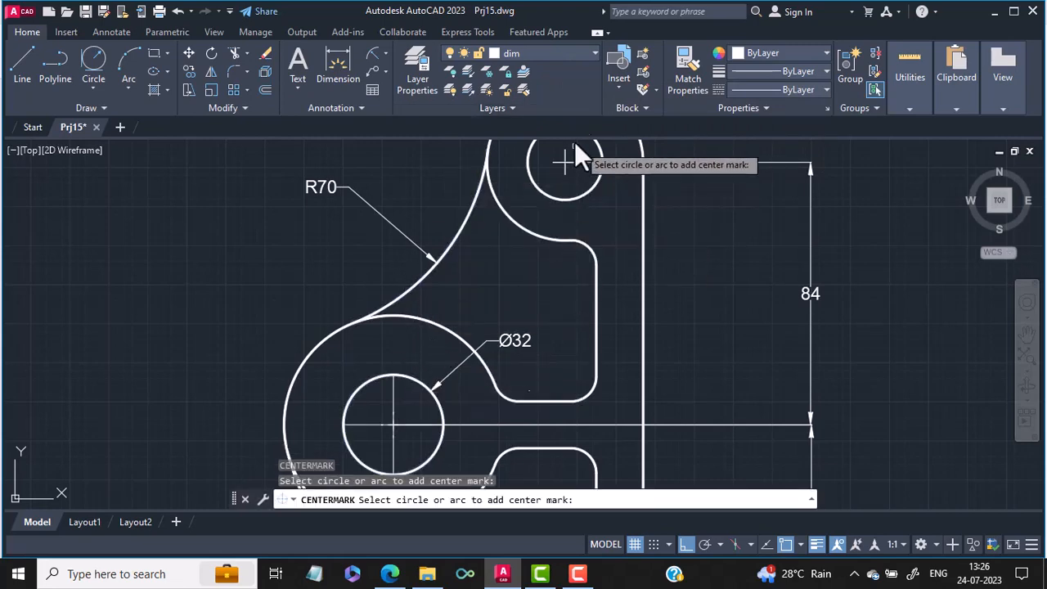
left_click(557, 162)
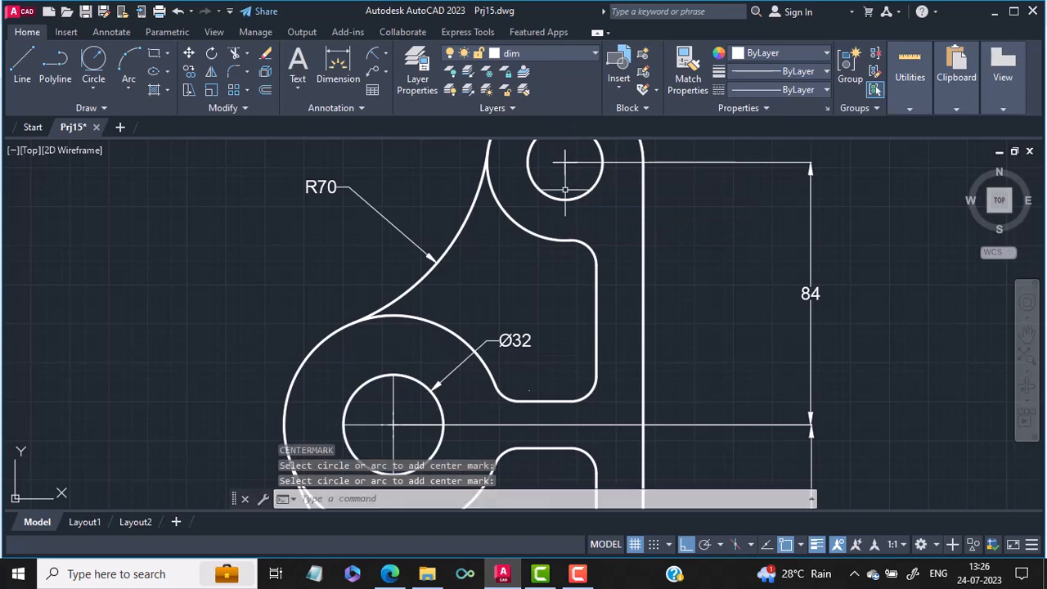
left_click(559, 199)
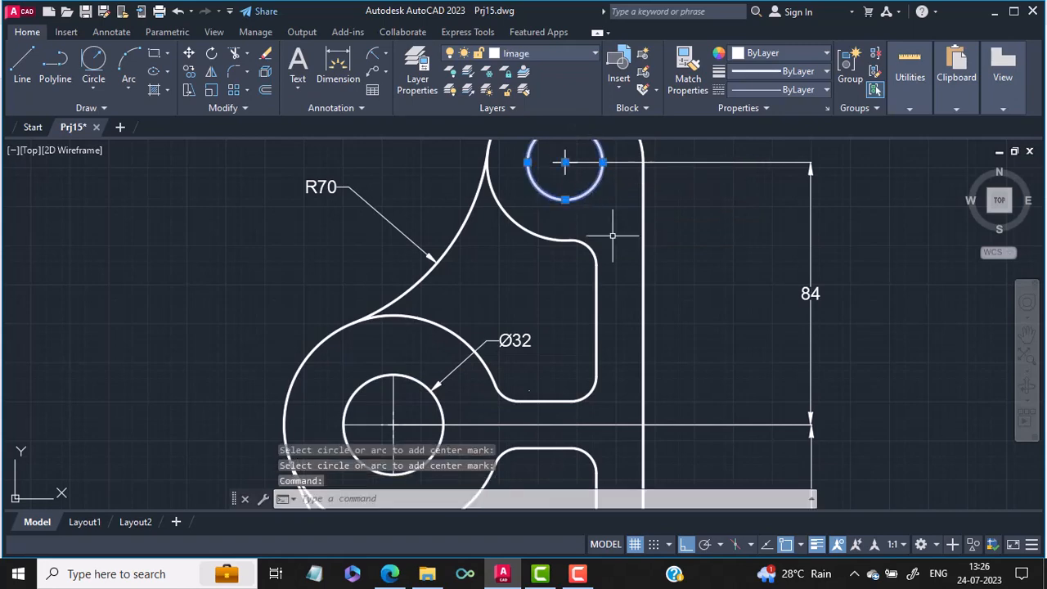
key("Escape")
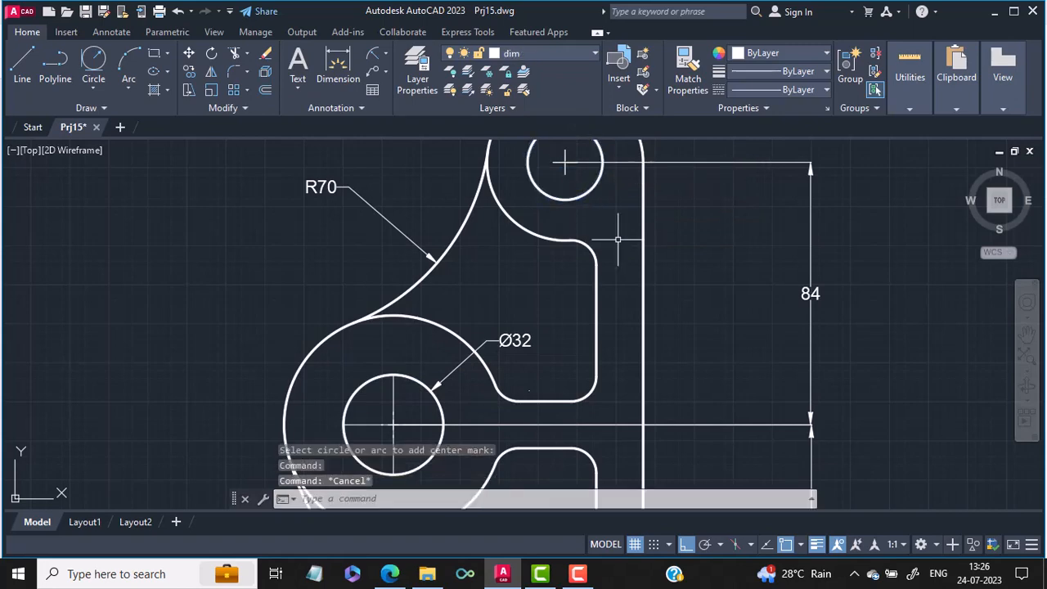
type("cm")
key("Return")
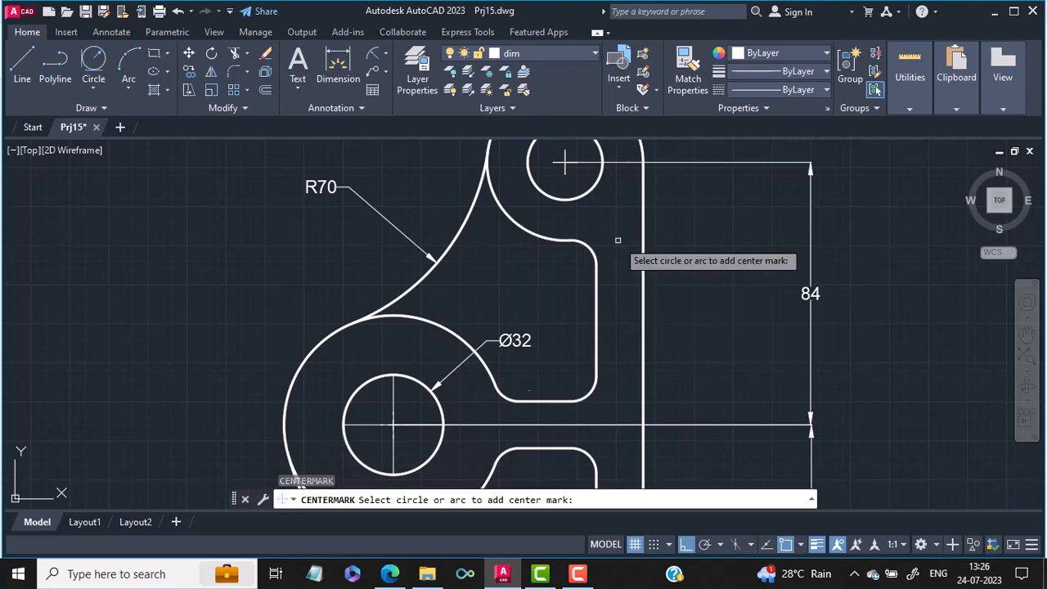
scroll(565, 163, "down", 2)
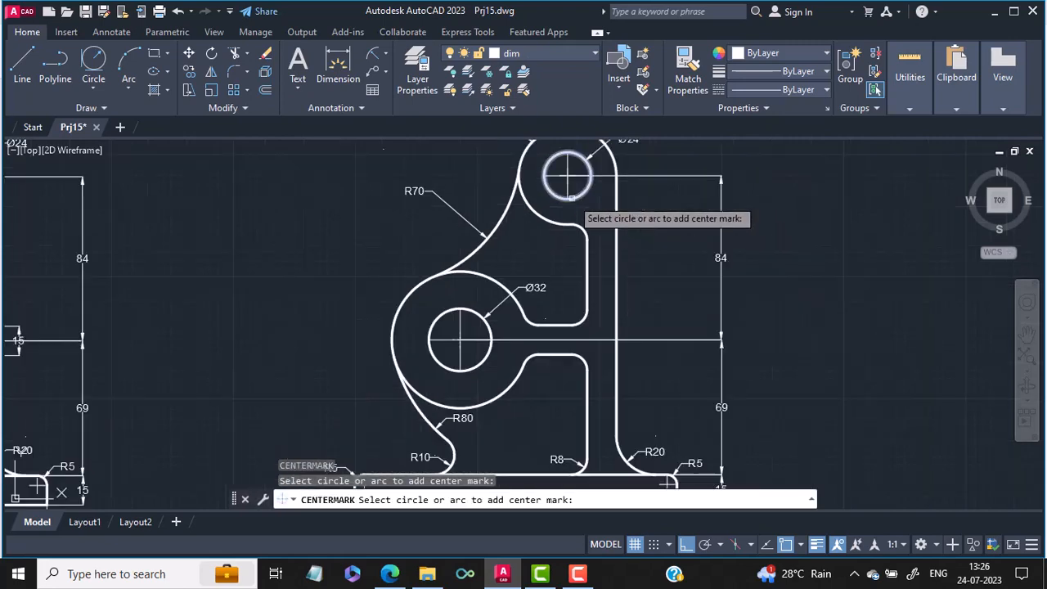
Add a horizontal linear dimension from the large hole's centre to the small hole's centre, placed above the redrawn bracket
mouse_move(572, 198)
middle_mouse_down()
mouse_move(482, 363)
mouse_move(510, 337)
middle_mouse_up()
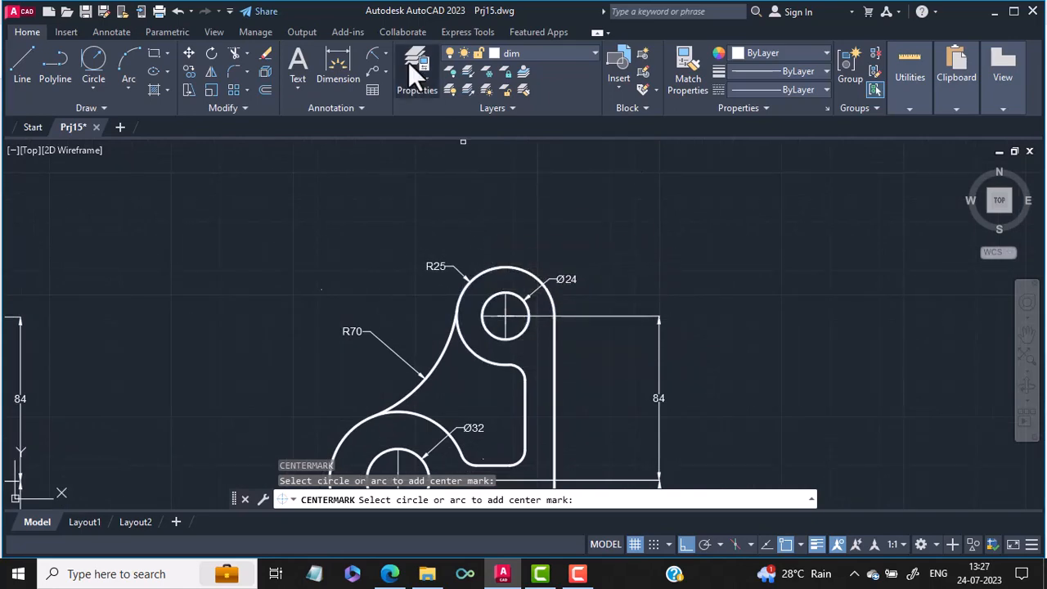
left_click(386, 54)
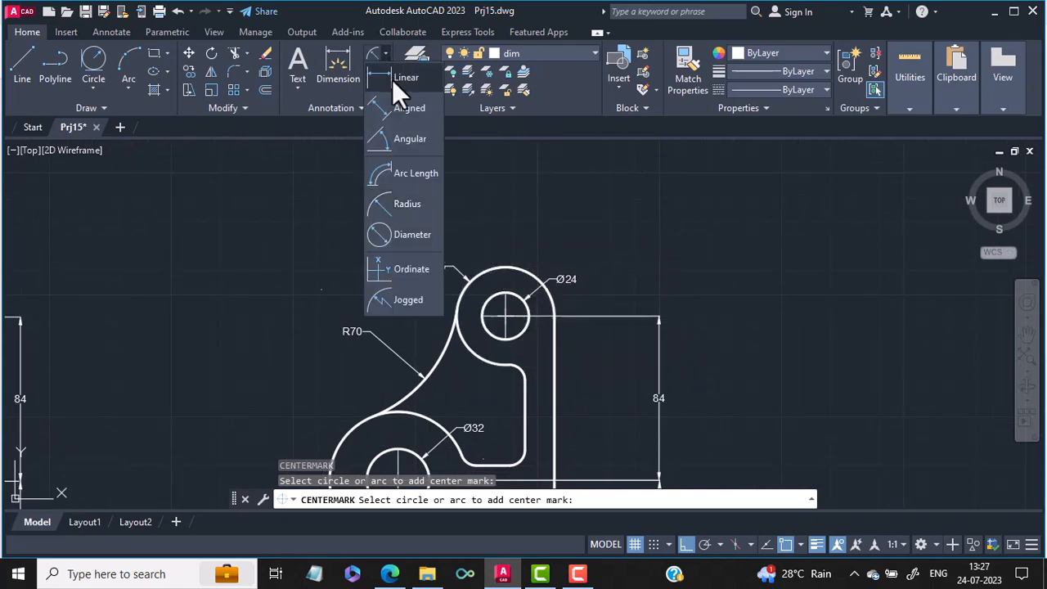
left_click(392, 78)
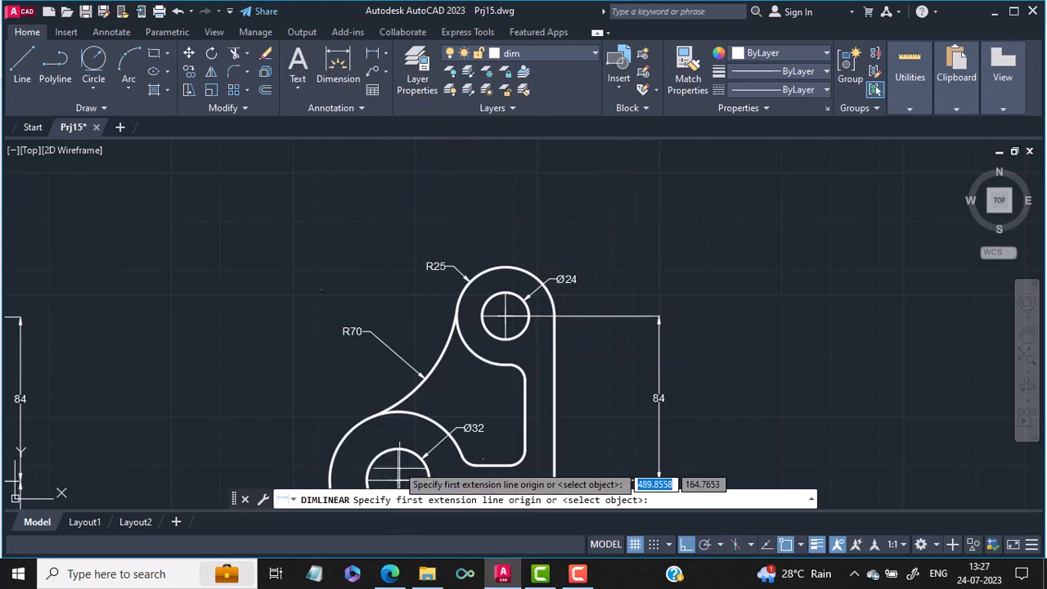
left_click(397, 480)
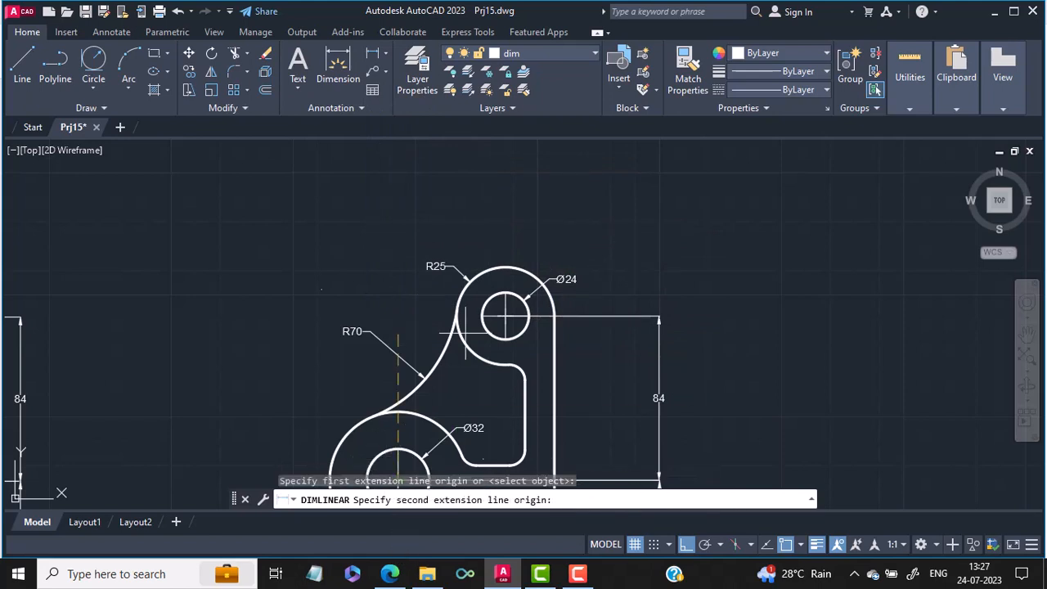
left_click(505, 315)
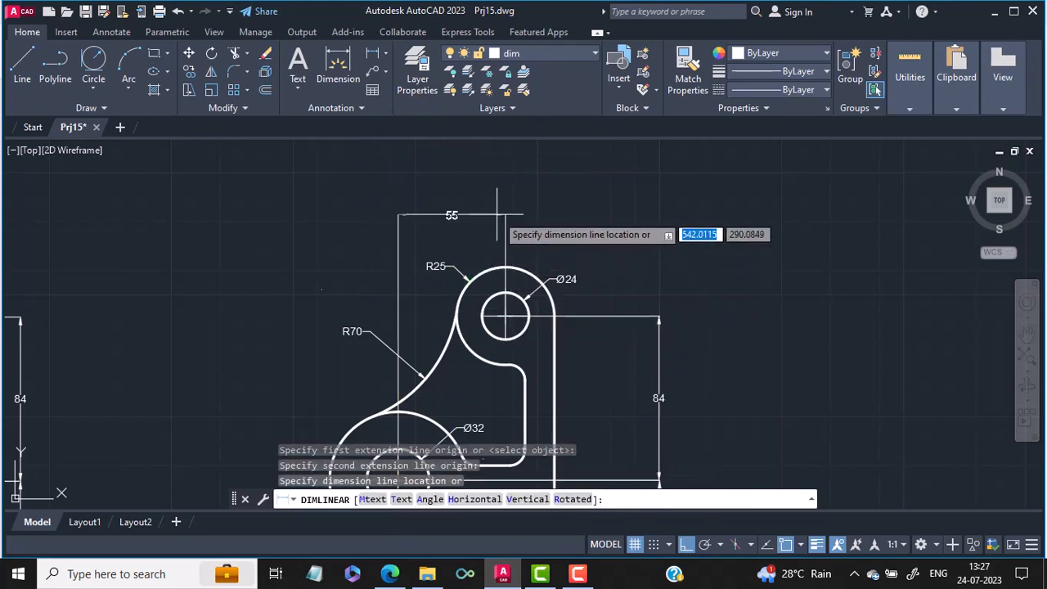
left_click(493, 216)
scroll(492, 217, "down", 4)
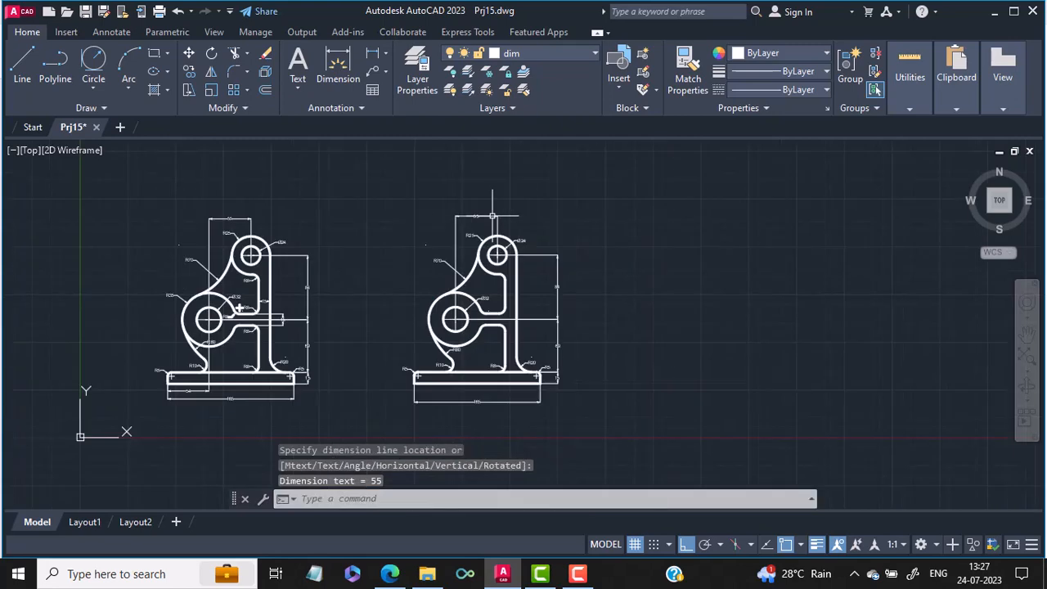
scroll(485, 333, "up", 4)
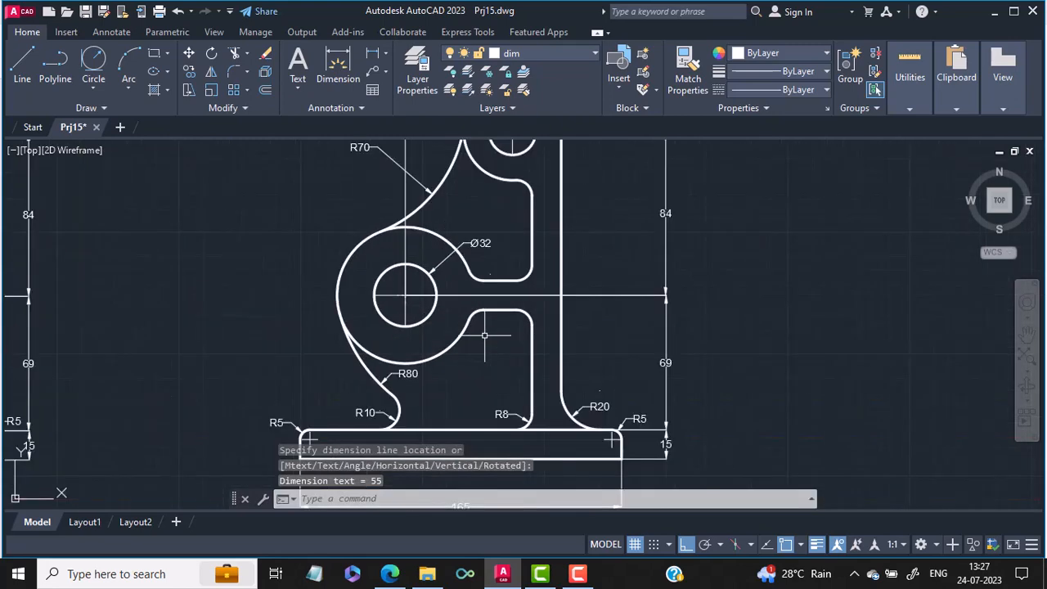
scroll(484, 334, "down", 3)
middle_click_drag(484, 333, 680, 333)
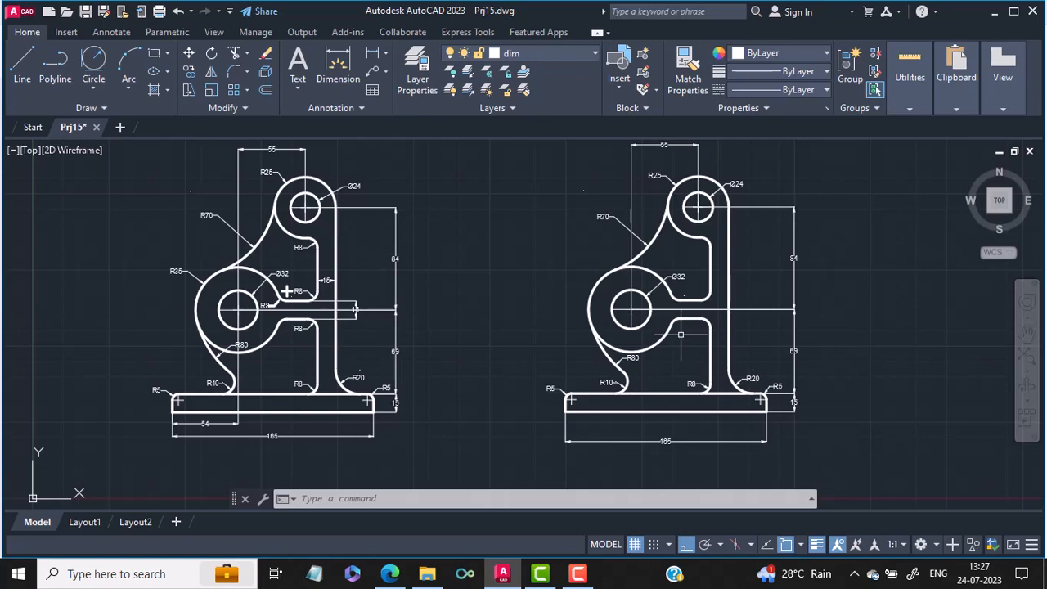
mouse_move(517, 327)
middle_mouse_down()
mouse_move(521, 350)
mouse_move(587, 350)
middle_mouse_up()
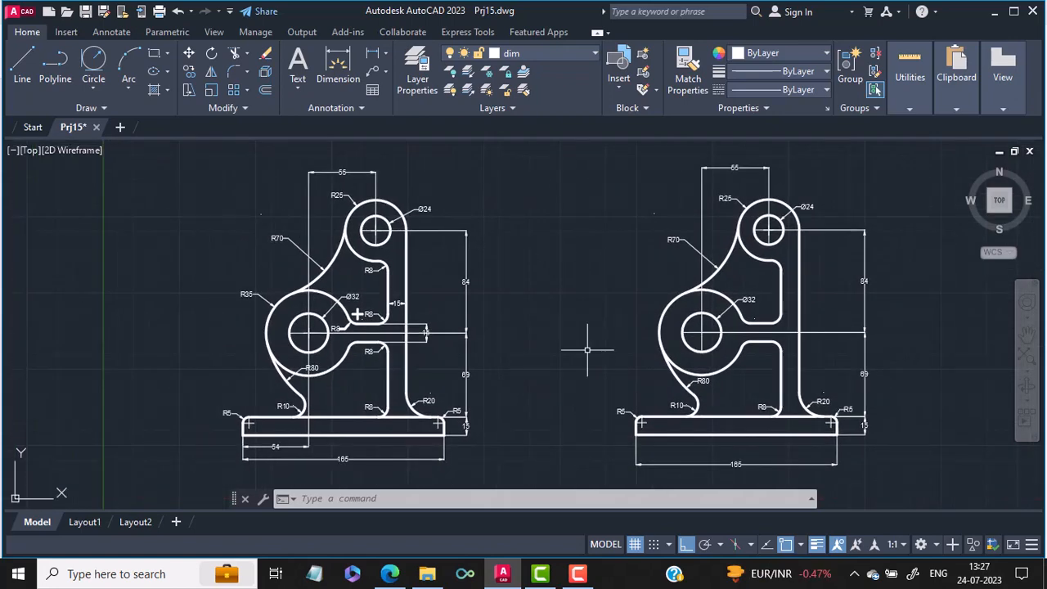